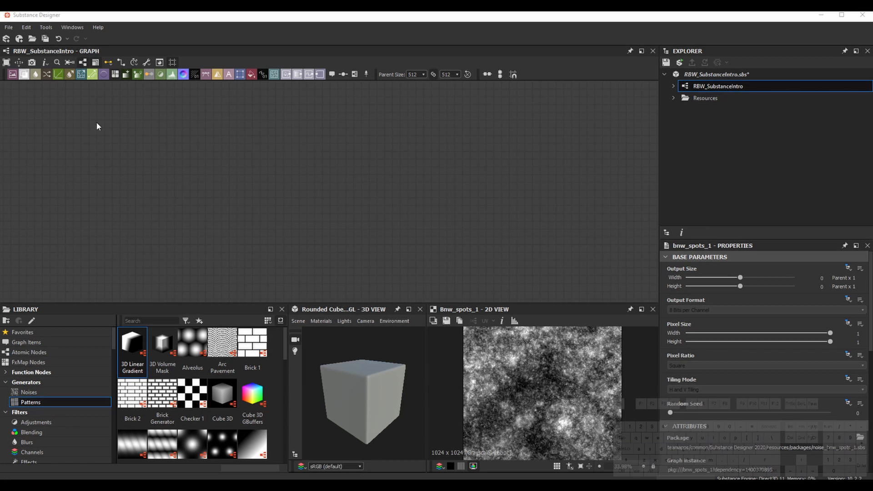
Examine the name and size mode options for a new Substance graph, then dismiss the dialog without creating one
left_click(8, 27)
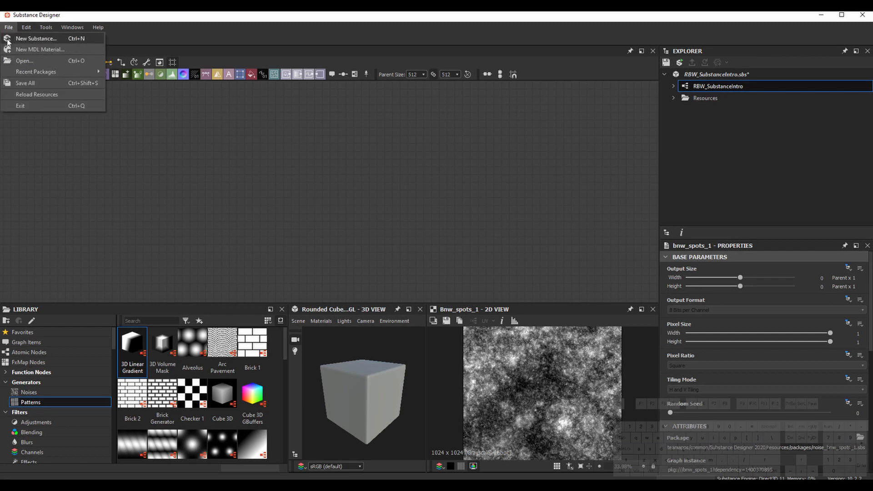
left_click(16, 39)
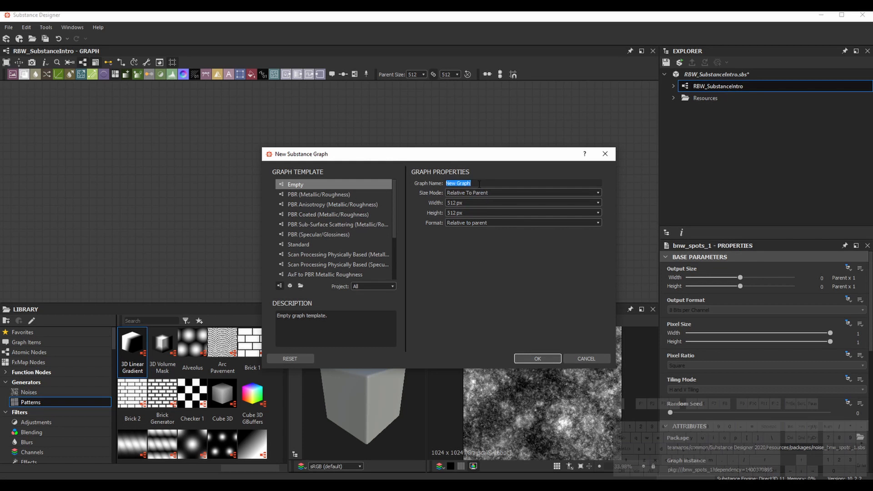
key("Tab")
key("Tab")
key("shift+Tab")
key("shift+Tab")
type("E")
key("BackSpace")
mouse_move(459, 195)
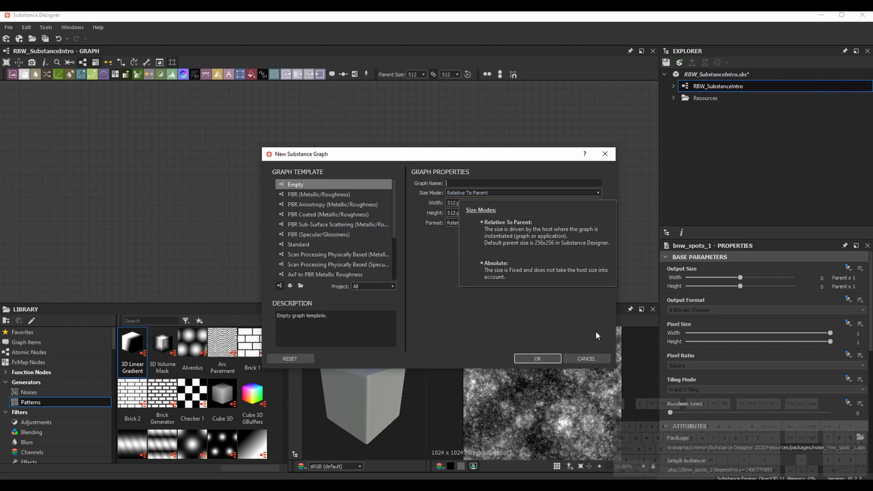
left_click(586, 359)
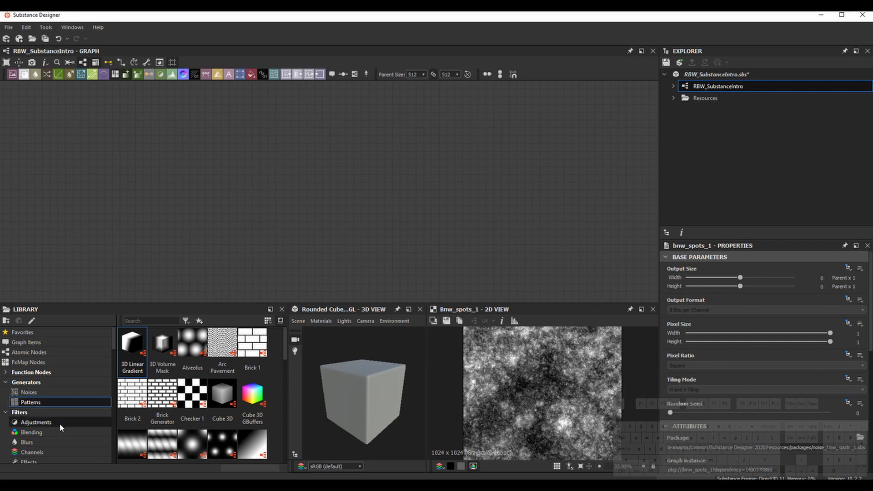
Preview the BnW Spots 1 texture with tiling in the 2D view, then return to a single tile
scroll(59, 423, "down", 1)
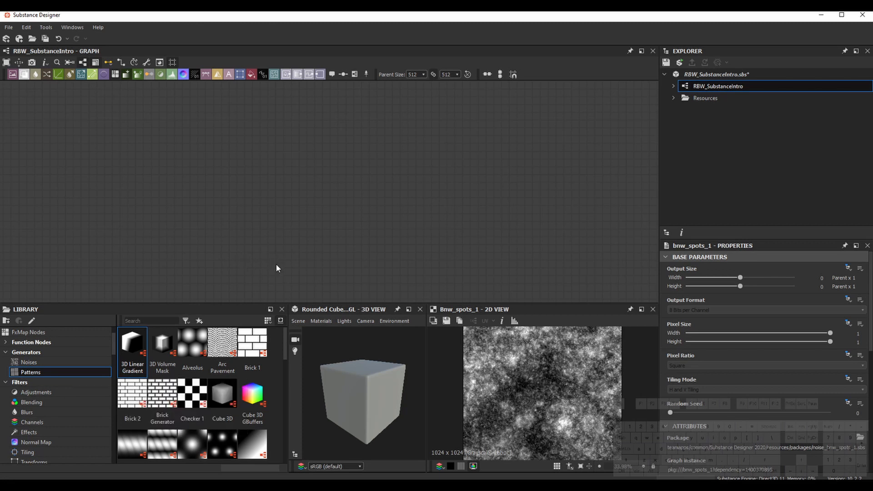
left_click_drag(351, 397, 359, 401)
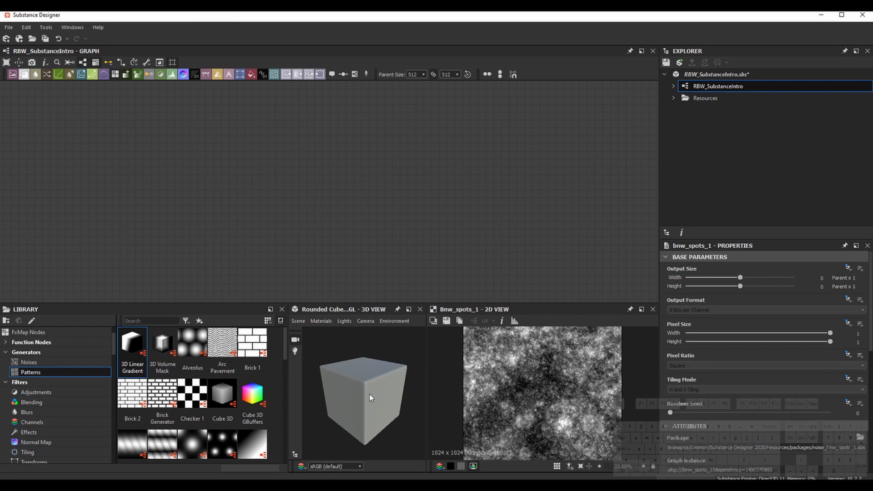
scroll(545, 387, "down", 1)
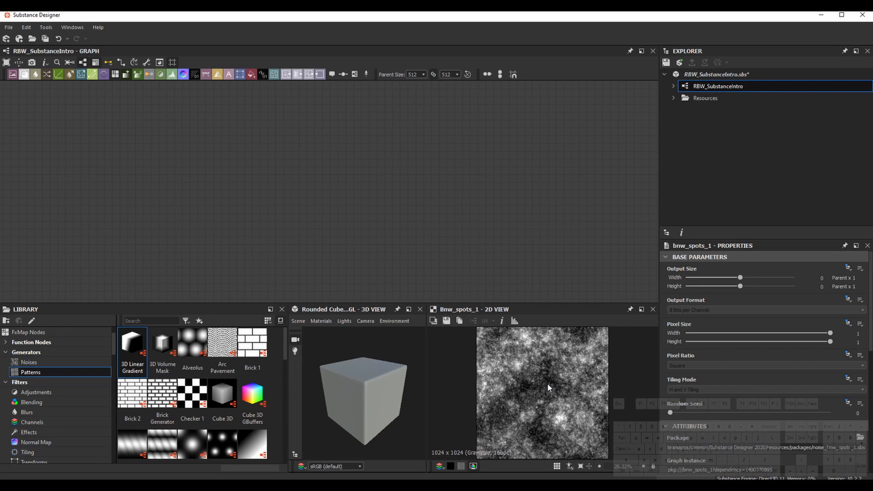
scroll(547, 383, "down", 1)
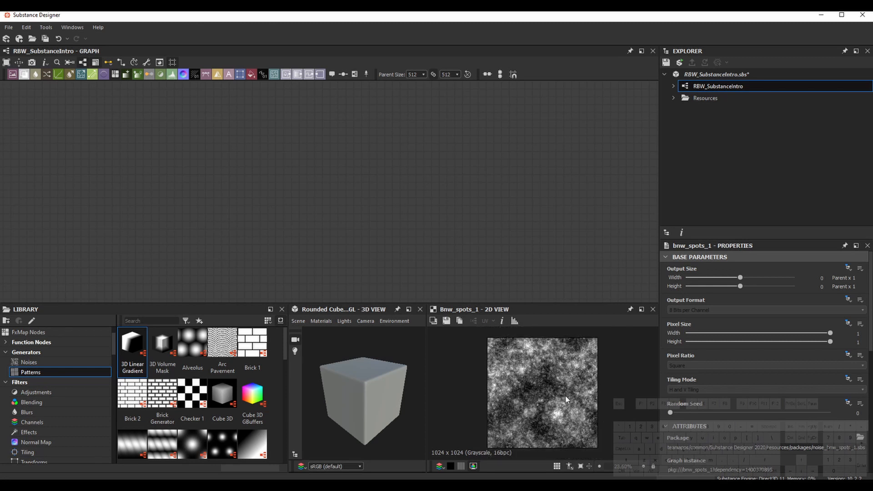
key("t")
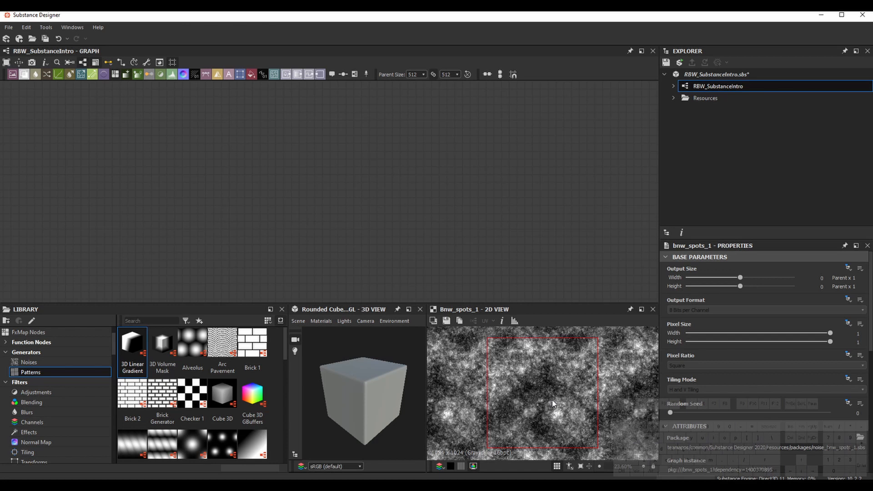
key("t")
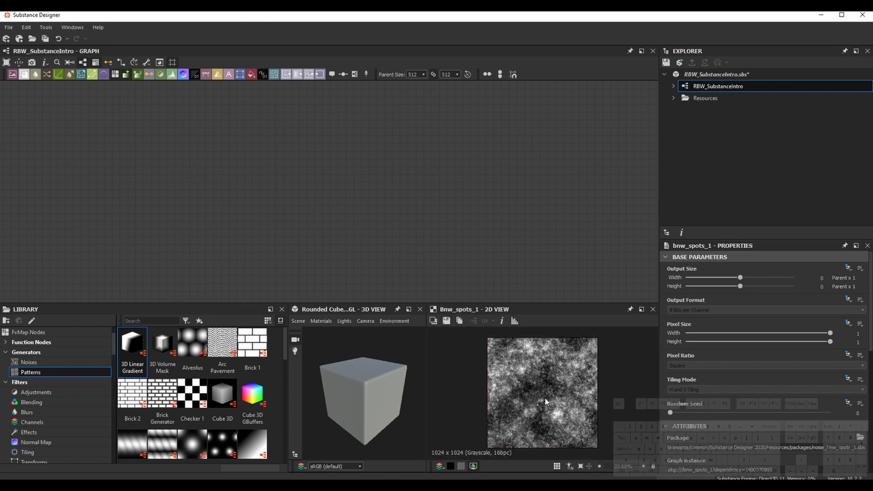
Open the graph referenced by the BnW Spots 1 node, loading the package that contains it
left_click(446, 322)
scroll(540, 257, "down", 3)
middle_click_drag(469, 270, 441, 193)
scroll(360, 225, "up", 5)
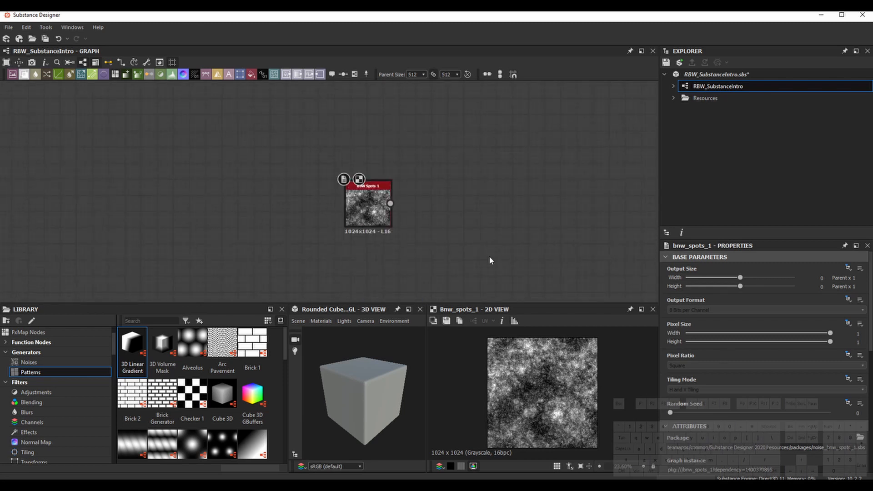
middle_click_drag(480, 256, 391, 227)
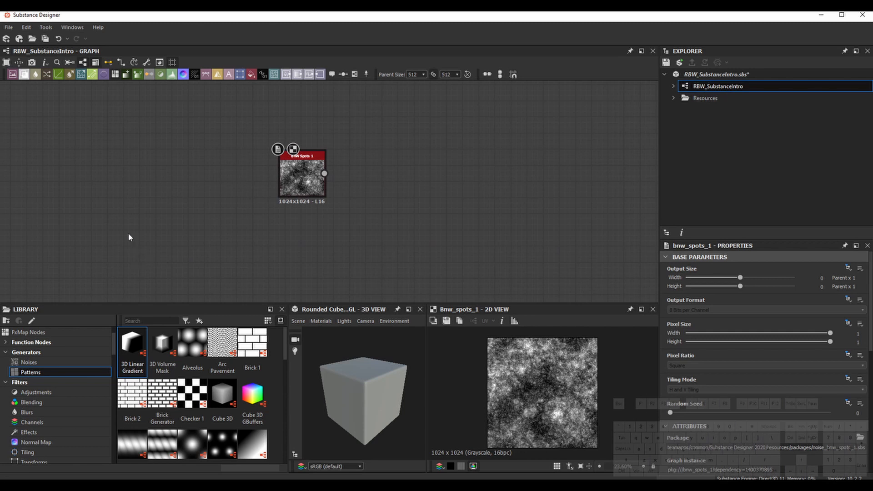
left_click_drag(151, 259, 385, 148)
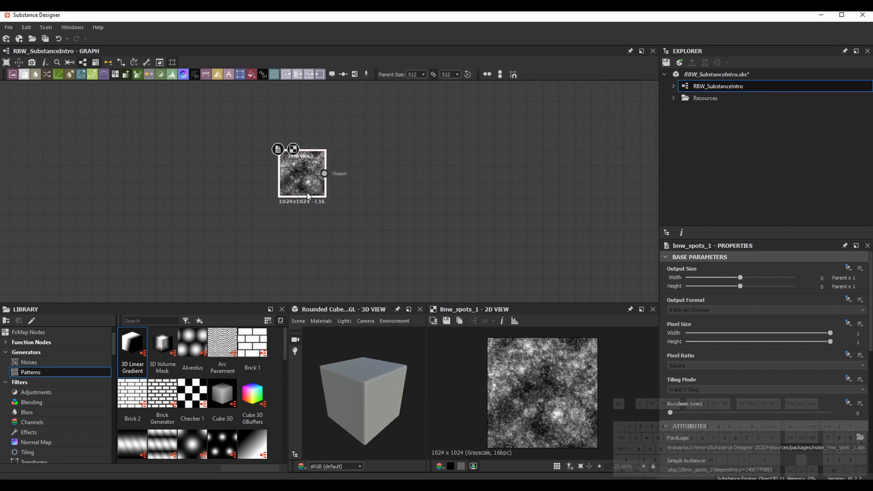
left_click_drag(302, 194, 307, 192)
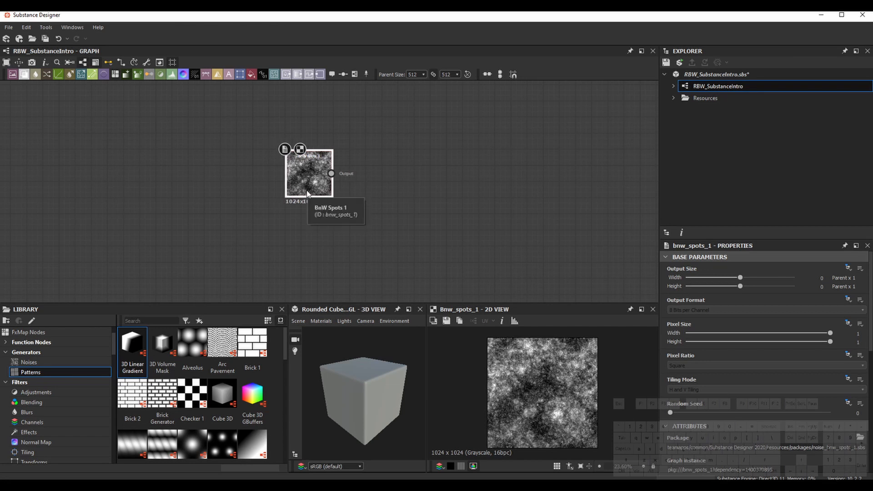
right_click(307, 193)
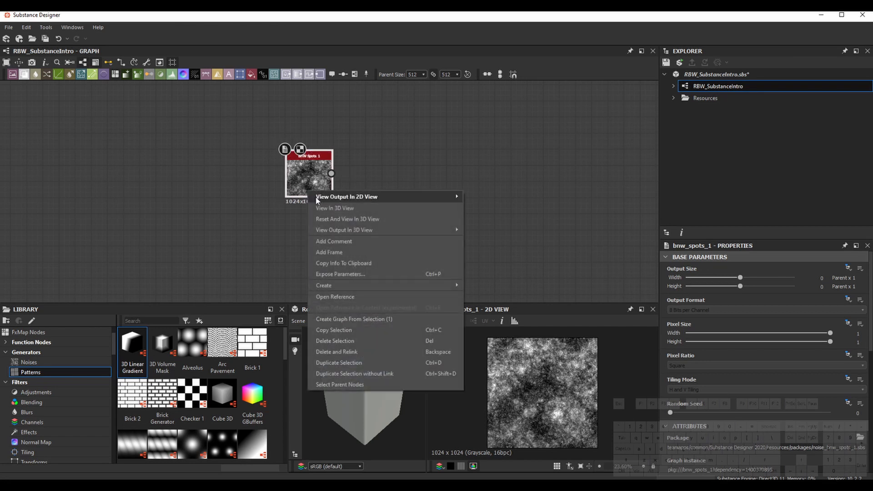
left_click(391, 299)
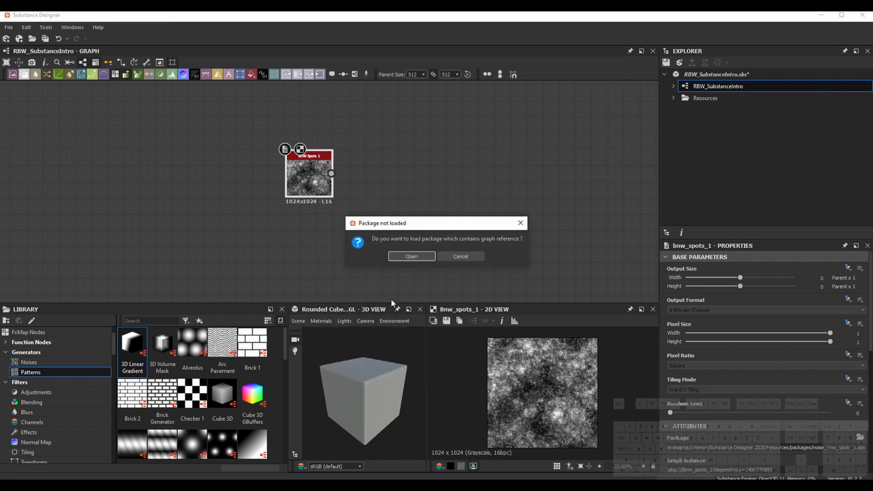
left_click(412, 257)
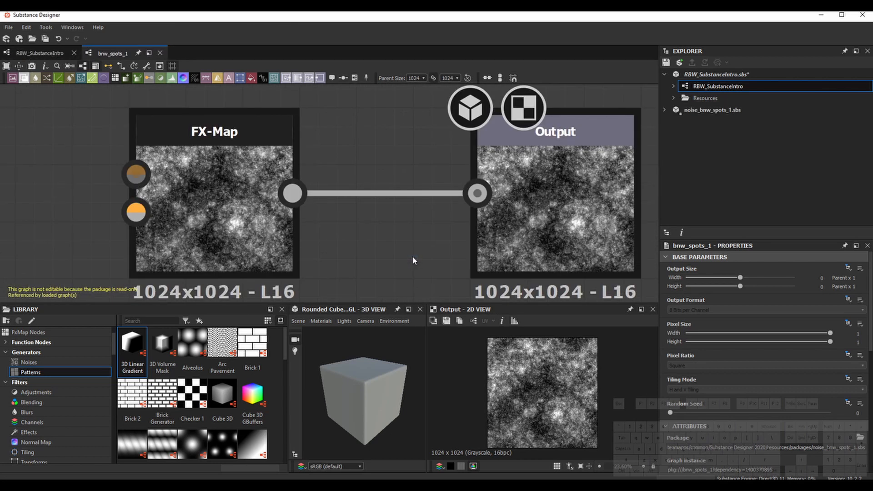
Examine the FX-Map and Output nodes of the noise graph and the instance parameters of BnW Spots 1
scroll(404, 250, "down", 3)
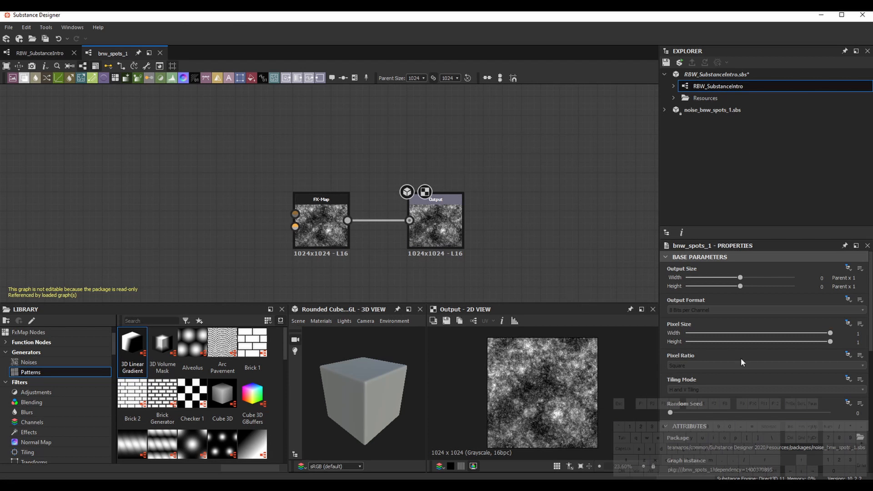
middle_click_drag(514, 252, 494, 232)
scroll(744, 422, "down", 5)
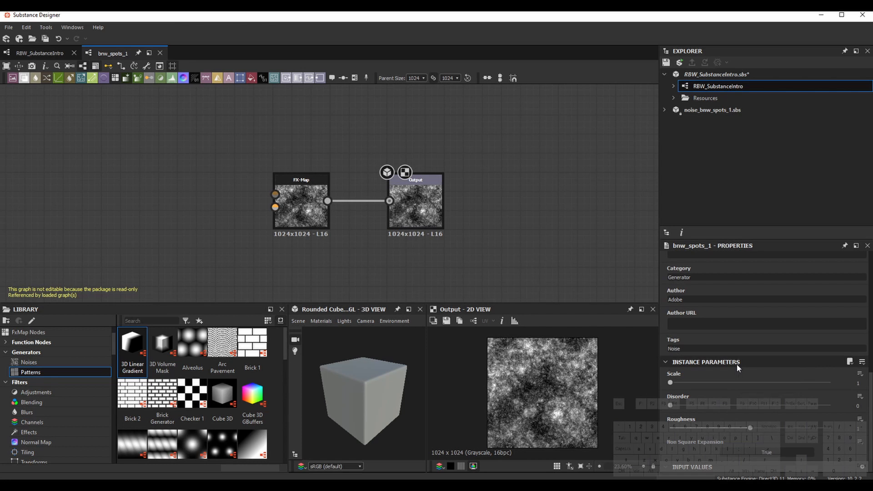
middle_click_drag(534, 267, 496, 259)
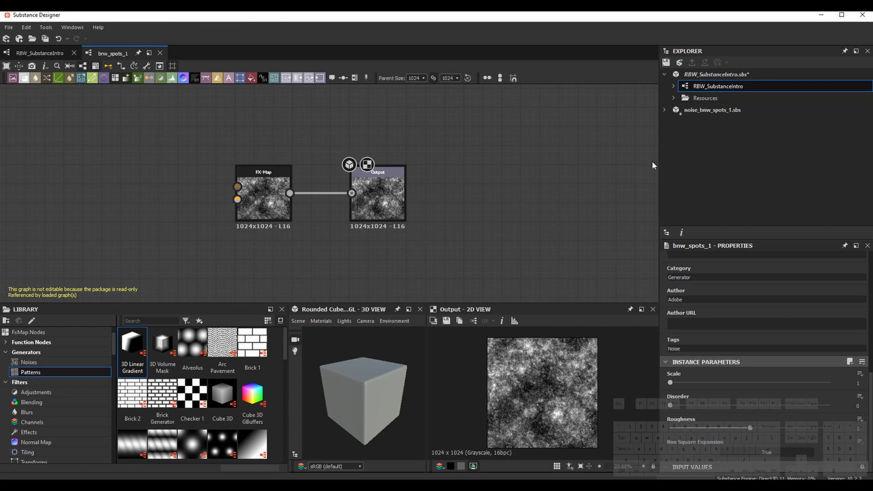
Return to the RBW_SubstanceIntro graph and close the noise_bnw_spots_1.sbs package
double_click(733, 87)
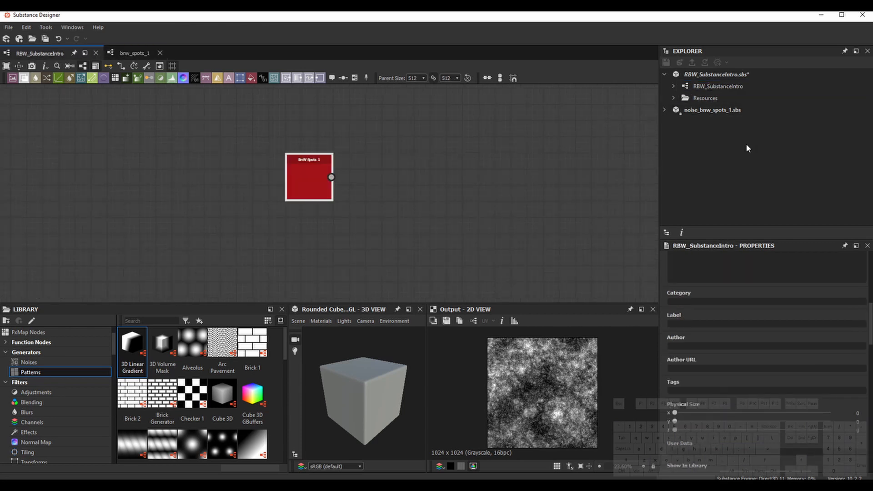
right_click(730, 114)
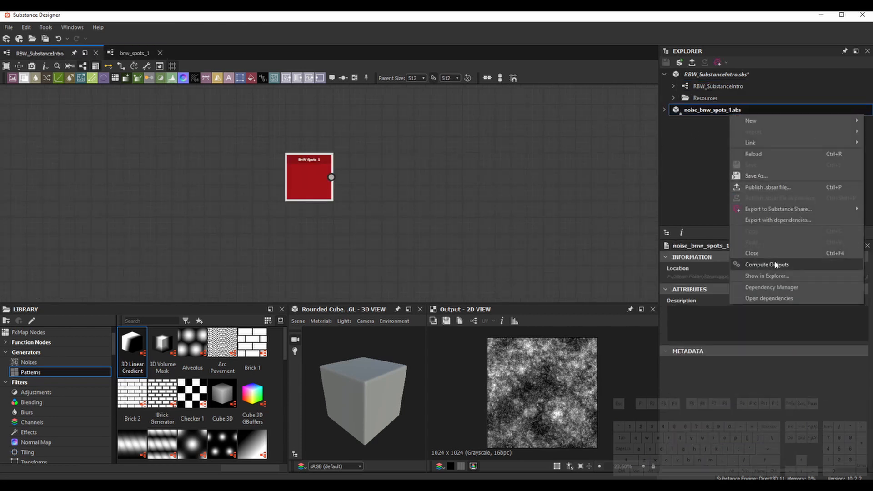
left_click(774, 253)
Delete the standalone BnW Spots 1 node from the RBW_SubstanceIntro graph
left_click_drag(444, 203, 273, 152)
scroll(373, 203, "down", 3)
key("Delete")
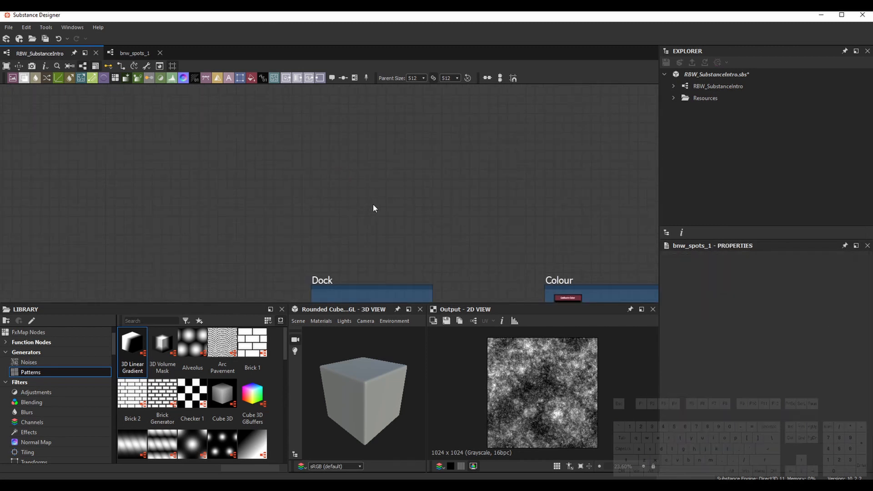
Dock the two Uniform Color nodes onto the Blend node in the Dock frame, then undock them again
middle_click_drag(358, 203, 327, 201)
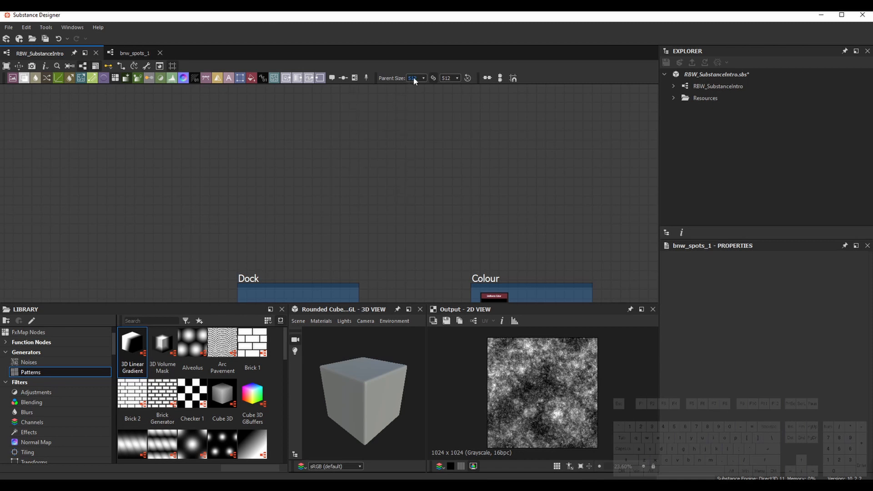
middle_click_drag(423, 192, 421, 177)
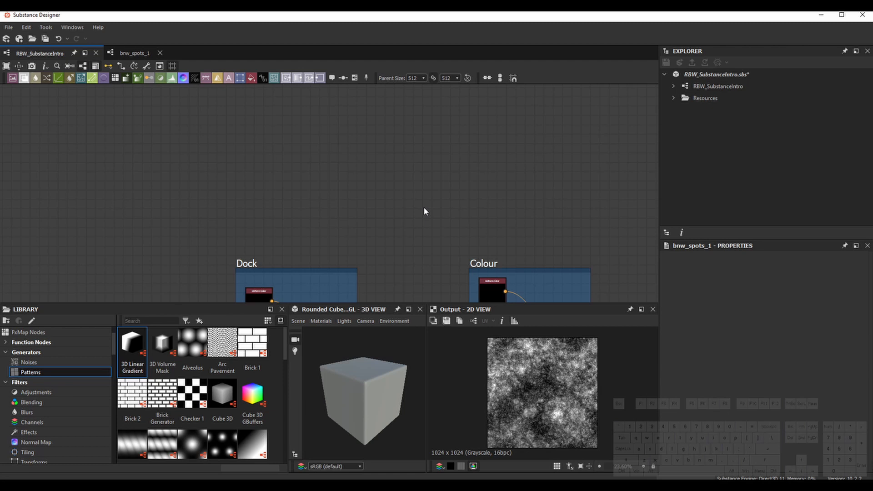
middle_click_drag(437, 198, 406, 114)
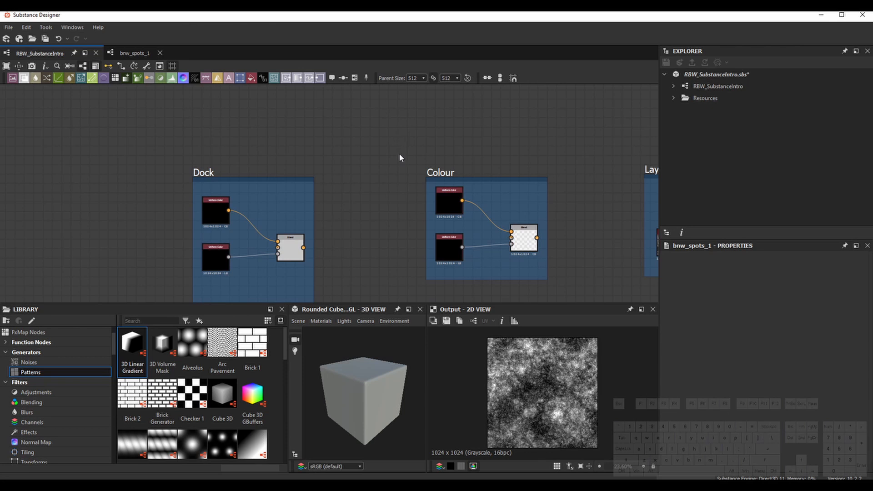
middle_click_drag(593, 212, 554, 198)
middle_click_drag(312, 203, 420, 187)
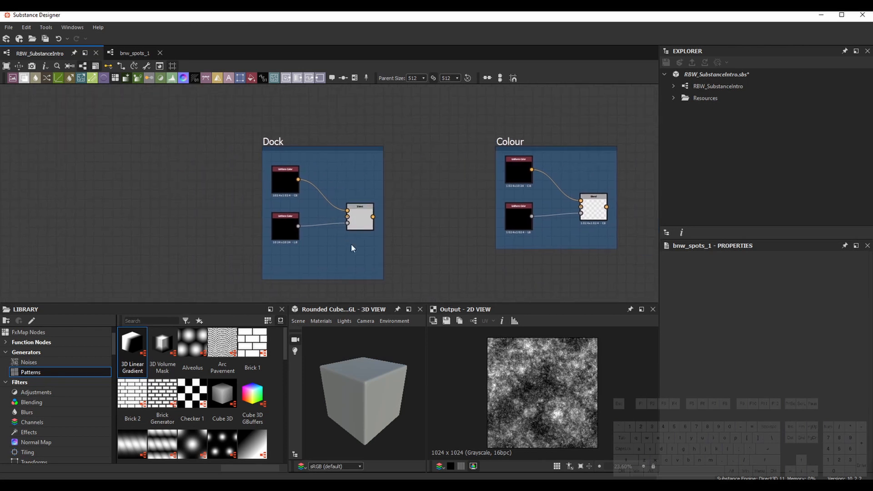
scroll(307, 204, "up", 2)
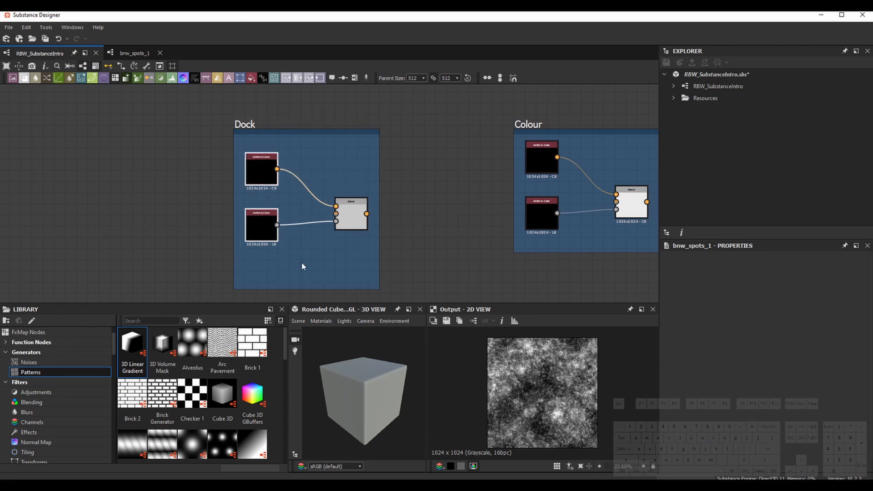
left_click_drag(273, 263, 262, 181)
key("d")
key("d")
key("d")
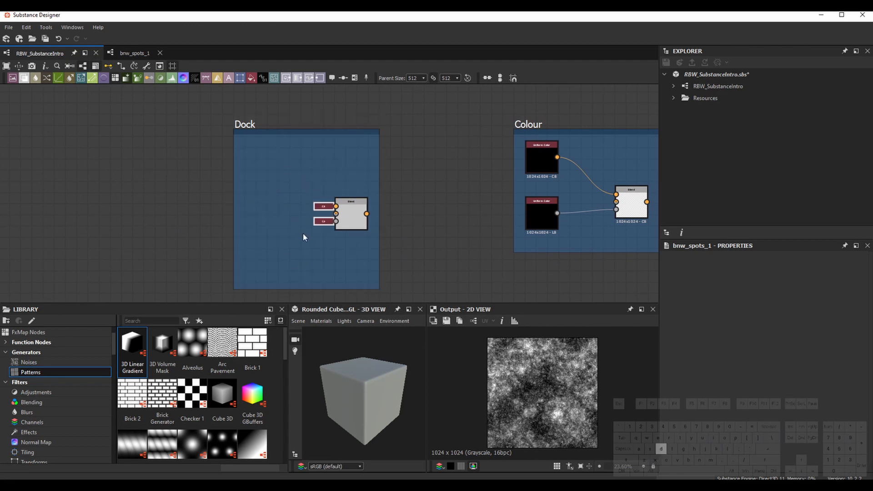
key("d")
Examine the Blend node's inputs and its colour and grayscale connections in the Colour frame
middle_click_drag(434, 249, 417, 248)
middle_click_drag(523, 259, 407, 265)
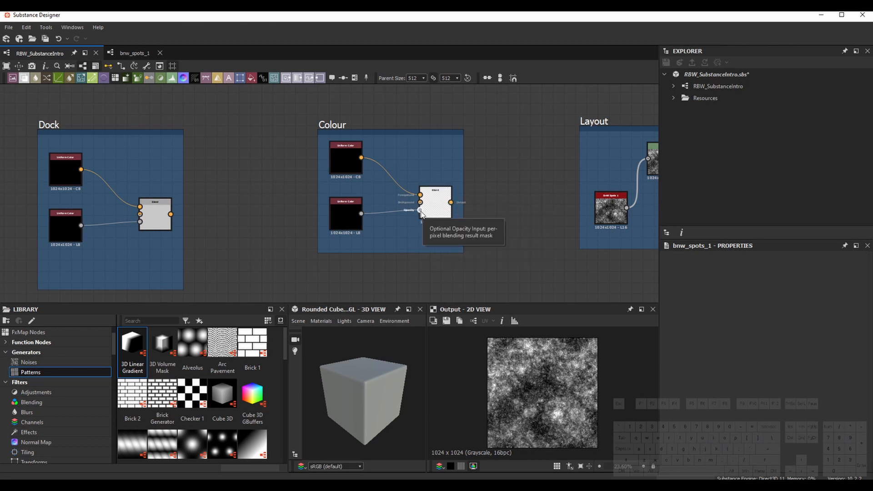
middle_click_drag(425, 240, 416, 261)
scroll(412, 241, "up", 2)
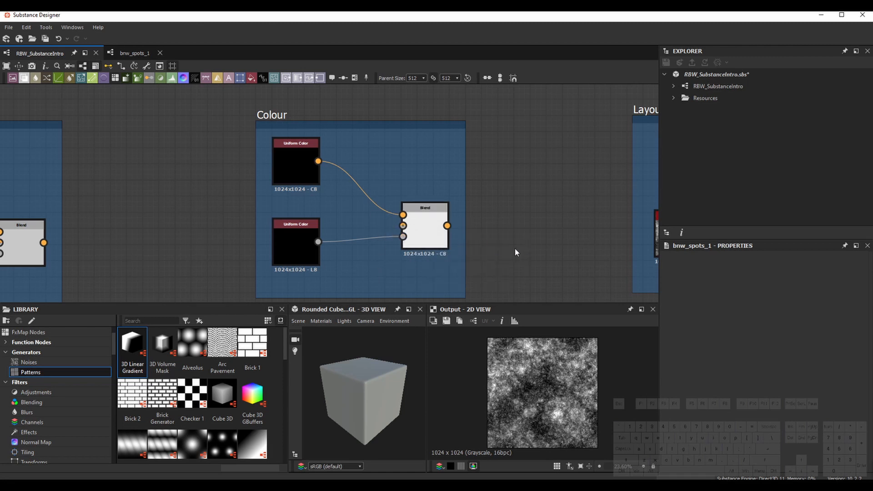
Reposition the green node and the Blur HQ Grayscale node in the Layout frame, and align its three nodes horizontally
scroll(514, 251, "down", 3)
middle_click_drag(513, 248, 299, 223)
left_click(364, 249)
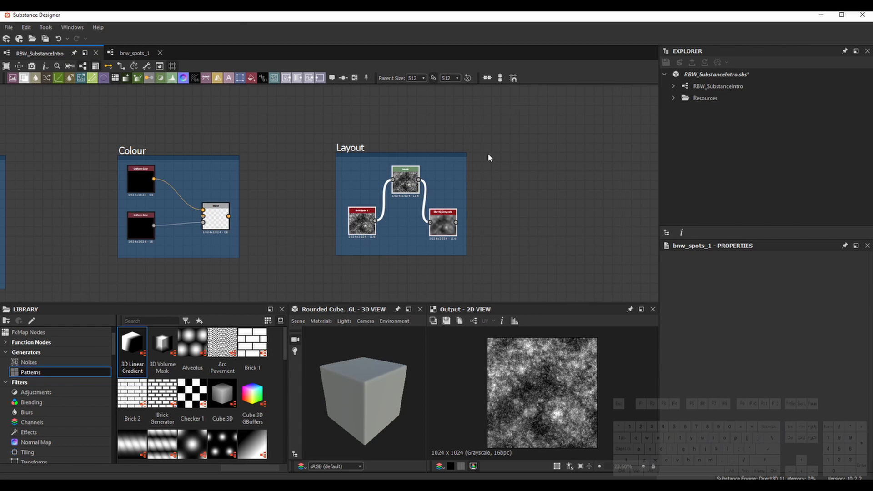
left_click_drag(406, 180, 383, 171)
left_click_drag(450, 228, 433, 227)
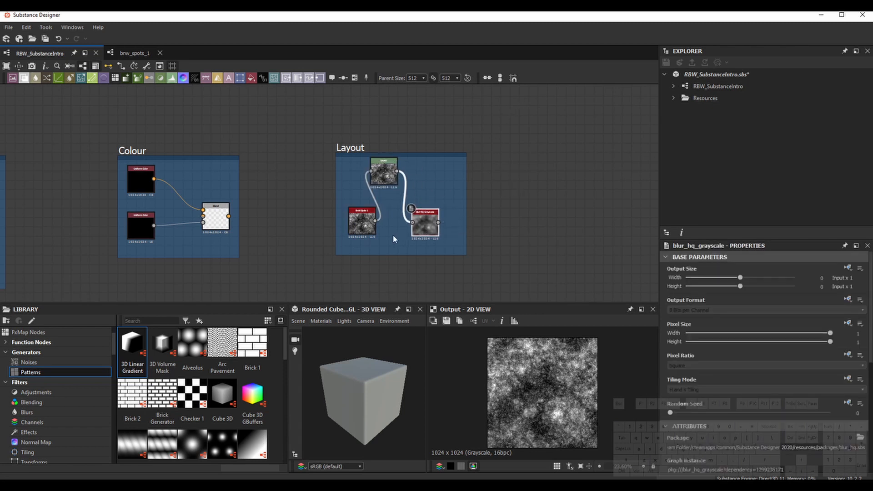
left_click_drag(355, 242, 435, 171)
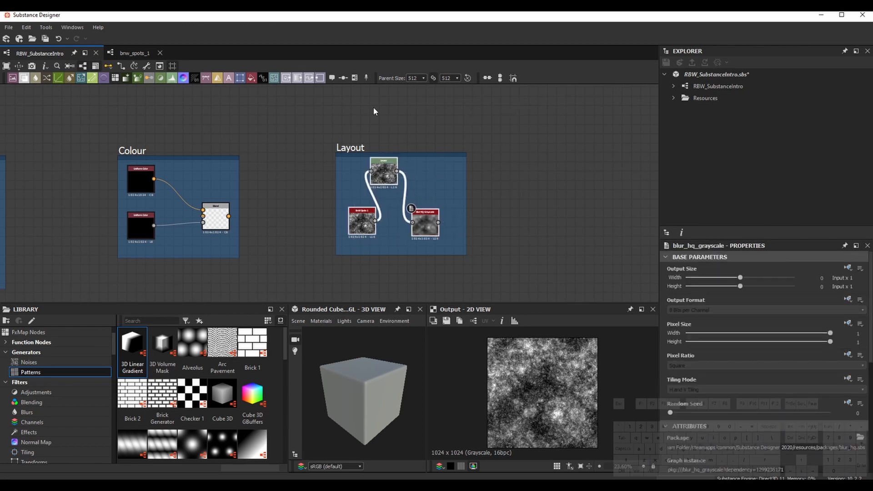
left_click(490, 79)
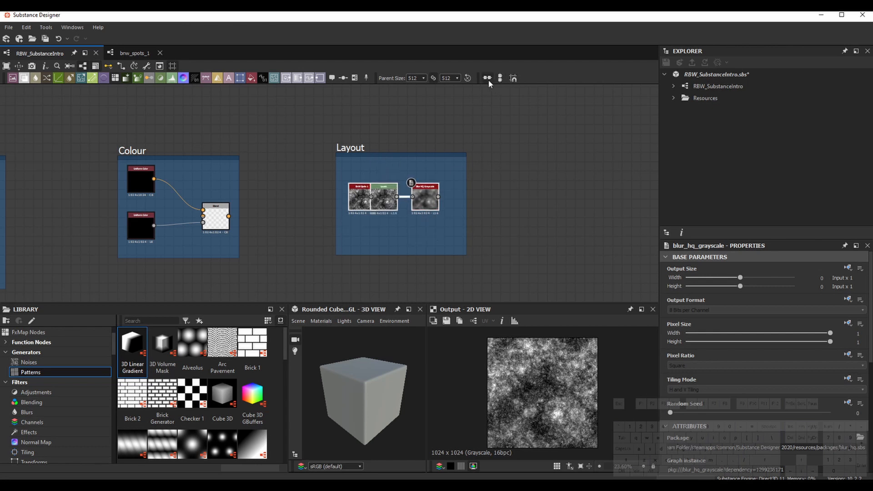
Spread out the three nodes in the Layout frame in one row and snap them to the grid
left_click(444, 173)
mouse_move(425, 203)
left_mouse_down()
mouse_move(444, 200)
mouse_move(416, 203)
left_mouse_up()
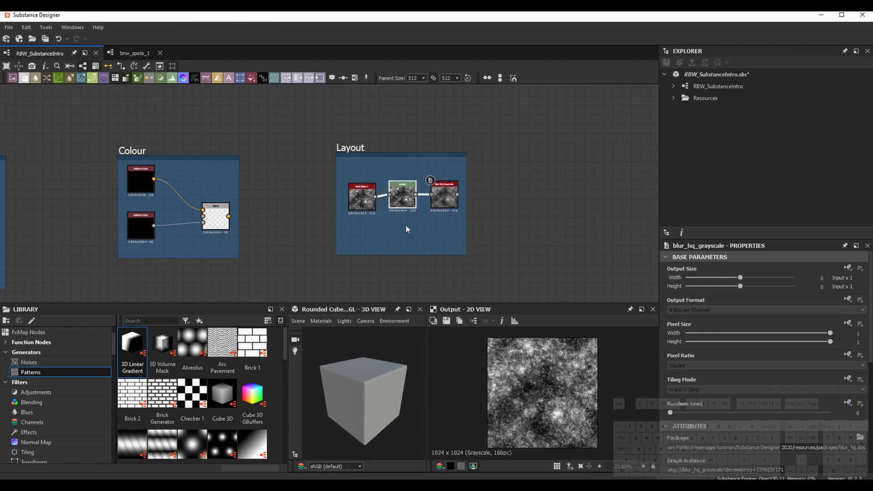
left_click_drag(345, 227, 451, 198)
left_click(513, 79)
left_click(515, 189)
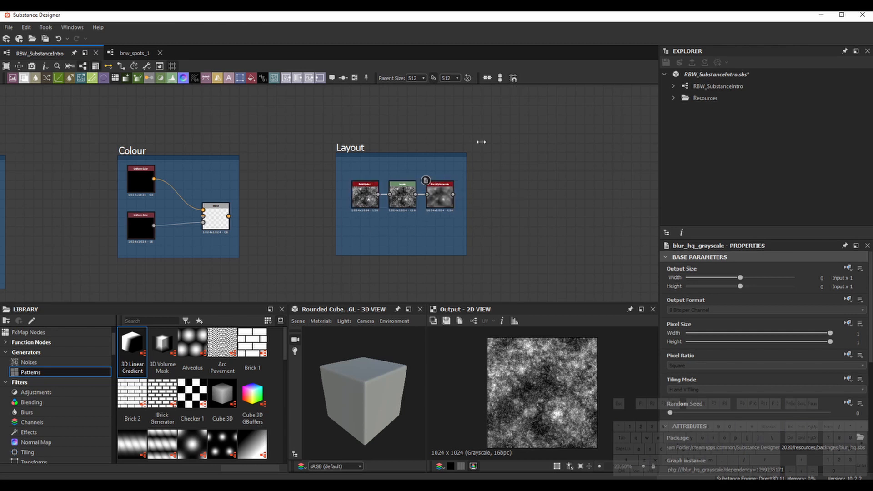
left_click_drag(345, 229, 437, 208)
left_click(518, 223)
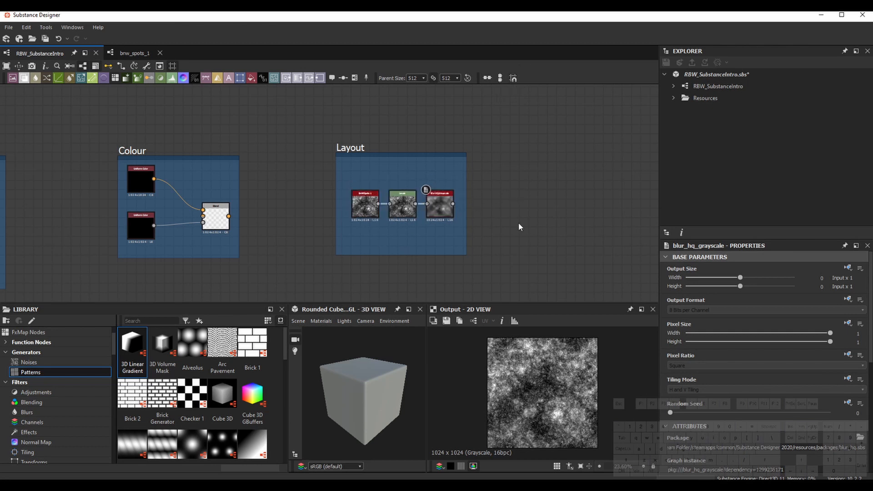
Swap the two connections entering the Blend node in the Switch frame, and swap them back again
scroll(508, 204, "down", 2)
middle_click_drag(408, 297, 573, 191)
scroll(239, 239, "up", 3)
scroll(327, 238, "up", 1)
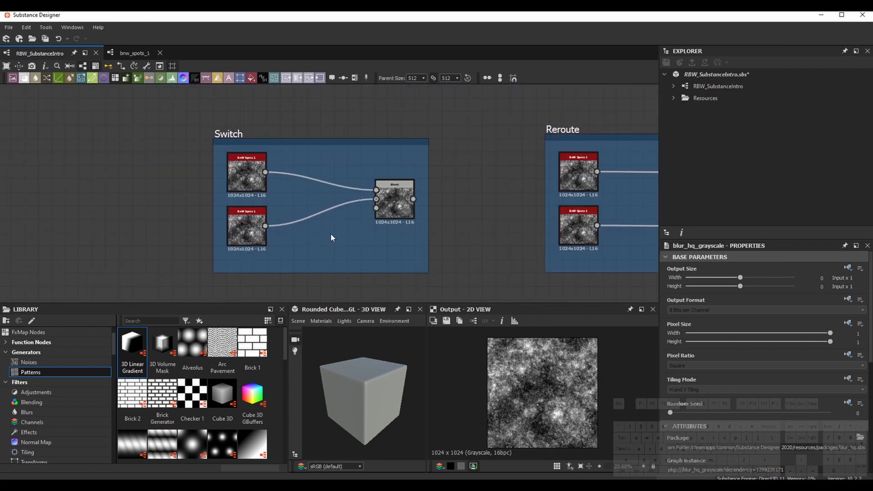
left_click(330, 235)
left_click_drag(338, 168, 343, 232)
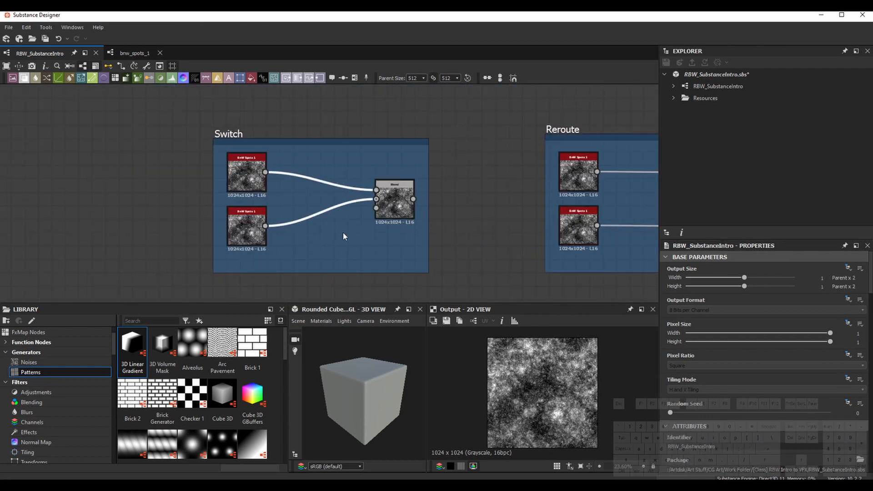
key("x")
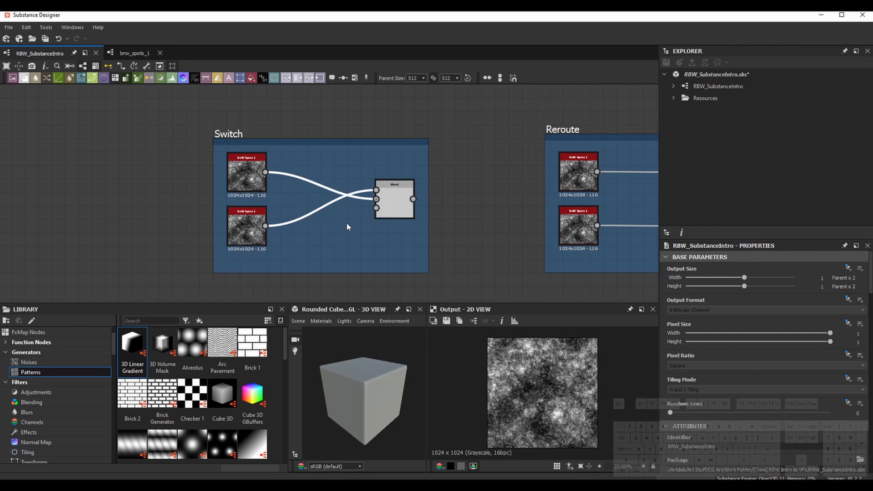
key("x")
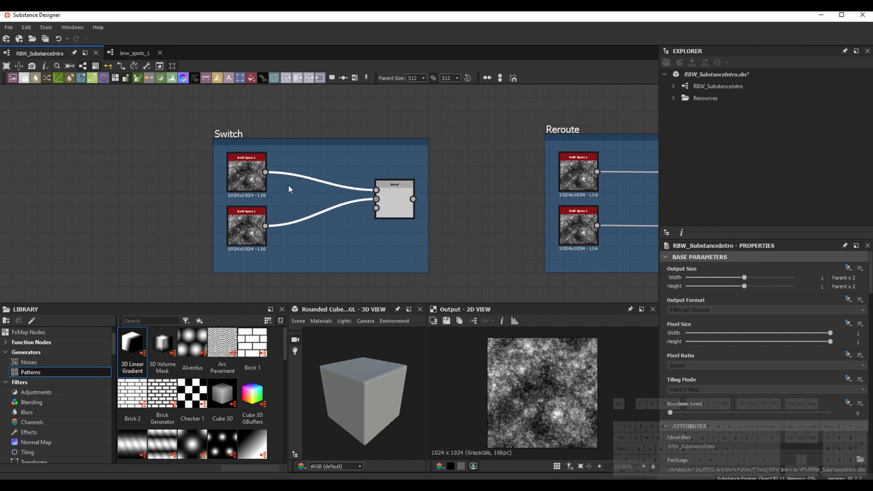
left_click(470, 242)
Delete the lower dot node in the Reroute frame and connect the lower BnW Spots 1 node directly to the Blend node's Background input
middle_click_drag(450, 226, 291, 226)
middle_click_drag(526, 253, 456, 253)
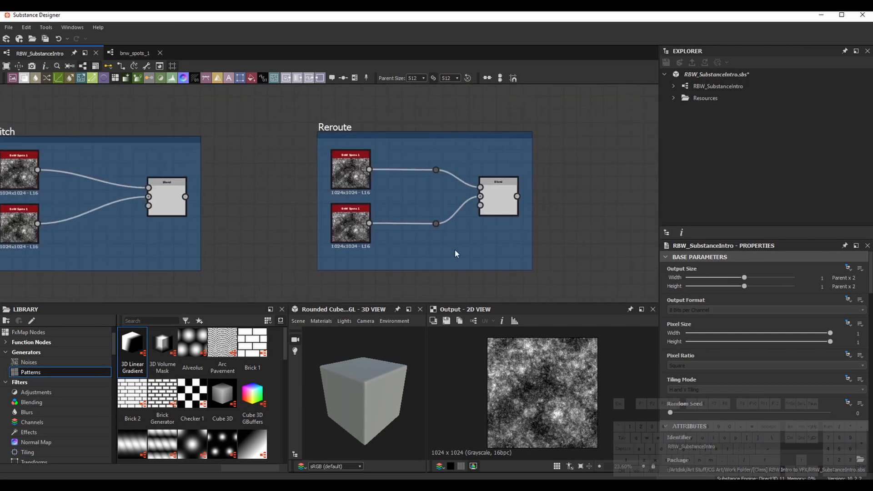
left_click_drag(428, 241, 442, 222)
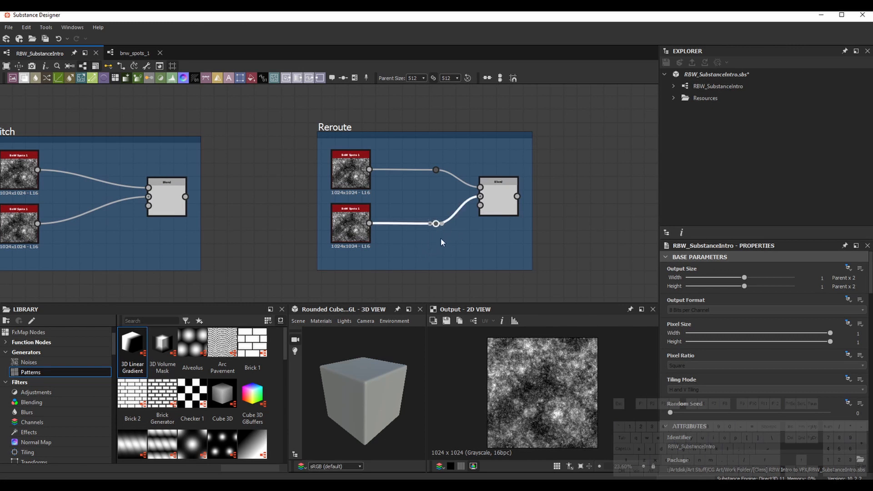
key("Delete")
left_click_drag(370, 223, 481, 196)
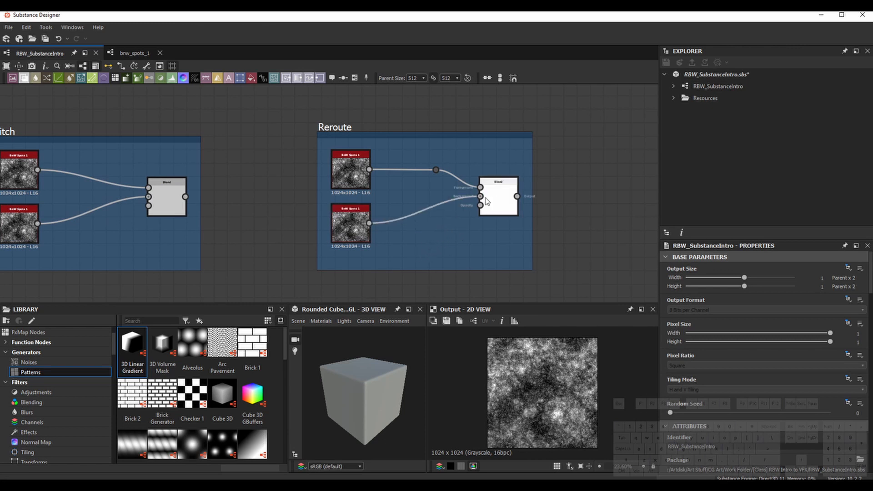
Insert a dot node on the lower link in the Reroute frame and place it level with the BnW Spots 1 output
left_click(426, 211, "alt")
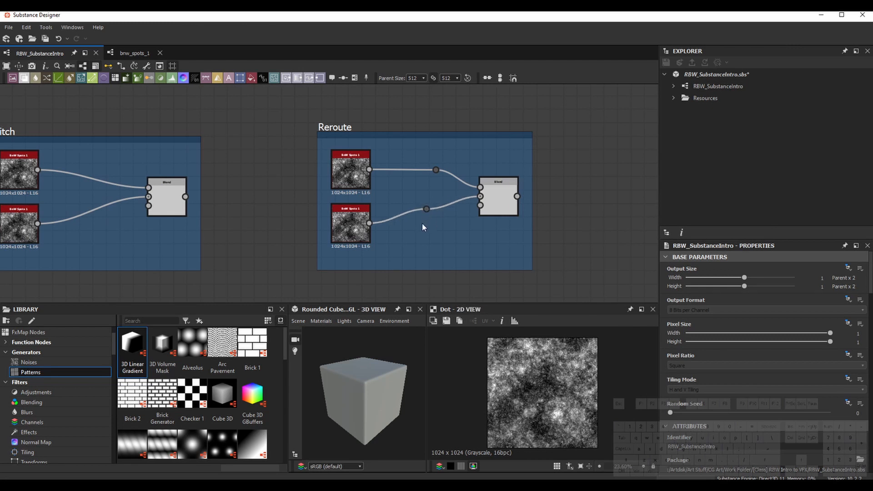
left_click_drag(427, 213, 456, 226)
key("Escape")
scroll(452, 242, "down", 3)
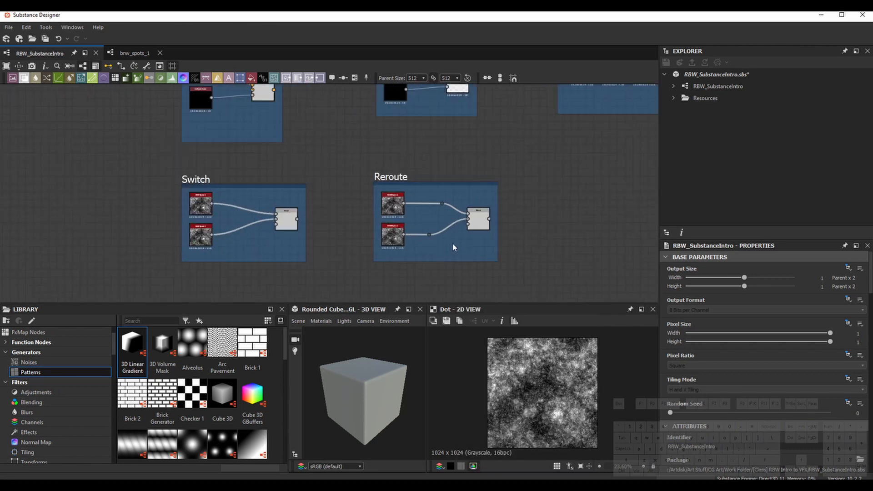
scroll(452, 242, "up", 4)
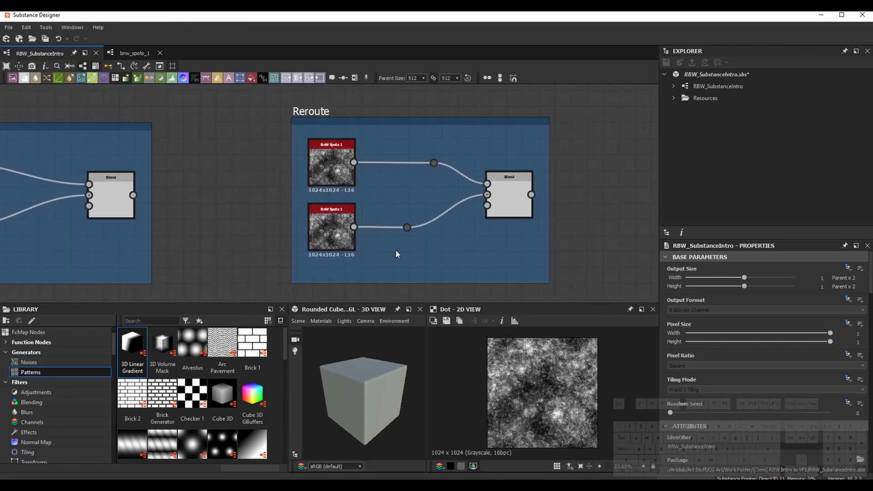
middle_click_drag(393, 247, 321, 234)
scroll(396, 223, "down", 2)
scroll(367, 235, "down", 1)
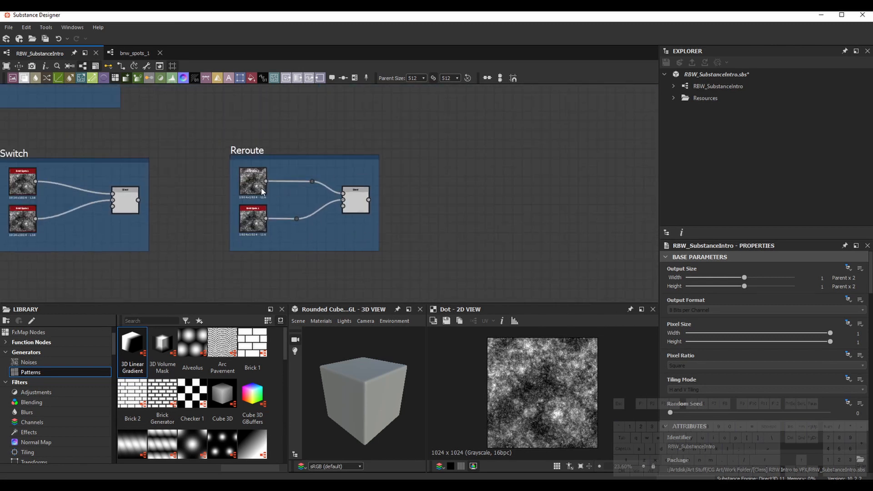
left_click(359, 205)
key("ctrl+v")
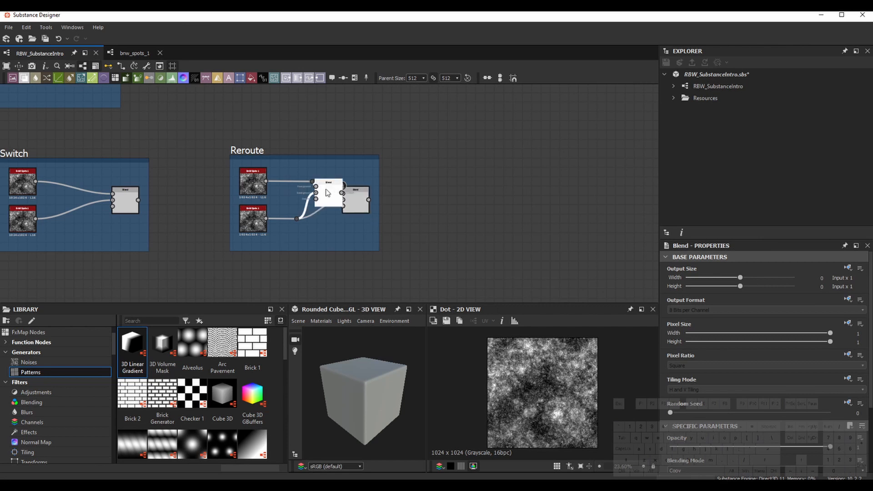
left_click_drag(342, 194, 522, 177)
key("Escape")
left_click_drag(335, 201, 539, 159)
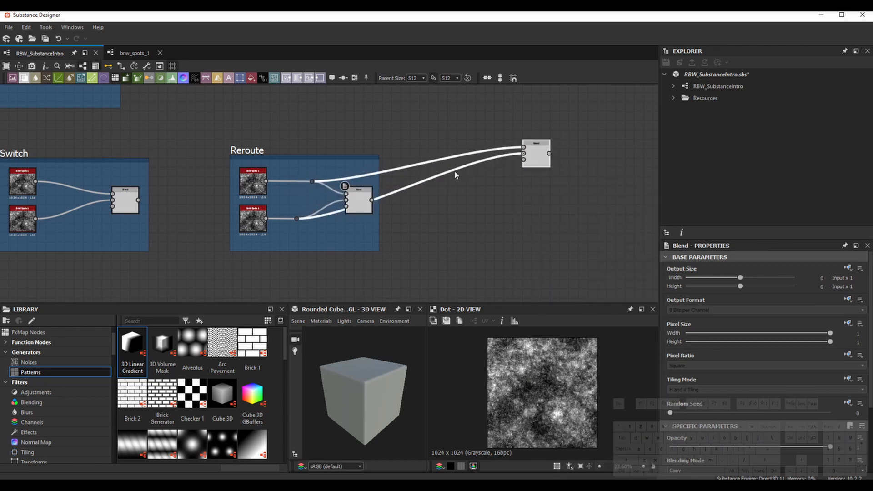
key("Delete")
Duplicate the upper BnW Spots 1 node of the Reroute frame and place the copy in the empty area beside the frame
left_click(257, 183)
key("ctrl+c")
key("ctrl+v")
left_click_drag(331, 195, 459, 183)
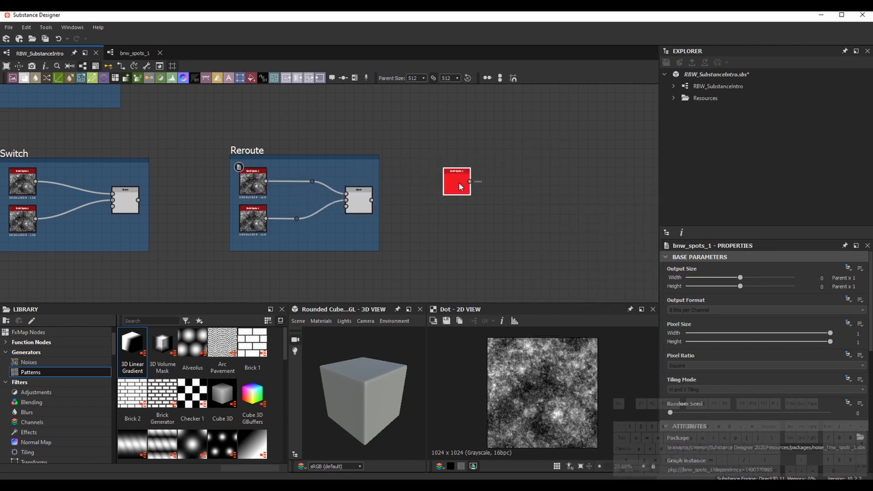
middle_click_drag(530, 193, 490, 181)
left_click(491, 182)
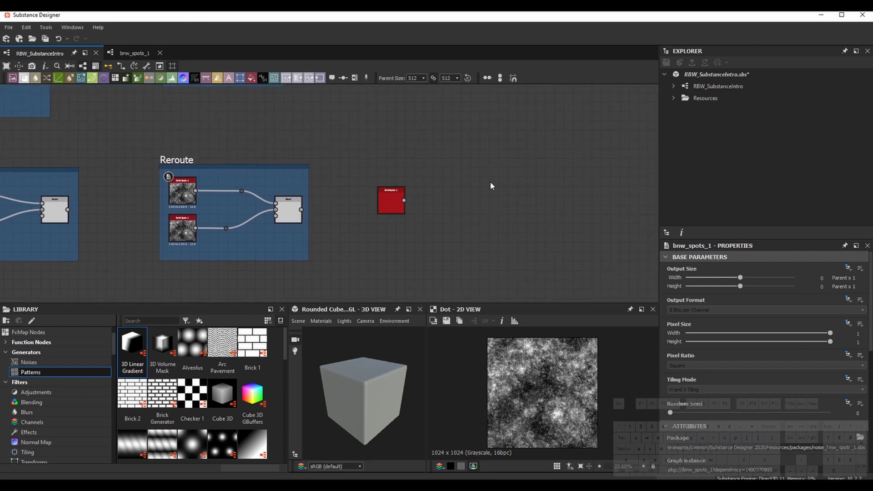
Add a Blend node beside the duplicated BnW Spots 1 node and connect that node's output to the Blend's Foreground input
key("space")
type("b")
left_click(519, 206)
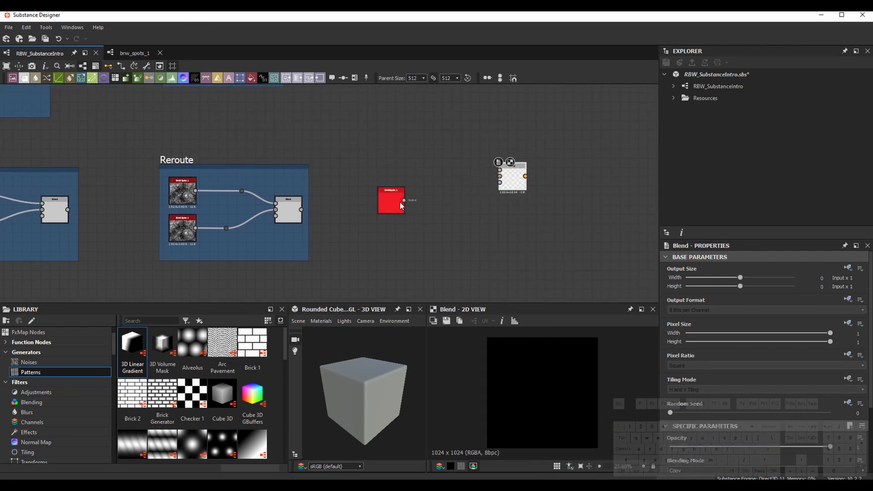
left_click_drag(400, 201, 500, 171)
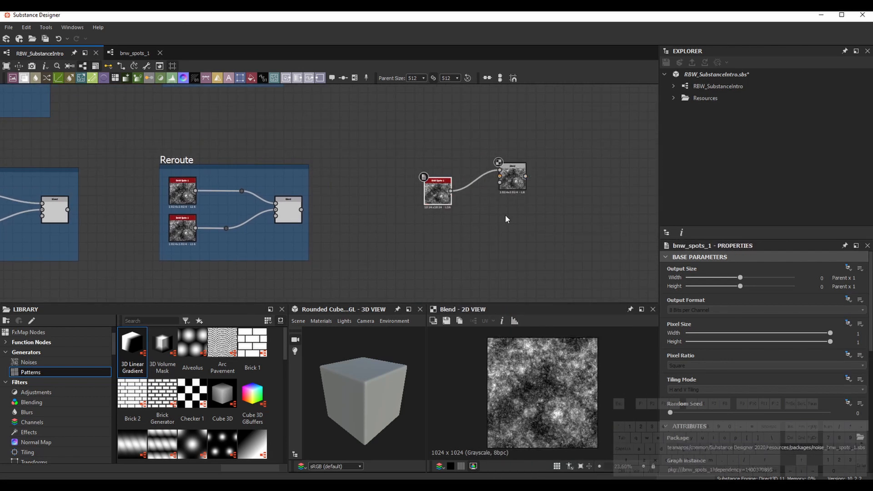
Duplicate the Blend node twice with its BnW Spots 1 link and stack the copies in a column below the original
key("ctrl+v")
left_click_drag(331, 196, 524, 221)
left_click(474, 256)
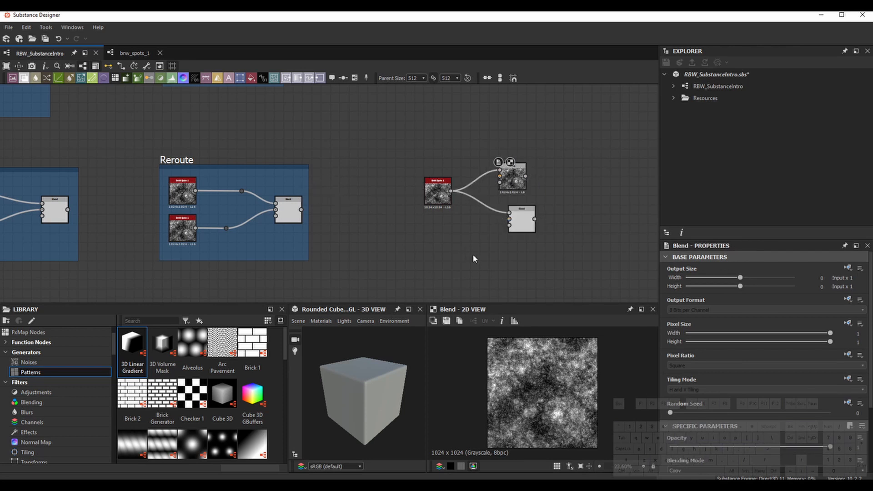
left_click(528, 222)
key("ctrl+c")
key("ctrl+v")
left_click_drag(332, 196, 524, 264)
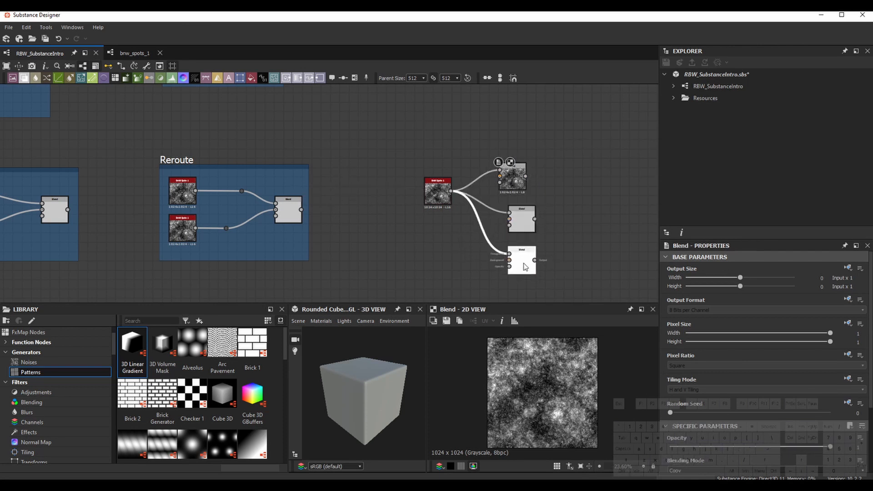
left_click_drag(526, 231, 517, 230)
left_click_drag(526, 272, 519, 271)
middle_click_drag(403, 228, 351, 204)
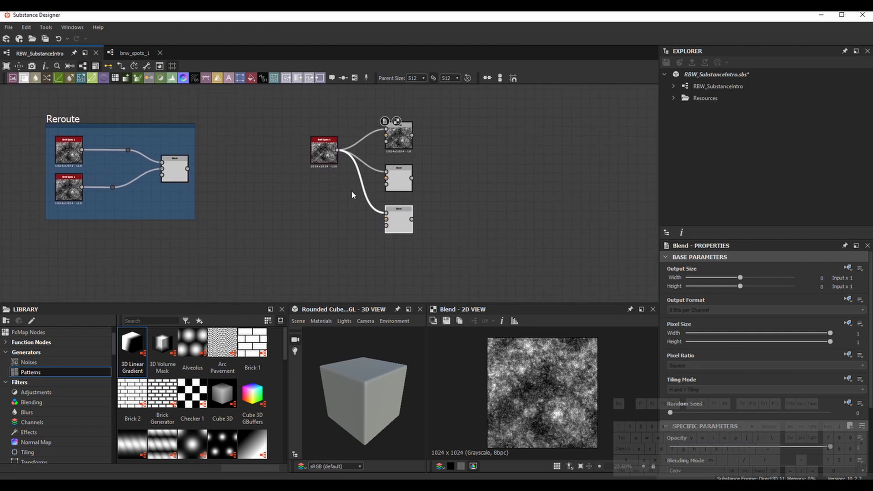
Duplicate the BnW Spots 1 node below the original and transfer all three Blend connections to the copy
left_click(322, 157)
key("ctrl+c")
key("ctrl+v")
left_click_drag(334, 195, 330, 209)
scroll(337, 180, "up", 2)
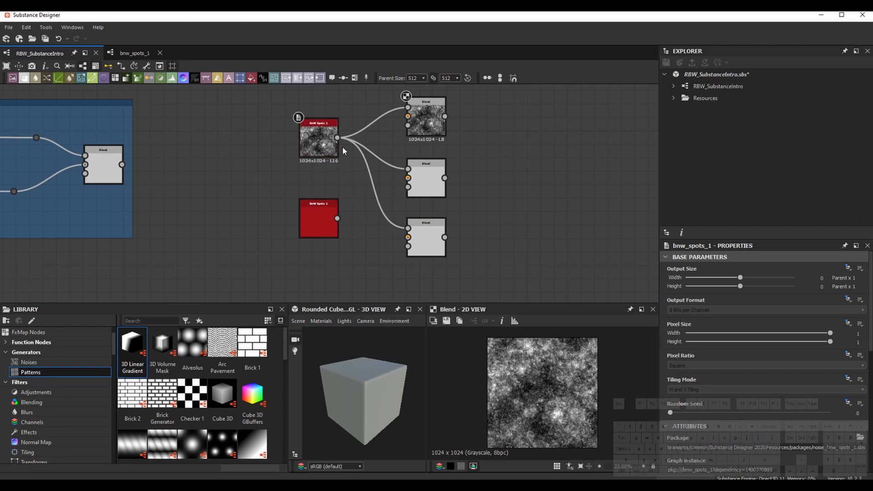
left_click_drag(337, 138, 337, 218, "shift")
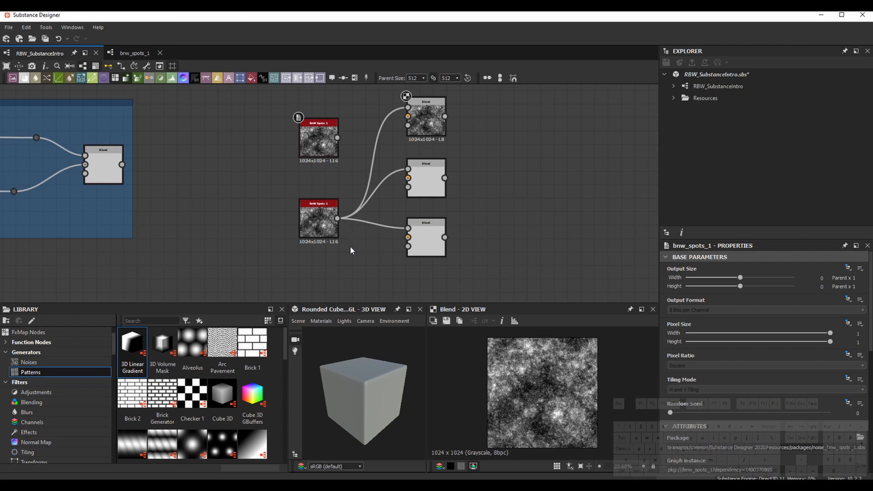
Examine the overview of the graph's example frames and the node chain in the Make it Tile frame
scroll(350, 248, "down", 10)
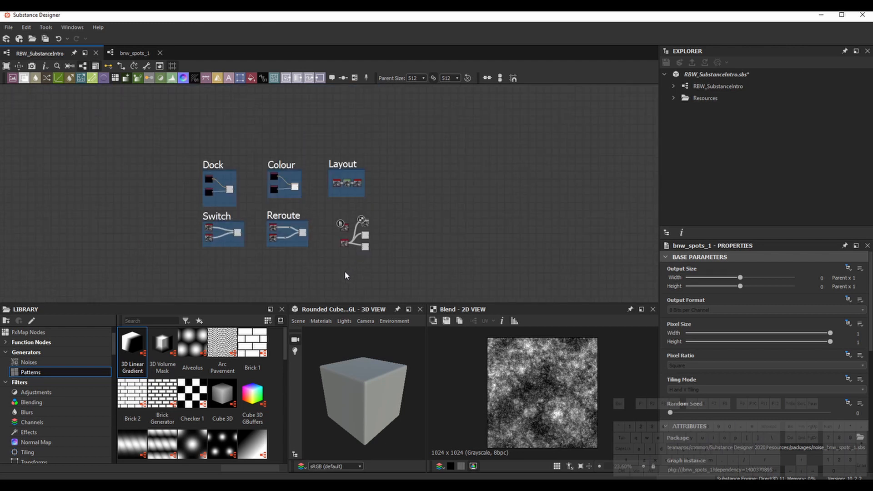
middle_click_drag(343, 272, 345, 170)
middle_click_drag(483, 223, 505, 157)
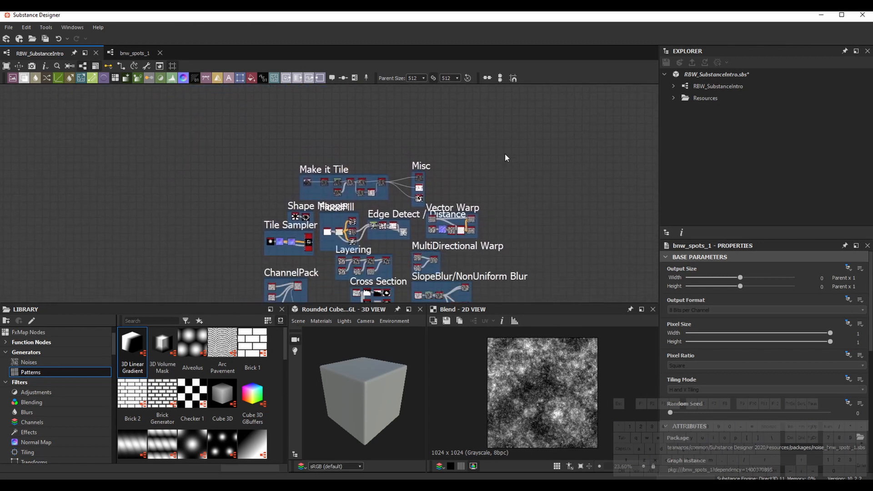
middle_click_drag(501, 229, 501, 180)
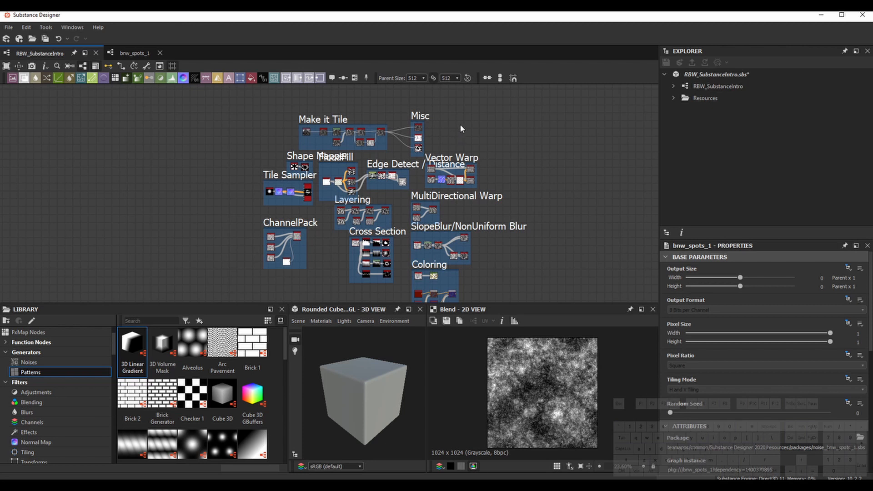
middle_click_drag(463, 127, 460, 159)
scroll(296, 144, "up", 4)
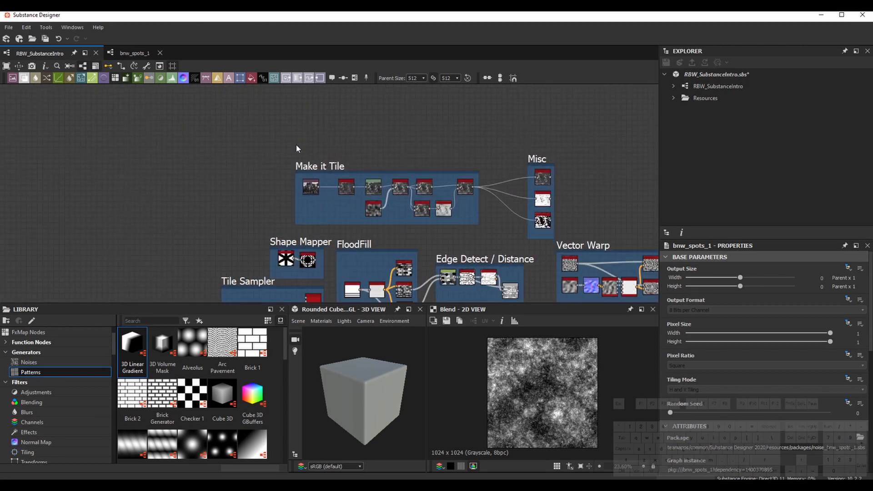
scroll(298, 148, "up", 5)
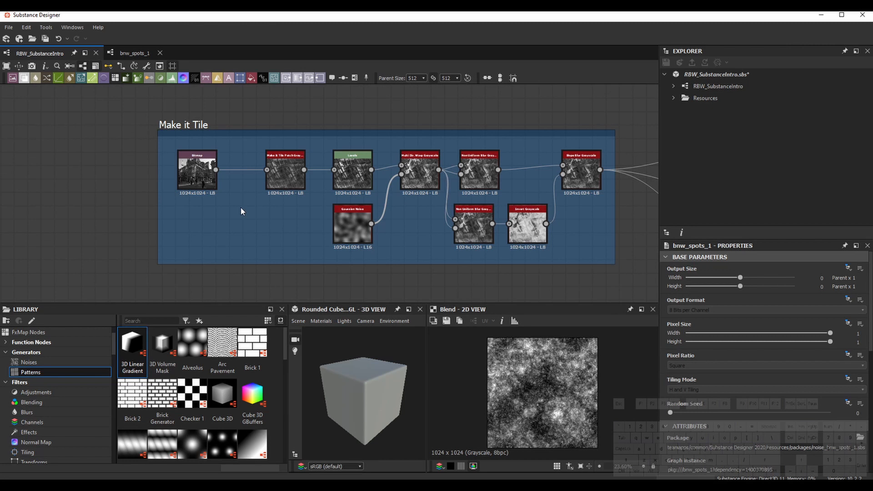
Preview the Bitmap node of the Make it Tile frame in the 2D view with tiling display turned on
left_click(191, 179)
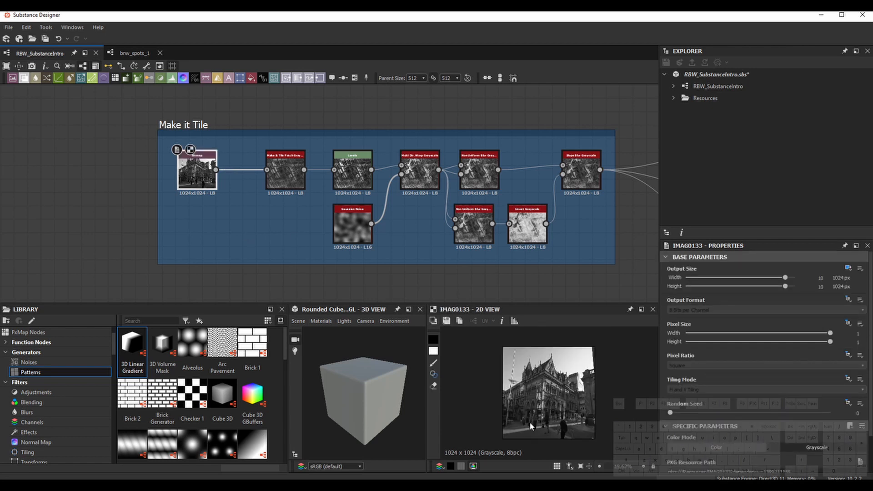
scroll(532, 426, "up", 2)
scroll(536, 423, "down", 2)
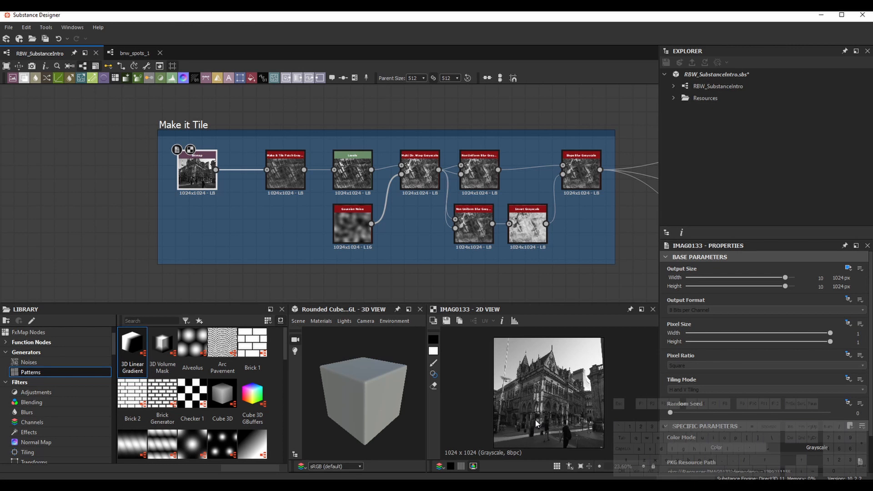
middle_click_drag(301, 225, 291, 225)
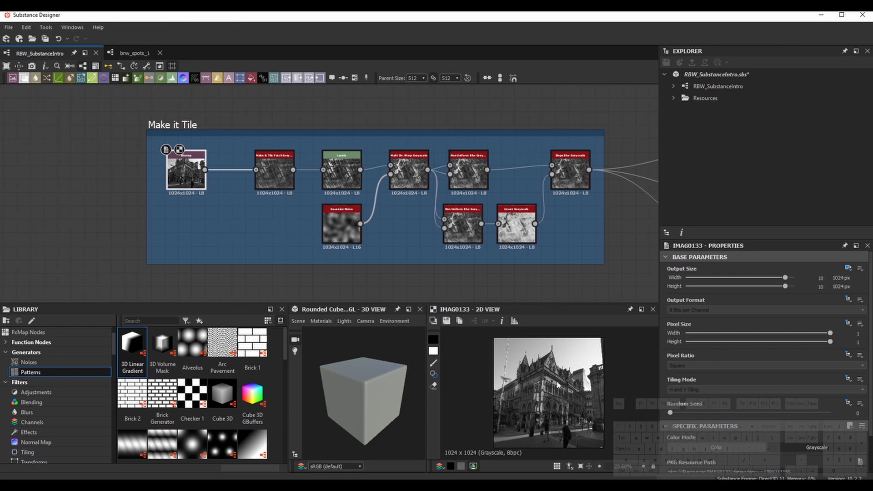
key("space")
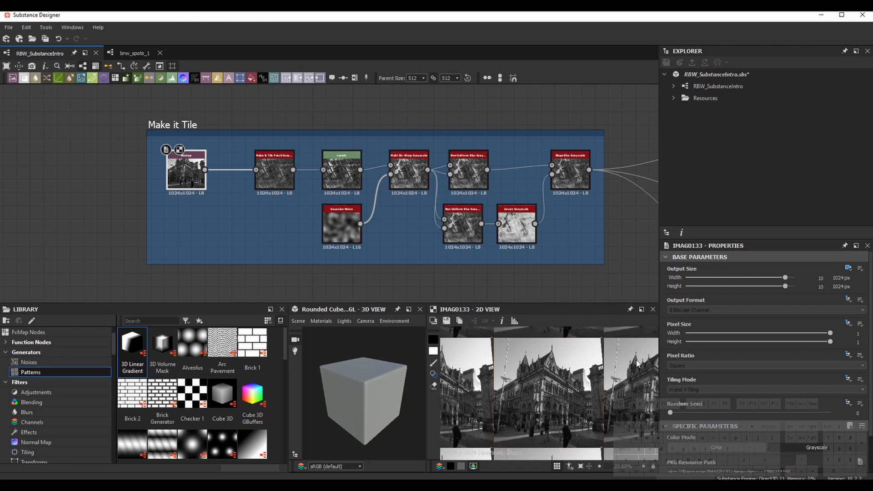
scroll(636, 362, "down", 1)
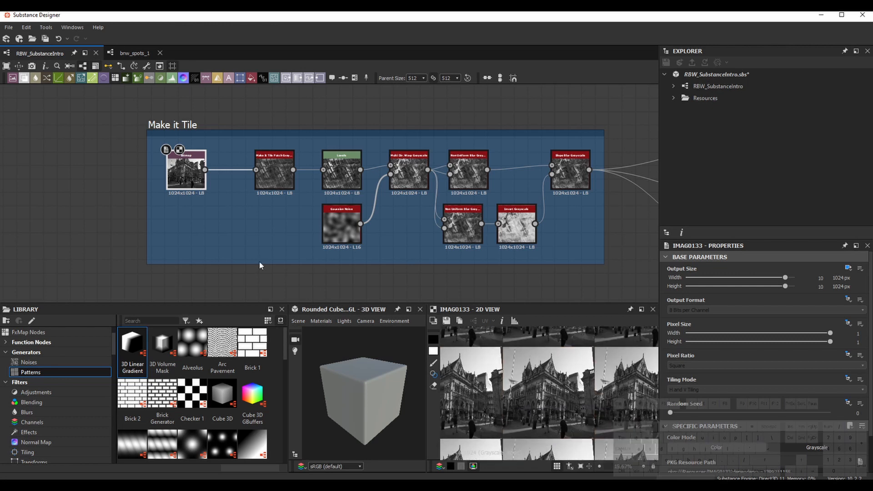
Preview the Make it Tile Patch, Levels, Non Uniform Blur and final Slope Blur Grayscale nodes one after another in the 2D view
left_click_drag(272, 178, 277, 181)
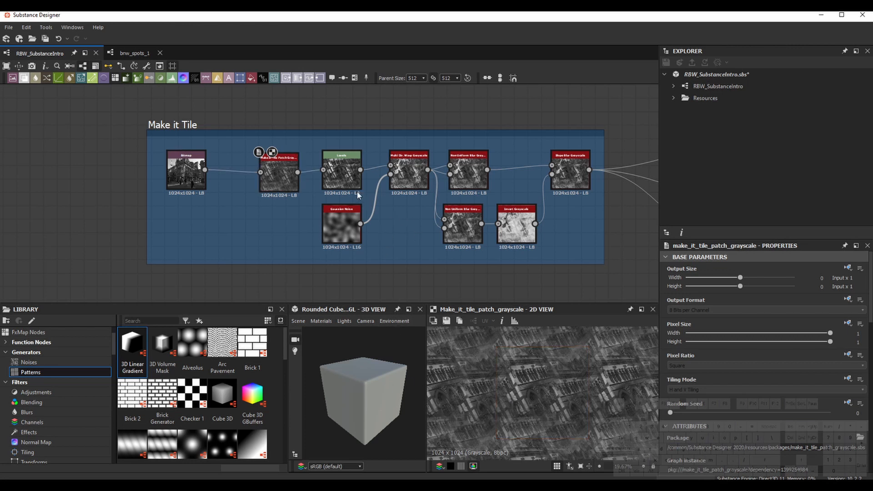
left_click(340, 181)
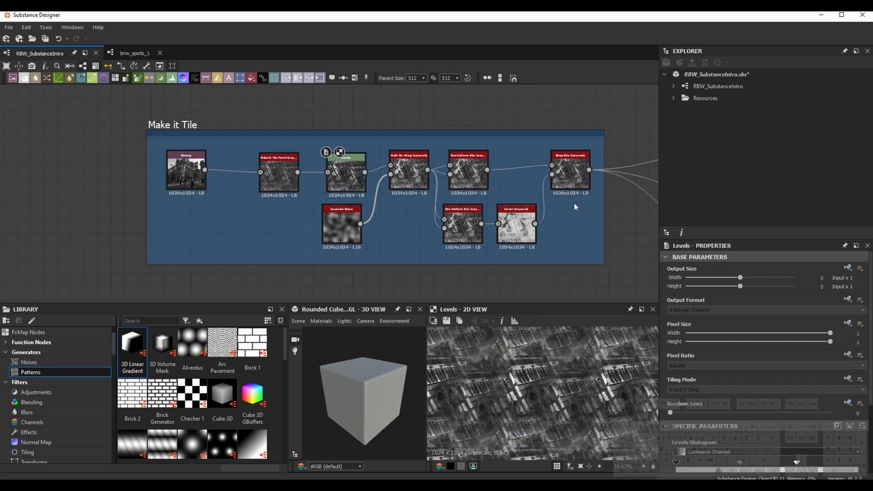
left_click(470, 183)
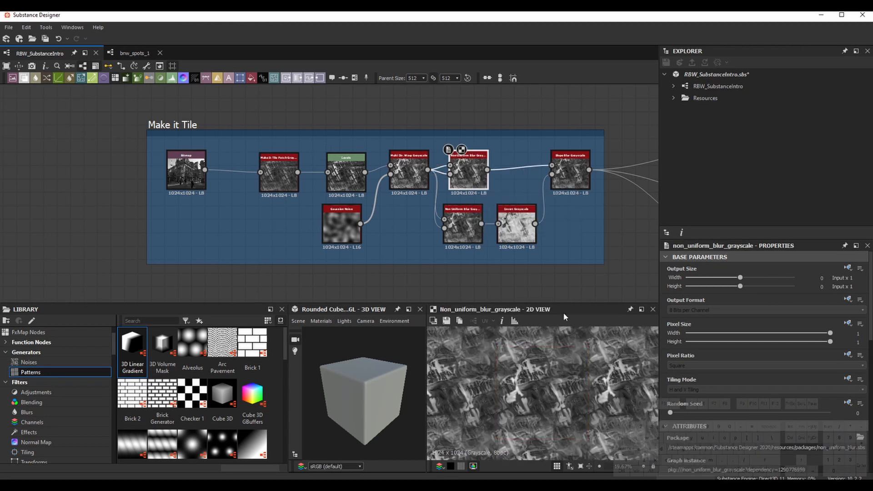
double_click(562, 179)
left_click(543, 261)
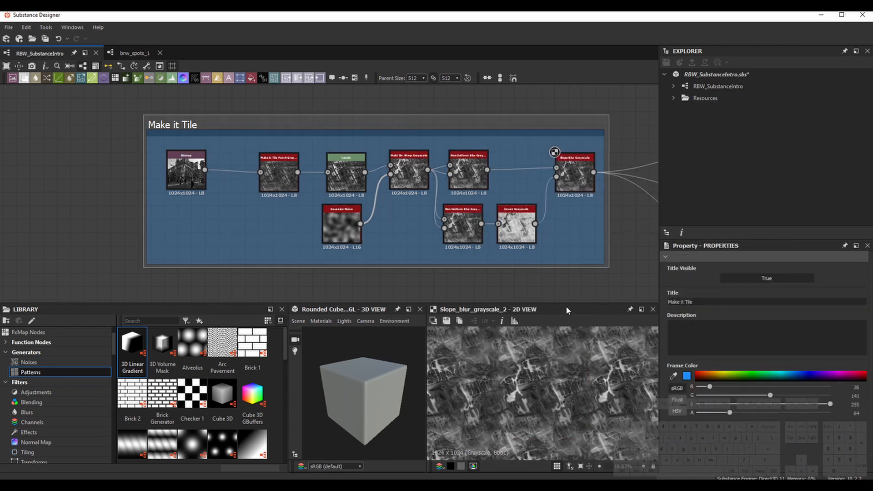
Preview the Quantize Grayscale and Histogram Scan nodes of the Misc frame in the 2D view
scroll(601, 265, "down", 5)
middle_click_drag(603, 267, 468, 247)
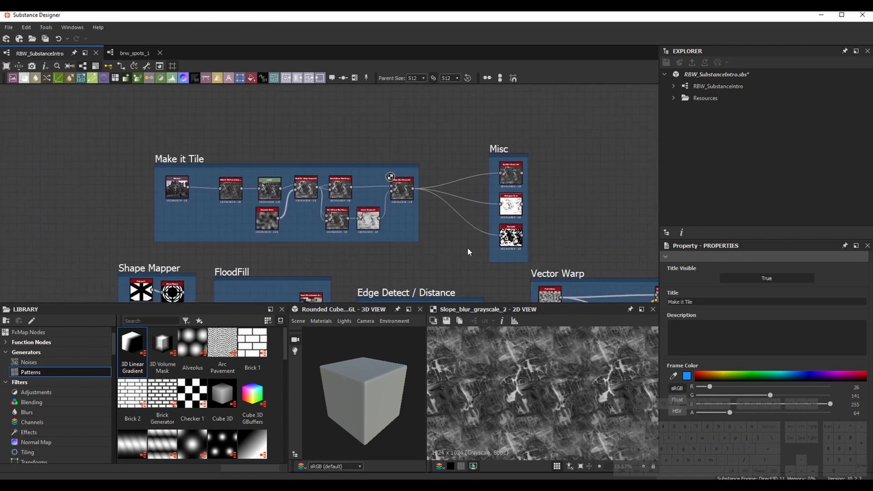
scroll(468, 250, "up", 1)
middle_click_drag(341, 255, 358, 255)
scroll(358, 255, "up", 2)
middle_click_drag(518, 277, 439, 266)
middle_click_drag(540, 245, 464, 239)
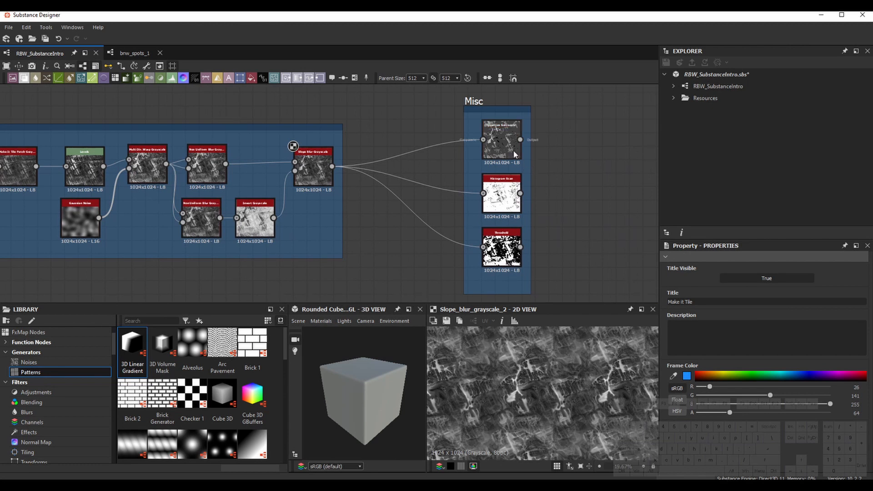
double_click(503, 157)
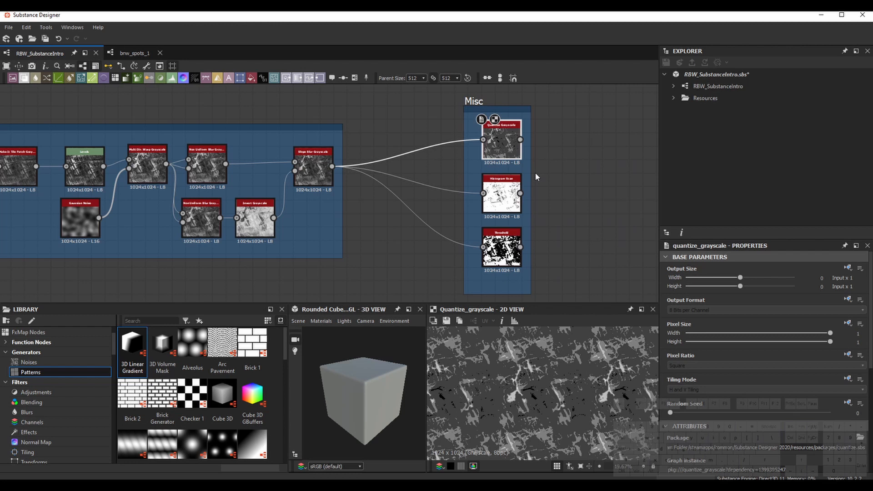
double_click(508, 199)
scroll(491, 179, "up", 2)
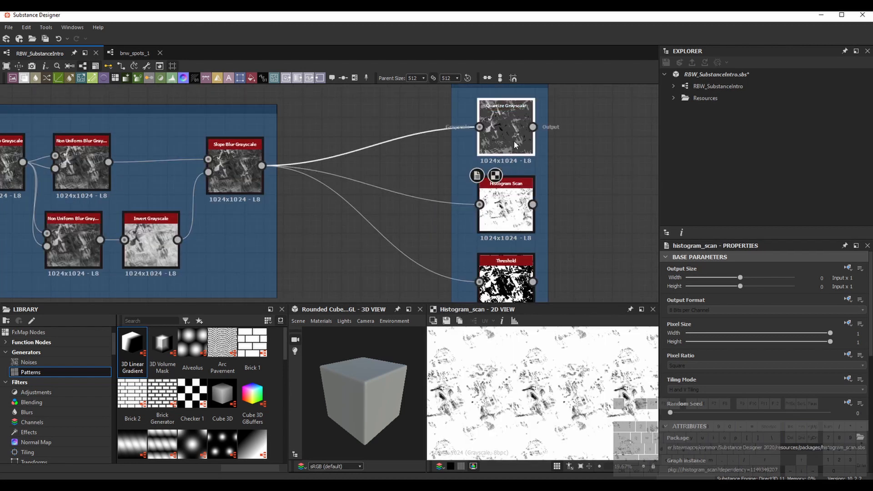
Adjust the Quantize parameter of the Quantize Grayscale node while previewing its output
double_click(514, 140)
scroll(741, 444, "down", 5)
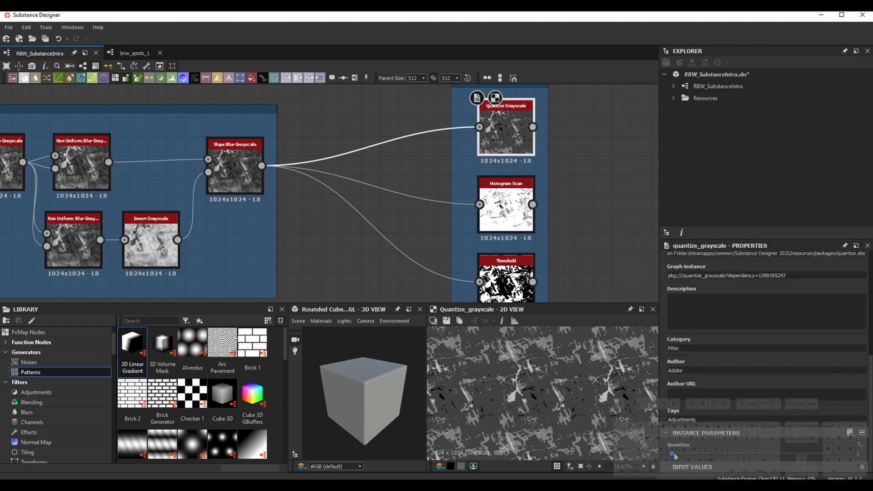
left_click_drag(673, 454, 674, 457)
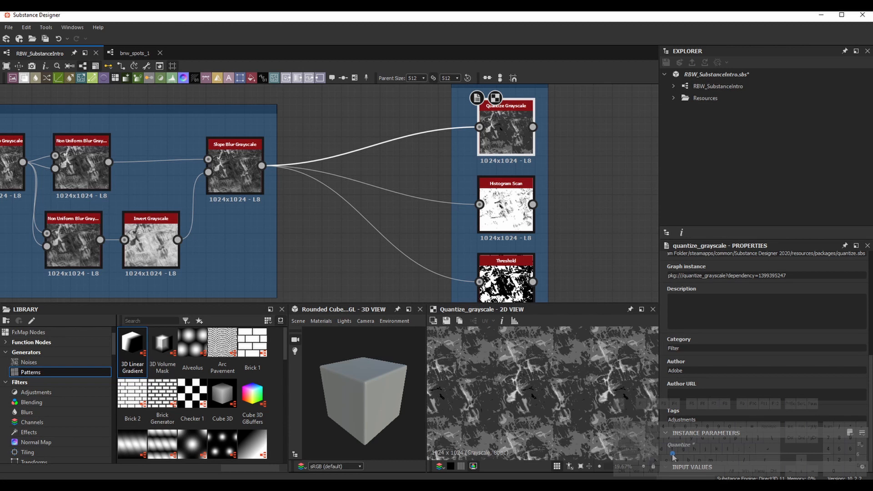
Set the Histogram Scan node's Position to 0.37 and its Contrast to 0.5
middle_click_drag(584, 237, 508, 217)
left_click(430, 190)
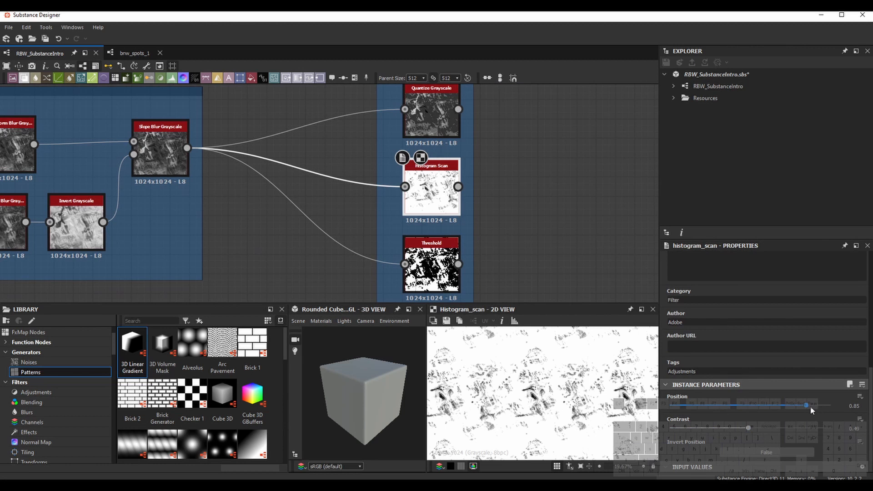
left_click_drag(811, 406, 729, 404)
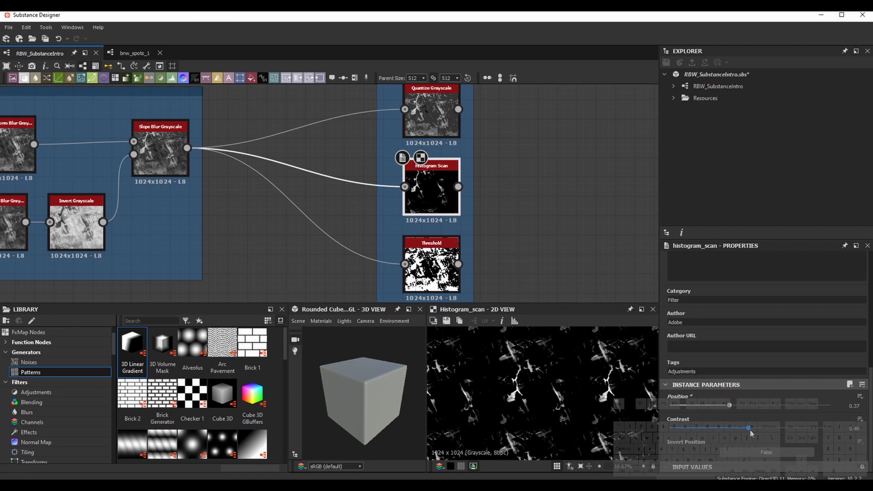
mouse_move(750, 428)
left_mouse_down()
mouse_move(773, 430)
mouse_move(750, 429)
left_mouse_up()
Preview the Threshold node of the Misc frame and set its Threshold to 0.27
scroll(568, 230, "down", 5)
middle_click_drag(568, 231, 526, 209)
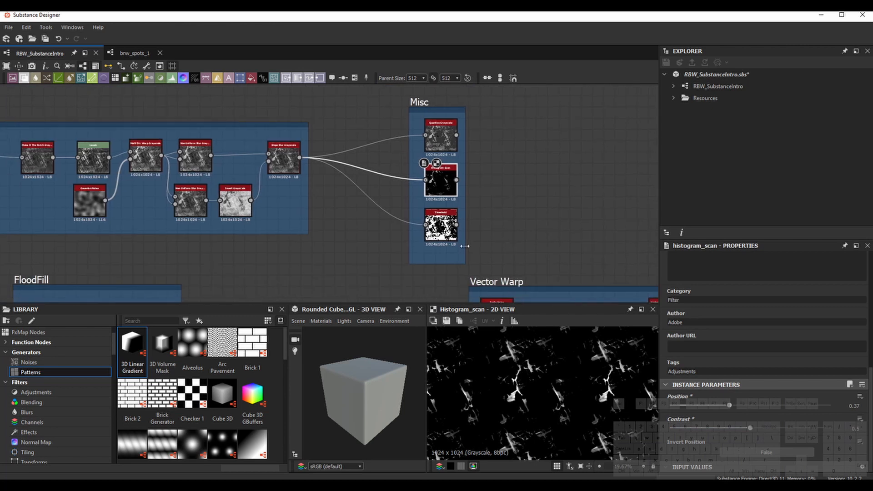
scroll(464, 250, "up", 3)
double_click(438, 223)
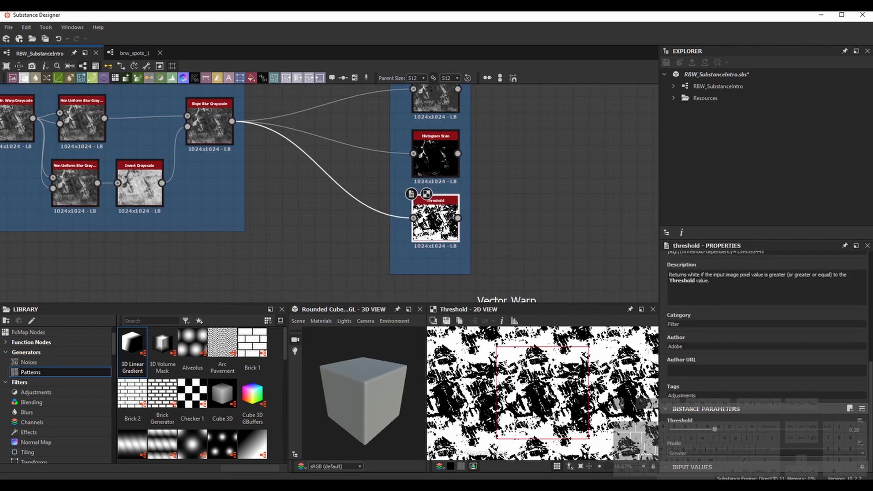
mouse_move(715, 429)
left_mouse_down()
mouse_move(731, 430)
mouse_move(696, 430)
mouse_move(715, 430)
left_mouse_up()
Preview the Polygon 1 and Shape Mapper nodes of the Shape Mapper frame in the 2D view with tiling display turned off
scroll(468, 231, "down", 5)
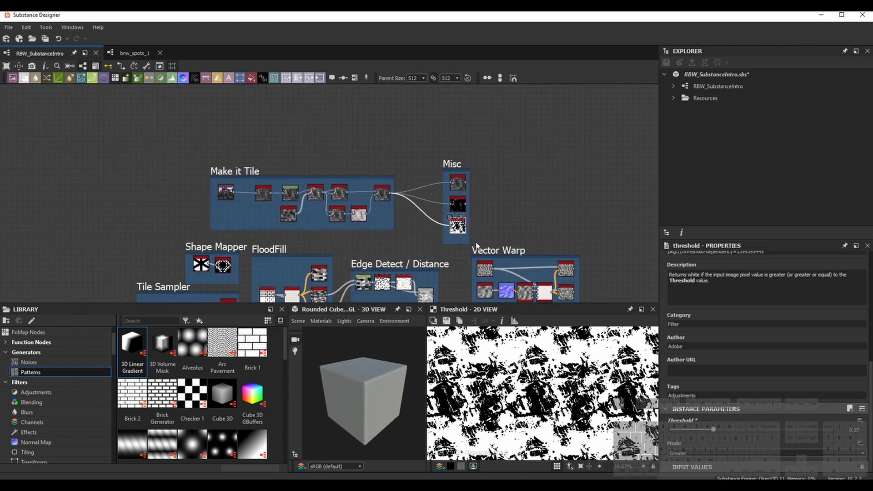
middle_click_drag(445, 236, 601, 205)
scroll(347, 239, "up", 3)
scroll(413, 260, "up", 2)
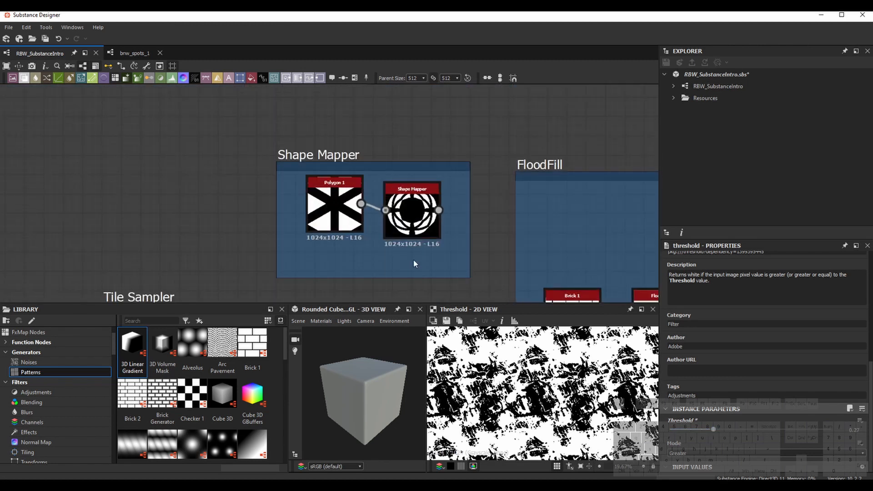
double_click(338, 230)
middle_click_drag(399, 263, 368, 261)
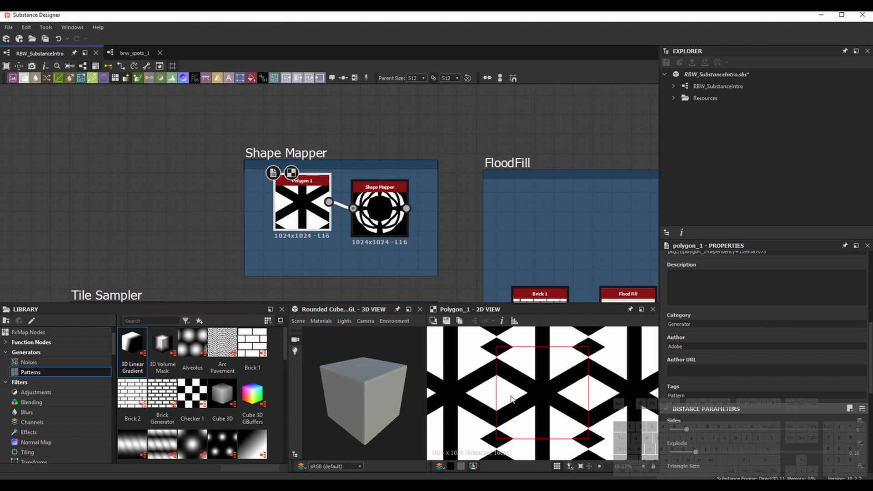
key("space")
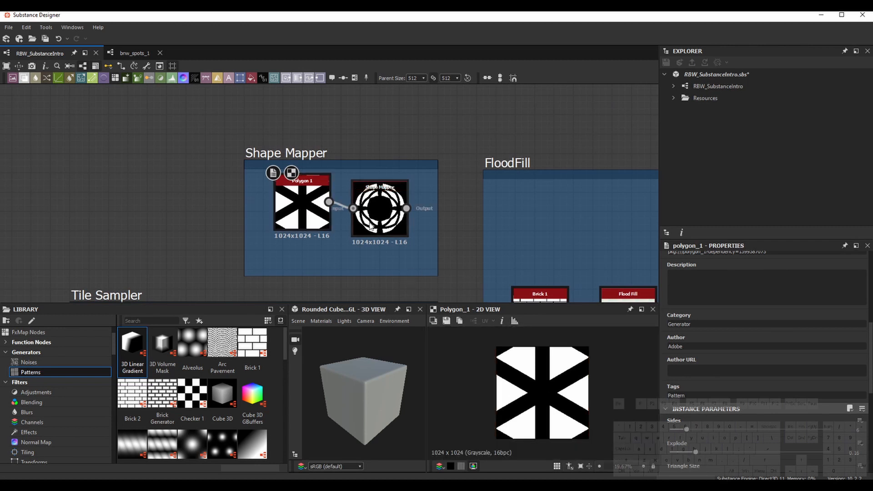
double_click(380, 211)
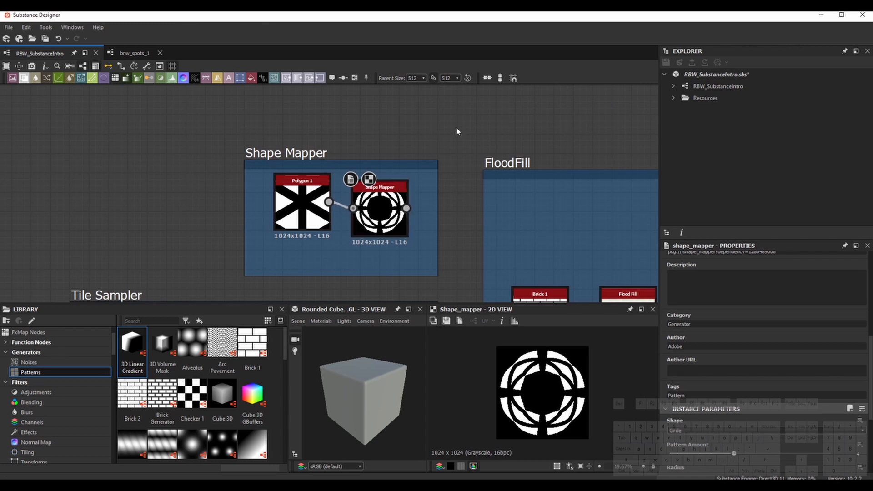
Set the Shape Mapper's Pattern Amount to 8, Radius to 0.34 and Width to 0.51, and try out its Rotation
middle_click_drag(457, 269, 440, 237)
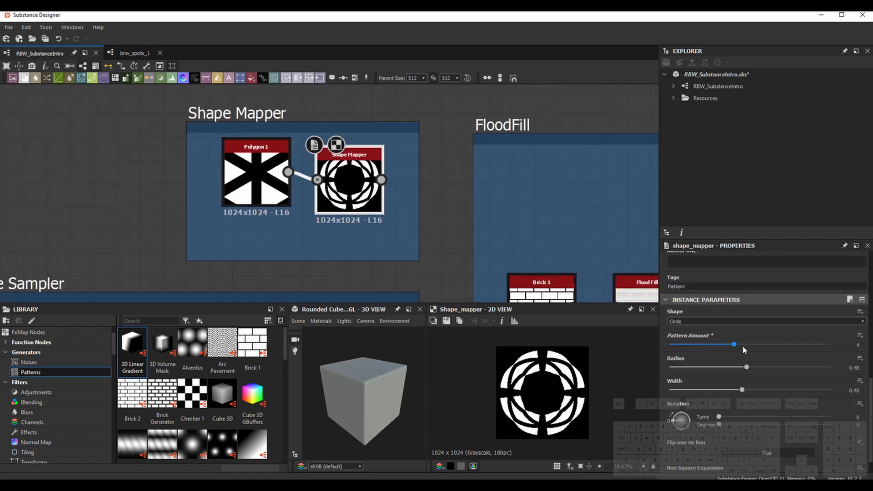
left_click_drag(742, 345, 790, 346)
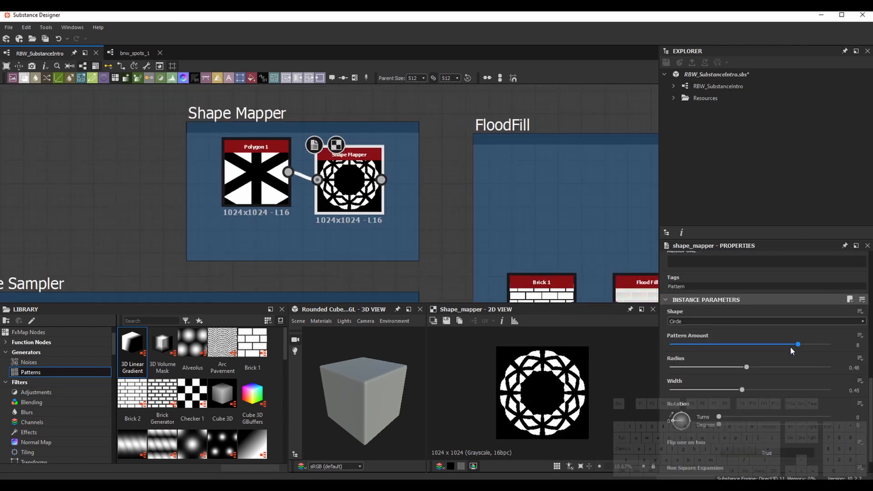
left_click_drag(746, 367, 752, 389)
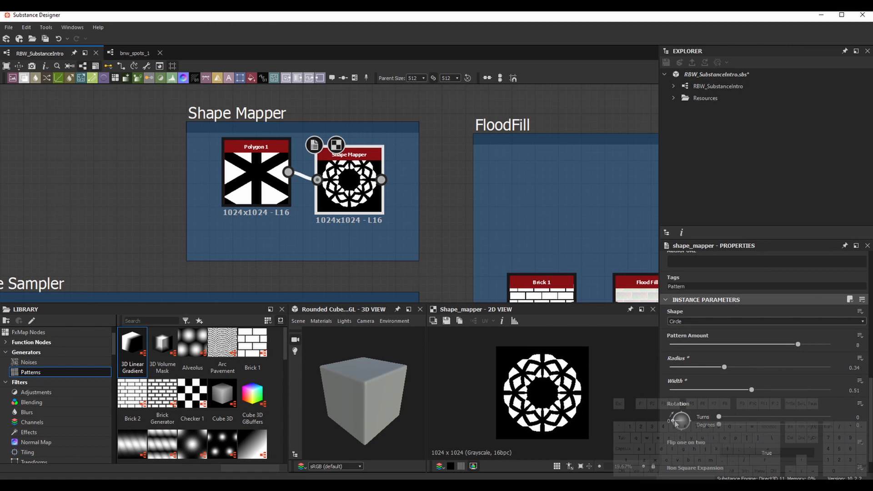
mouse_move(675, 422)
left_mouse_down()
mouse_move(684, 414)
mouse_move(672, 422)
left_mouse_up()
Preview the Brick 1 node of the FloodFill frame, fitting its whole pattern in the 2D view
middle_click_drag(571, 176, 396, 138)
scroll(395, 138, "down", 3)
middle_click_drag(433, 176, 320, 168)
scroll(357, 176, "up", 2)
scroll(310, 176, "down", 2)
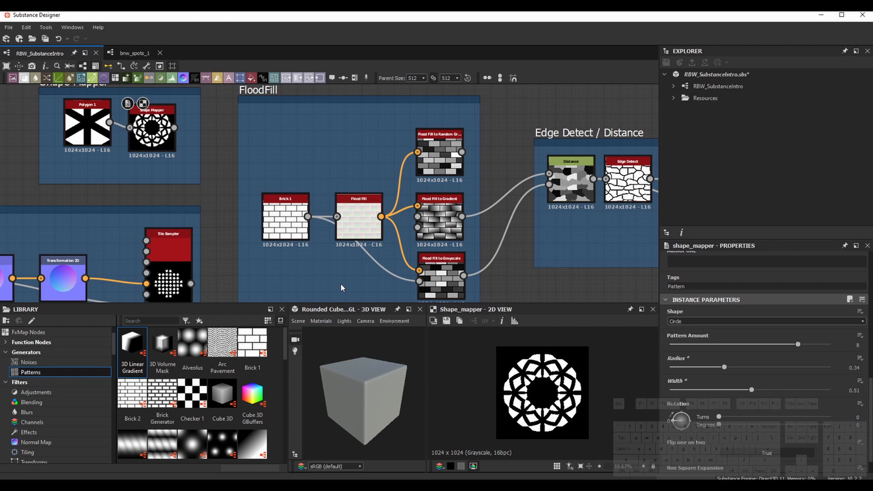
left_click(280, 234)
scroll(527, 412, "up", 4)
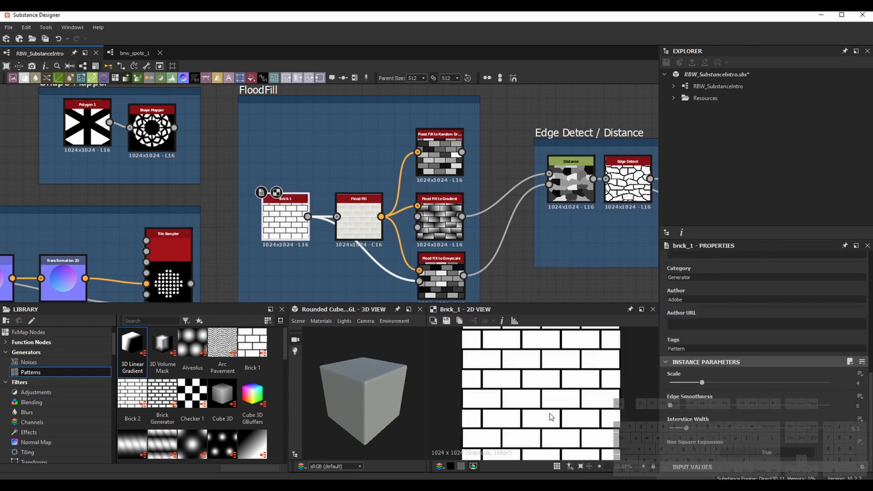
scroll(527, 411, "down", 2)
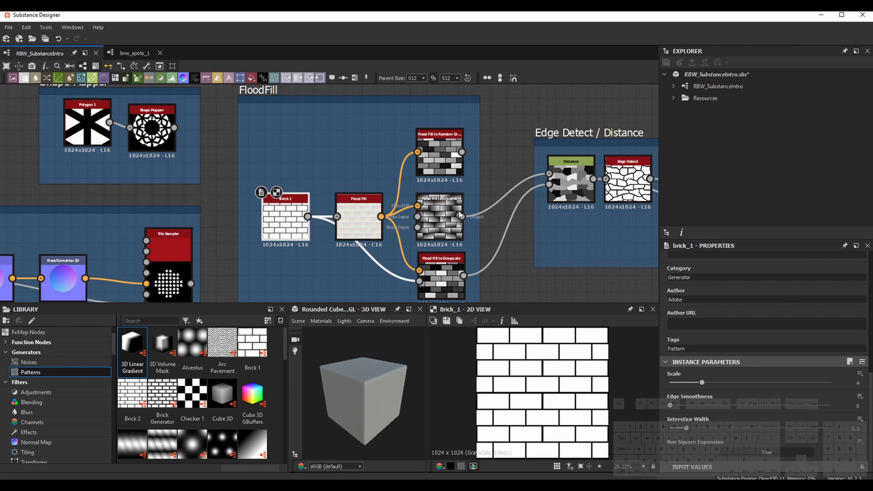
Preview the Flood Fill node's output and check its Safety/Speed trade-off options
middle_click_drag(317, 266, 291, 234)
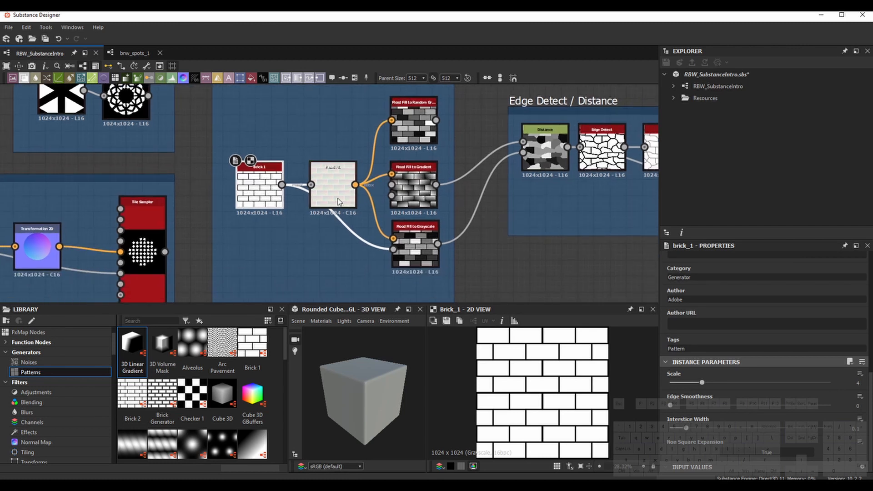
left_click(339, 202)
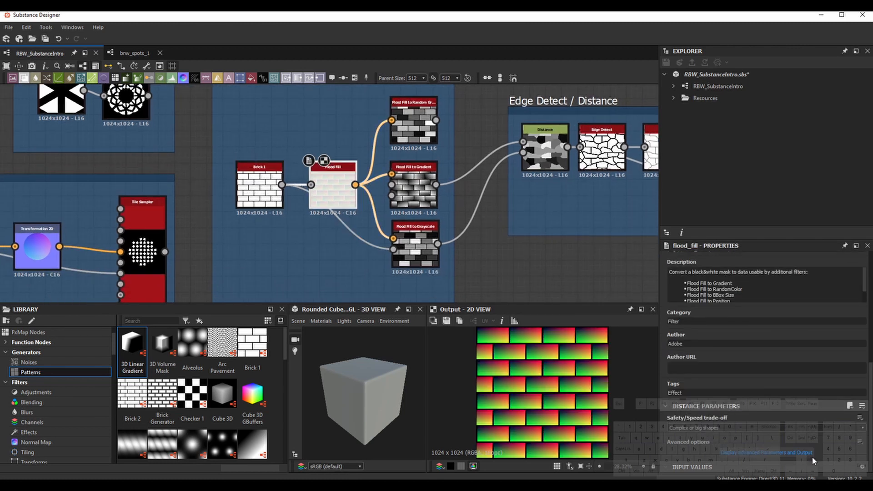
left_click(764, 429)
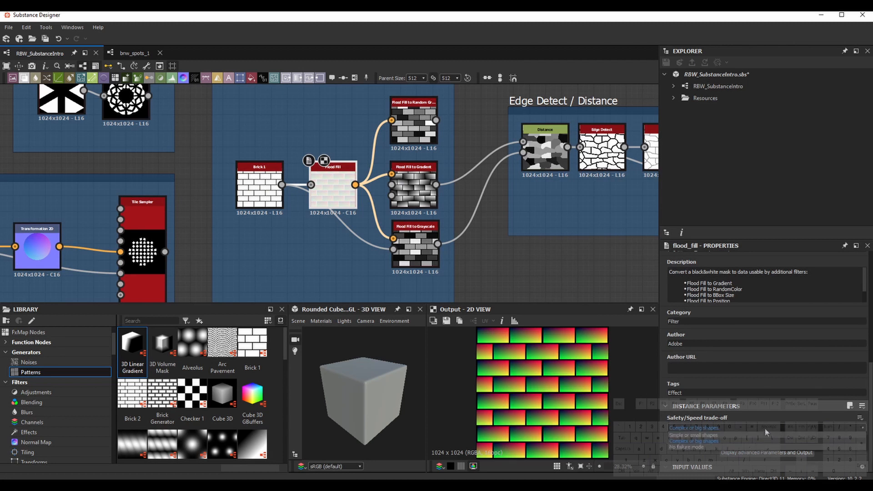
left_click(765, 429)
Preview the Flood Fill to Gradient node in the 2D view and display its instance parameters
left_click(418, 187)
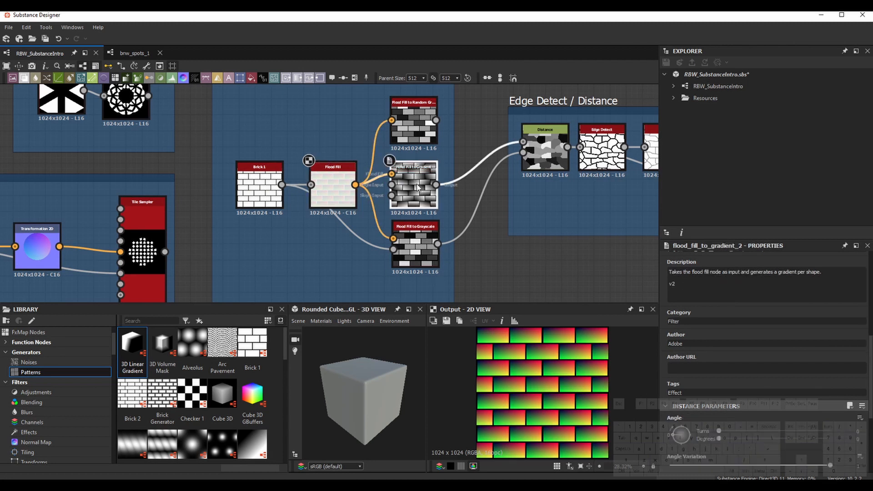
double_click(417, 189)
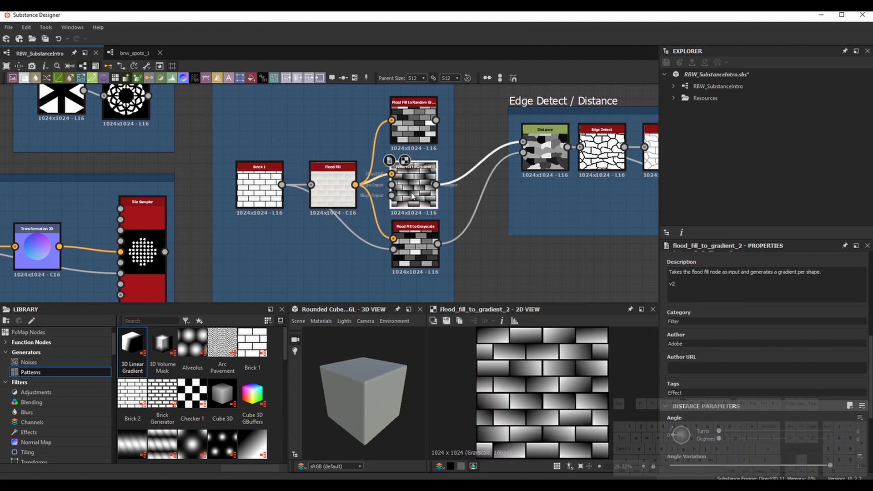
scroll(782, 369, "down", 3)
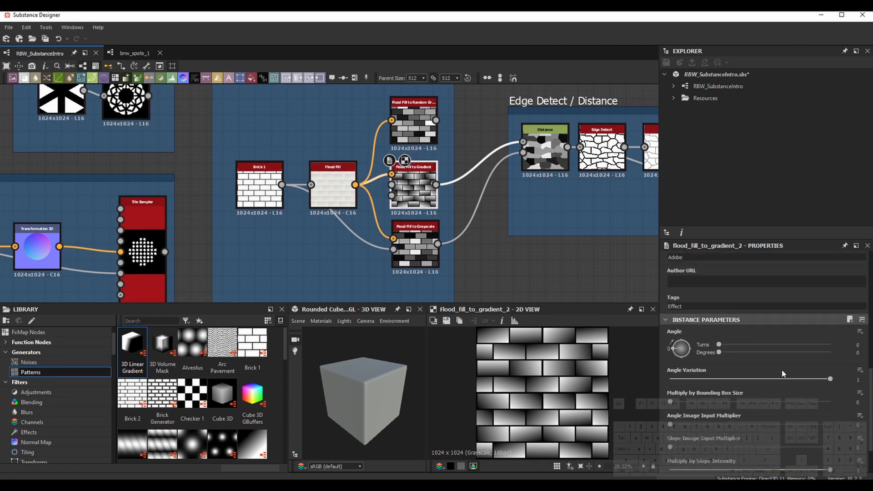
Try an Angle Variation of 0 on the Flood Fill to Gradient node and undo it
left_click_drag(823, 379, 670, 379)
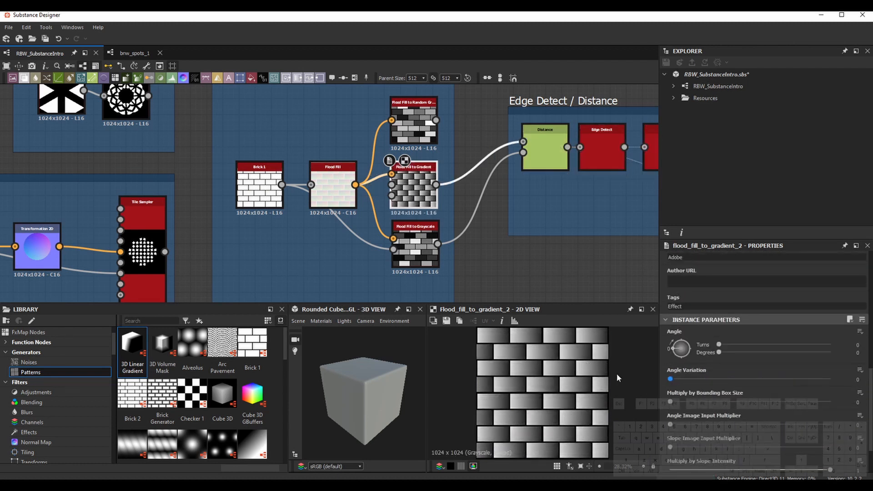
key("ctrl+z")
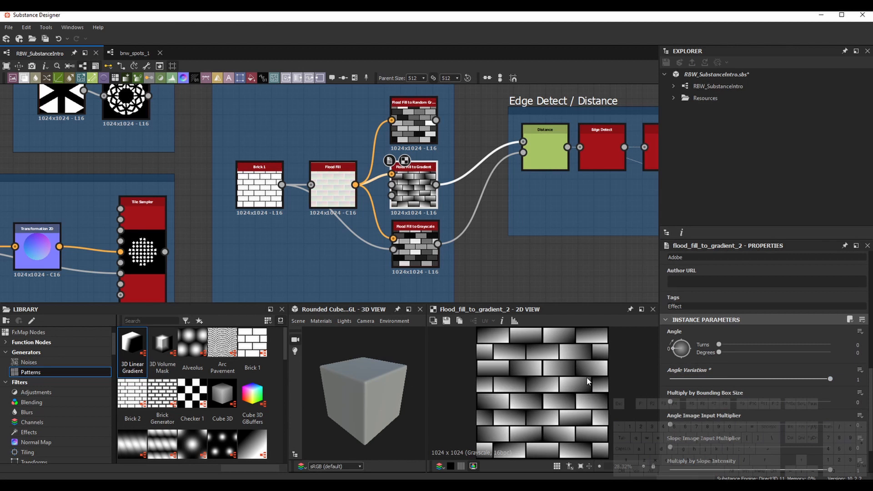
left_click_drag(830, 379, 675, 376)
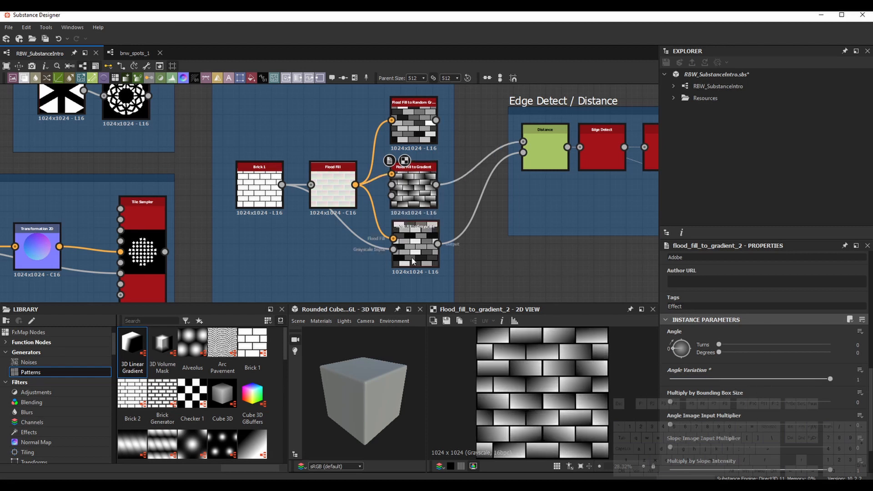
Preview the Flood Fill to Grayscale node and try out its Luminance Random and Luminance Adjustment parameters
left_click(412, 261)
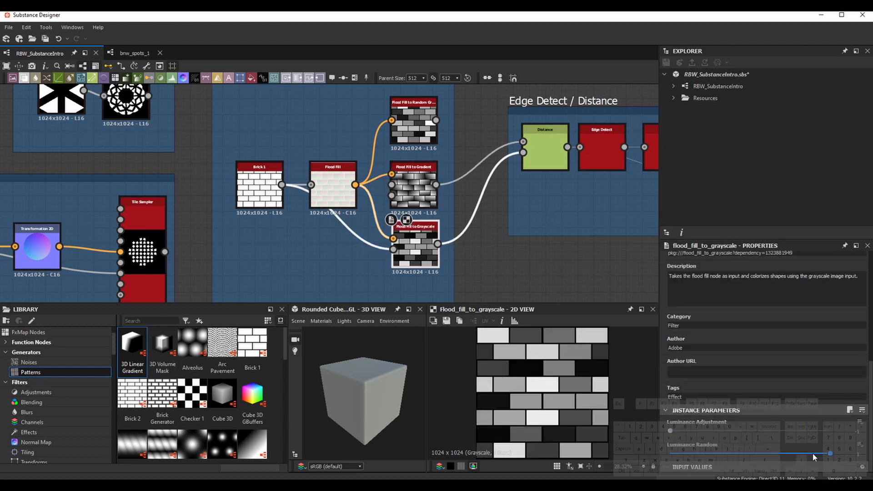
mouse_move(830, 454)
left_mouse_down()
mouse_move(778, 454)
mouse_move(830, 452)
left_mouse_up()
mouse_move(675, 432)
left_mouse_down()
mouse_move(788, 437)
mouse_move(671, 436)
left_mouse_up()
Preview the Flood Fill to Random Grayscale node's output in the 2D view
middle_click_drag(414, 140, 300, 146)
double_click(318, 139)
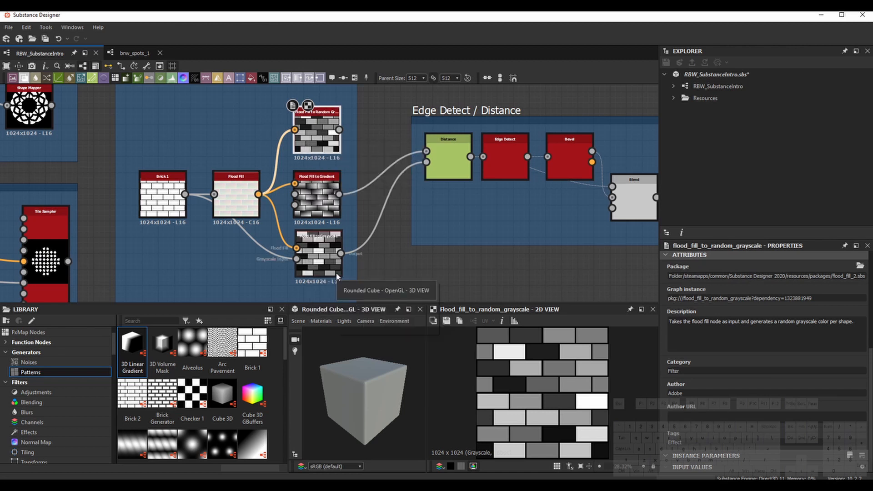
Preview the Distance node in the Edge Detect / Distance frame and set its Maximum Distance to 44.24
middle_click_drag(477, 244, 422, 286)
double_click(399, 197)
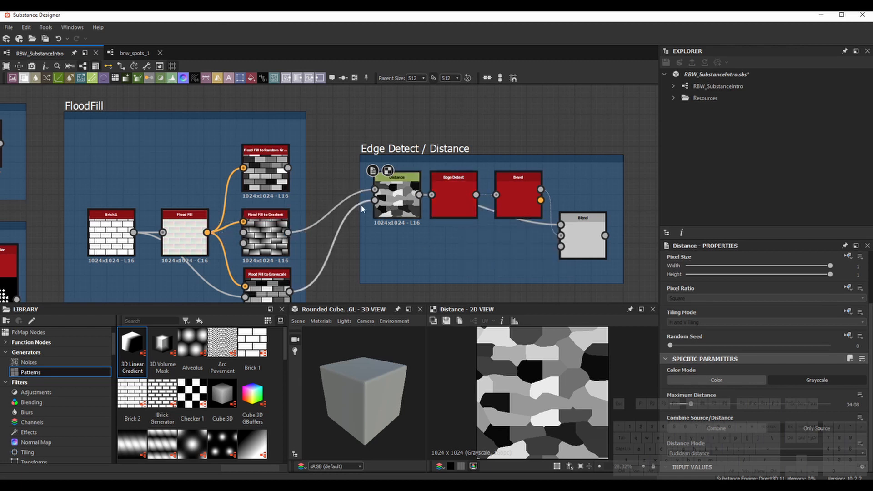
middle_click_drag(279, 284, 291, 260)
left_click(285, 284)
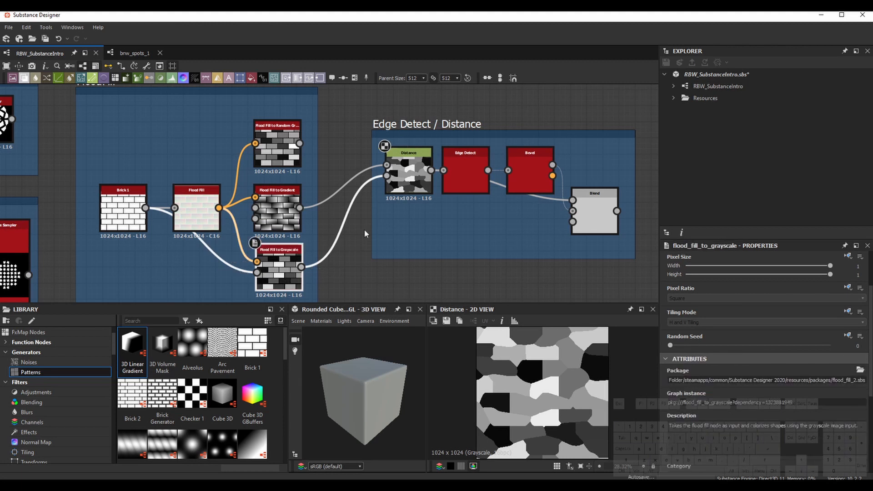
left_click(408, 195)
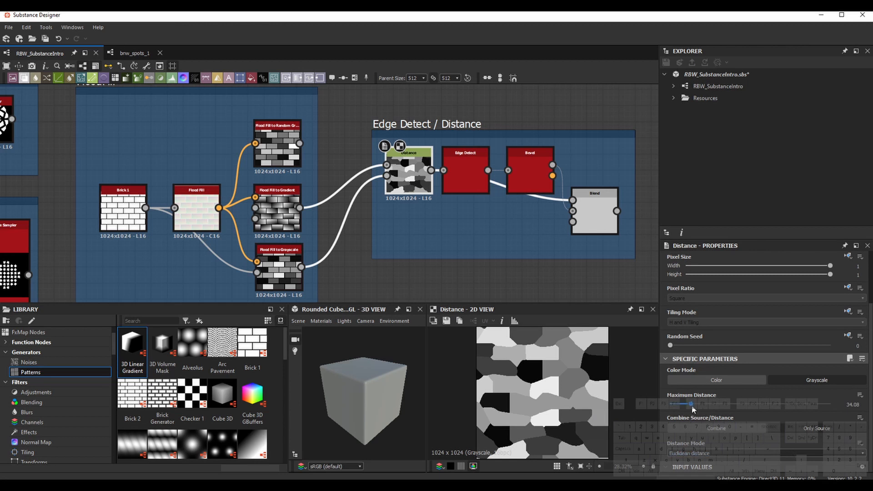
mouse_move(692, 405)
left_mouse_down()
mouse_move(666, 405)
mouse_move(698, 402)
left_mouse_up()
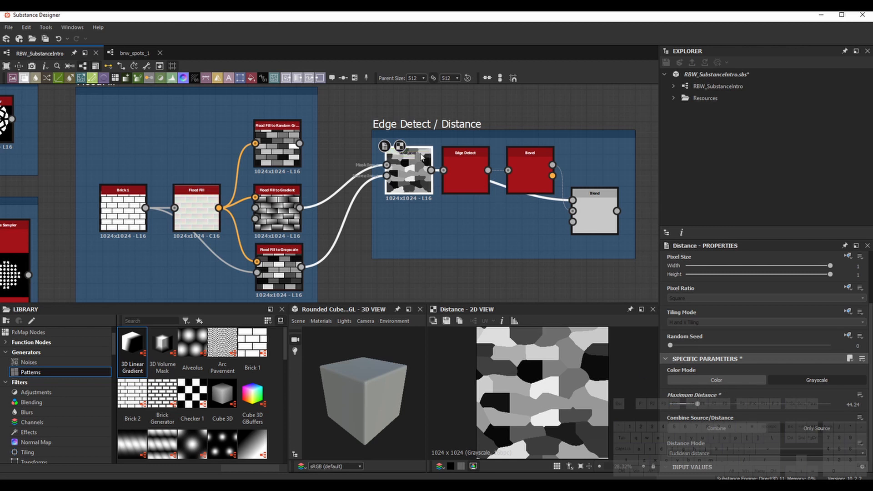
Preview the Edge Detect node and set its Edge Width to 1.68
double_click(461, 188)
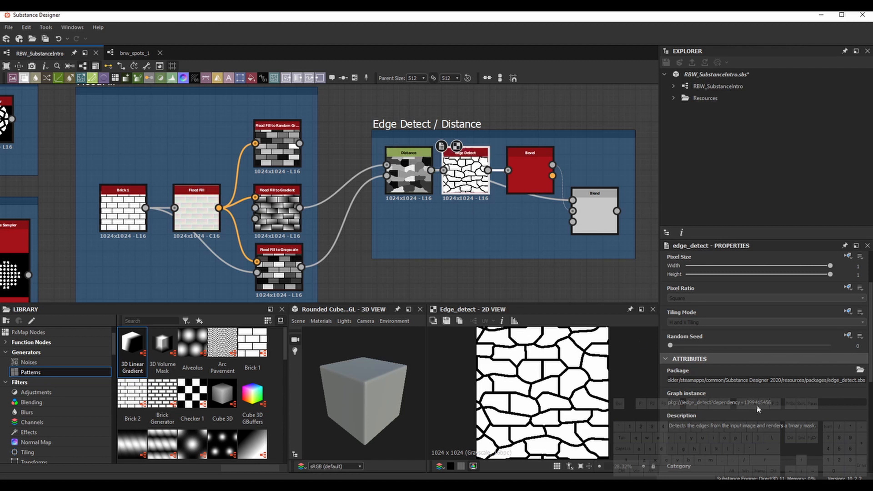
scroll(760, 416, "down", 5)
mouse_move(692, 382)
left_mouse_down()
mouse_move(669, 382)
mouse_move(677, 382)
left_mouse_up()
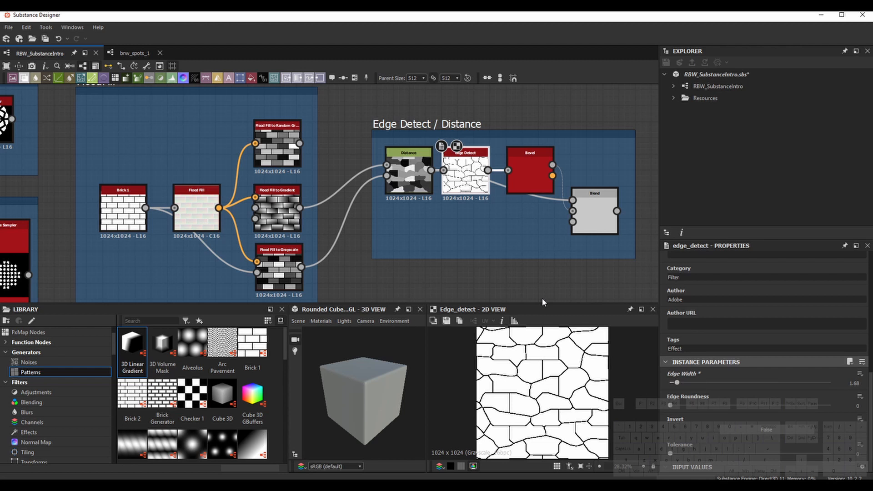
Preview the Bevel node's height output and increase the Edge Width on the Edge Detect node
double_click(536, 179)
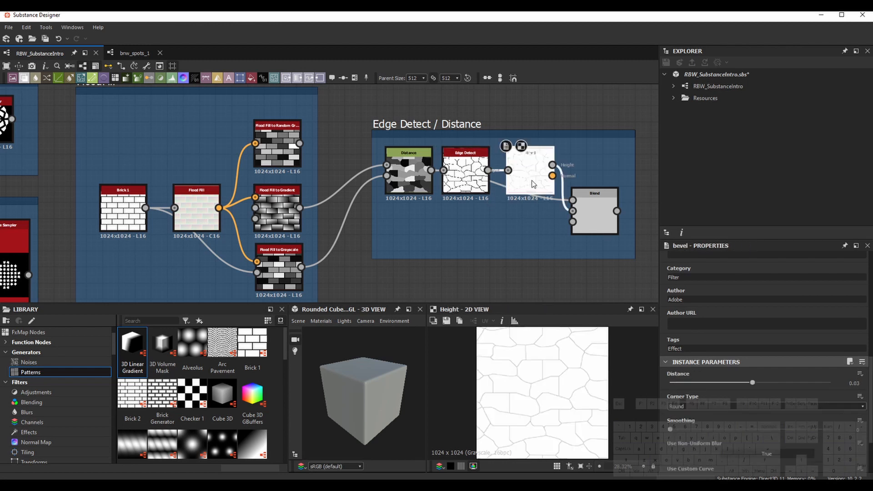
left_click(465, 172)
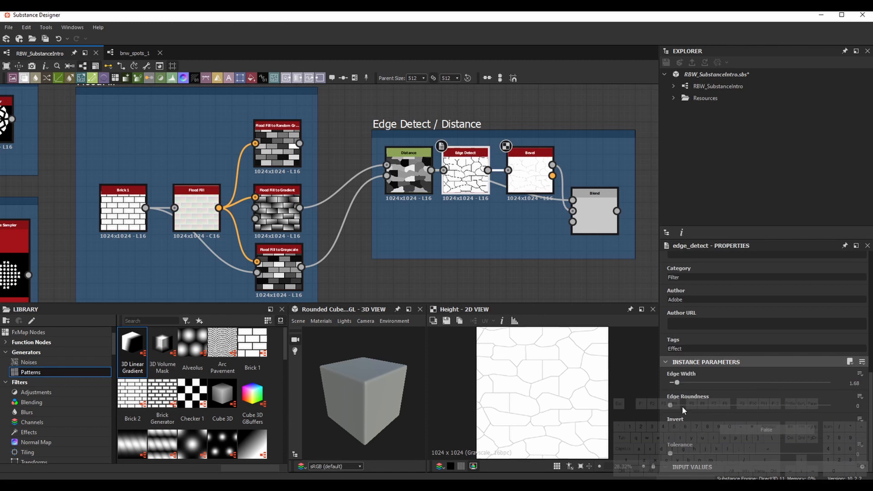
left_click_drag(680, 383, 688, 384)
Set the Bevel node's Distance to -0.06 and inspect the beveled stone edges in the 2D view
middle_click_drag(485, 237, 446, 241)
left_click(491, 175)
scroll(514, 373, "up", 5)
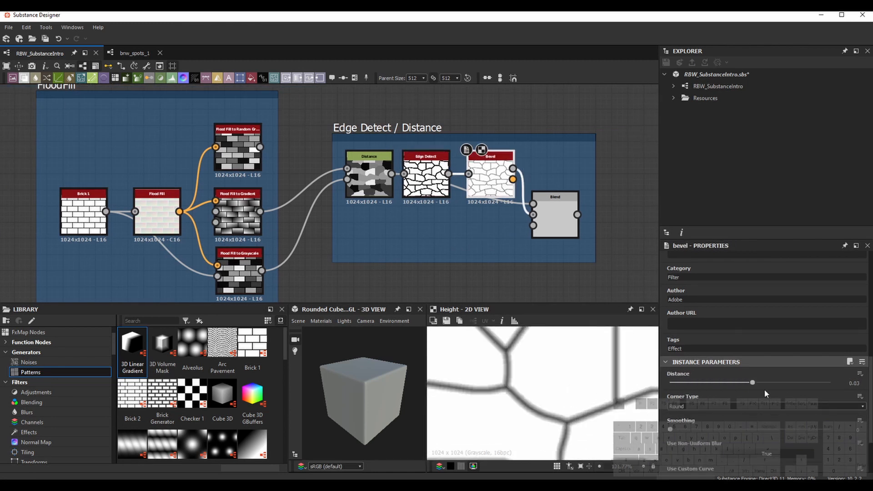
mouse_move(752, 383)
left_mouse_down()
mouse_move(735, 382)
mouse_move(745, 382)
left_mouse_up()
scroll(558, 387, "down", 8)
scroll(564, 392, "up", 3)
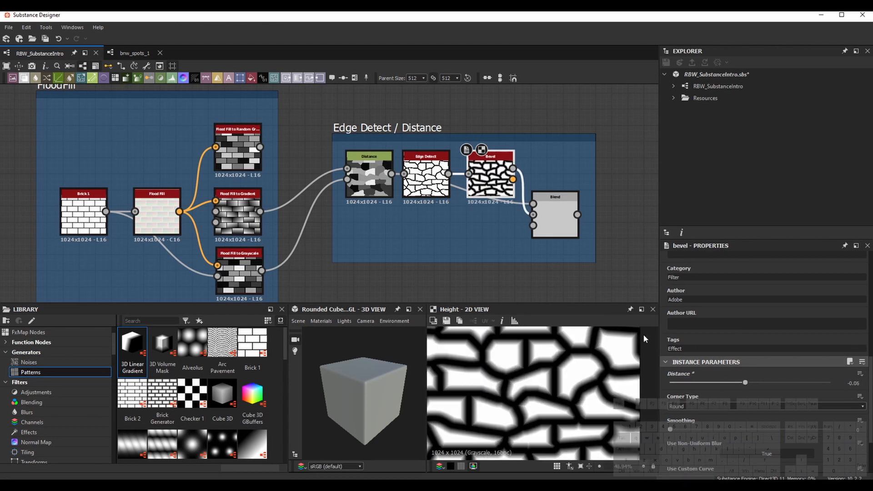
Preview the Blend node that combines the bevel with the distance cells
double_click(555, 214)
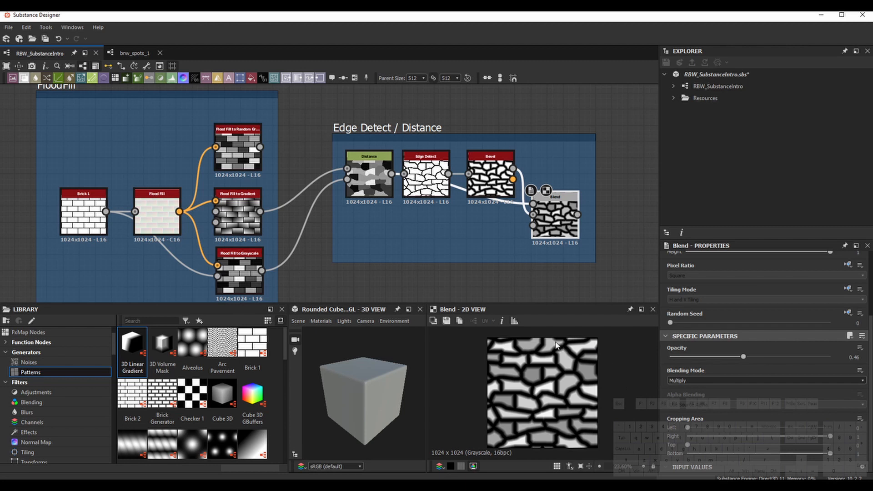
scroll(460, 217, "down", 3)
scroll(460, 217, "up", 3)
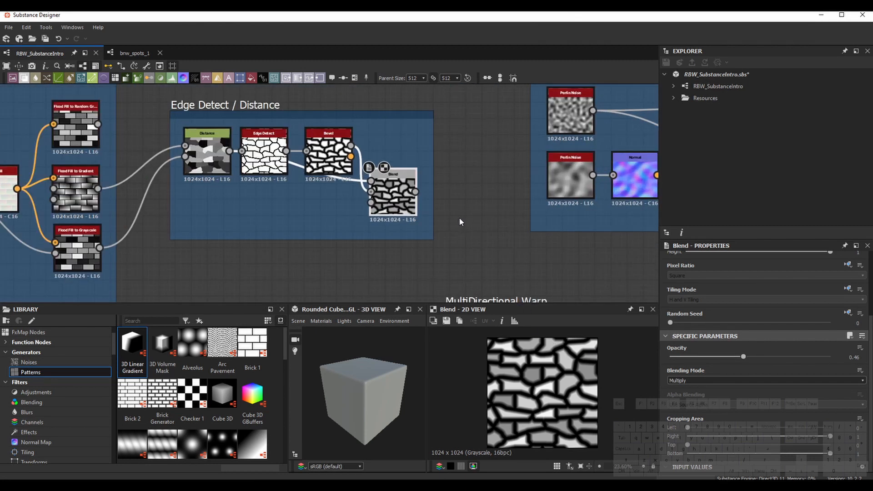
Preview the Vector Morph Grayscale, Vector Warp Grayscale and RGBA Merge nodes of the Vector Warp frame in the 2D view
scroll(461, 214, "down", 3)
middle_click_drag(487, 176, 375, 176)
scroll(362, 146, "up", 4)
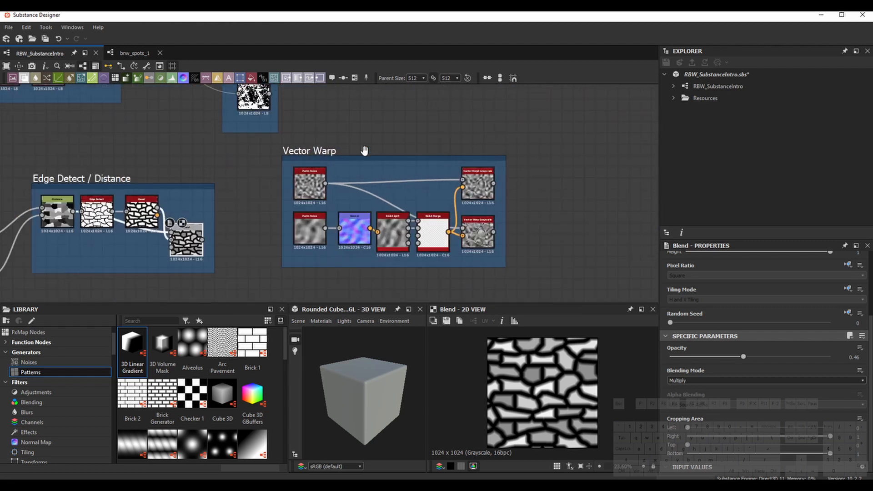
middle_click_drag(324, 131, 312, 120)
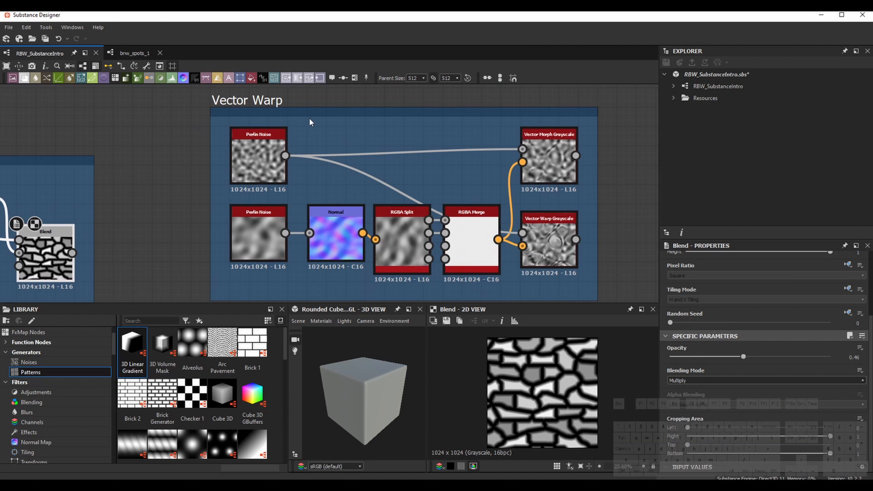
left_click(610, 192)
double_click(553, 160)
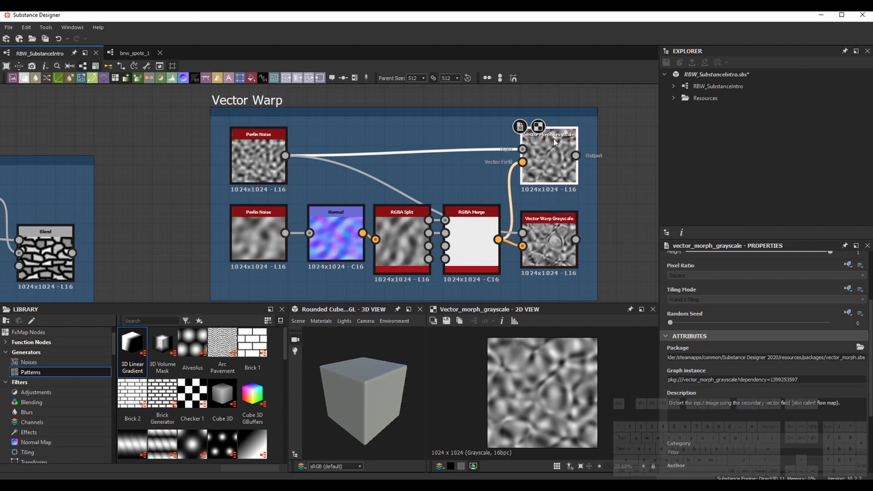
double_click(559, 259)
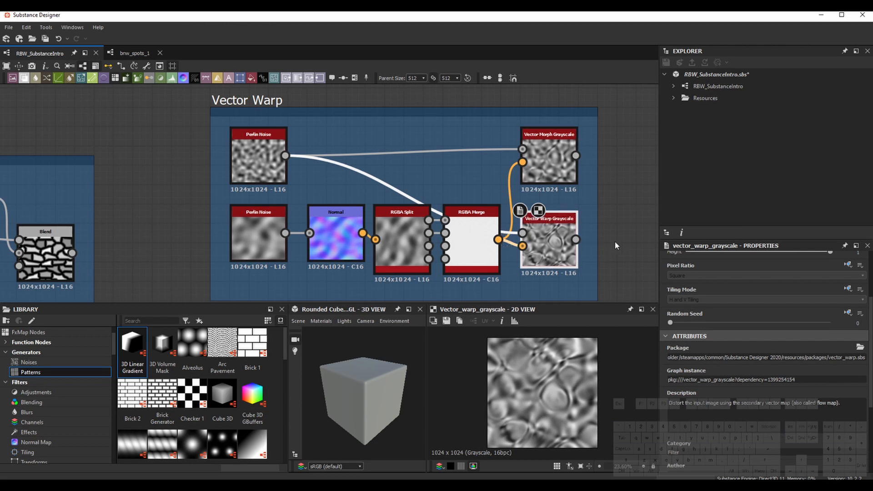
left_click(630, 240)
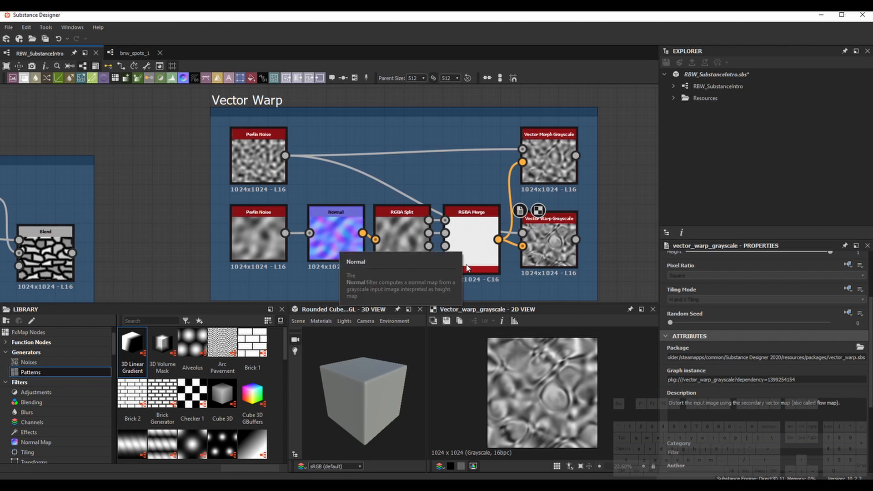
double_click(472, 239)
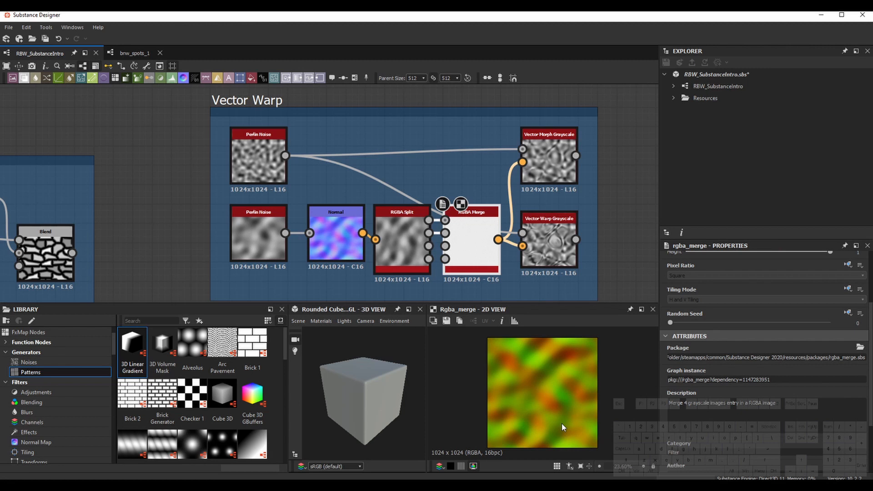
Set the Vector Morph Grayscale node's amount to 0.15 and preview the result
left_click(549, 157)
mouse_move(685, 454)
left_mouse_down()
mouse_move(707, 454)
mouse_move(678, 455)
mouse_move(694, 454)
left_mouse_up()
double_click(549, 156)
Preview the Tile Sampler node in the Tile Sampler frame and look at its map inputs
scroll(612, 229, "down", 4)
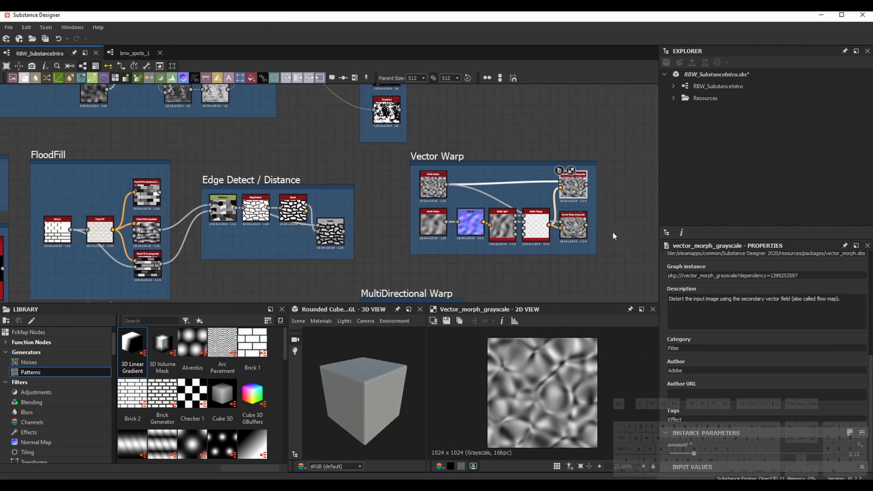
scroll(613, 231, "up", 2)
scroll(582, 266, "down", 3)
middle_click_drag(515, 273, 636, 254)
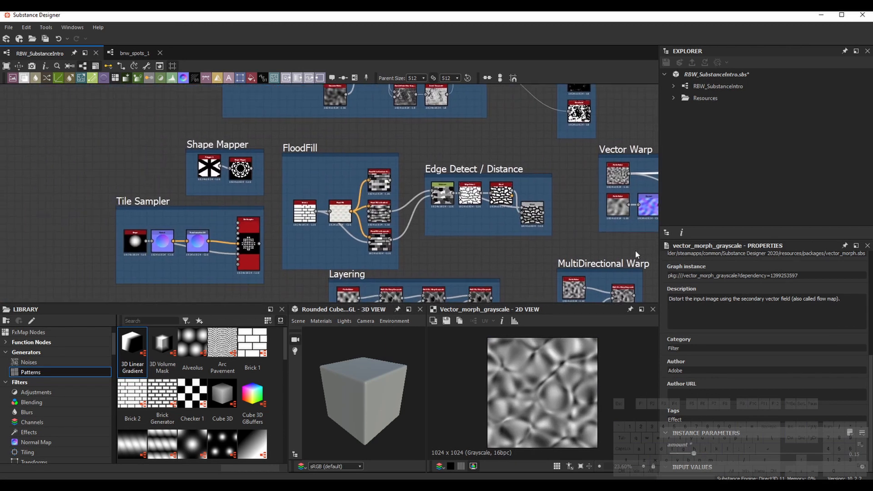
scroll(271, 269, "up", 6)
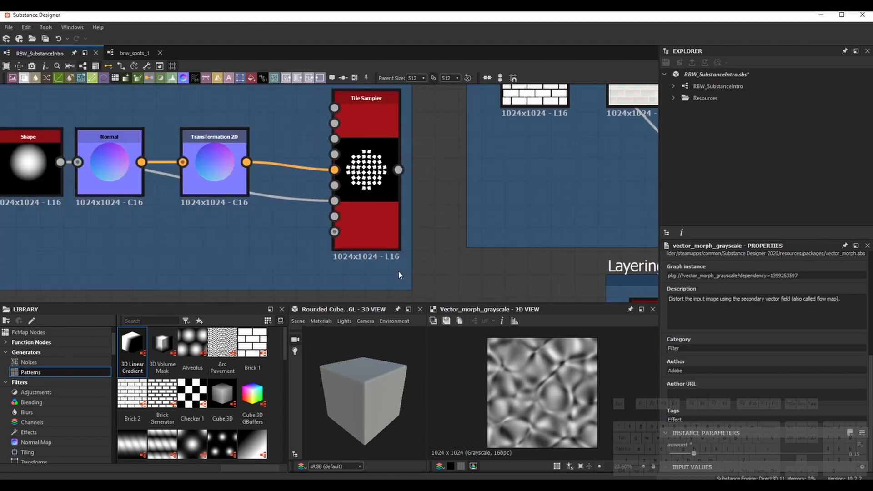
left_click(374, 225)
middle_click_drag(456, 276, 491, 274)
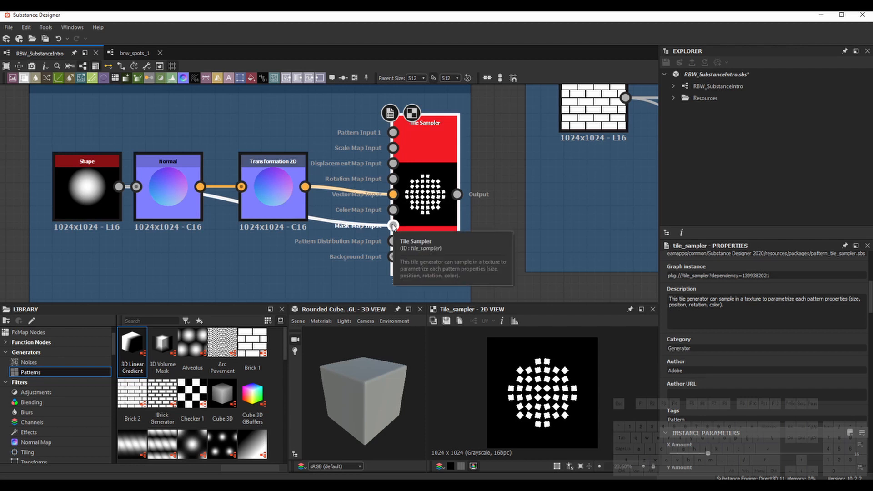
Examine the Tile Sampler's size, position, rotation and color parameters, including Vector Map Displacement
scroll(782, 377, "down", 5)
scroll(778, 374, "down", 8)
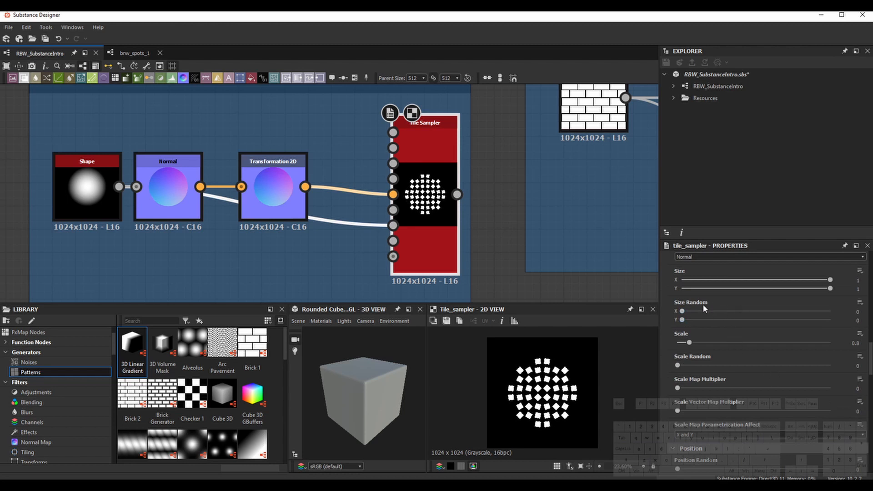
scroll(767, 307, "down", 3)
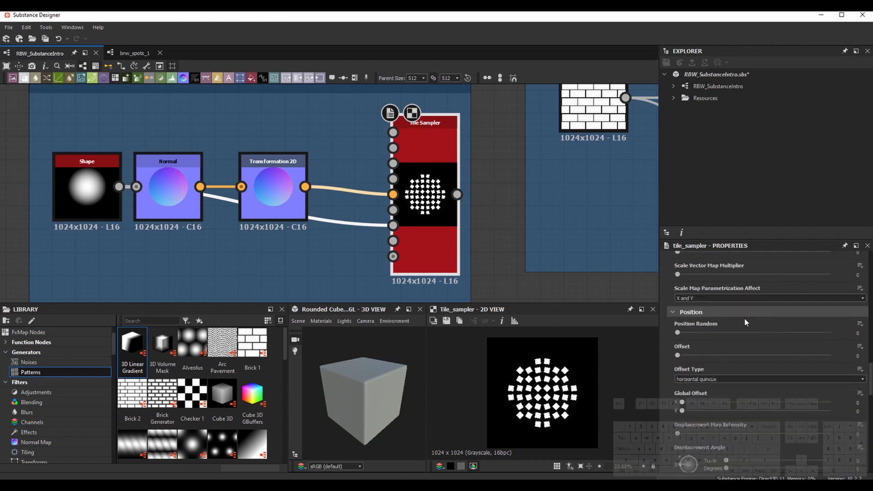
scroll(744, 322, "down", 4)
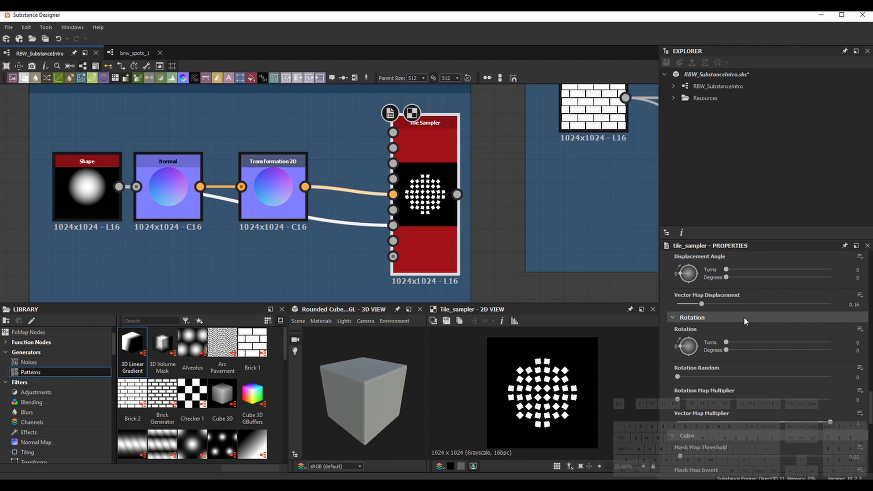
scroll(745, 321, "down", 4)
scroll(744, 321, "down", 5)
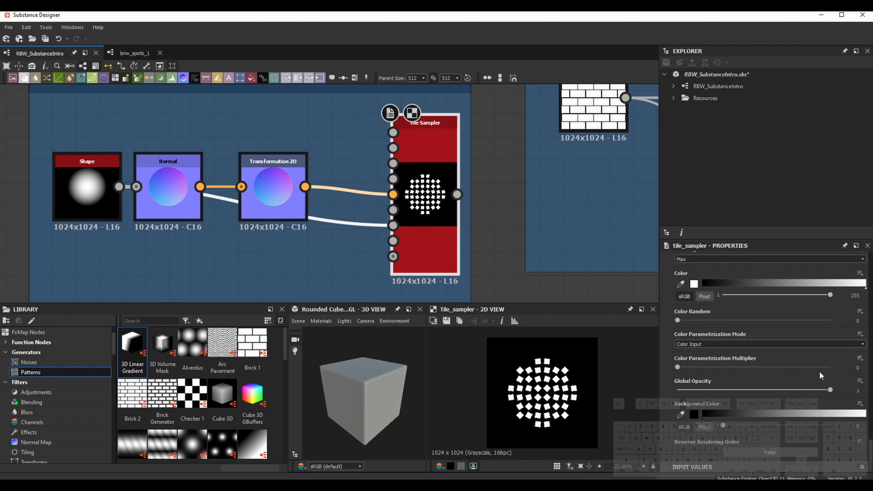
scroll(723, 370, "up", 3)
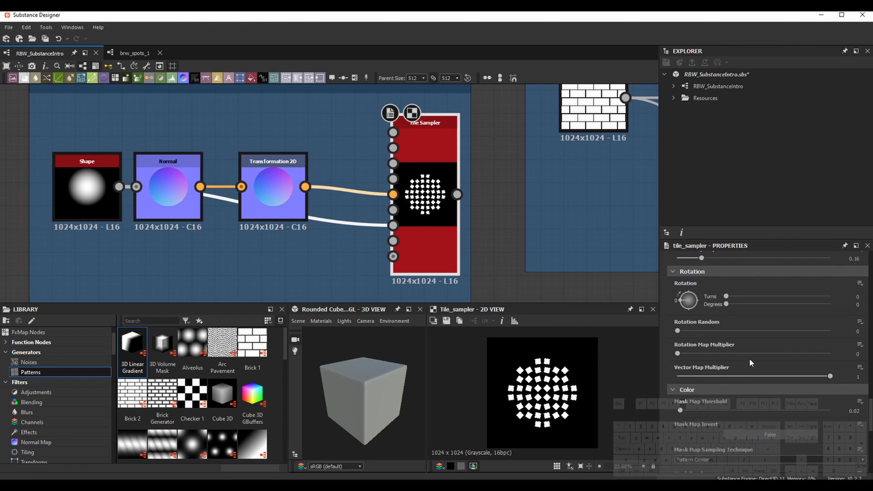
scroll(764, 364, "up", 3)
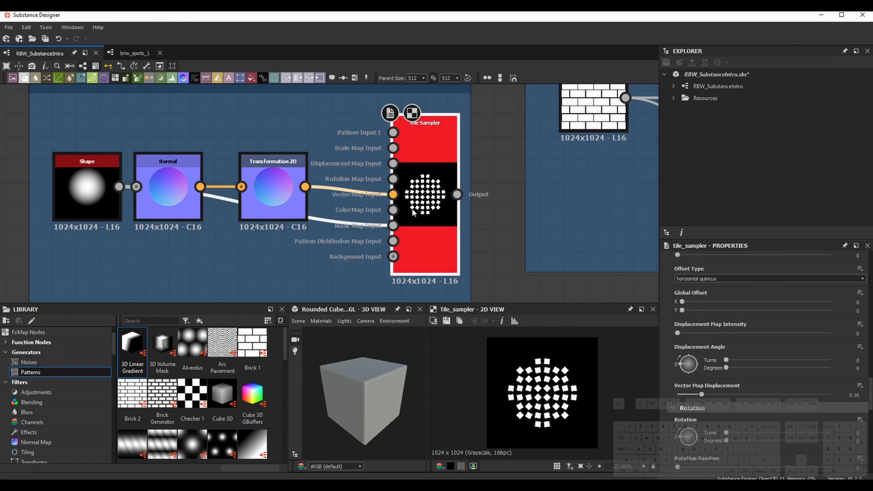
middle_click_drag(505, 205, 500, 222)
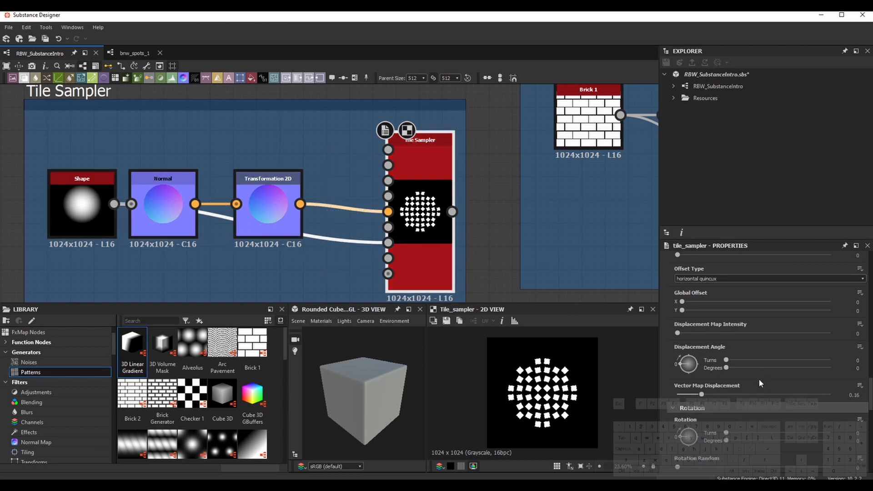
Try a lower Vector Map Multiplier for the Tile Sampler's rotation and restore it to 1
scroll(705, 396, "down", 8)
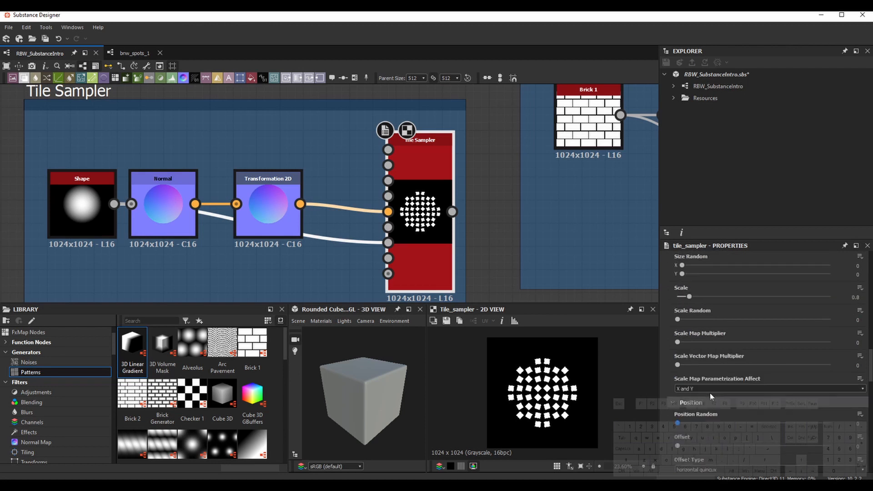
scroll(710, 390, "down", 10)
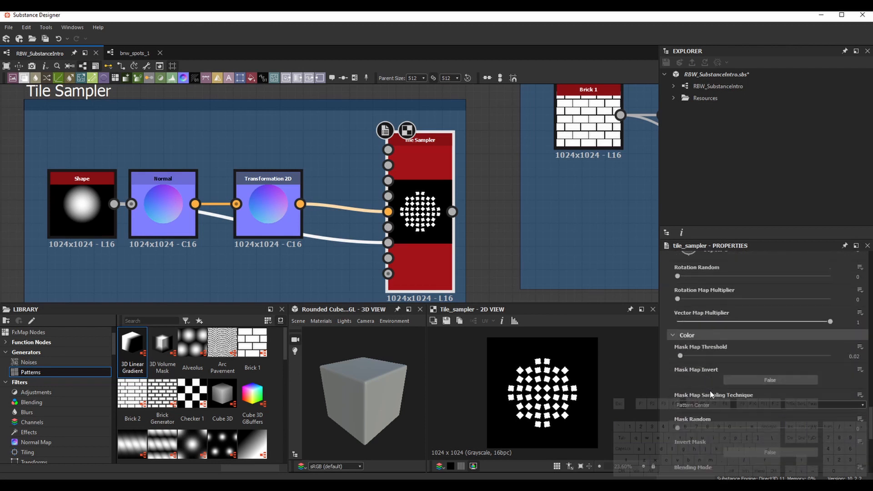
left_click(728, 403)
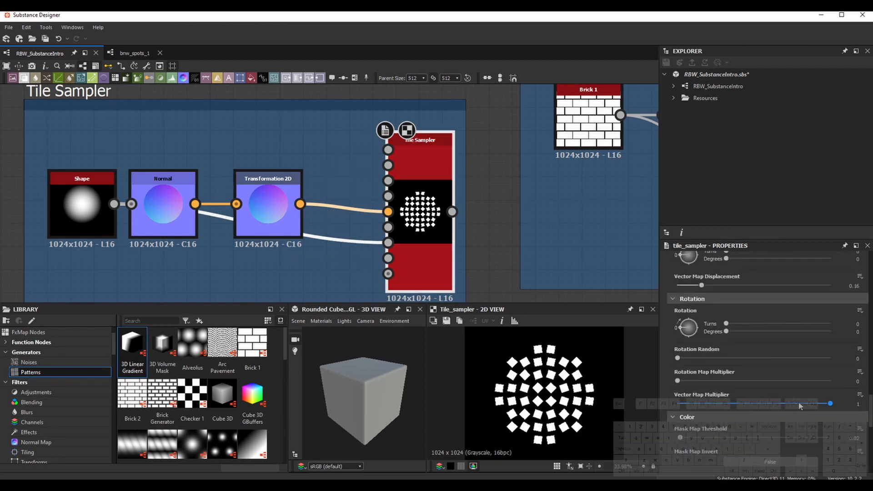
left_click_drag(720, 406, 870, 408)
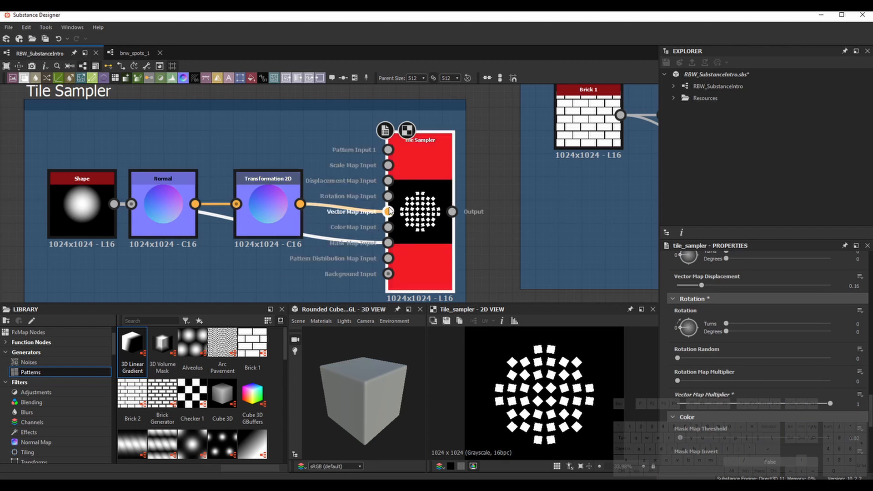
Preview the upper Perlin Noise node that starts the chain in the Layering frame
scroll(390, 212, "down", 1)
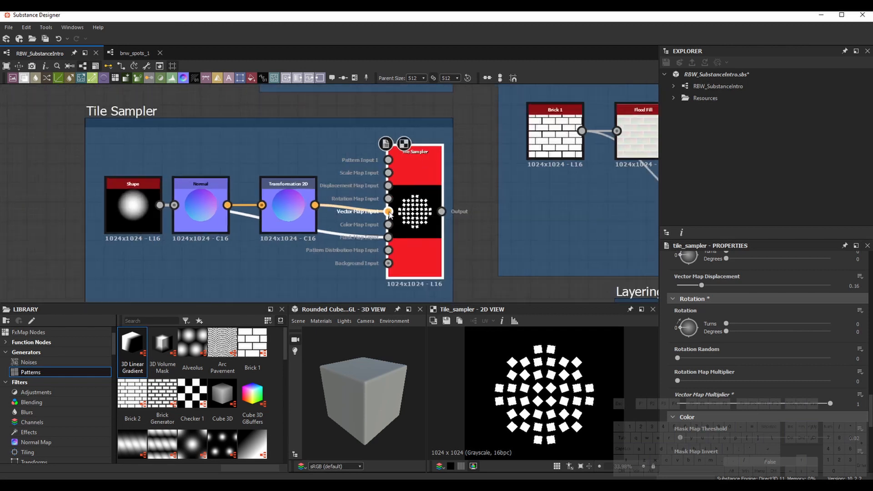
scroll(390, 211, "up", 1)
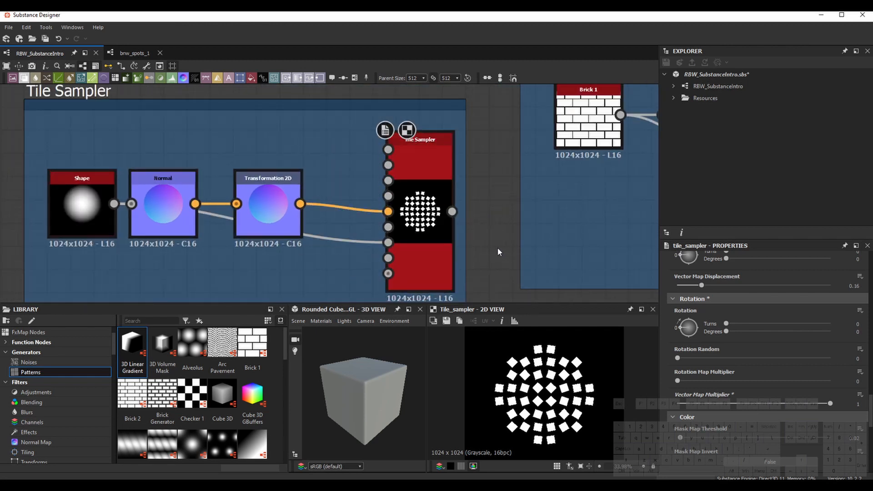
scroll(497, 247, "down", 2)
middle_click_drag(498, 247, 236, 191)
scroll(254, 197, "down", 2)
scroll(260, 201, "up", 1)
scroll(241, 223, "up", 2)
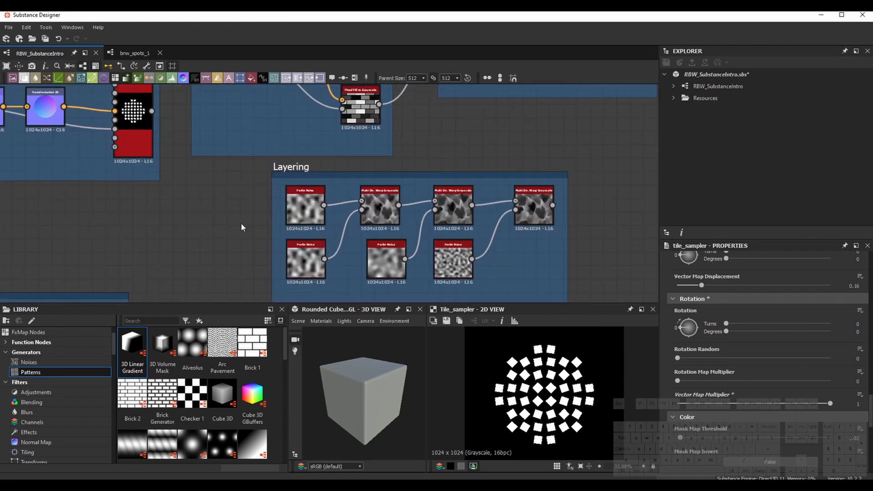
middle_click_drag(241, 223, 185, 204)
scroll(225, 200, "up", 2)
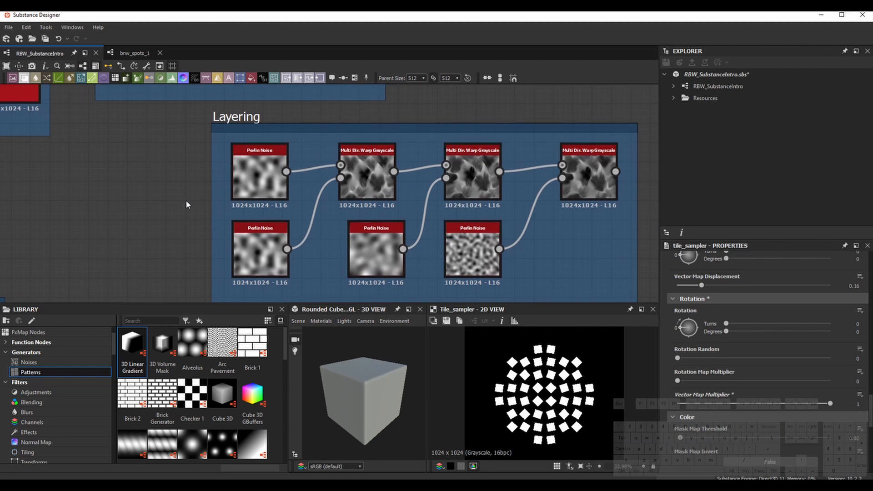
double_click(249, 196)
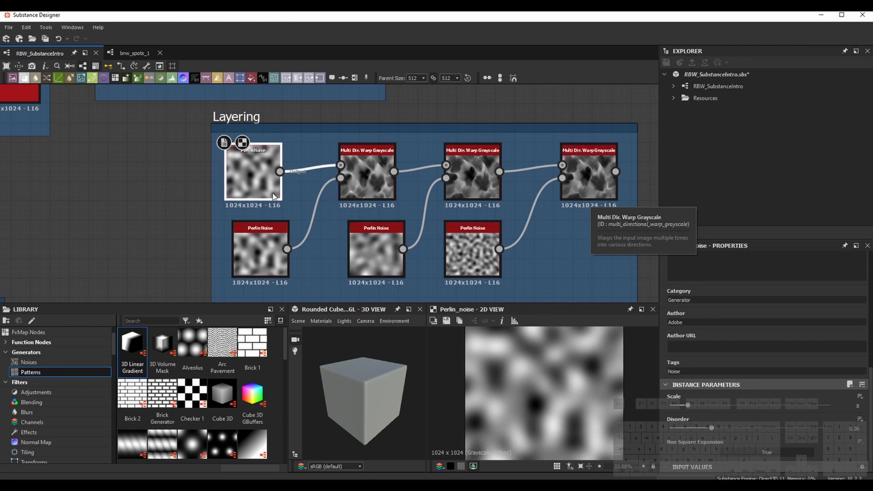
Preview the Layering frame's three Multi Dir. Warp Grayscale nodes in order and inspect the final result
left_click(367, 197)
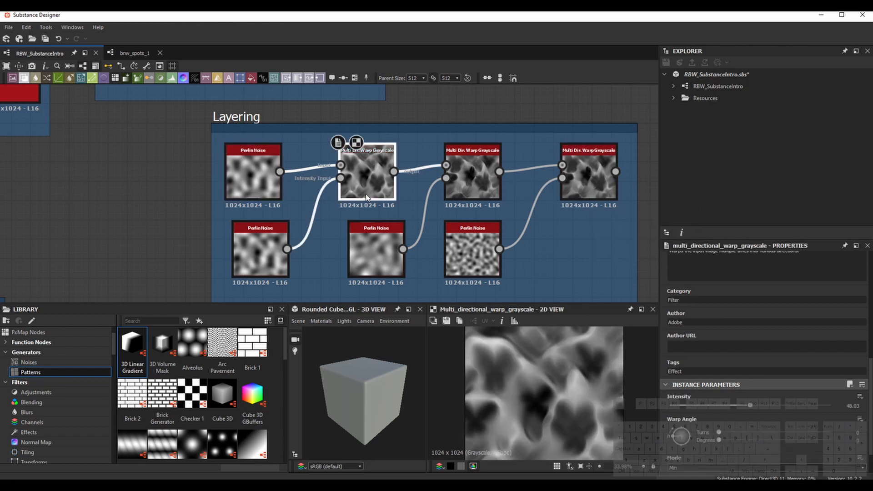
left_click(476, 199)
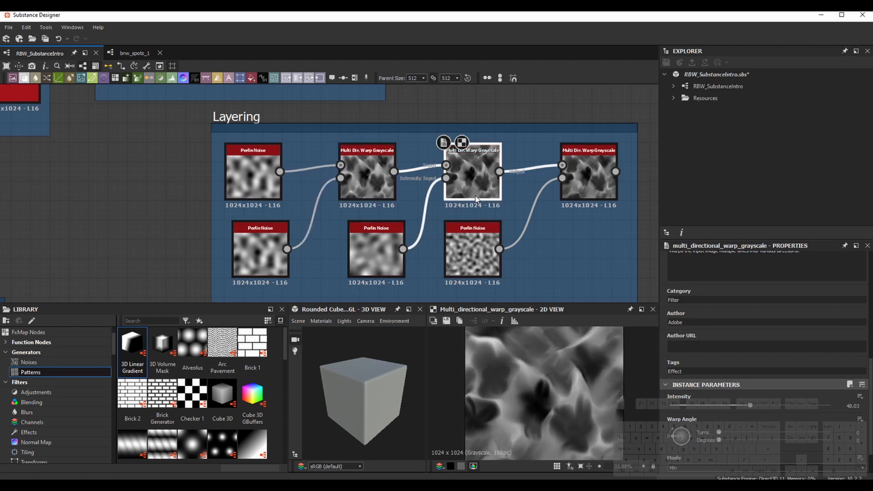
left_click(581, 189)
middle_click_drag(526, 451, 516, 434)
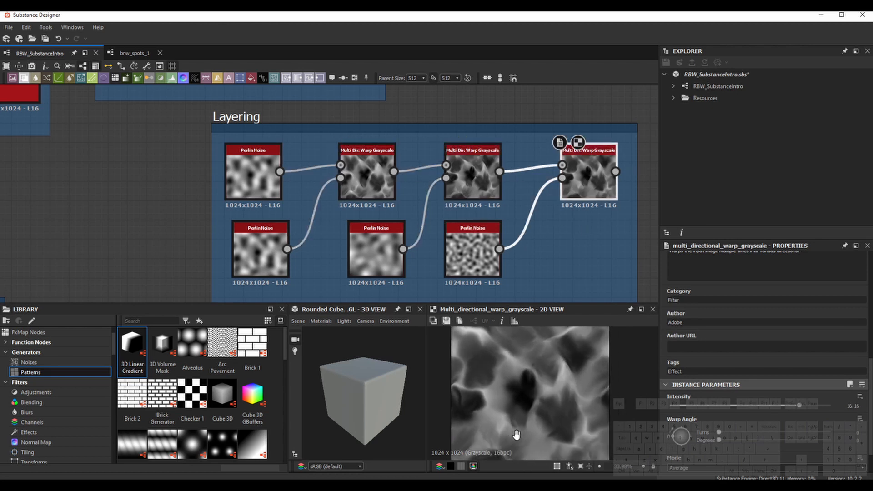
scroll(516, 435, "down", 2)
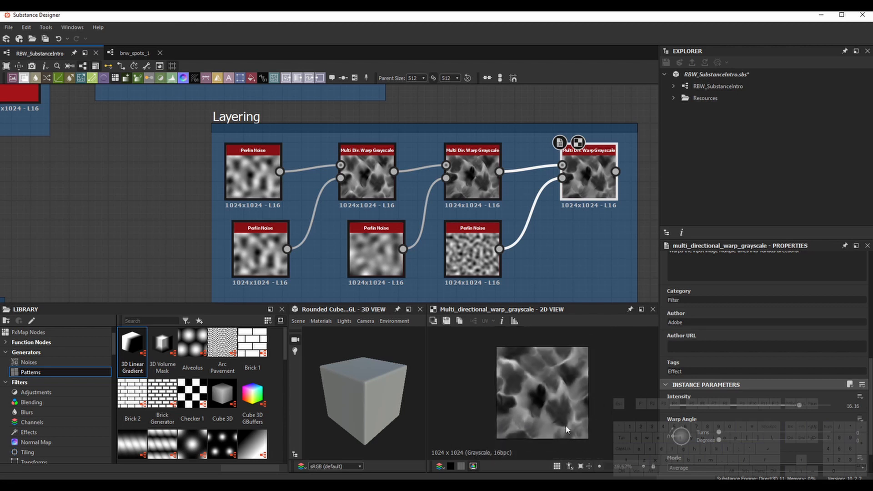
Compare the Layering frame's starting Perlin Noise with its last Multi Dir. Warp Grayscale output
middle_click_drag(578, 285, 516, 277)
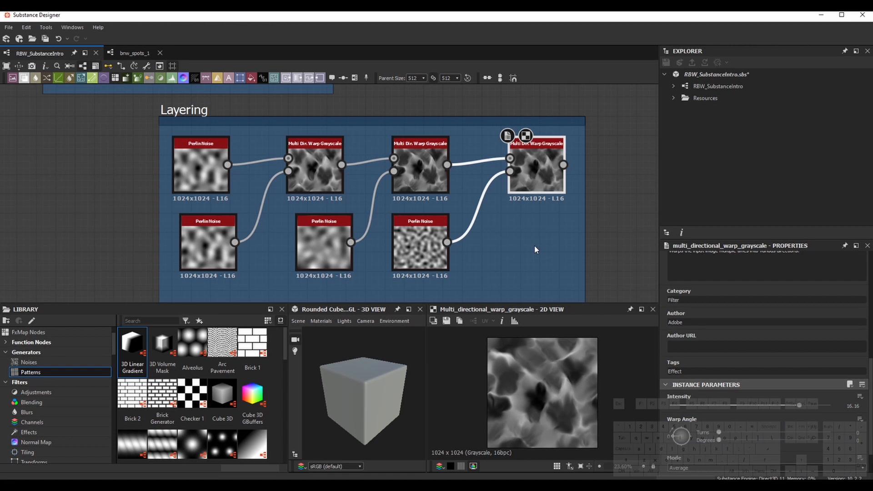
left_click(201, 178)
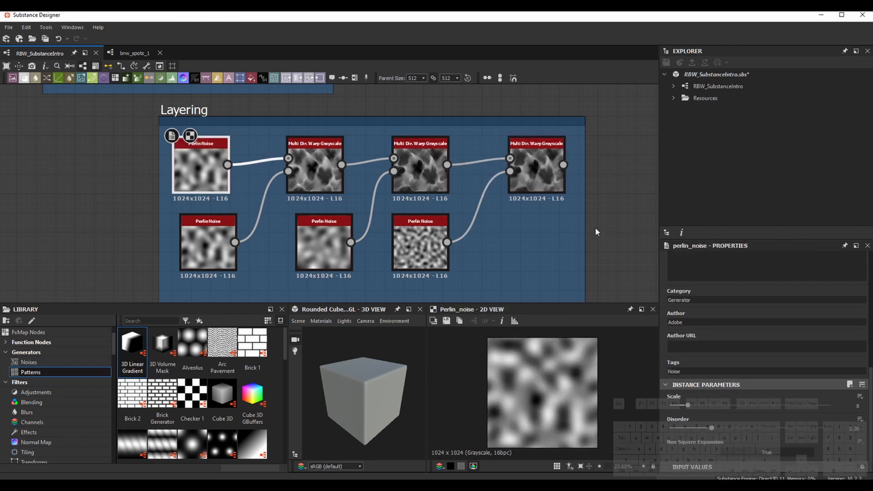
left_click(546, 186)
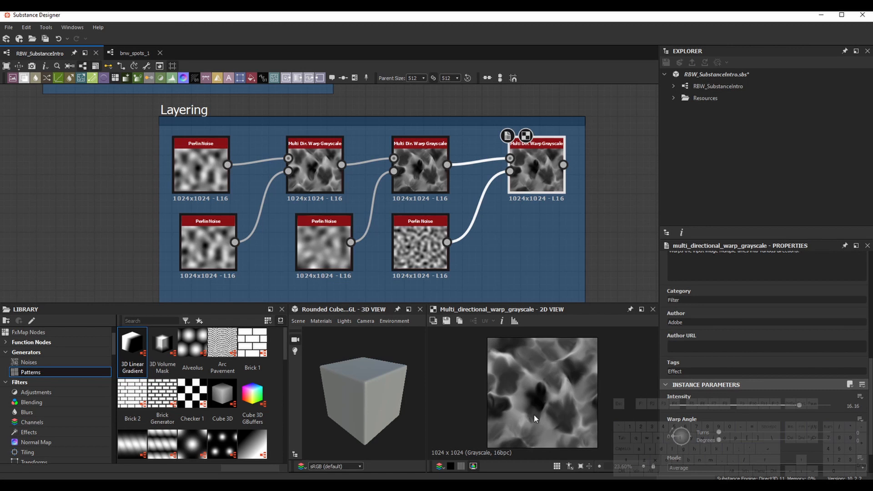
Preview the Multi Dir. Warp Grayscale node in the MultiDirectional Warp frame
scroll(532, 242, "down", 4)
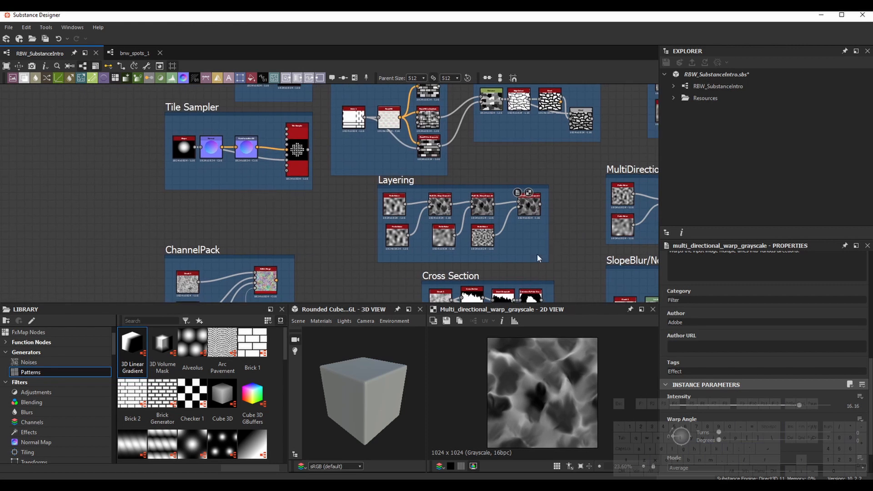
middle_click_drag(588, 189, 394, 156)
scroll(494, 200, "up", 3)
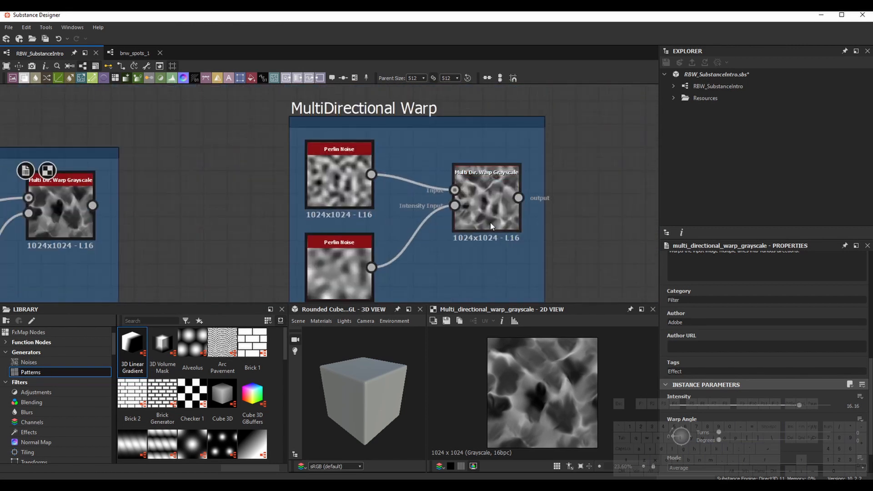
middle_click_drag(234, 252, 221, 213)
left_click(402, 175)
double_click(540, 178)
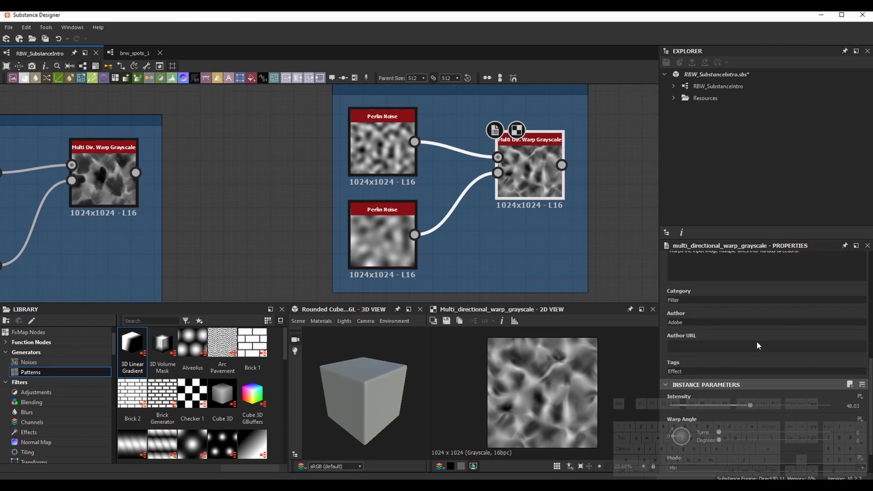
middle_click_drag(544, 246, 517, 260)
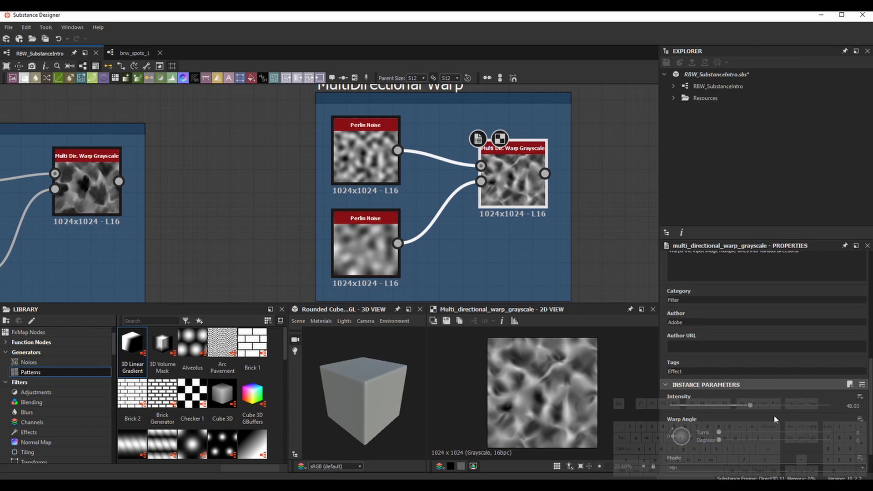
Set the Multi Dir. Warp Grayscale node's Intensity to about 54.42 and its Warp Angle to about 61 degrees
mouse_move(751, 405)
left_mouse_down()
mouse_move(728, 405)
mouse_move(841, 406)
mouse_move(711, 407)
mouse_move(761, 408)
mouse_move(749, 410)
left_mouse_up()
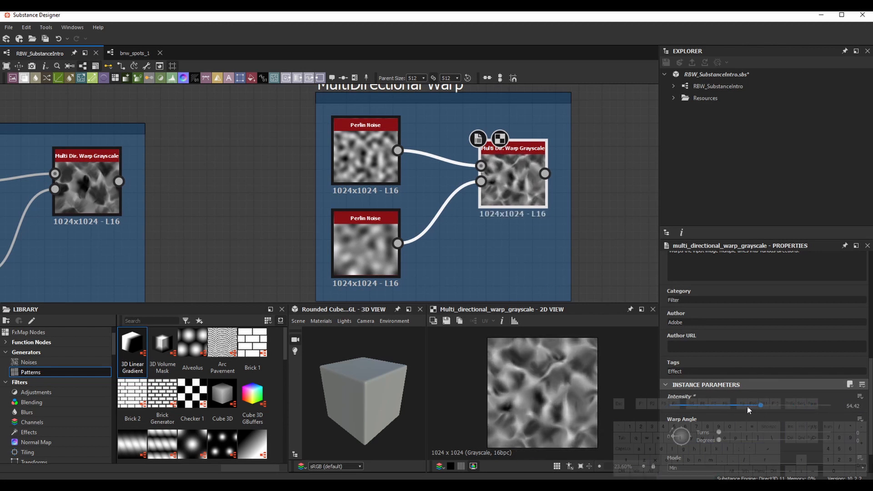
scroll(564, 401, "up", 2)
scroll(549, 414, "down", 2)
scroll(674, 412, "down", 1)
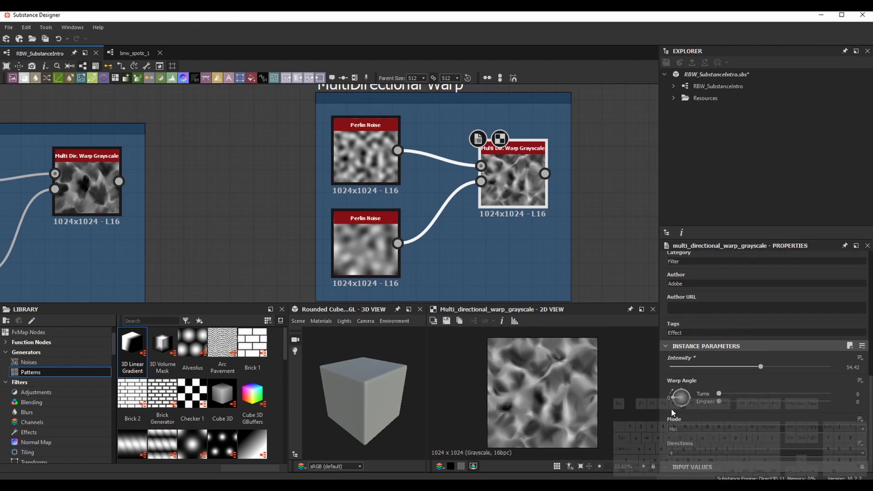
left_click_drag(674, 398, 704, 444)
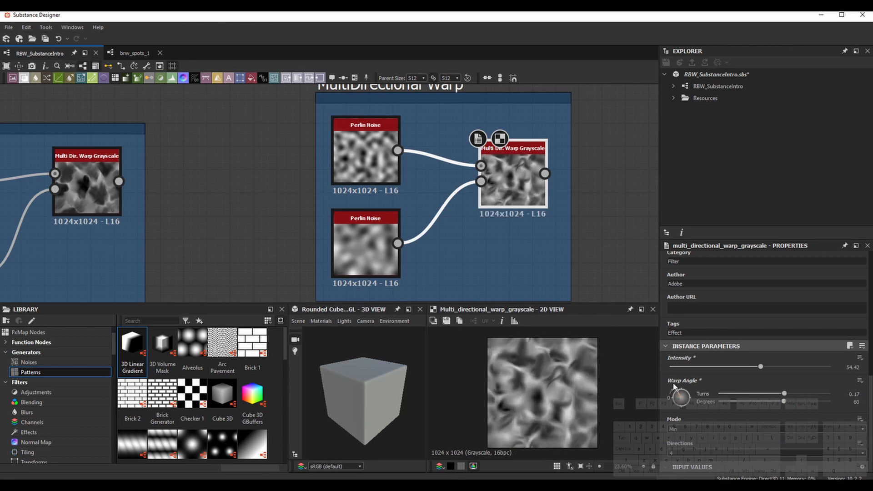
Try the Average mode on the Multi Dir. Warp Grayscale node with Intensity raised to about 62.86
left_click(692, 430)
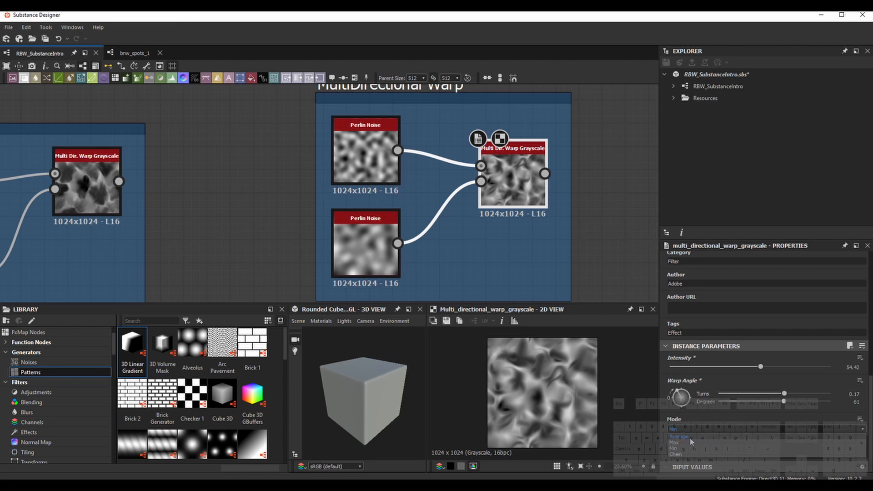
left_click(691, 437)
scroll(543, 391, "up", 3)
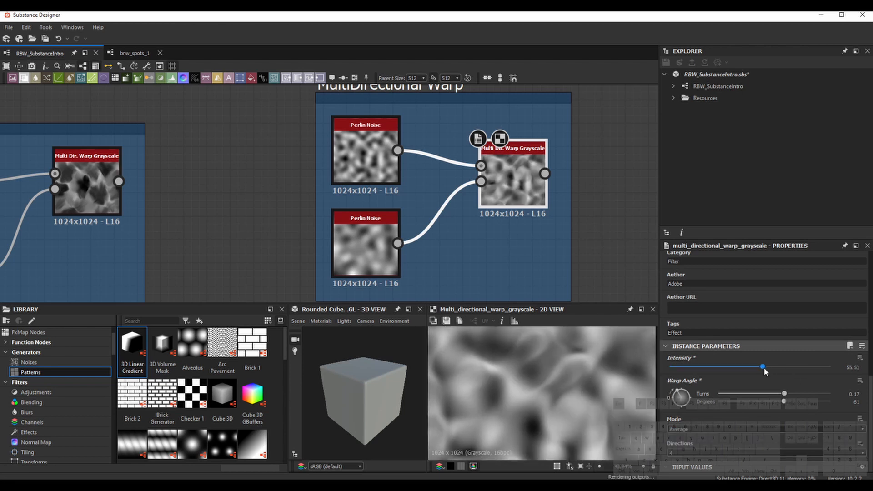
mouse_move(761, 367)
left_mouse_down()
mouse_move(804, 368)
mouse_move(756, 364)
left_mouse_up()
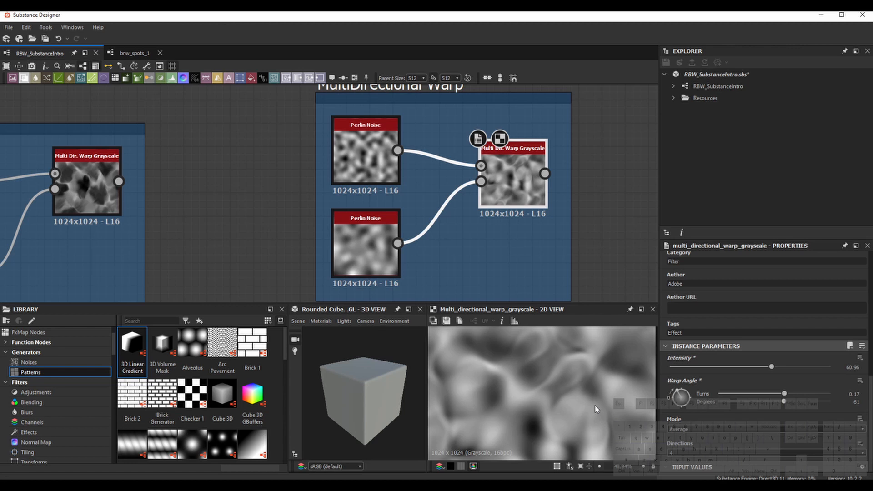
scroll(548, 387, "down", 2)
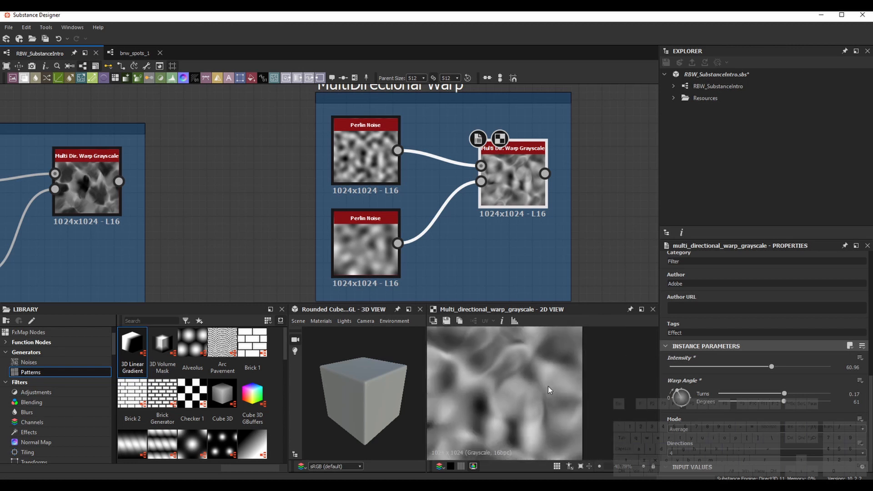
mouse_move(773, 366)
left_mouse_down()
mouse_move(675, 367)
mouse_move(775, 367)
left_mouse_up()
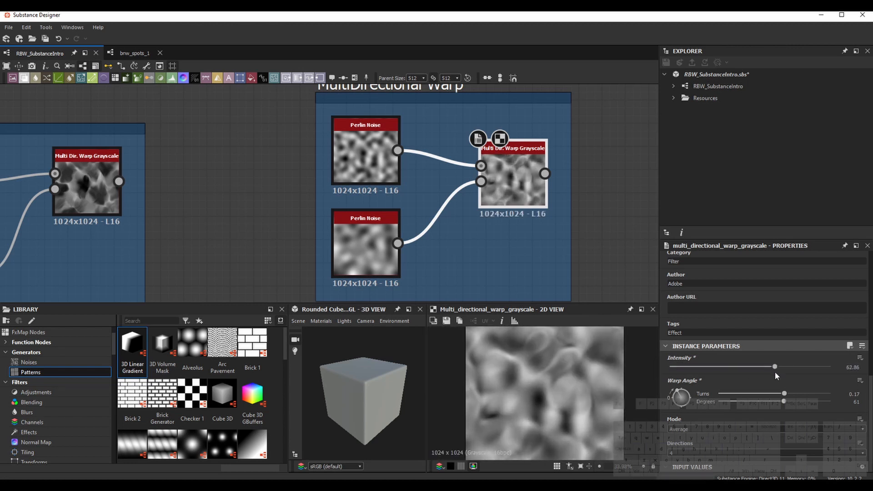
Try the Max mode and the Min mode on the Multi Dir. Warp Grayscale node
left_click(691, 428)
left_click(691, 437)
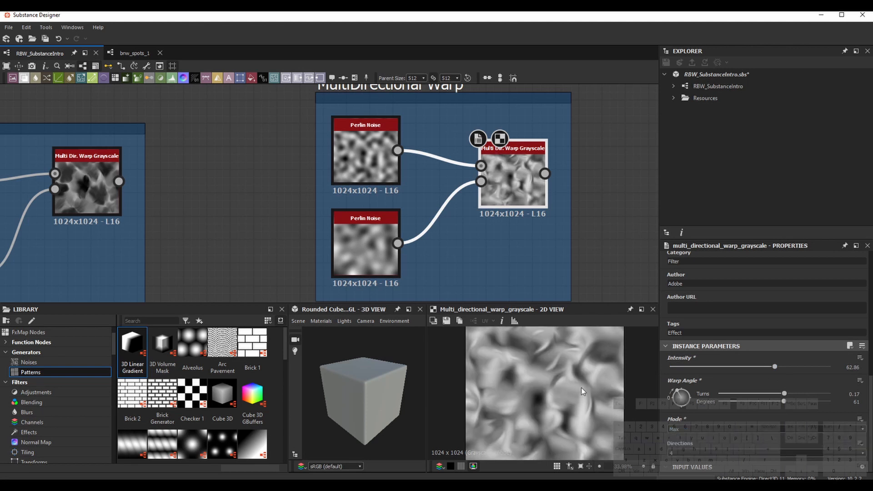
scroll(566, 372, "up", 1)
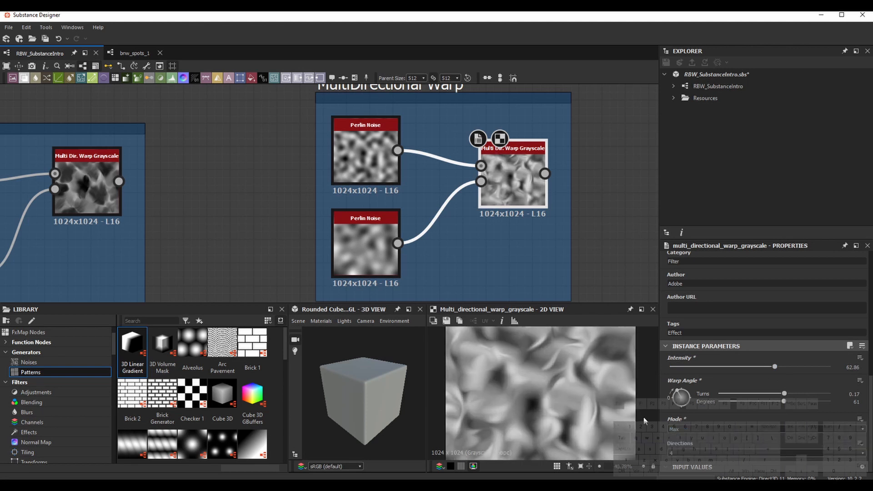
left_click(690, 429)
left_click(687, 448)
scroll(560, 405, "down", 1)
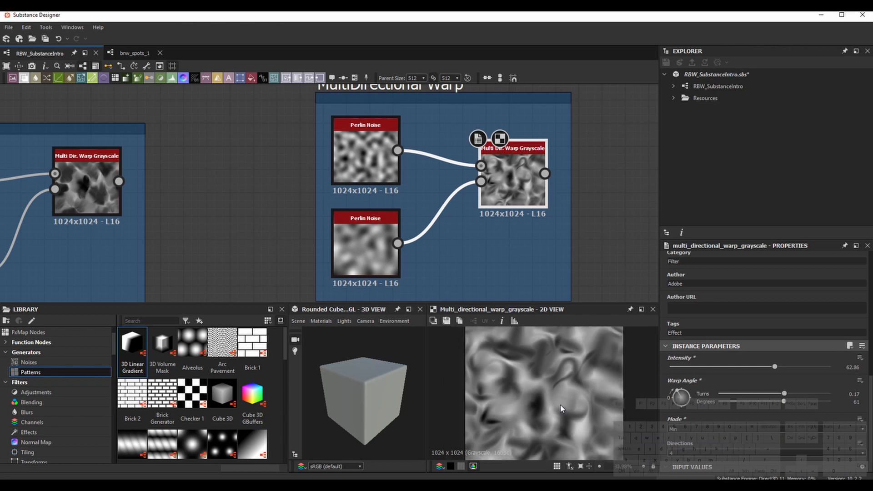
Try the Chain mode while lowering Intensity to about 36.74, and return the warp node's Mode to Min
left_click(693, 431)
left_click(688, 455)
left_click_drag(775, 367, 731, 369)
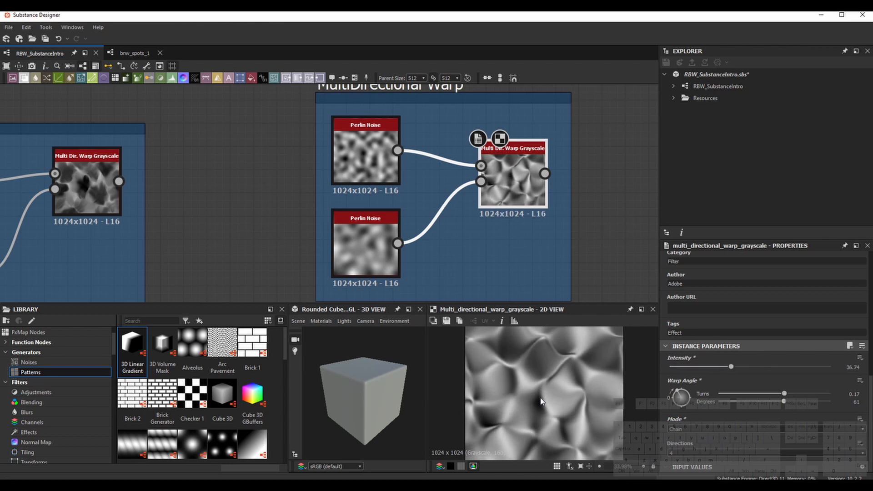
left_click(691, 429)
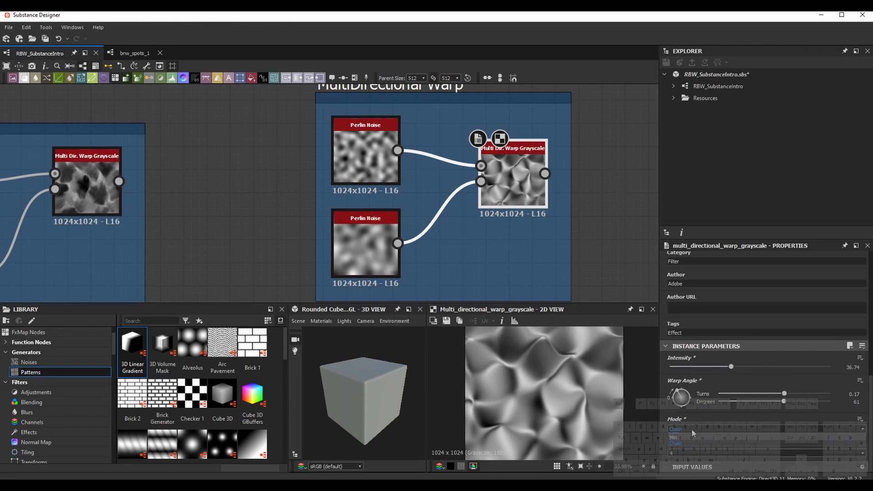
left_click(691, 453)
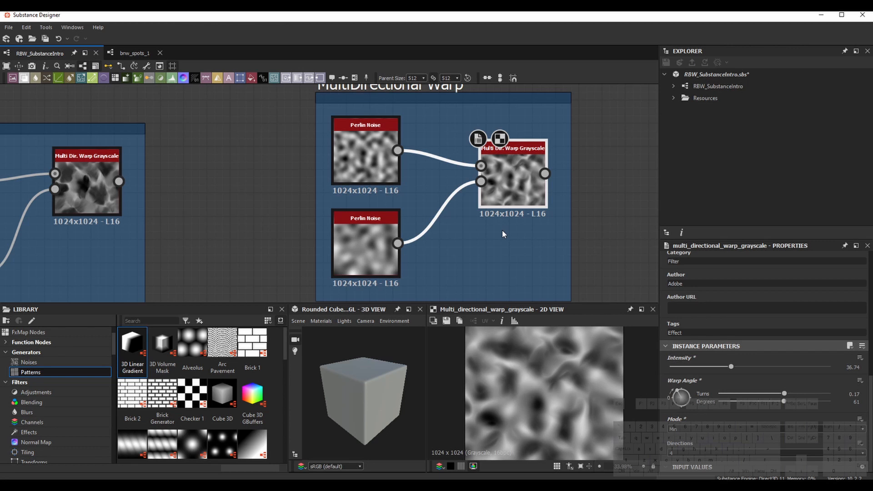
Preview the RGBA Merge node in the ChannelPack frame
scroll(502, 231, "down", 6)
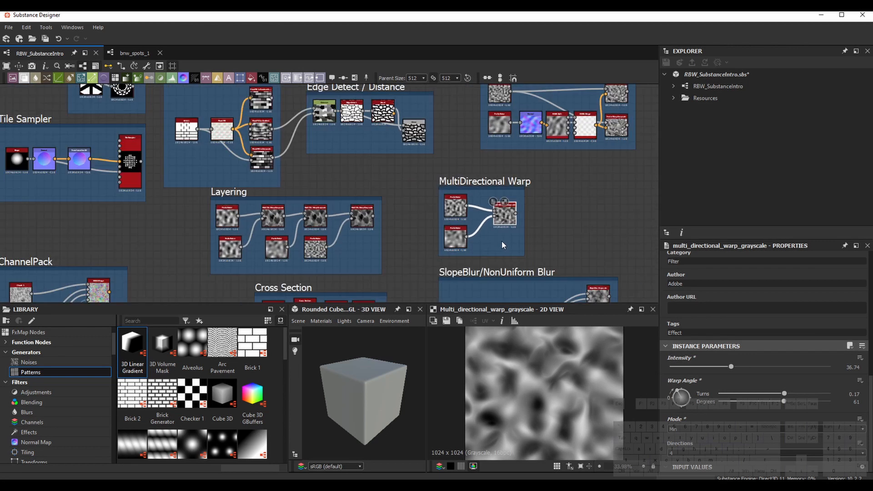
scroll(366, 268, "up", 1)
scroll(337, 273, "down", 2)
middle_click_drag(363, 275, 365, 225)
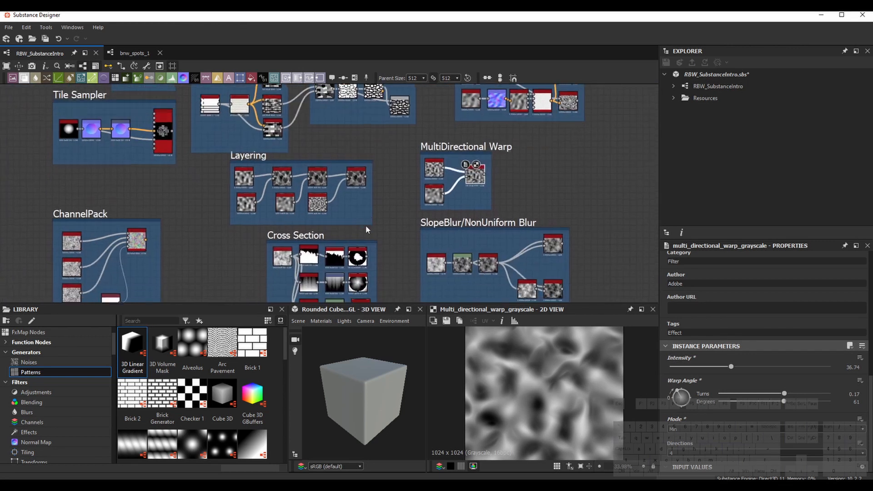
middle_click_drag(252, 239, 461, 195)
scroll(244, 195, "up", 5)
middle_click_drag(464, 242, 446, 196)
middle_click_drag(449, 230, 447, 218)
left_click(448, 173)
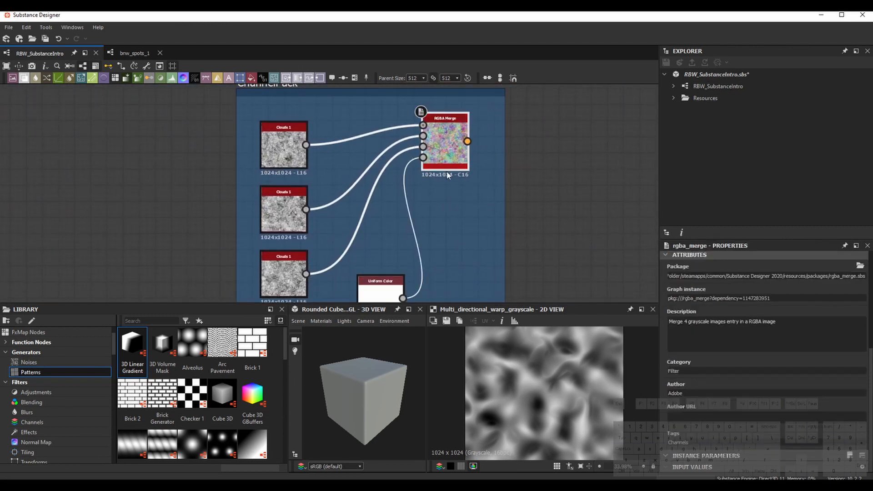
left_click(447, 172)
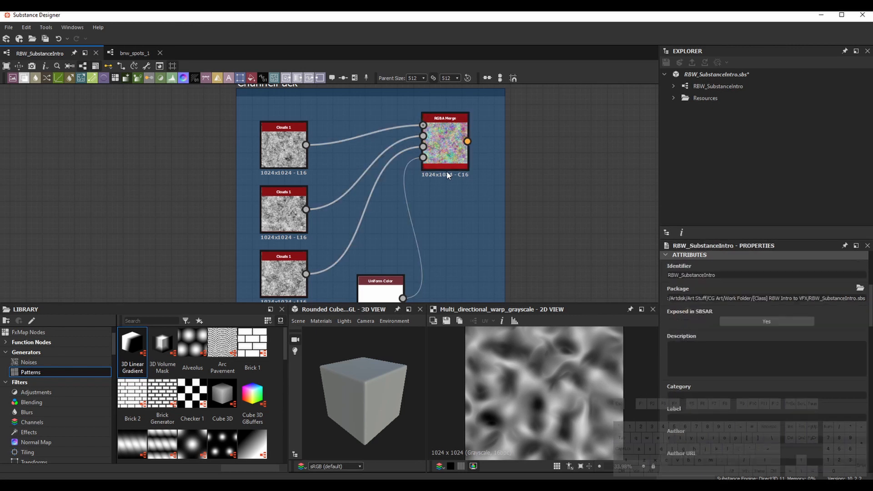
double_click(459, 163)
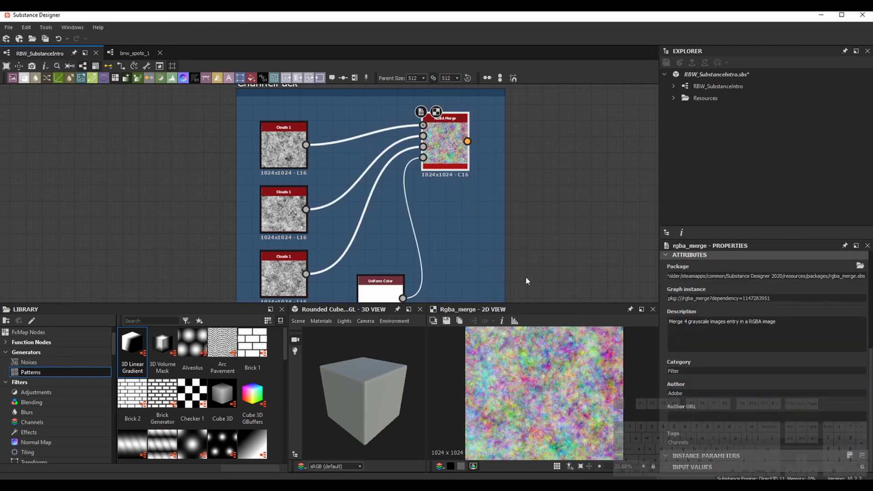
Examine the three Clouds 1 nodes feeding the RGBA Merge node in the ChannelPack frame
middle_click_drag(525, 276, 524, 262)
left_click_drag(254, 107, 344, 245)
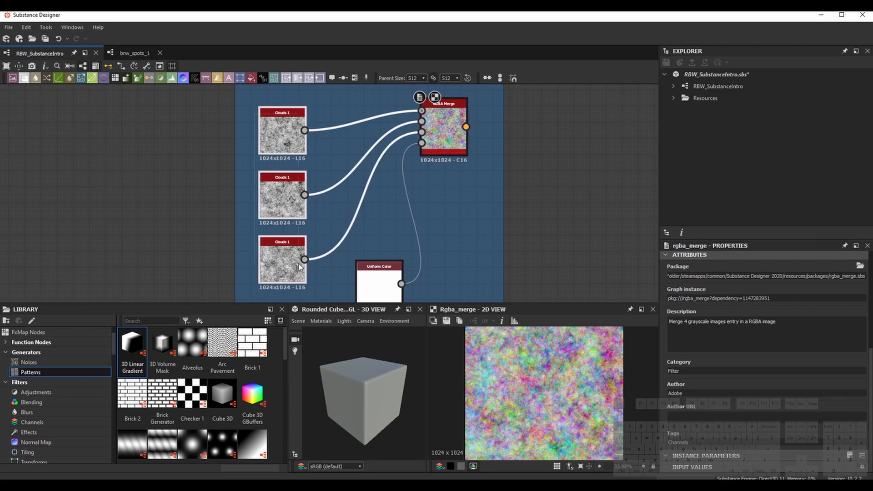
left_click(368, 233)
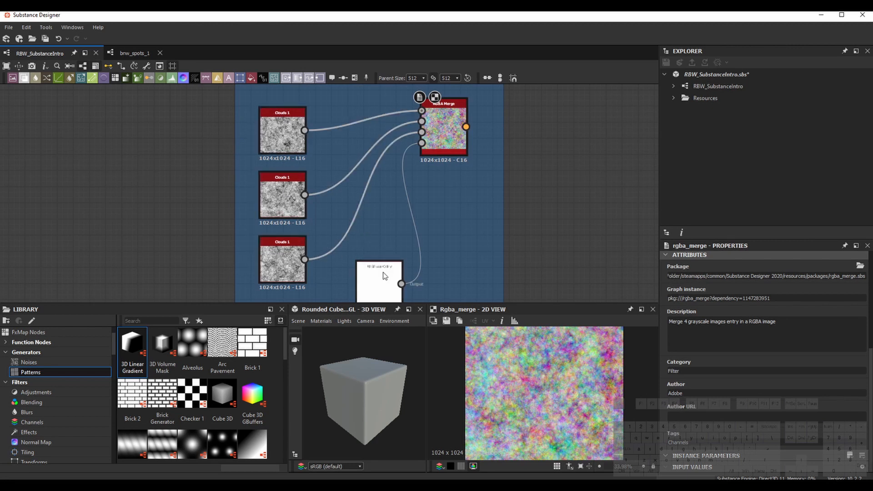
left_click(450, 150)
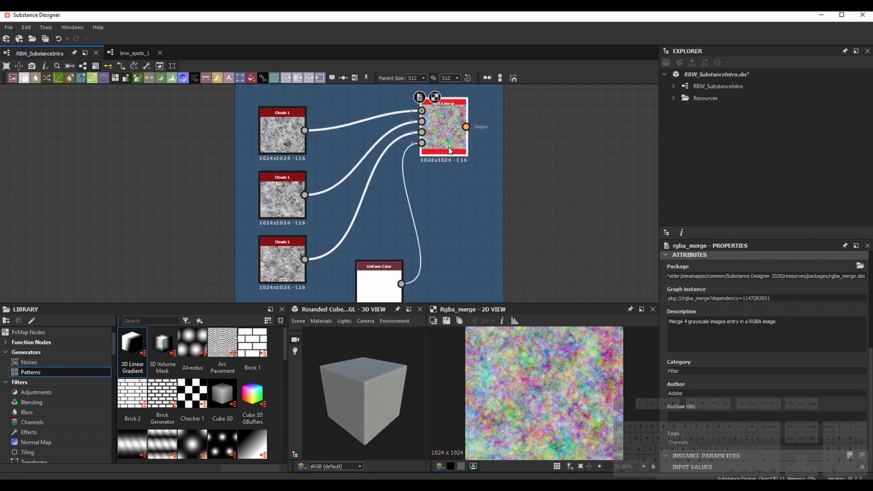
scroll(457, 237, "down", 3)
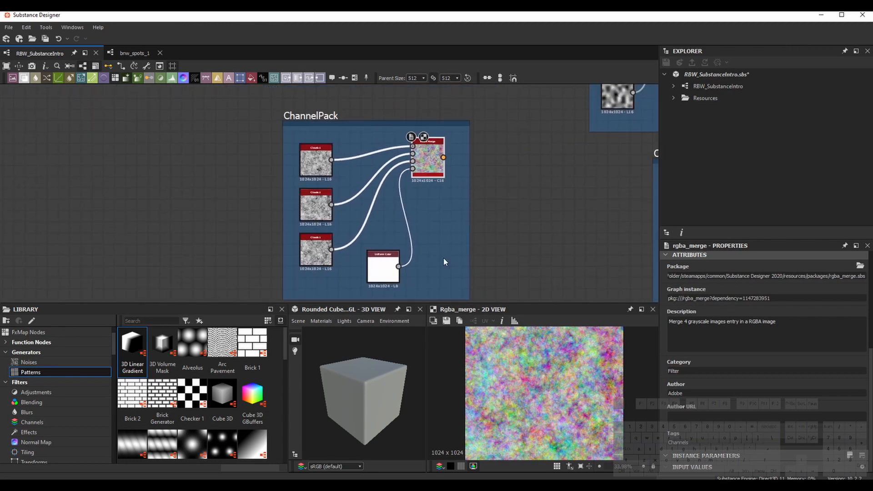
Try black as the output color of the Uniform Color node feeding RGBA Merge's fourth input, and return it to white
left_click(386, 276)
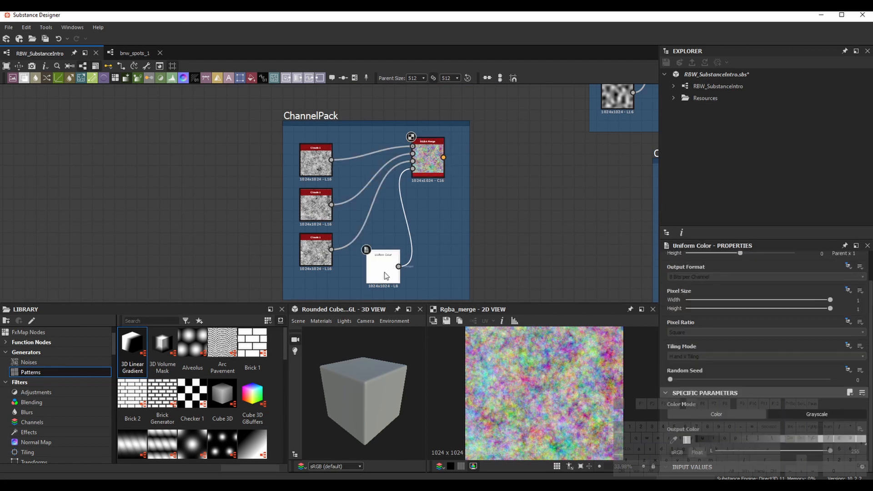
scroll(384, 269, "up", 2)
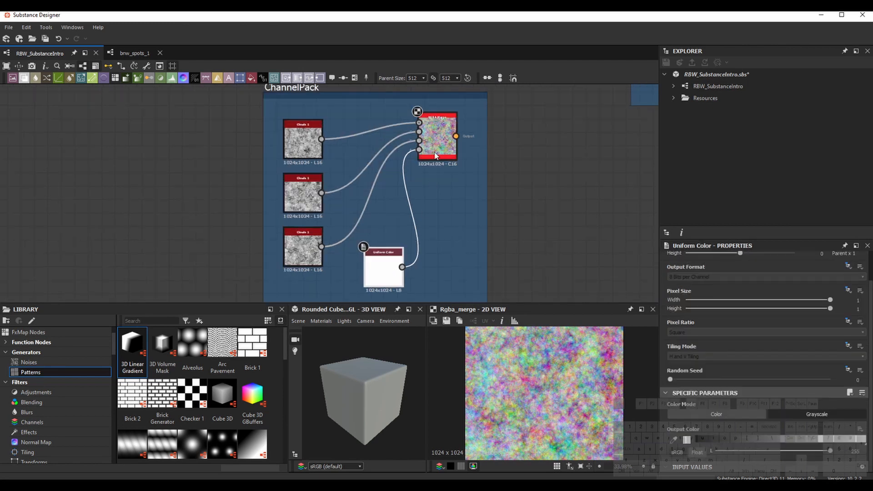
left_click(439, 152)
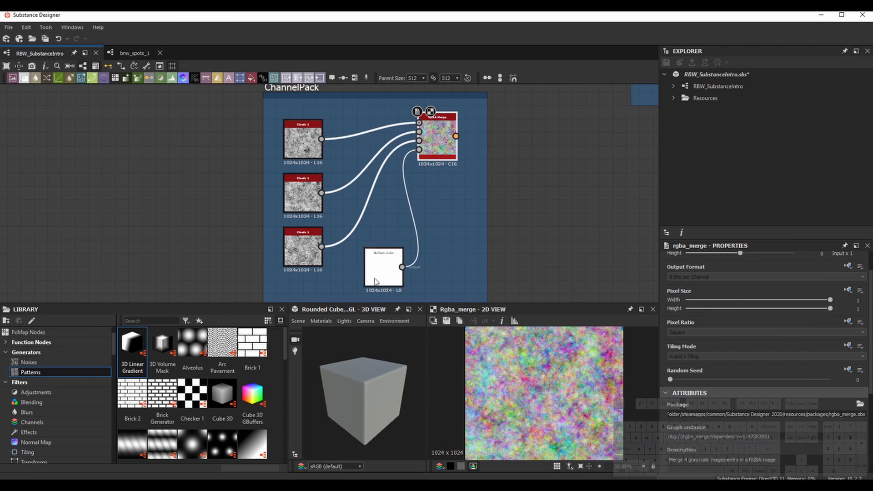
left_click(448, 151)
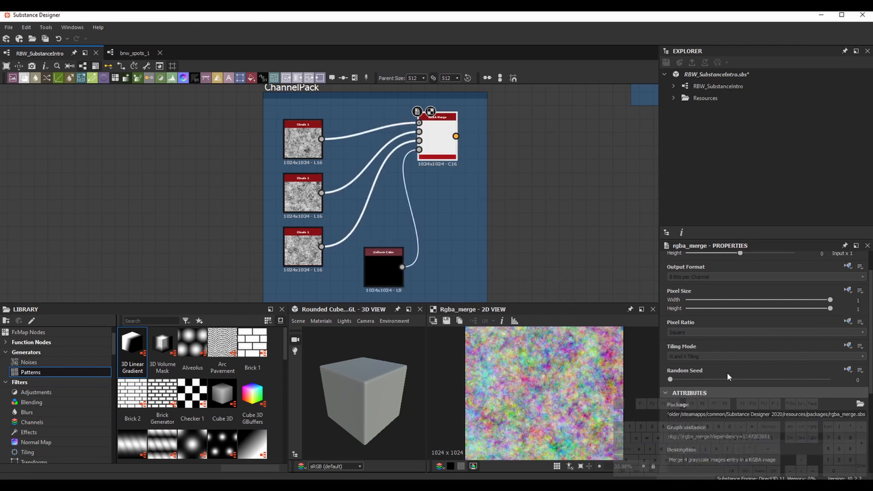
scroll(444, 132, "up", 5)
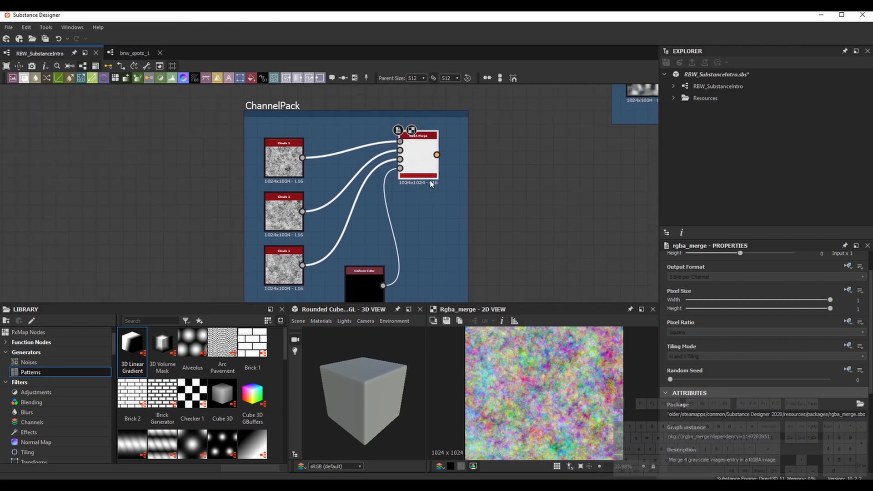
scroll(423, 144, "down", 5)
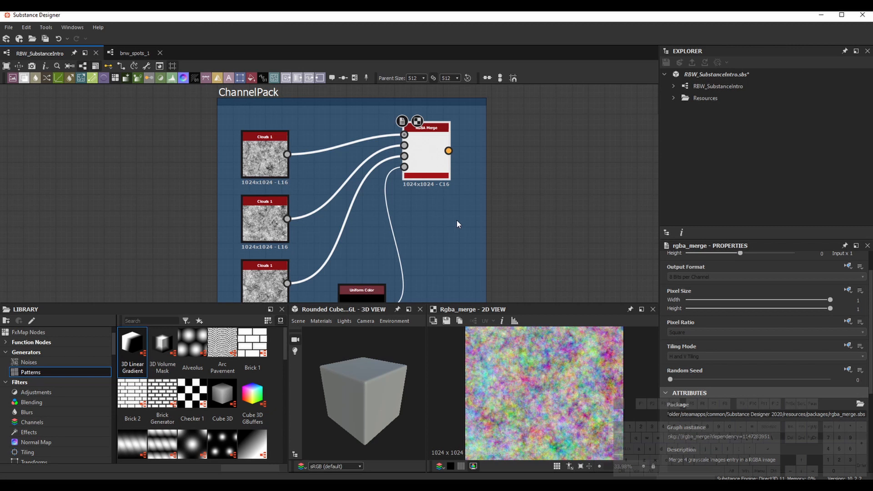
middle_click_drag(456, 253, 454, 216)
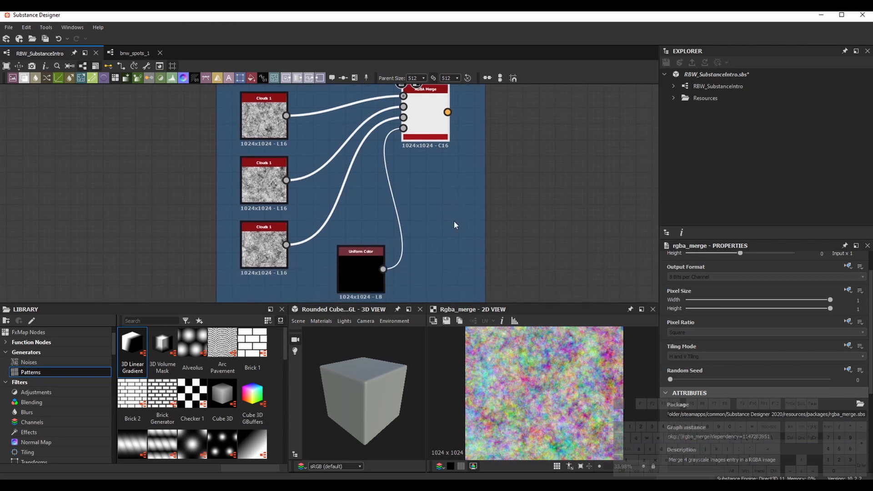
left_click(359, 268)
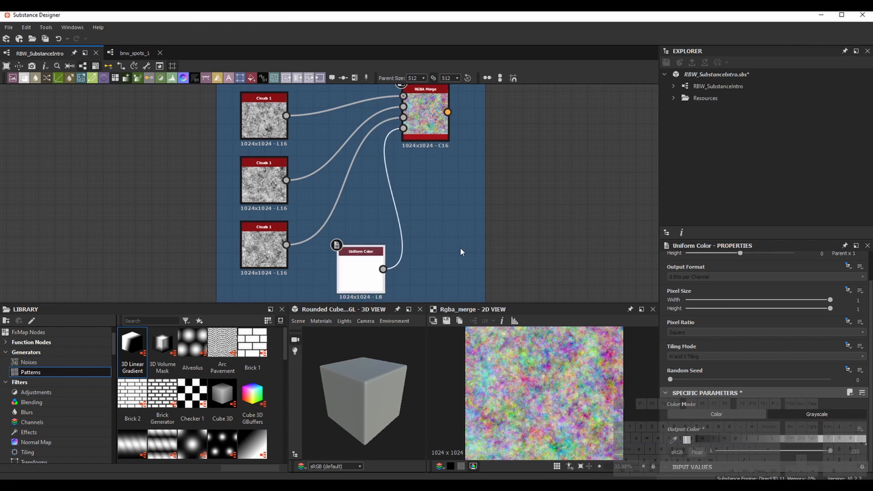
Preview the Clouds 2 node and the first-row Cross Section node in the Cross Section frame
scroll(461, 247, "down", 3)
middle_click_drag(461, 247, 314, 226)
middle_click_drag(401, 230, 292, 226)
scroll(374, 221, "up", 1)
middle_click_drag(375, 220, 280, 207)
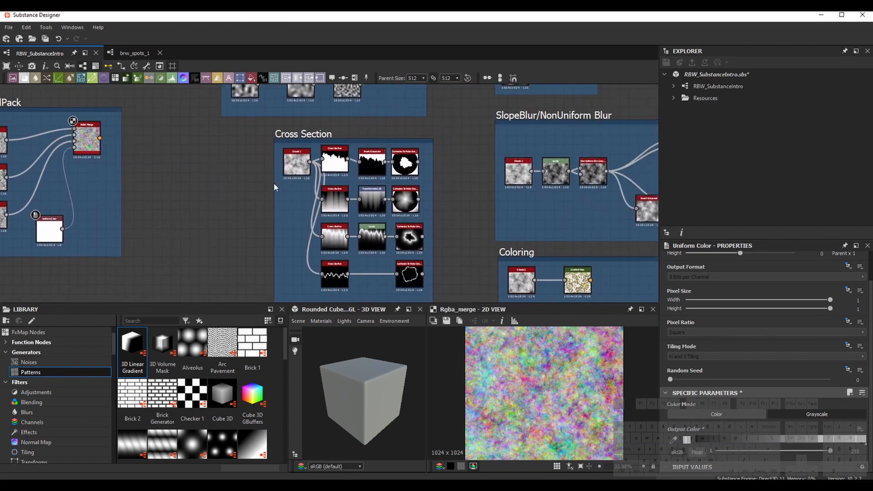
scroll(288, 167, "up", 3)
left_click(304, 176)
middle_click_drag(304, 176, 254, 152)
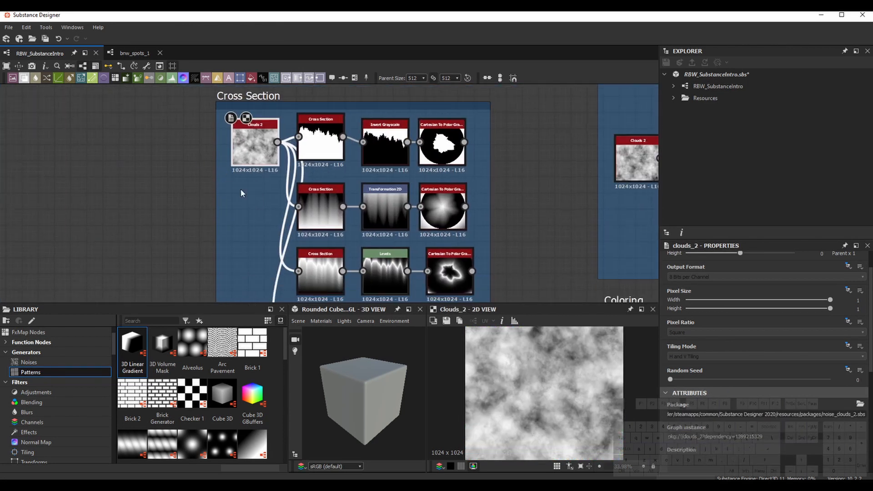
left_click(316, 153)
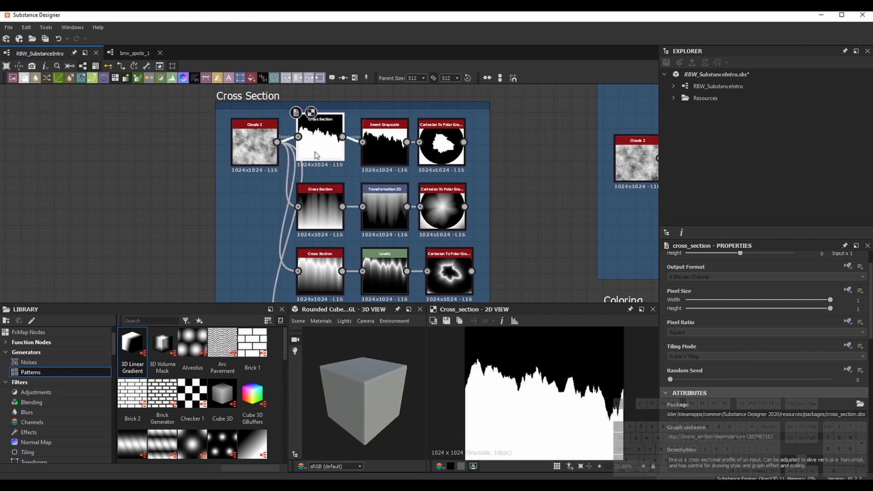
middle_click_drag(280, 245, 288, 248)
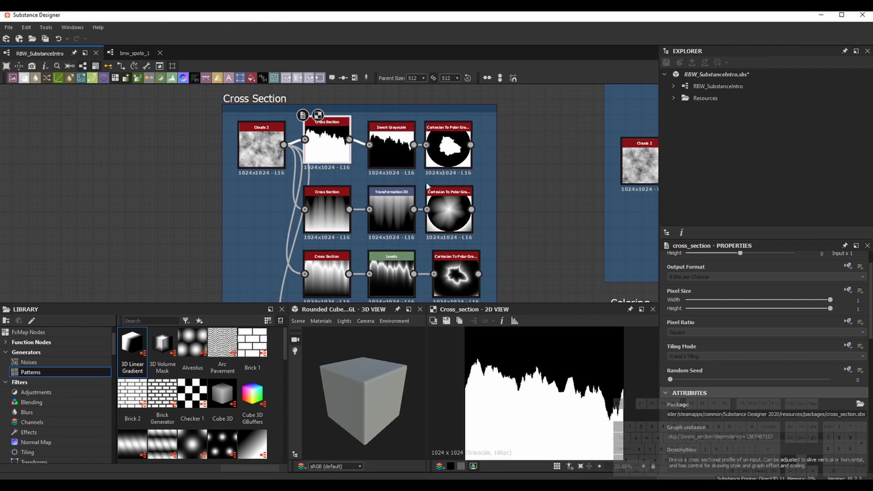
scroll(530, 266, "down", 1)
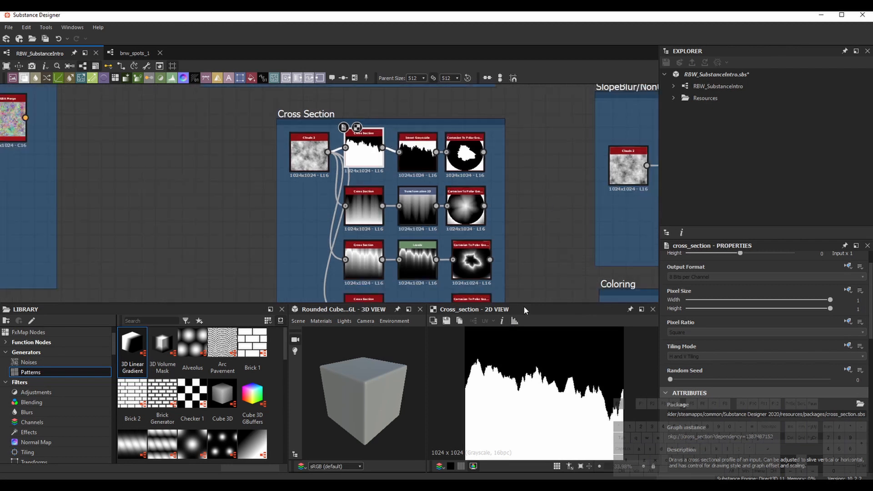
Enlarge the graph area and preview the first-row Cartesian To Polar Grayscale node with its whole output in view
left_click_drag(525, 302, 525, 329)
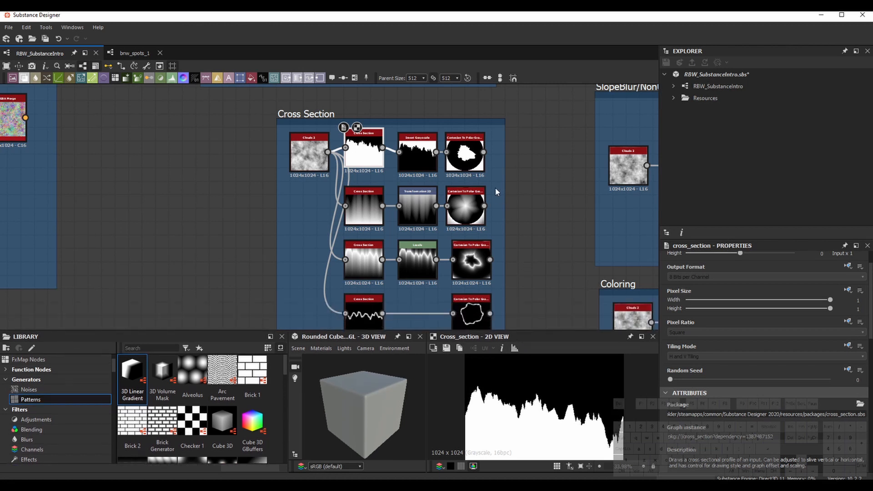
scroll(501, 174, "up", 1)
left_click(473, 161)
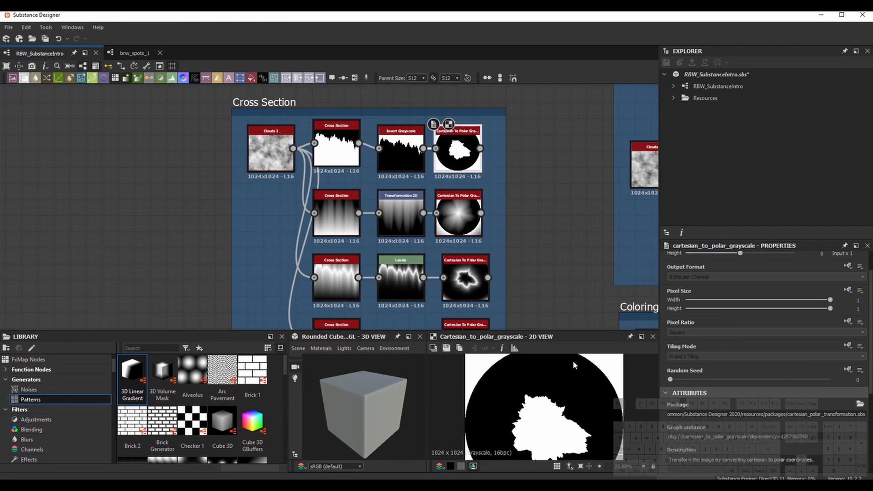
scroll(561, 428, "down", 2)
middle_click_drag(541, 254, 525, 220)
mouse_move(558, 395)
middle_mouse_down()
mouse_move(559, 371)
mouse_move(565, 405)
middle_mouse_up()
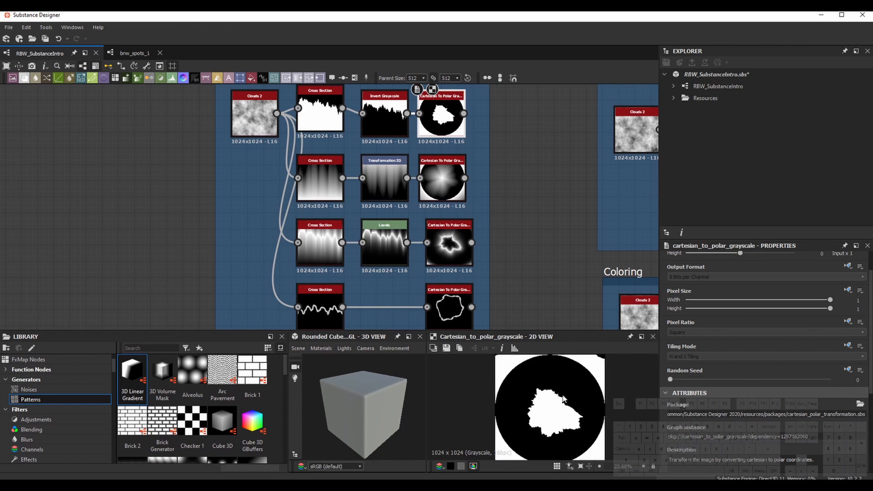
Lower the Height offset of the second-row Cross Section node and preview that row's Cartesian To Polar Grayscale node
left_click(459, 245)
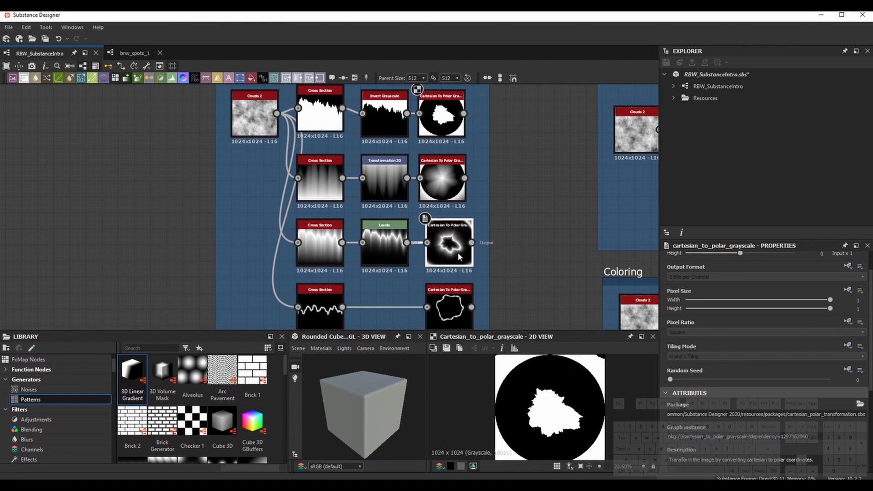
left_click(320, 179)
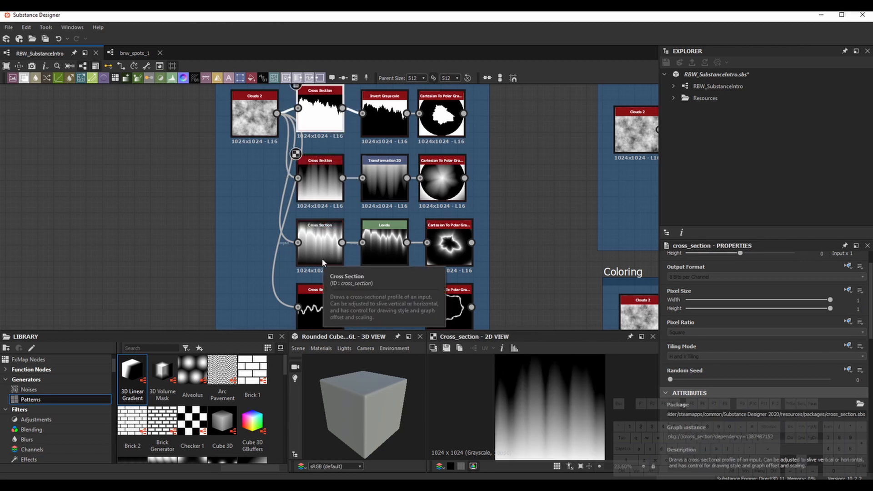
left_click_drag(320, 191, 320, 185)
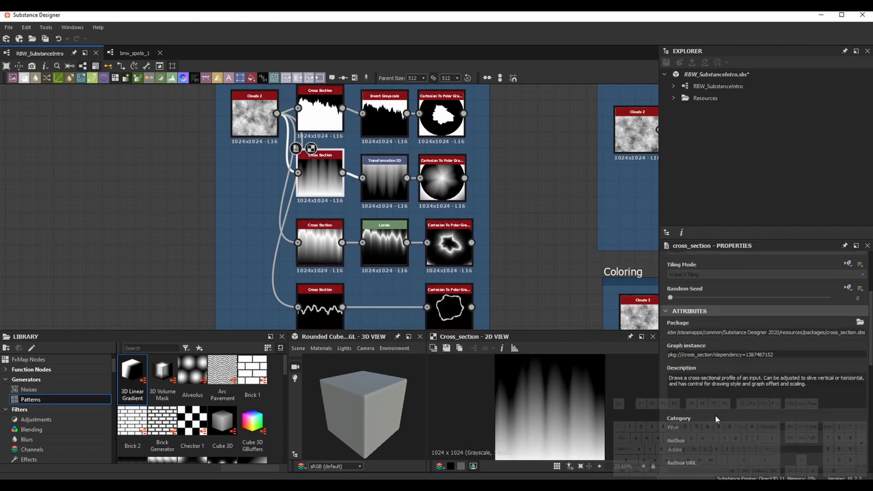
scroll(712, 400, "down", 5)
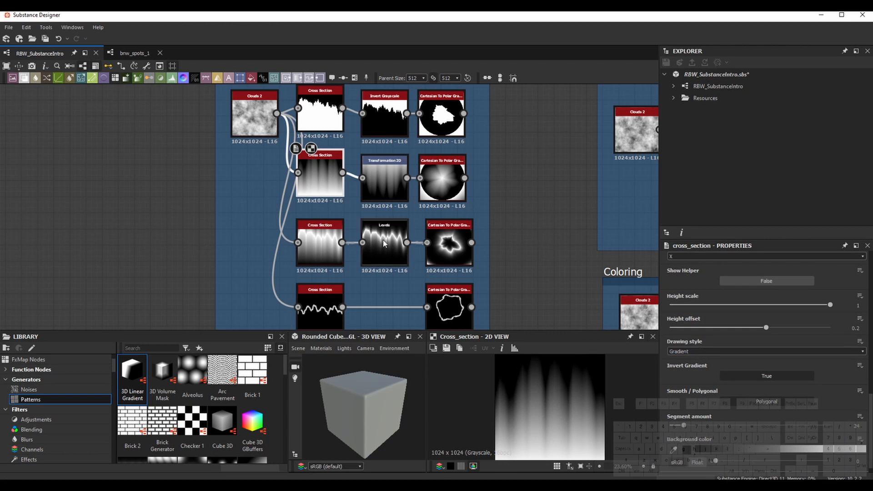
mouse_move(767, 328)
left_mouse_down()
mouse_move(741, 327)
mouse_move(750, 327)
left_mouse_up()
double_click(450, 195)
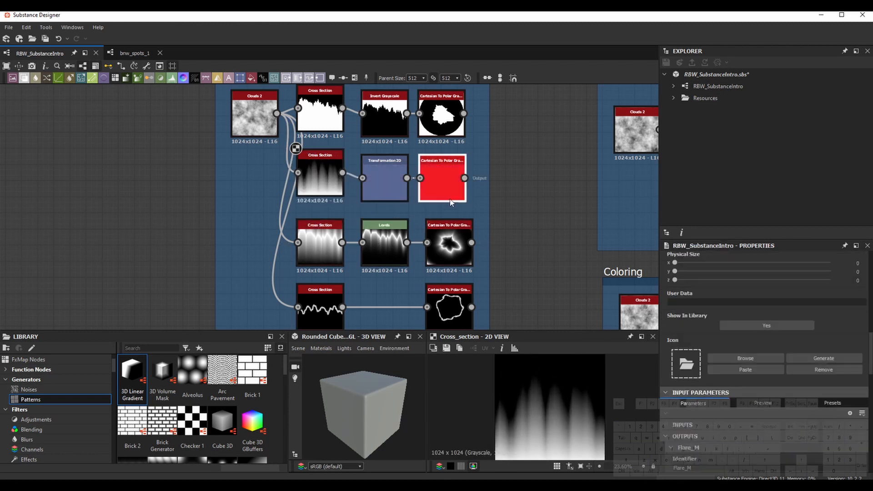
Preview the Levels and Non Uniform Blur Grayscale nodes in the SlopeBlur/NonUniform Blur frame, with a taller 2D preview
scroll(530, 264, "down", 2)
middle_click_drag(533, 265, 360, 238)
scroll(360, 238, "down", 3)
middle_click_drag(464, 154, 400, 173)
scroll(429, 246, "up", 2)
scroll(314, 226, "down", 1)
scroll(315, 227, "up", 6)
middle_click_drag(425, 287, 360, 281)
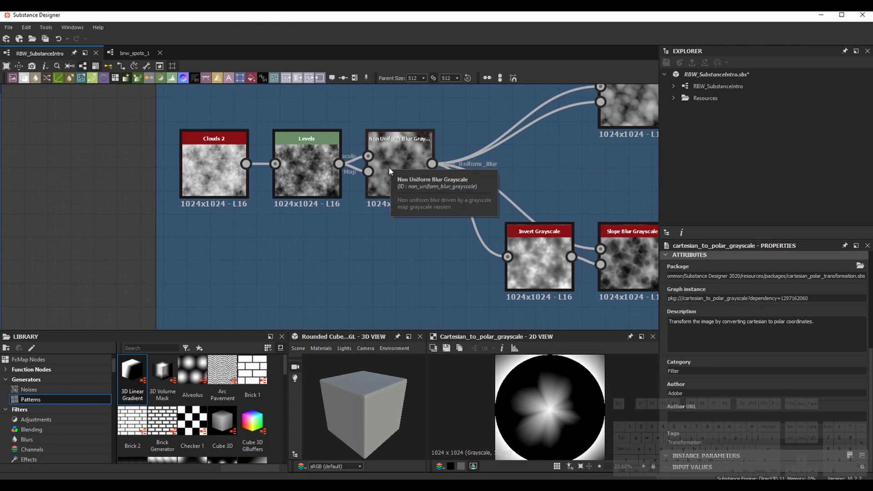
scroll(392, 255, "down", 2)
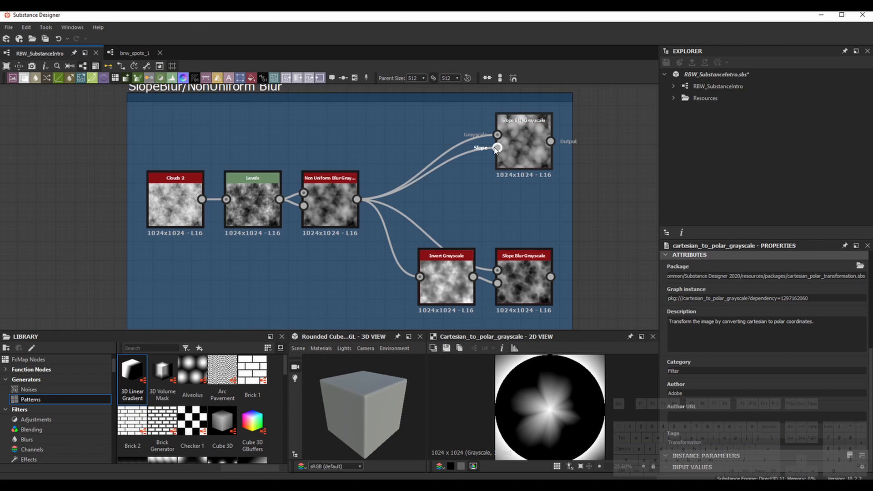
double_click(260, 199)
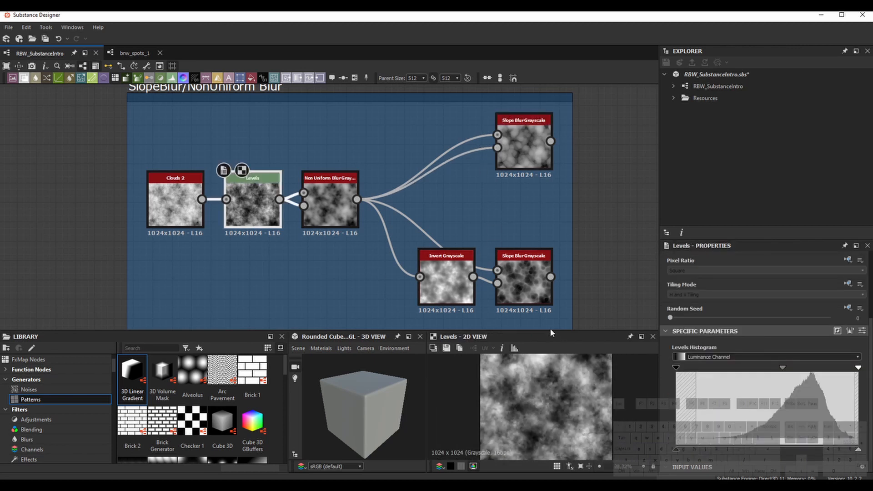
left_click_drag(550, 330, 550, 305)
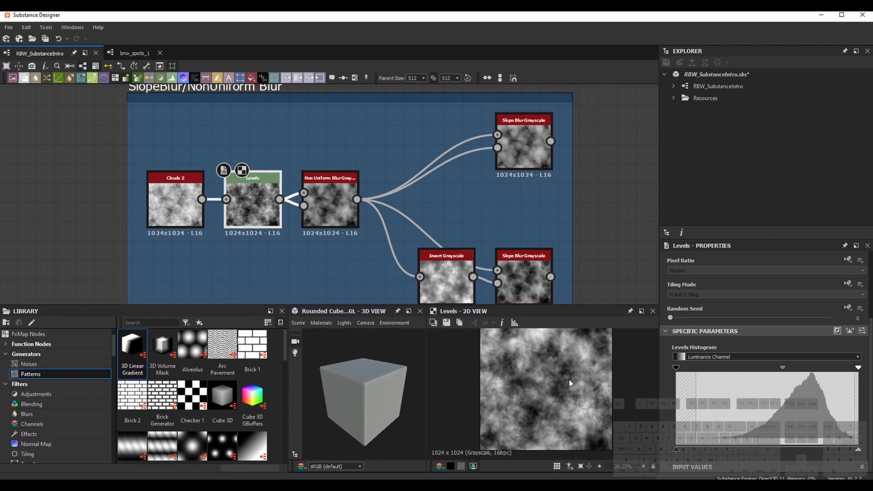
double_click(340, 221)
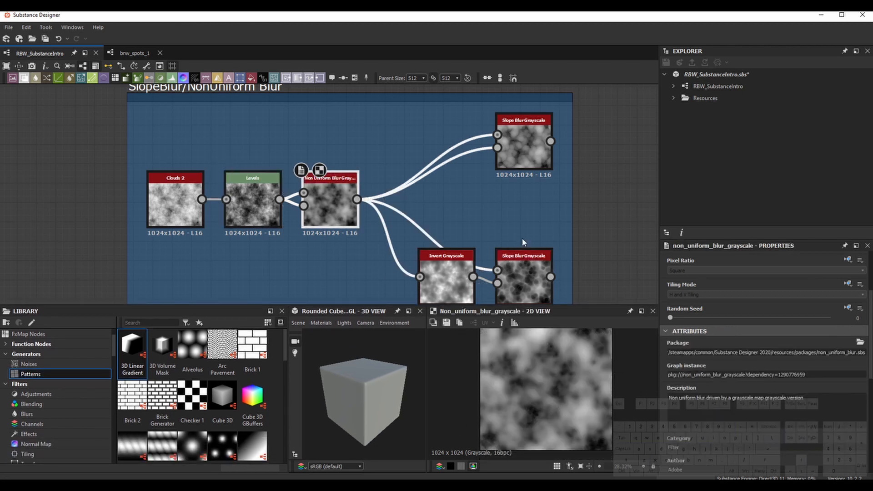
Preview the upper Slope Blur Grayscale node, which takes Non Uniform Blur for both inputs
left_click(522, 163)
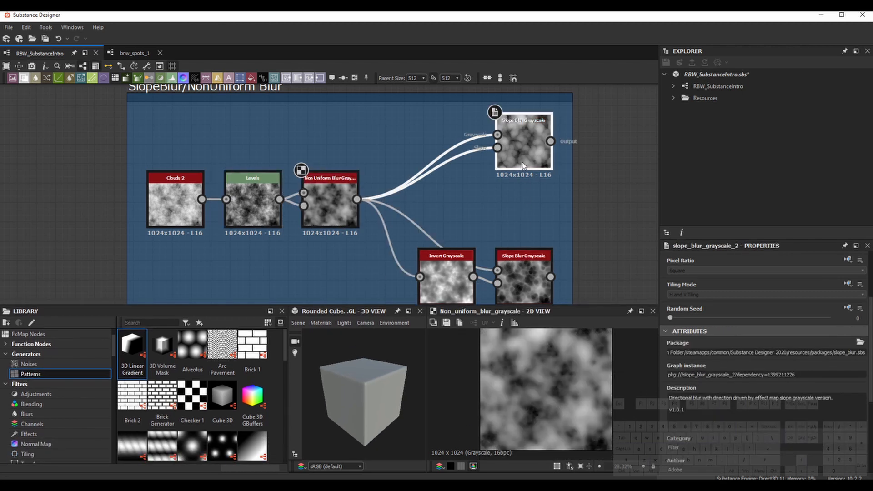
middle_click_drag(544, 246, 538, 227)
double_click(525, 121)
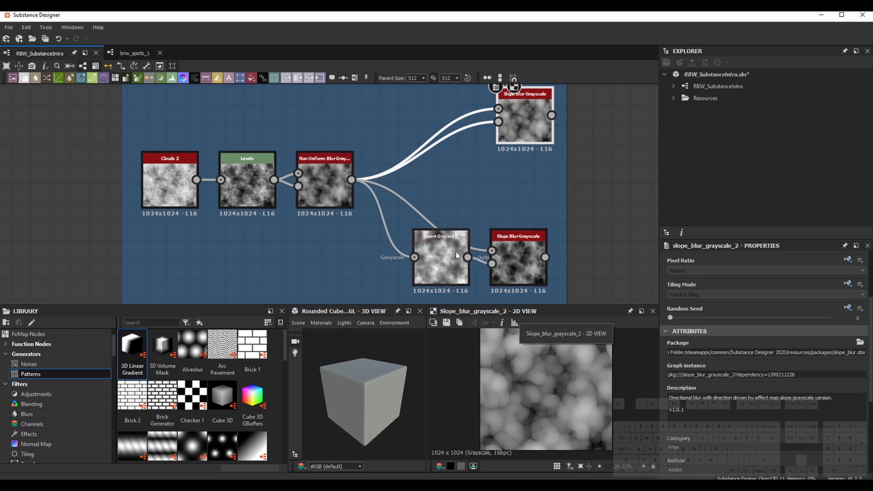
Preview the Non Uniform Blur Grayscale, Invert Grayscale and lower Slope Blur Grayscale nodes one after another in the 2D view
left_click_drag(326, 208, 332, 201)
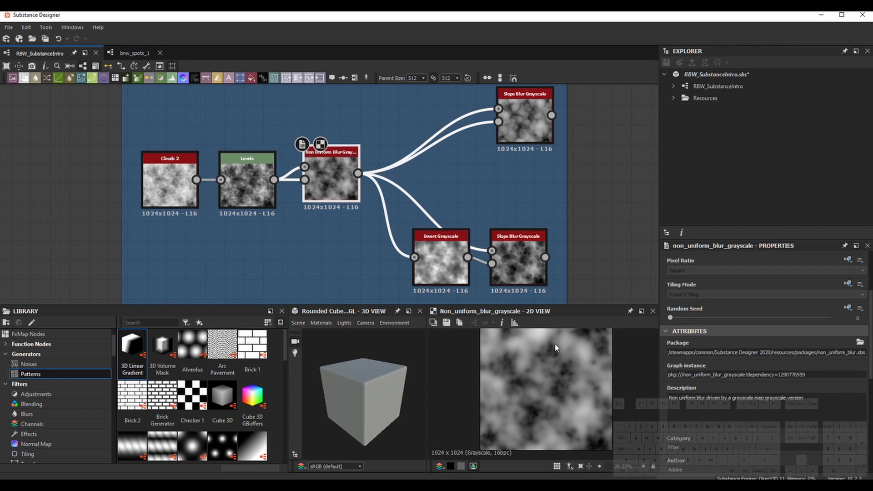
double_click(440, 277)
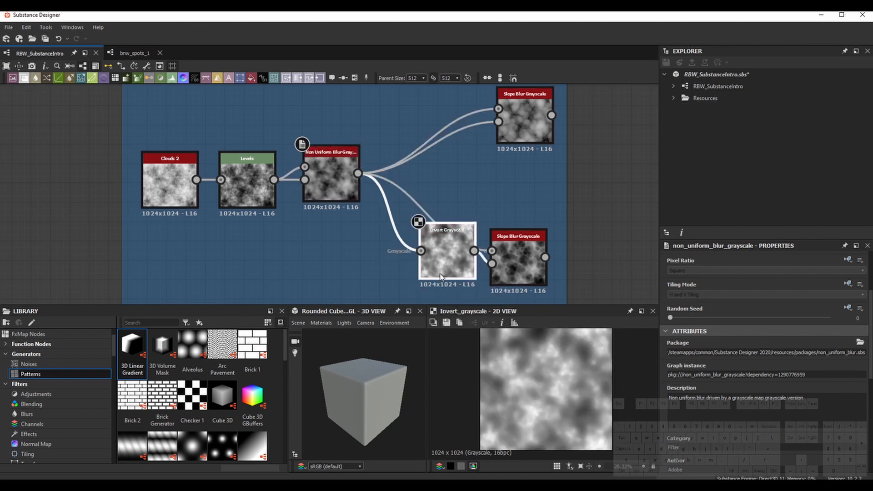
left_click_drag(528, 271, 534, 268)
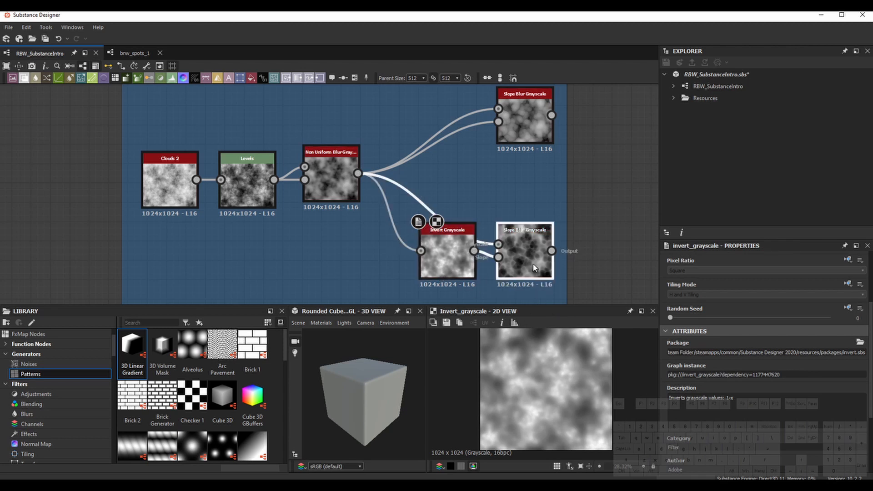
double_click(534, 267)
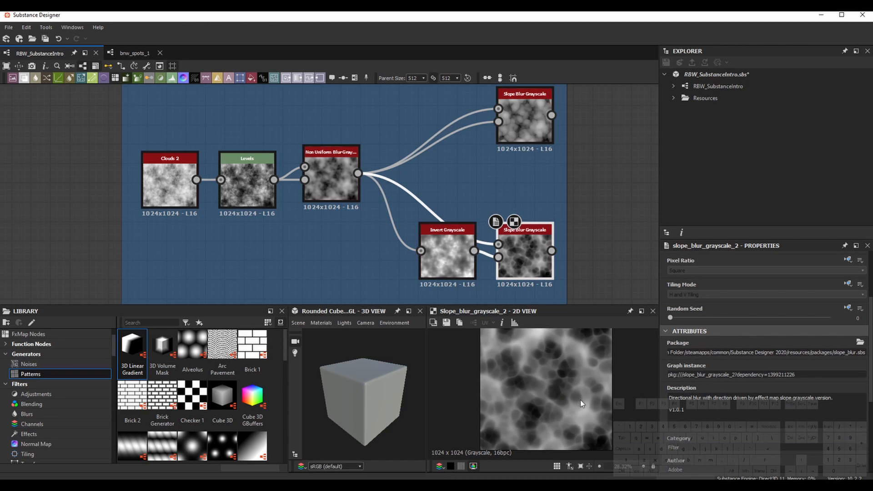
Lower the Intensity of the lower Slope Blur Grayscale node to about 1 and enlarge its 2D preview
scroll(819, 424, "down", 5)
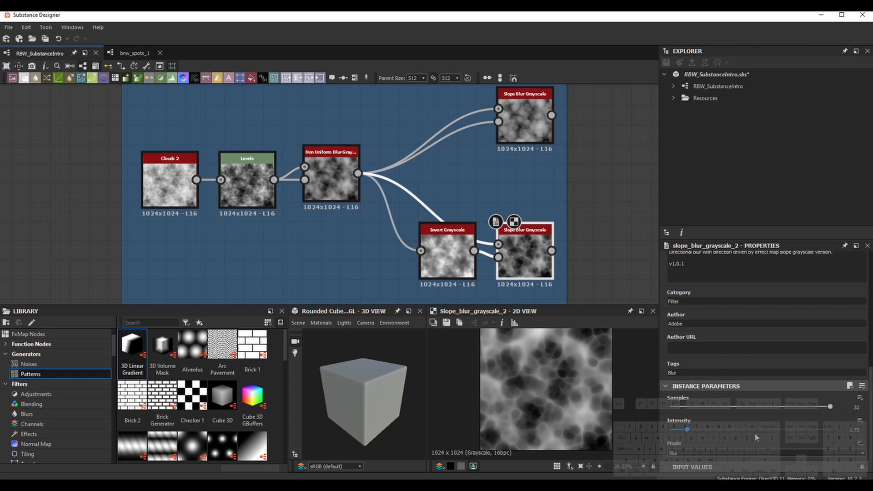
left_click_drag(684, 433, 681, 429)
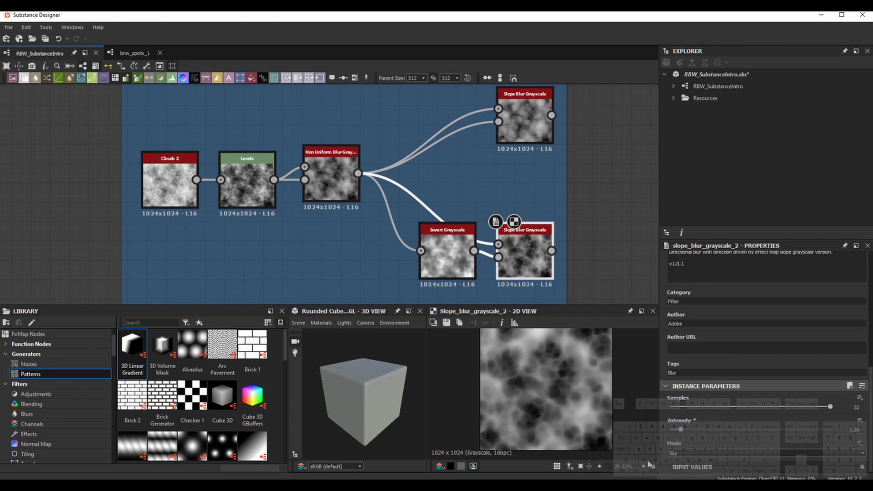
scroll(583, 403, "down", 2)
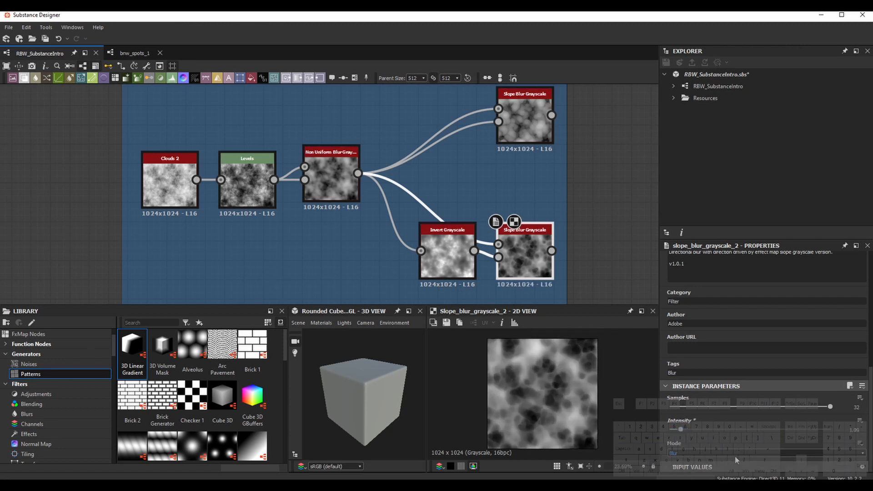
scroll(550, 407, "up", 3)
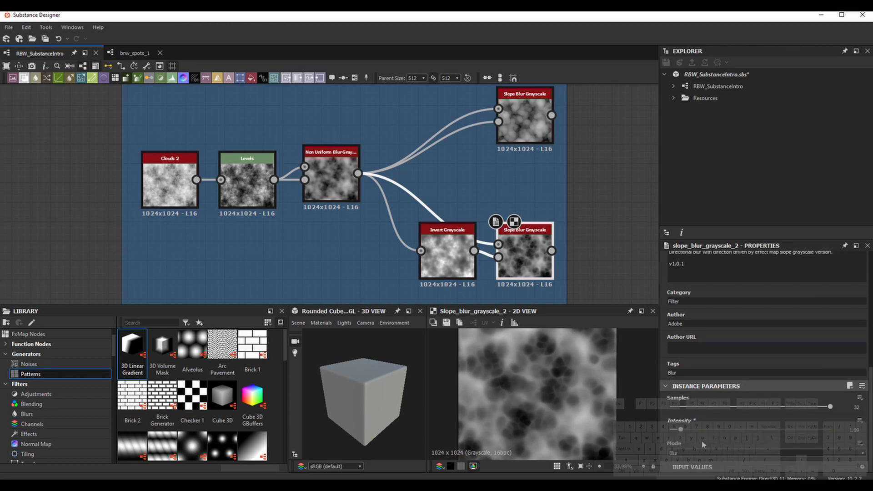
Switch the lower Slope Blur Grayscale node's Mode to Min and reduce its Intensity to about 0.5
left_click(685, 454)
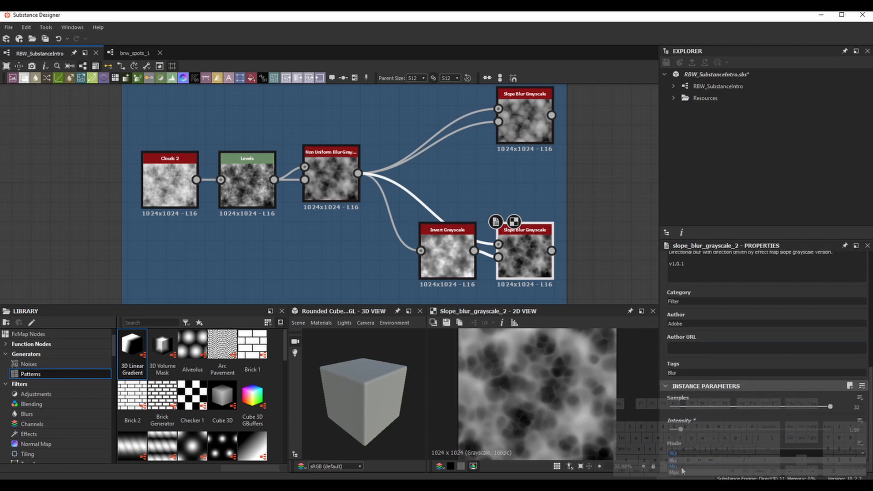
left_click(682, 468)
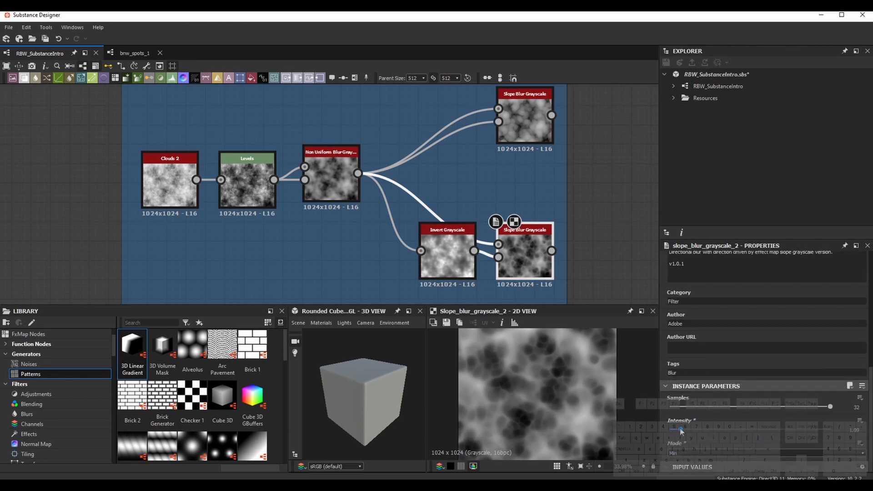
left_click_drag(682, 431, 677, 430)
Raise the lower Slope Blur Grayscale node's Intensity to about 6.3, trying Mode Max before setting it back to Min
left_click(682, 454)
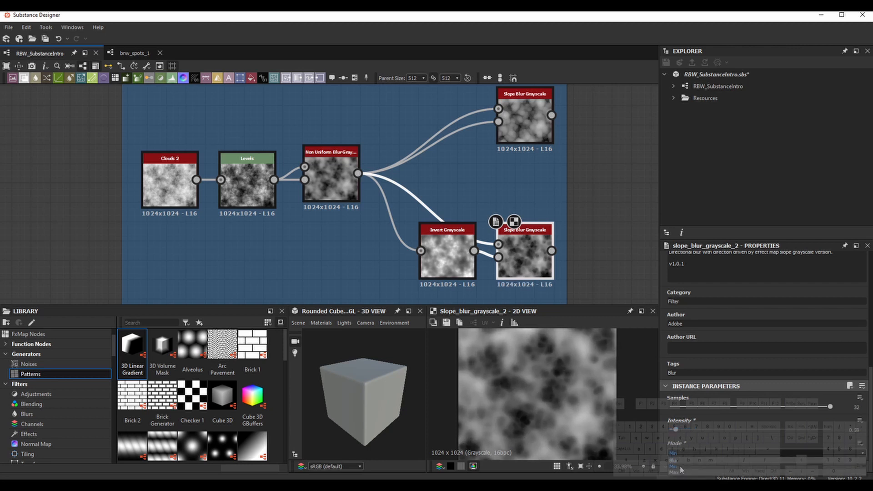
left_click(681, 473)
mouse_move(676, 429)
left_mouse_down()
mouse_move(742, 431)
mouse_move(687, 430)
left_mouse_up()
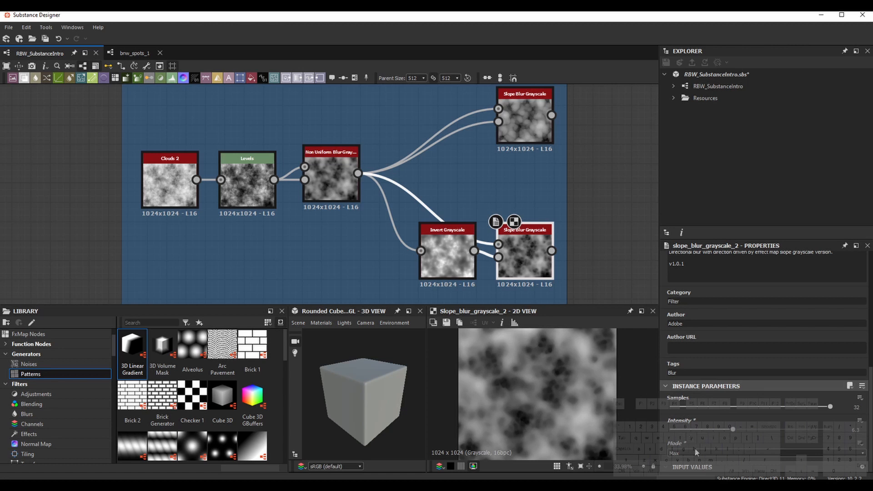
left_click(680, 453)
left_click(674, 466)
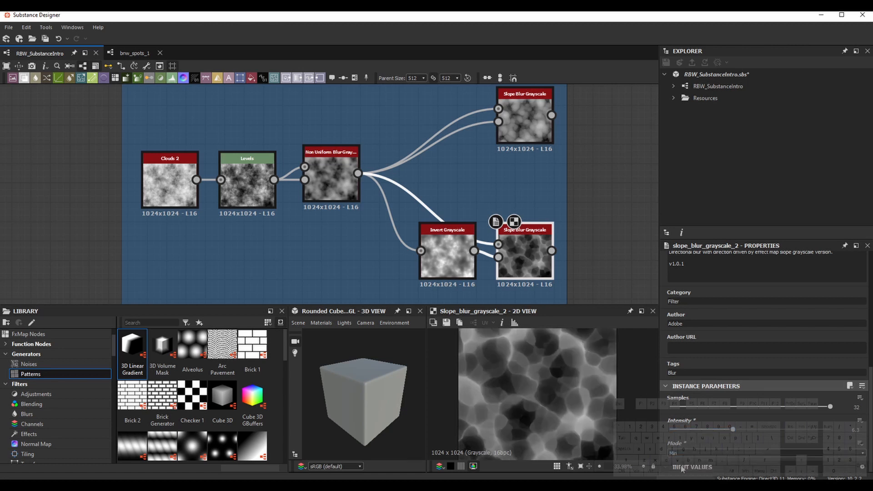
Vary the lower Slope Blur Grayscale node's intensity, set its mode to Blur, and lower the intensity to 0
left_click_drag(733, 429, 672, 429)
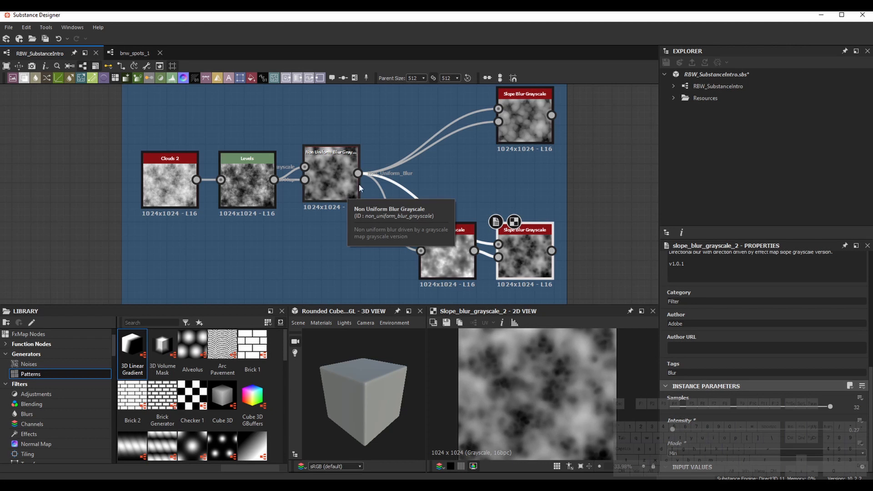
left_click_drag(673, 429, 697, 428)
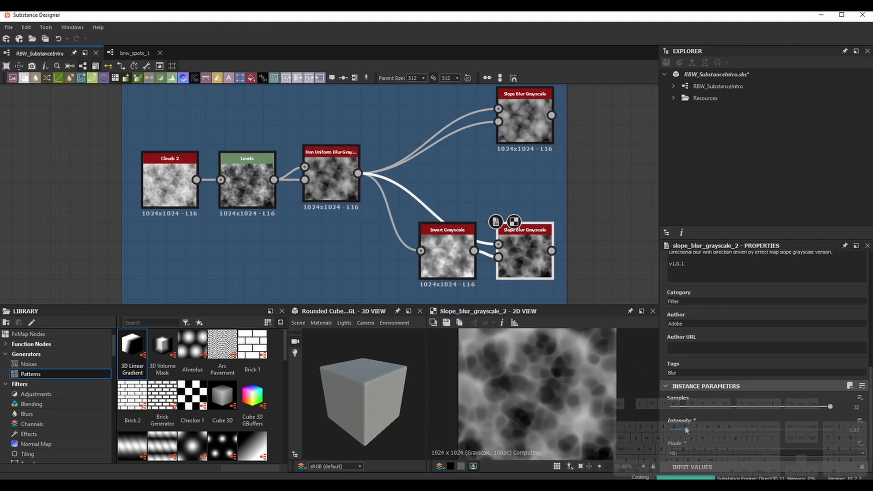
left_click(682, 453)
left_click(681, 461)
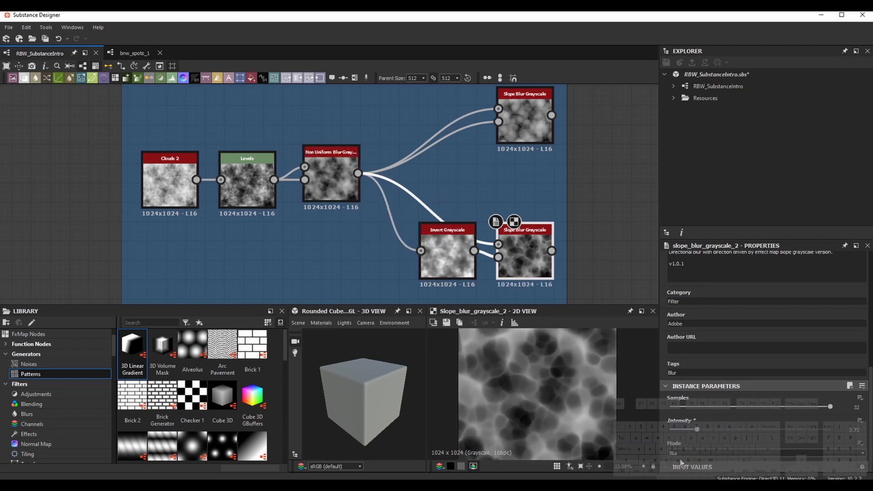
left_click_drag(692, 433, 654, 432)
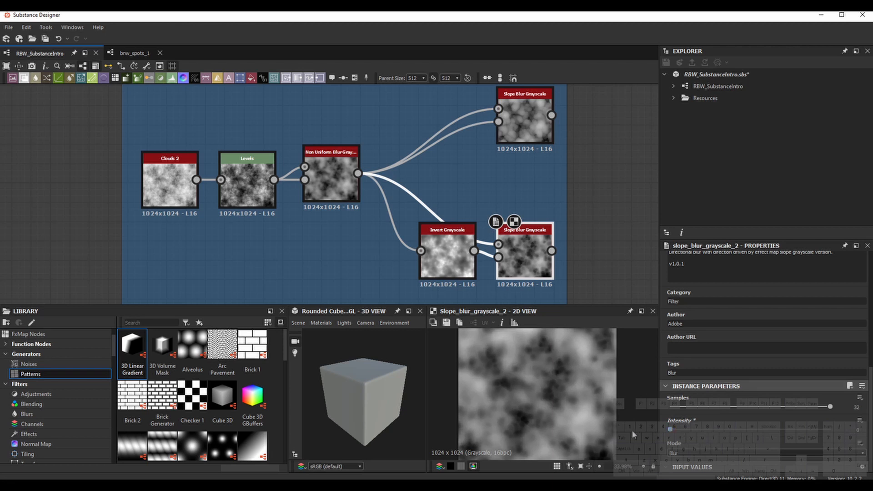
Preview the Clouds 2 and Gradient Map nodes in the Coloring frame and open the Gradient Map's gradient editor
scroll(557, 196, "down", 5)
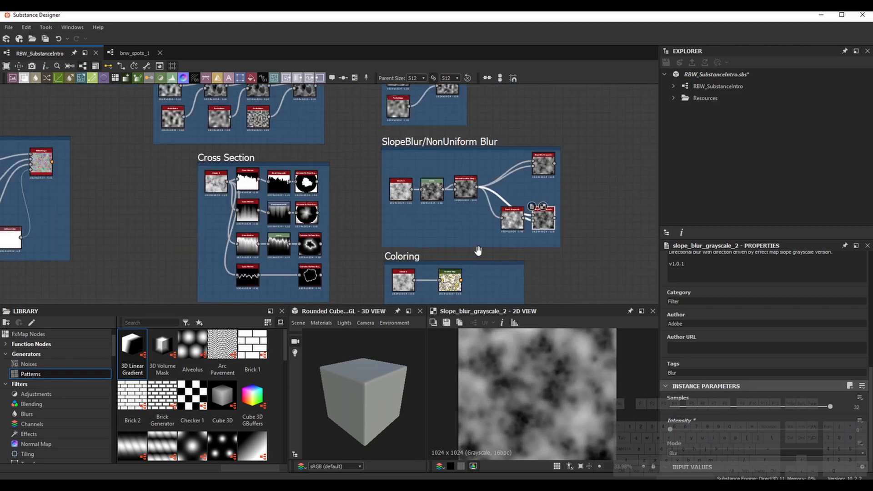
middle_click_drag(477, 251, 428, 203)
double_click(388, 194)
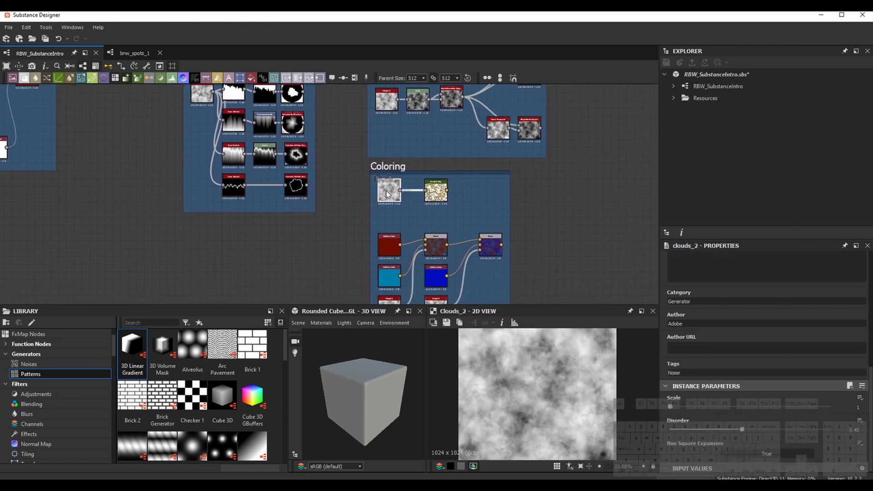
scroll(441, 213, "up", 3)
double_click(437, 187)
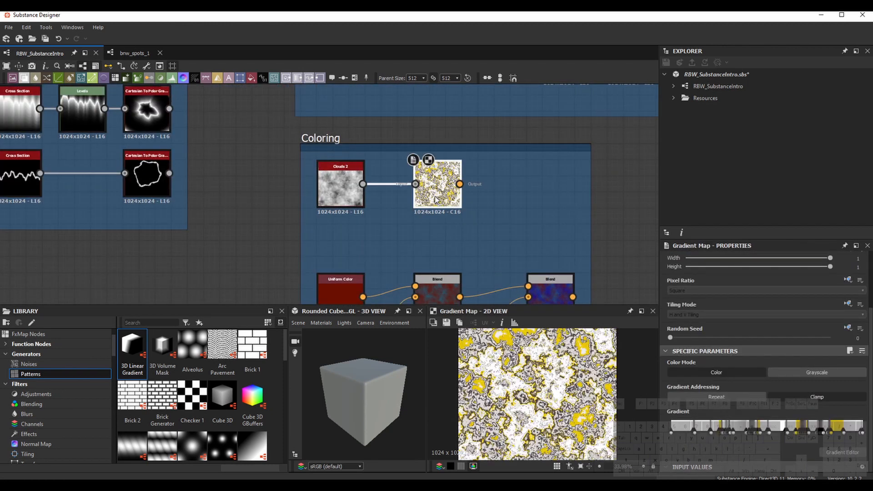
middle_click_drag(597, 239, 526, 235)
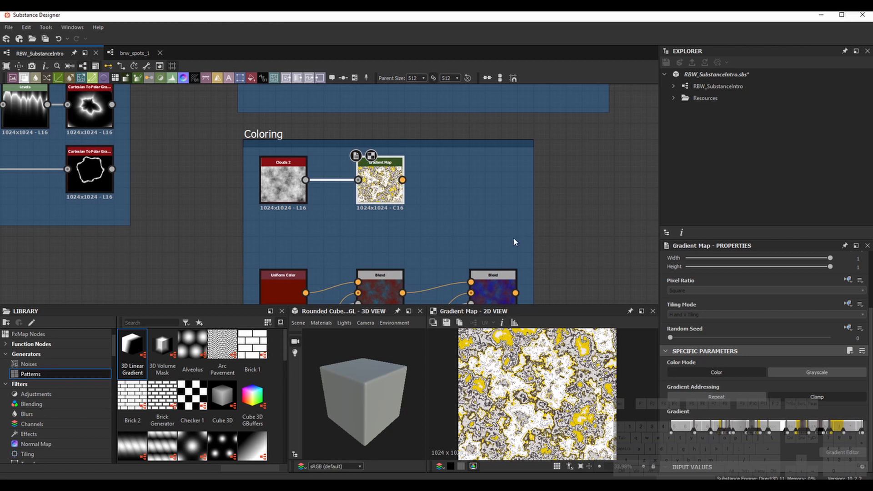
left_click(839, 451)
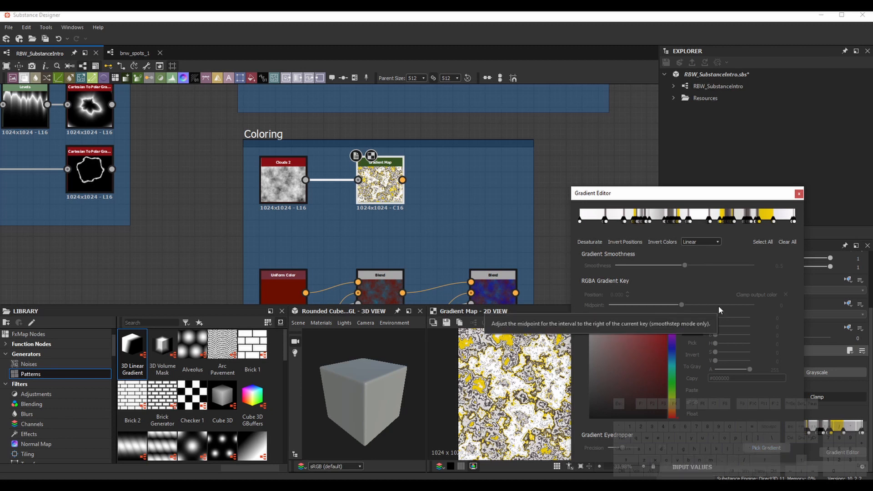
Try Smooth interpolation on the gradient with varying smoothness and return the interpolation to Linear
left_click(695, 243)
left_click(696, 243)
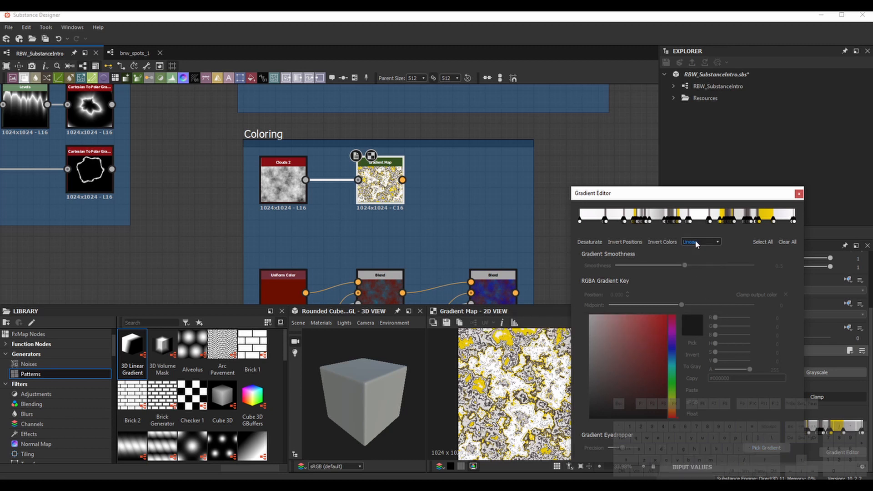
left_click(697, 244)
left_click(694, 262)
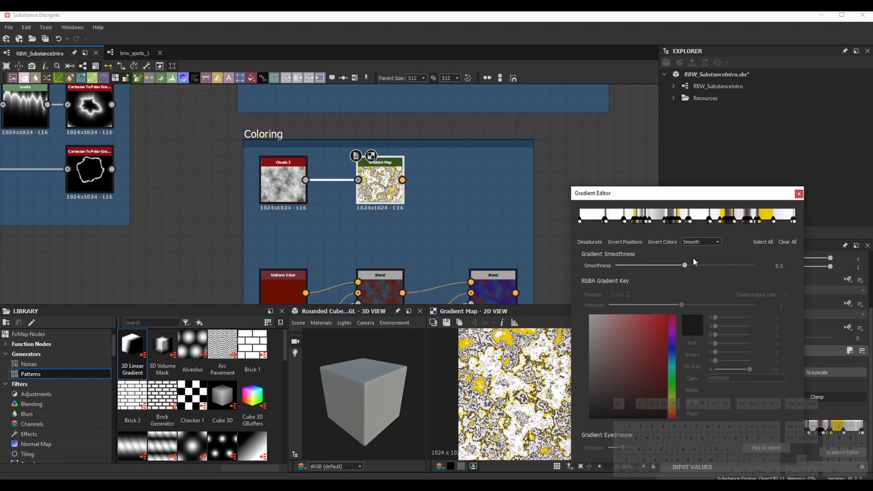
left_click_drag(685, 265, 755, 266)
left_click_drag(683, 268, 696, 267)
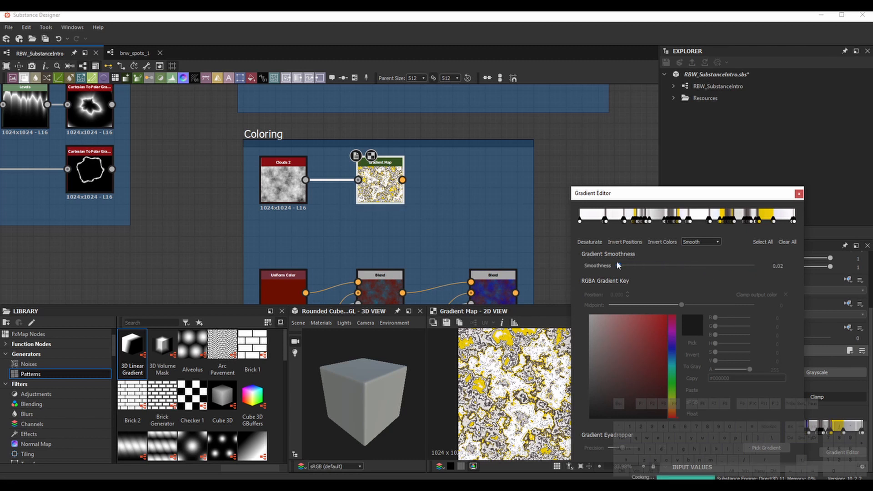
left_click(699, 243)
left_click(700, 253)
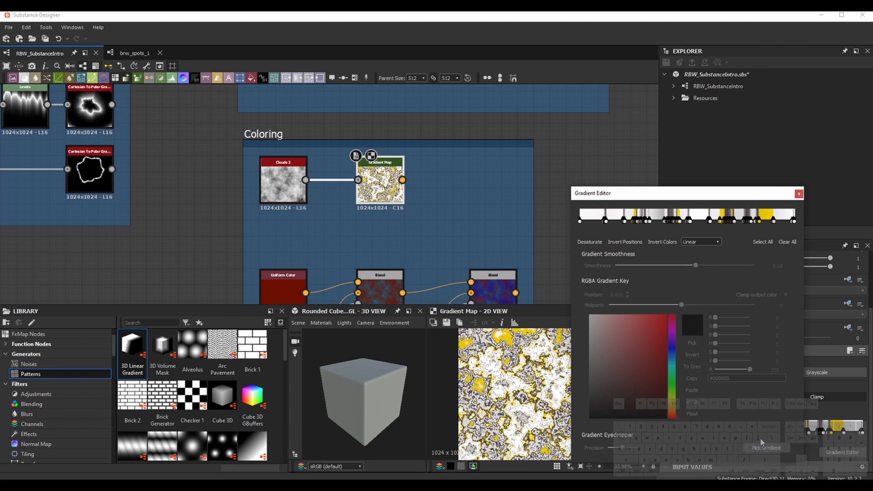
Pick a new gradient by sampling colours across the edge of the Coloring frame and the graph background
left_click(762, 453)
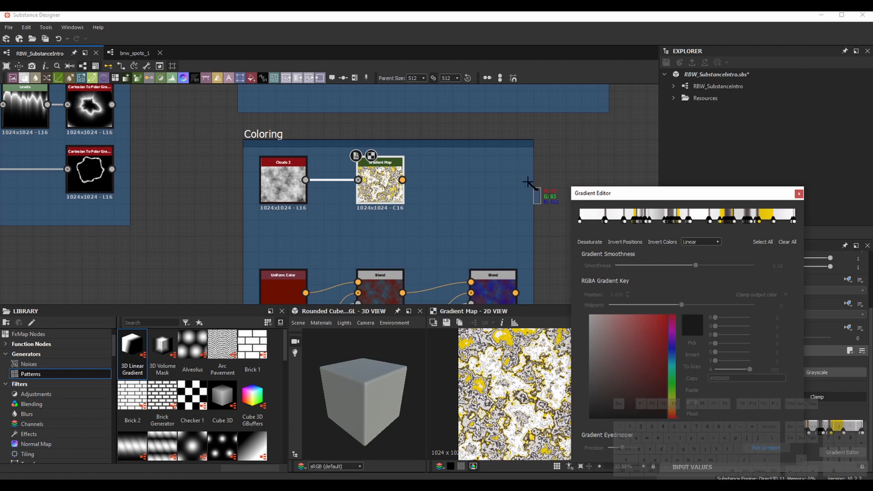
mouse_move(536, 188)
left_mouse_down()
mouse_move(438, 132)
mouse_move(541, 152)
left_mouse_up()
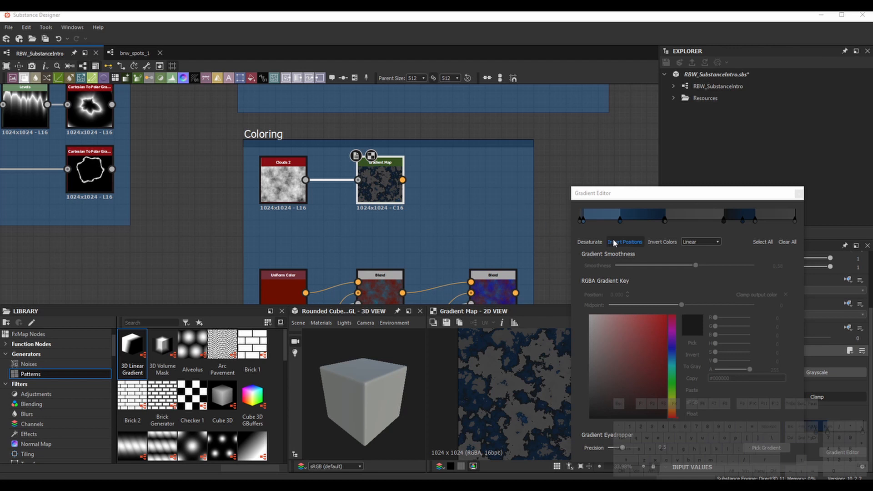
Try inverting the gradient's colours and key positions, reverting each inversion
left_click(662, 242)
left_click(662, 243)
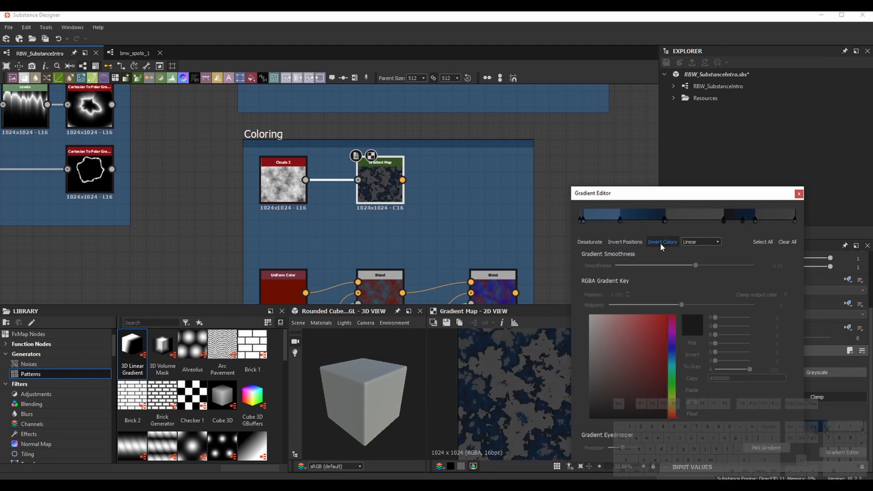
left_click(637, 244)
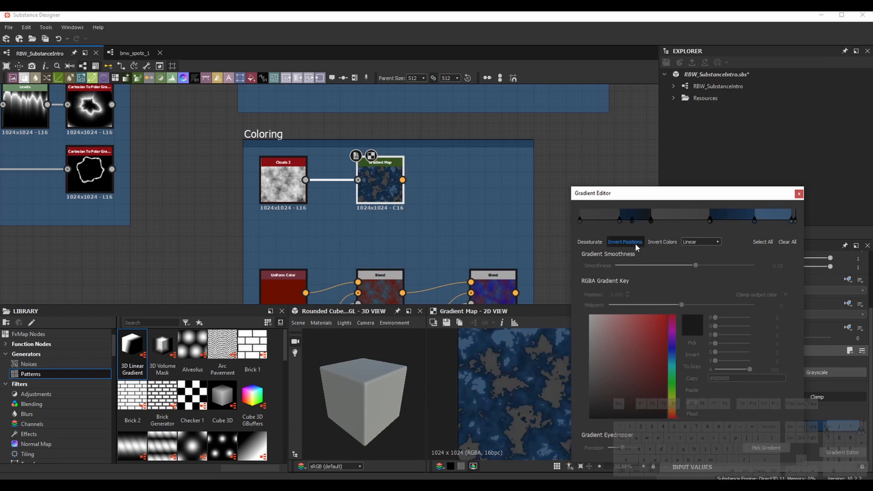
left_click(636, 245)
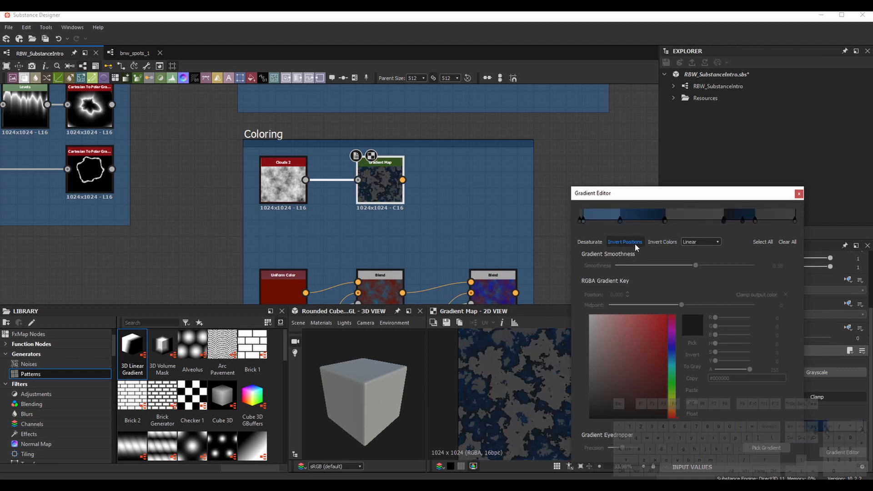
Desaturate the picked gradient and close the gradient editor
left_click(594, 245)
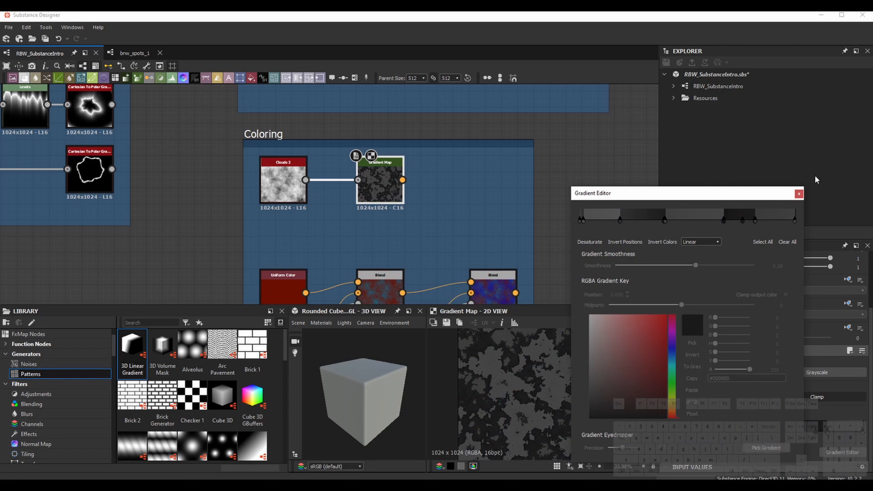
left_click(799, 194)
Preview the red and light blue Uniform Color nodes, both Blend nodes and the Gradient Map in the Coloring frame
middle_click_drag(573, 218, 583, 144)
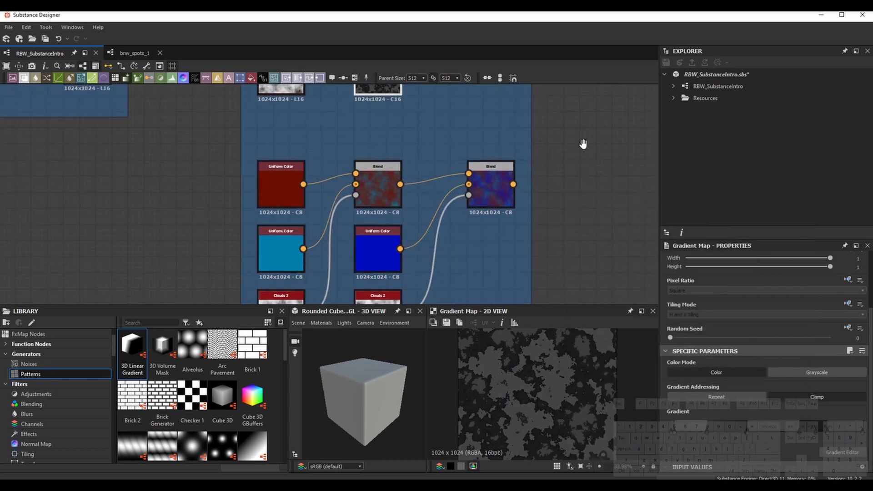
scroll(583, 144, "down", 2)
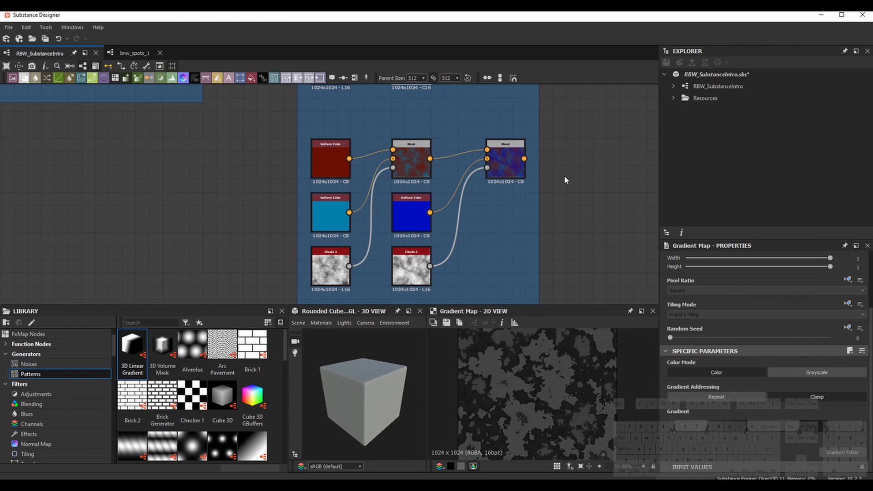
double_click(421, 174)
double_click(323, 163)
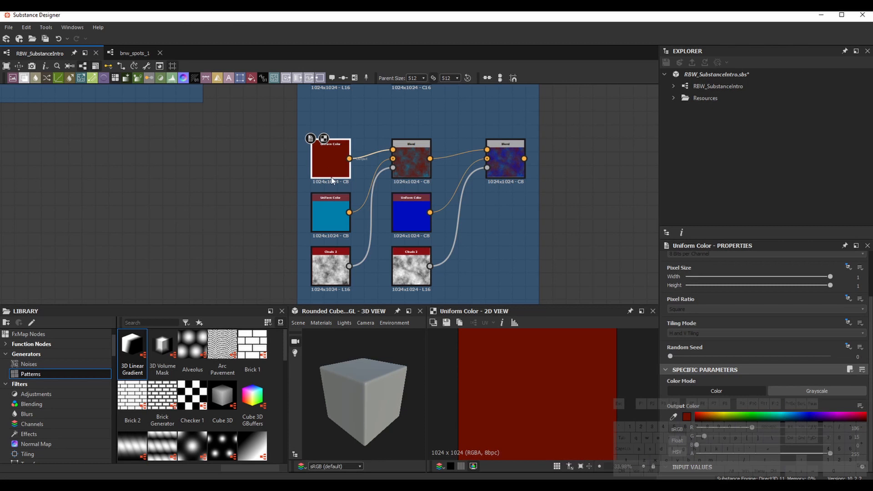
double_click(335, 220)
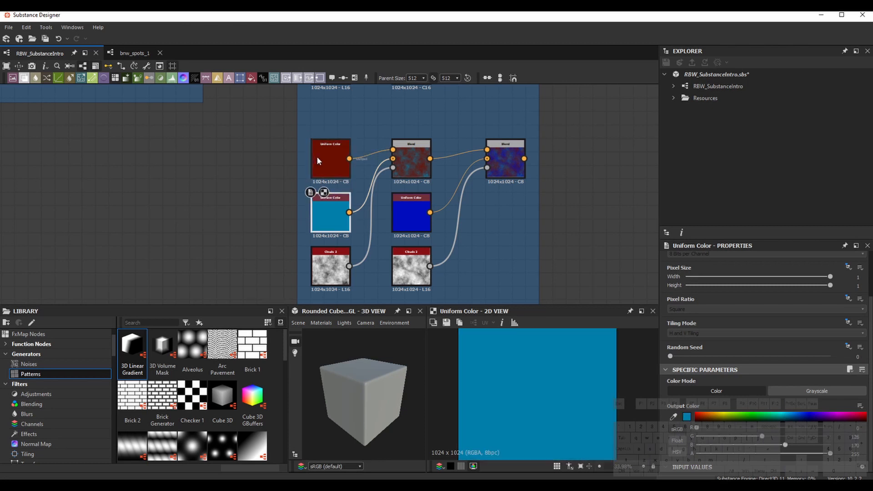
double_click(411, 164)
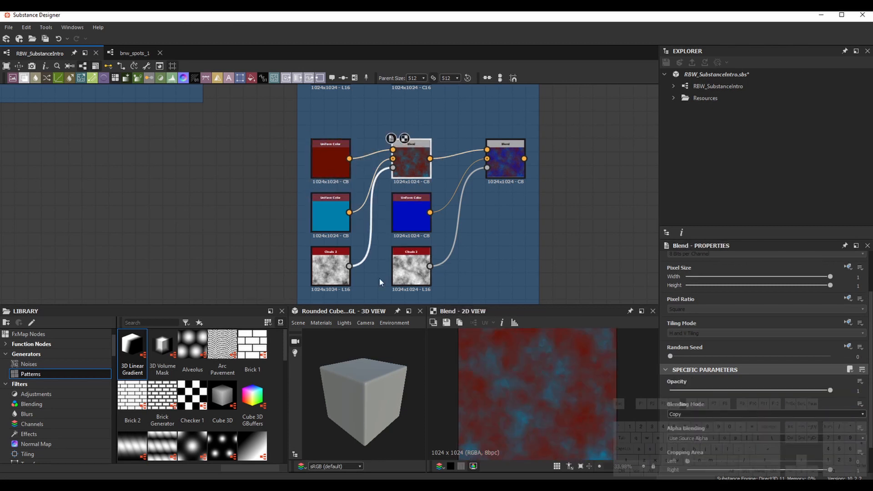
double_click(505, 165)
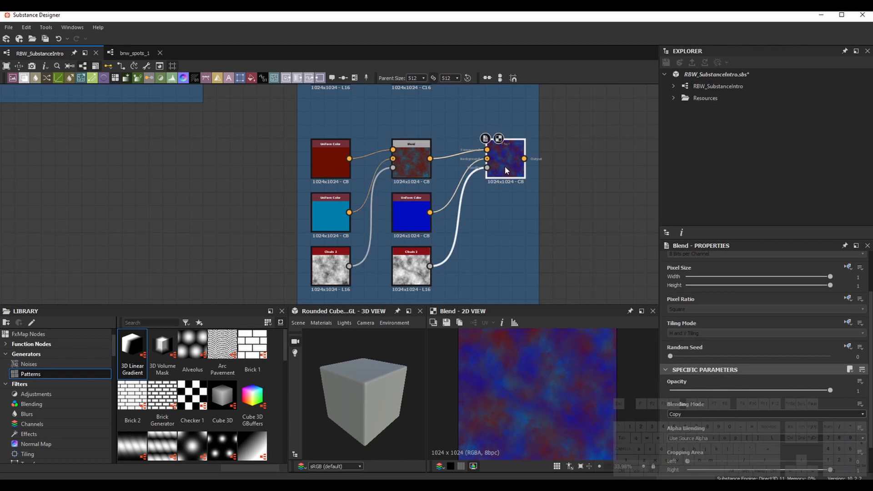
left_click(520, 245)
scroll(532, 359, "down", 1)
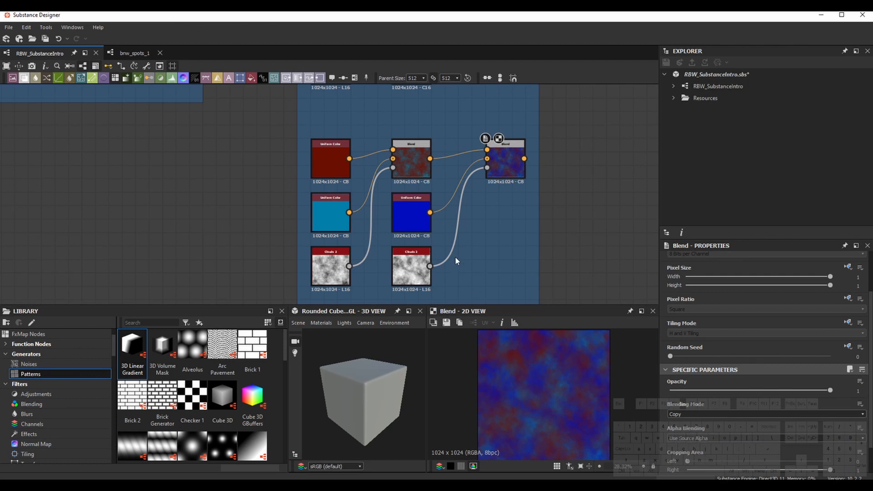
middle_click_drag(566, 144, 503, 163)
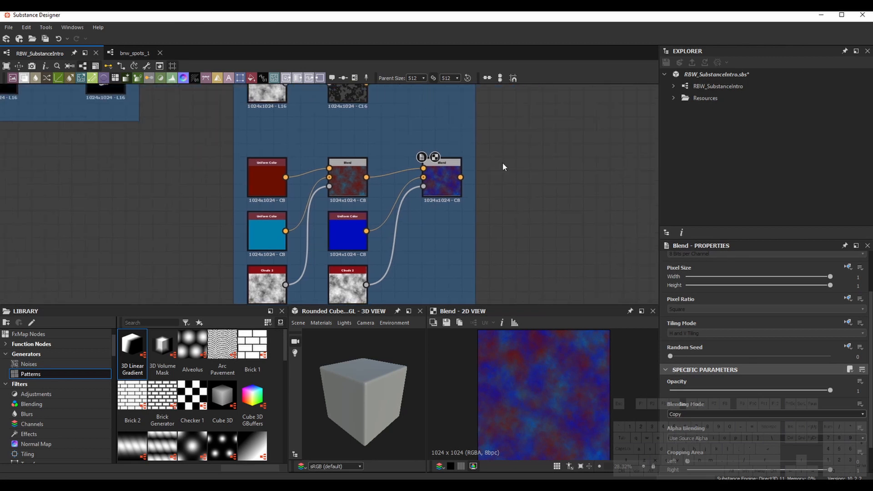
scroll(502, 166, "down", 3)
scroll(496, 164, "up", 2)
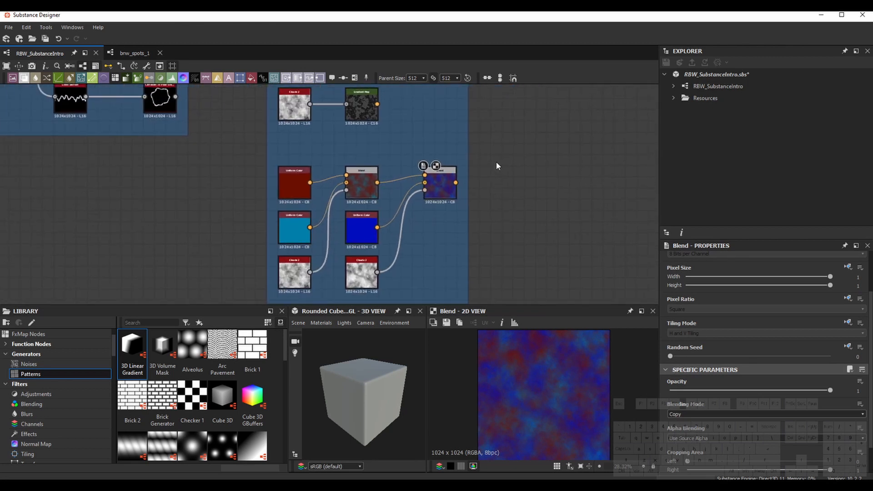
double_click(363, 107)
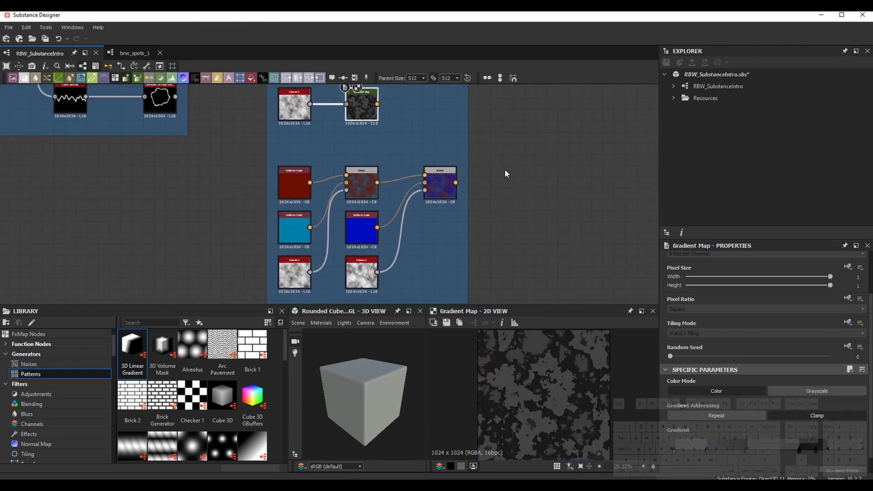
Add a Shape node in an empty area of the graph, away from the existing frames
right_click_drag(504, 168, 453, 183)
left_click(453, 160)
scroll(454, 159, "down", 3)
middle_click_drag(499, 149, 462, 199)
scroll(492, 135, "down", 3)
middle_click_drag(512, 179, 488, 190)
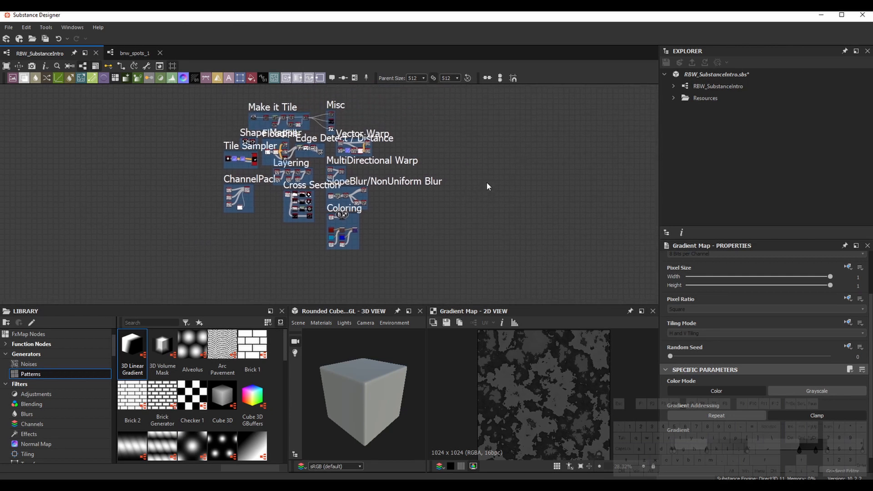
middle_click_drag(573, 210, 439, 203)
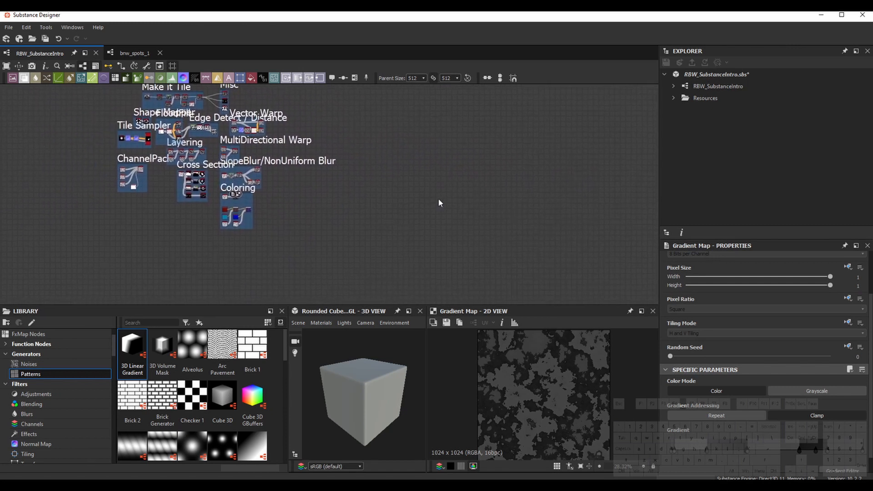
scroll(394, 211, "up", 2)
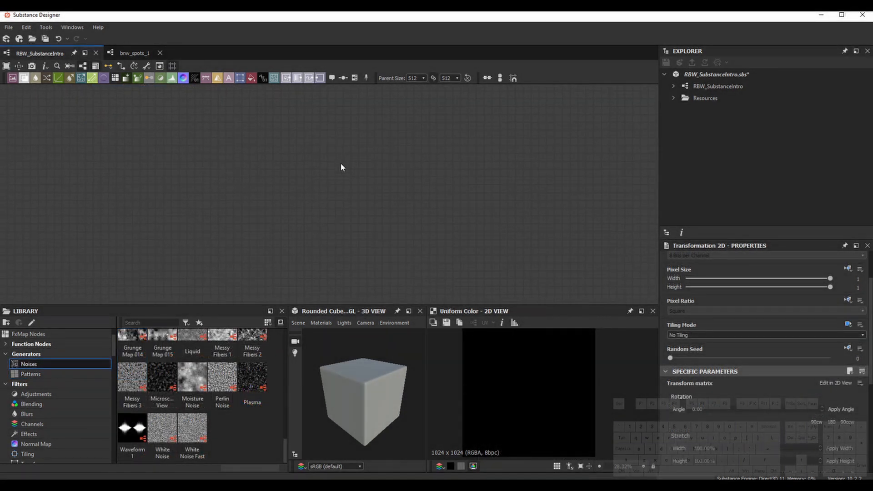
key("space")
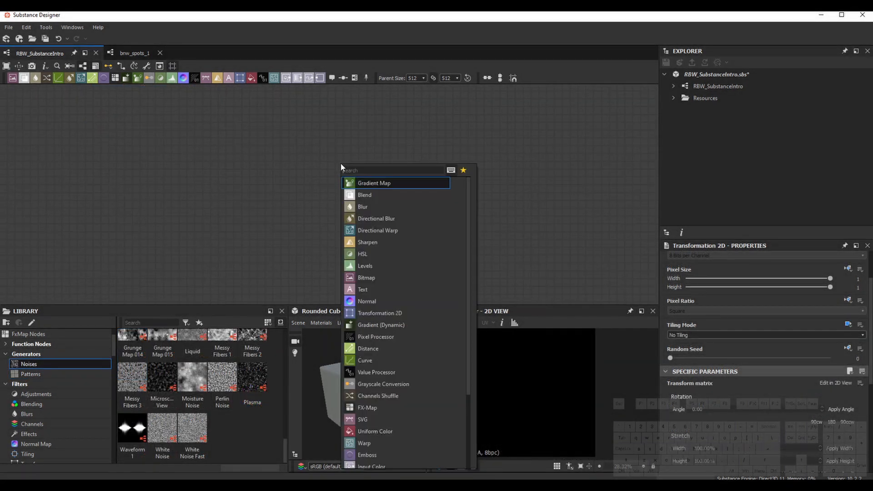
type("shape")
key("Return")
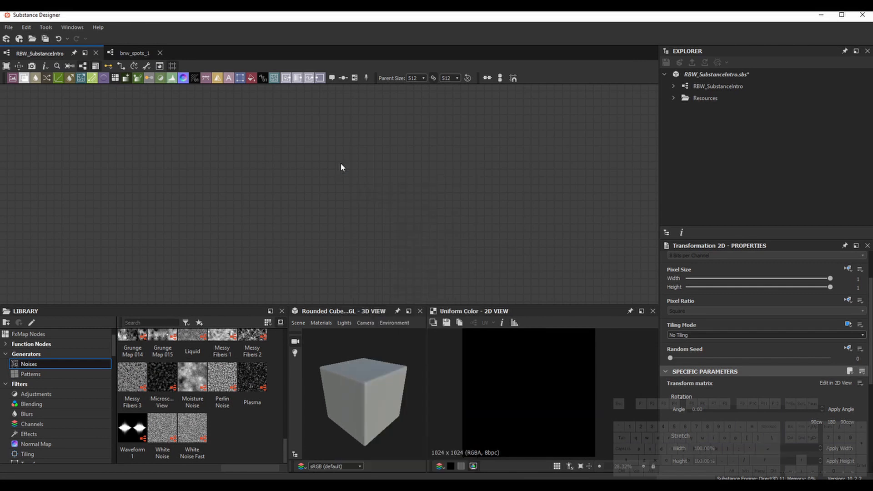
scroll(694, 353, "down", 6)
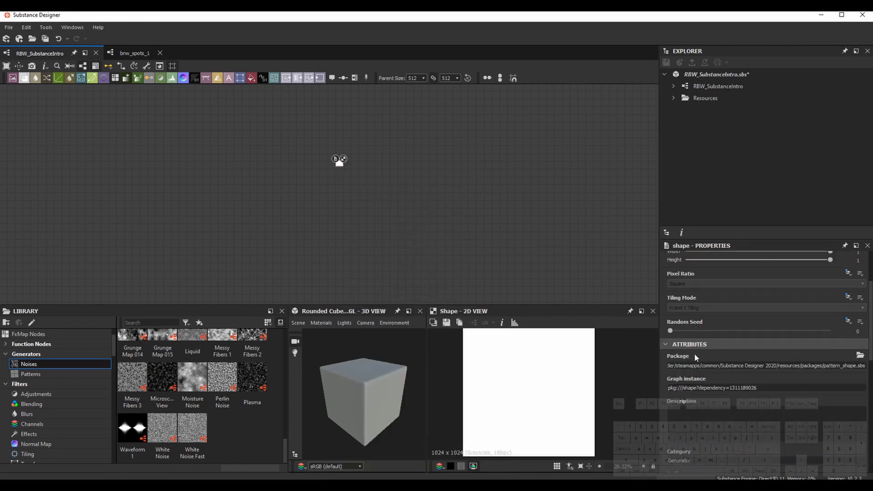
Set the Shape node's pattern to Thorn and connect it to a new Transformation 2D node placed beside it
left_click(698, 372)
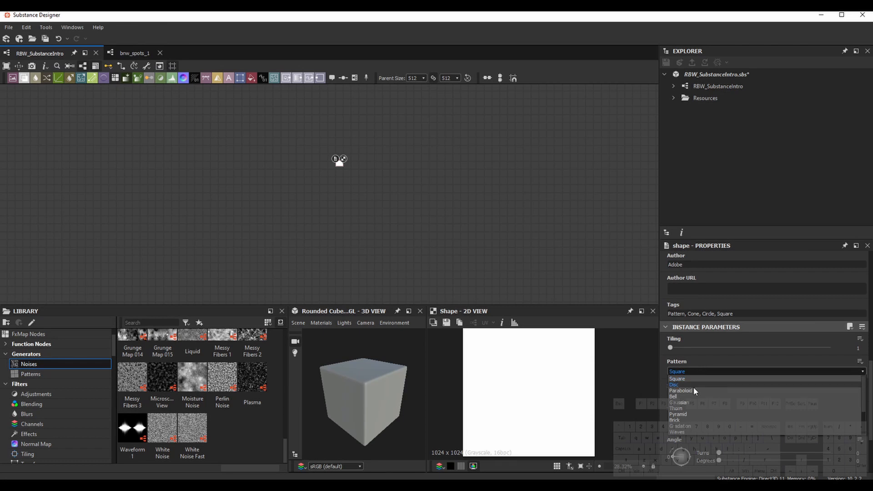
left_click(689, 408)
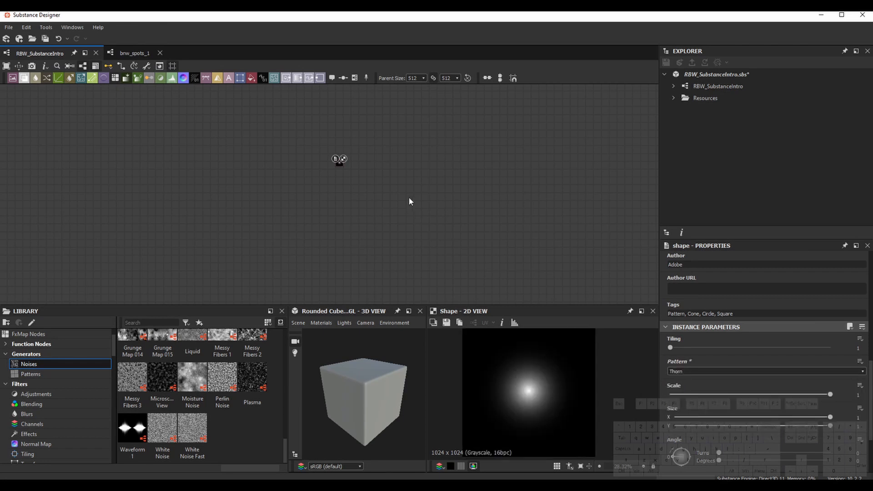
key("space")
type("tra")
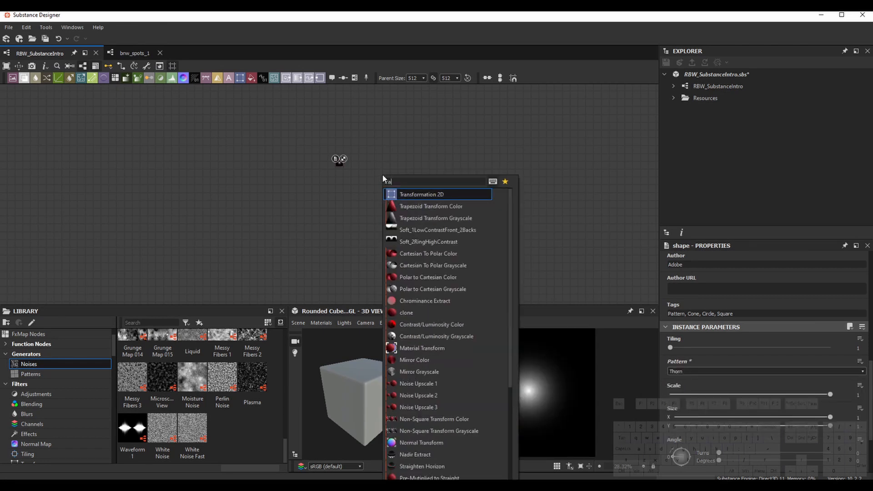
key("Return")
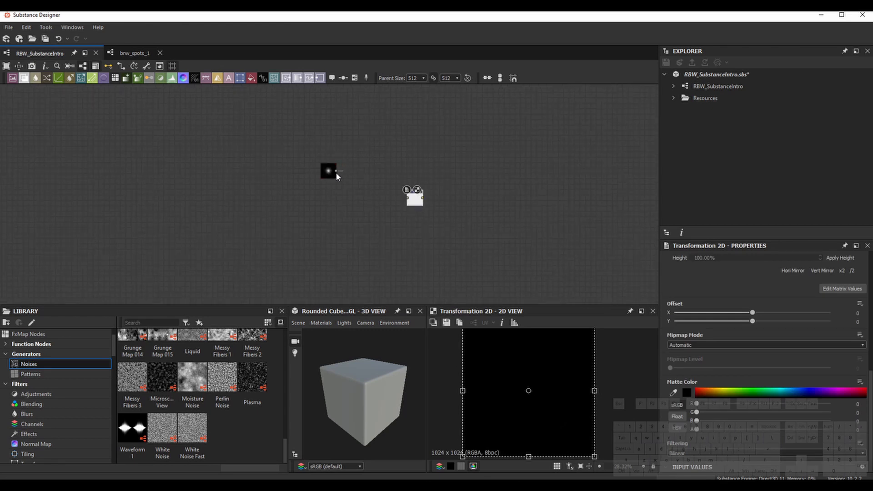
left_click_drag(336, 172, 367, 179)
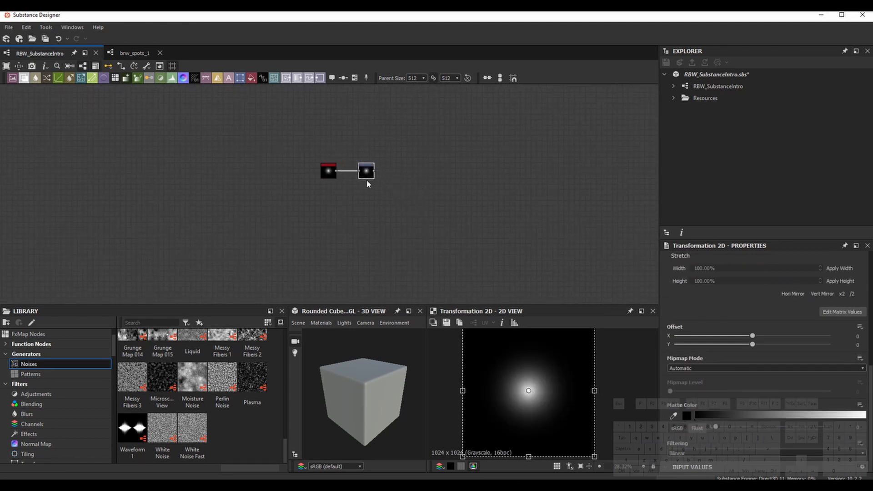
Set the Transformation 2D node's tiling mode to an absolute value of No Tiling
scroll(822, 364, "up", 10)
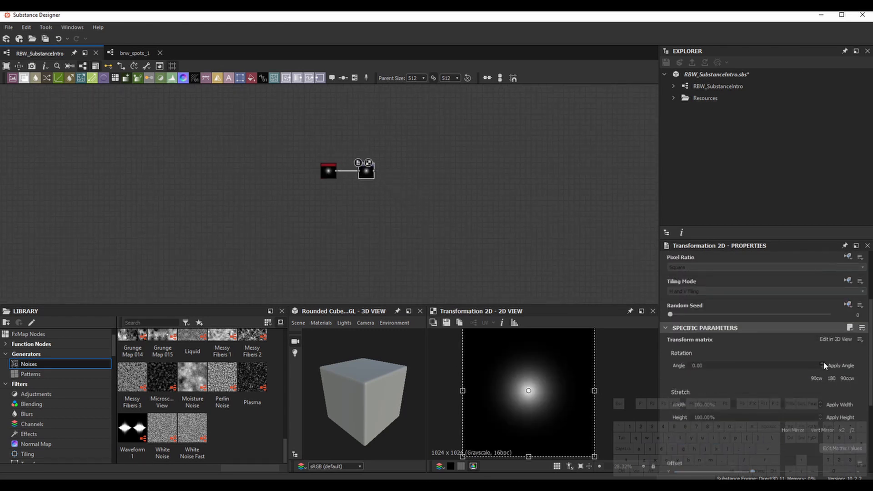
left_click(848, 379)
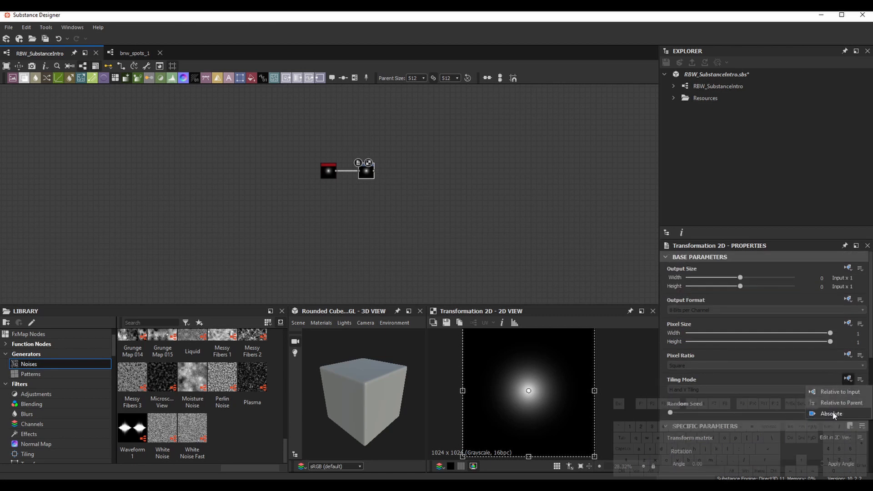
left_click(837, 411)
left_click(744, 390)
left_click(726, 400)
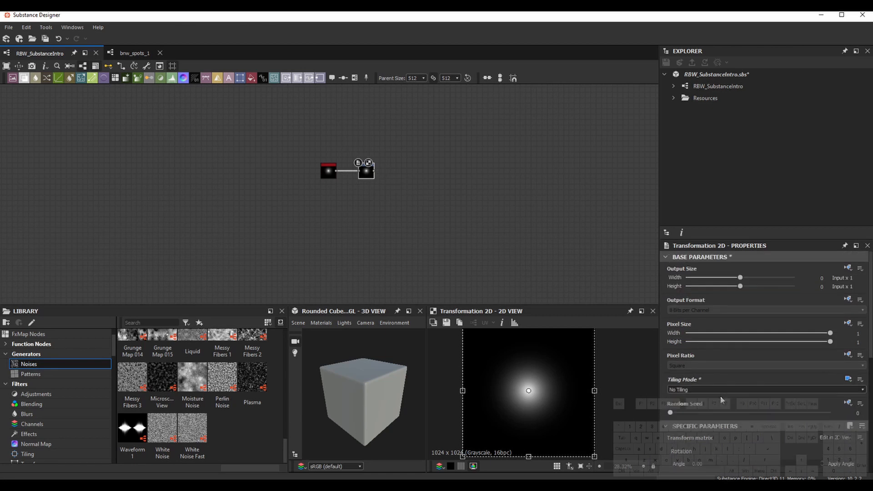
Try reshaping the thorn with the upper transform handle in the 2D preview and undo the distortion
scroll(532, 381, "down", 1)
scroll(534, 377, "down", 2)
key("ctrl+z")
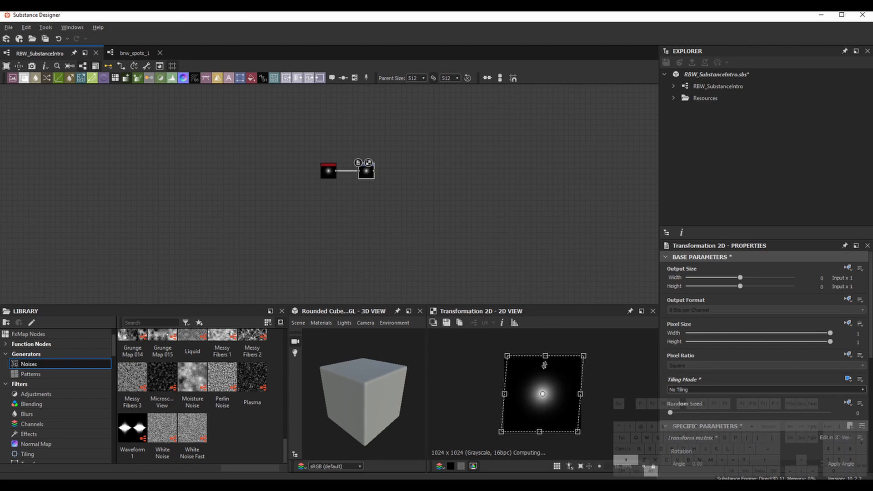
left_click_drag(543, 356, 543, 364)
key("ctrl+z")
Set the Transformation 2D node's stretch height to 10% to flatten the thorn into a thin streak
scroll(792, 441, "down", 3)
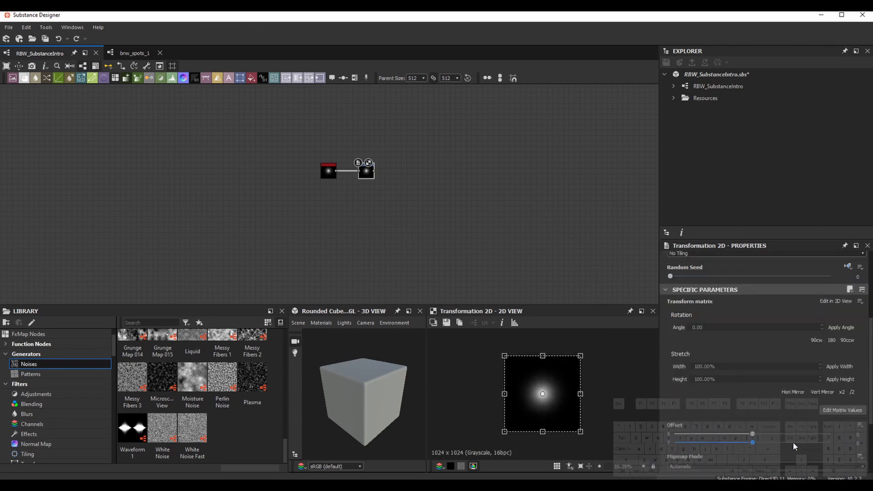
left_click(723, 381)
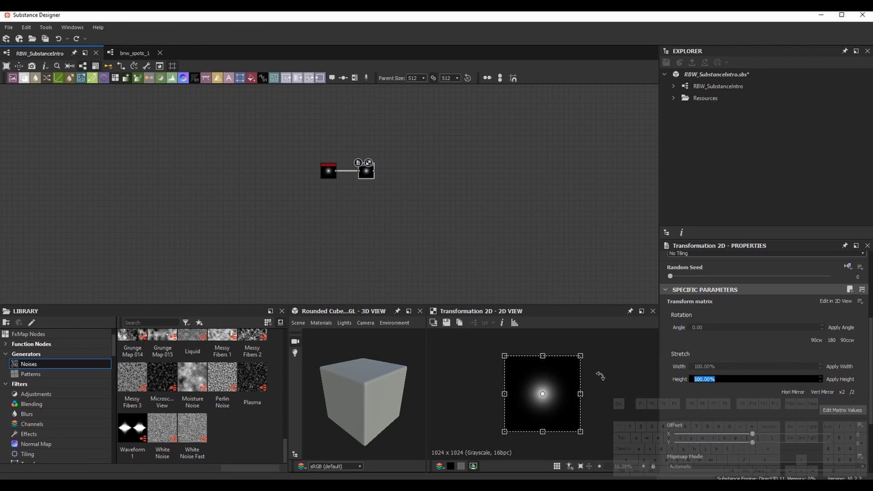
type("10")
key("Return")
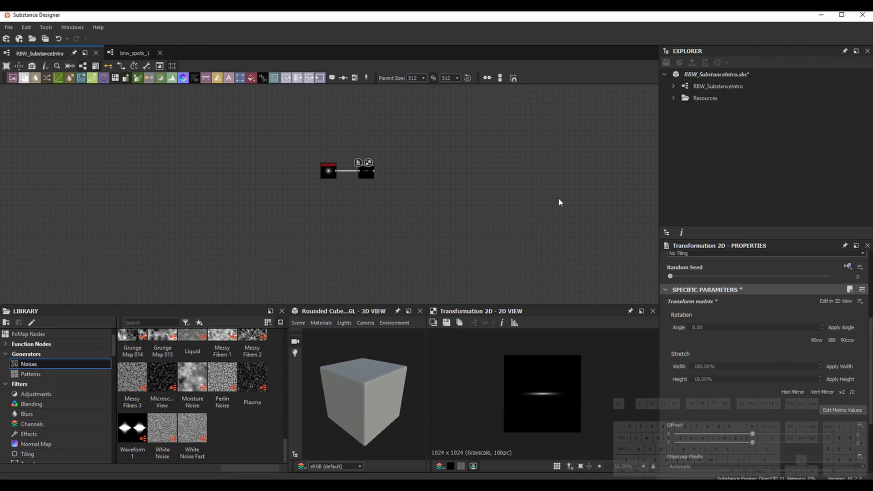
Move the Transformation 2D node farther from the Shape node to make room between them
scroll(523, 396, "up", 2)
scroll(367, 177, "up", 3)
scroll(367, 174, "up", 1)
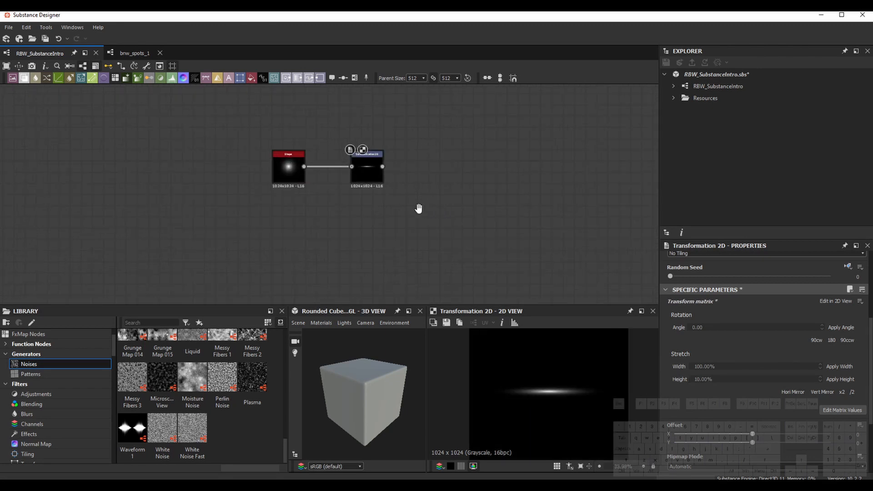
middle_click_drag(418, 208, 365, 204)
left_click_drag(321, 177, 364, 175)
left_click(310, 205)
middle_click_drag(311, 206, 348, 212)
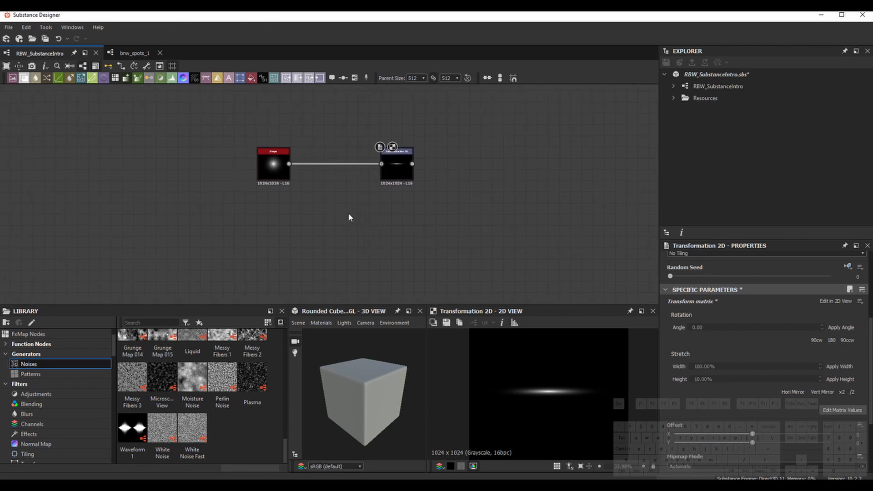
Add an Anisotropic Noise node with Y Amount 76 and Smoothness 0.52
key("space")
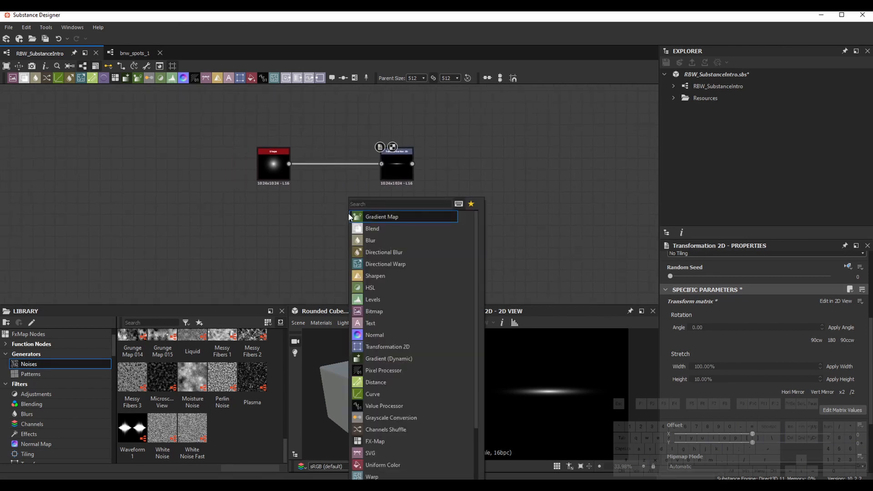
type("noise")
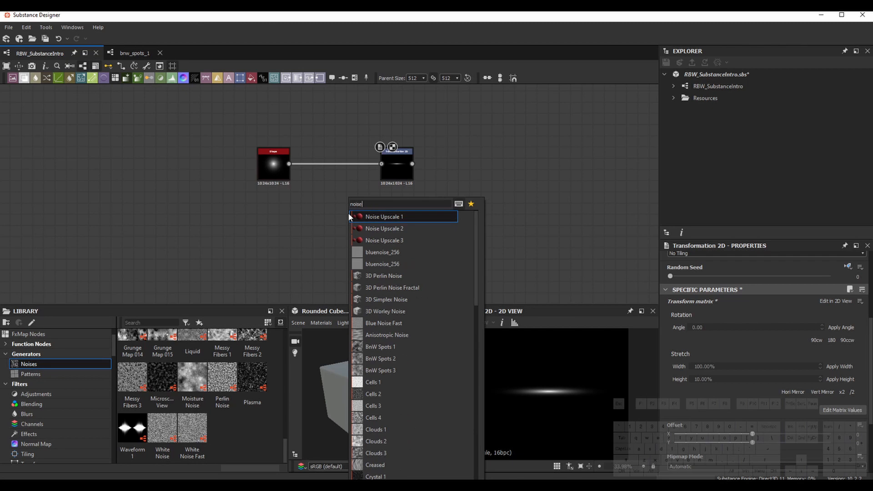
left_click(401, 335)
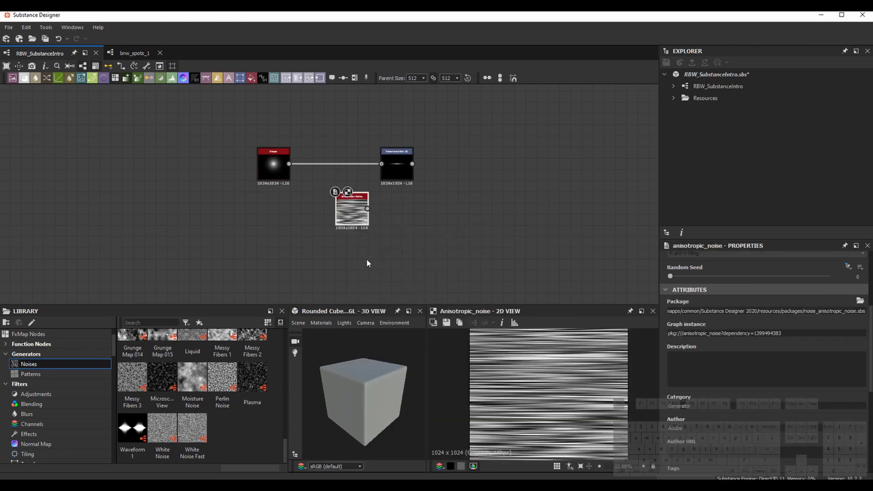
scroll(727, 337, "down", 5)
left_click(722, 333)
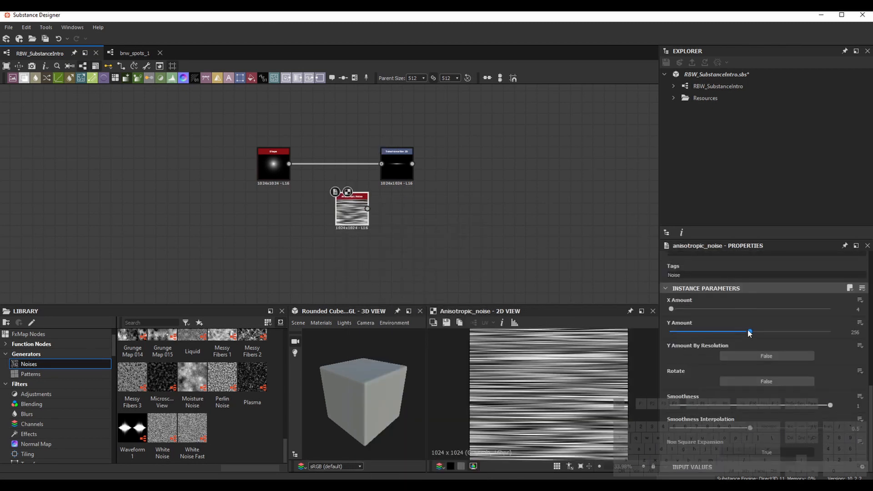
left_click_drag(723, 333, 694, 332)
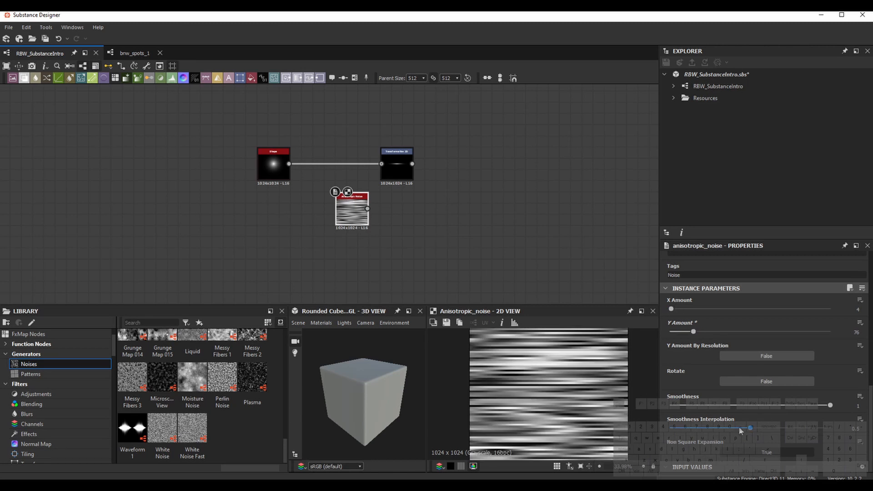
left_click(754, 405)
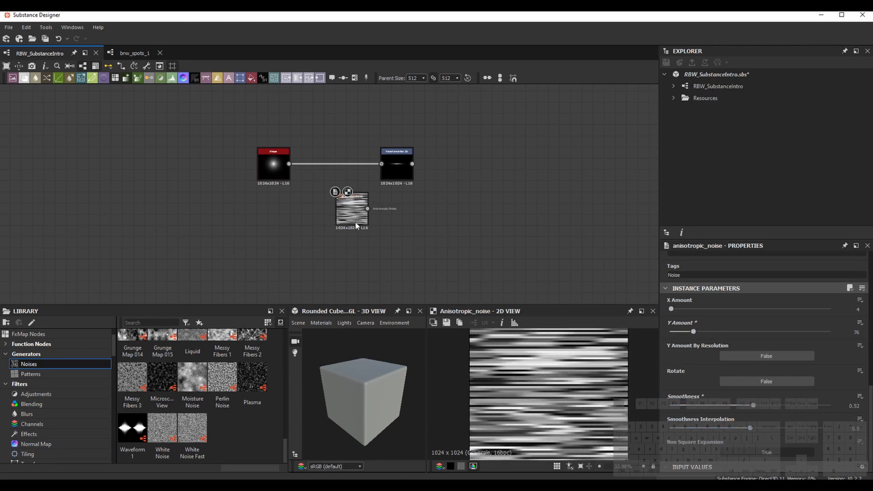
Move the Anisotropic Noise node to the free area below the Shape node
left_click_drag(355, 223, 271, 240)
left_click(322, 245)
middle_click_drag(271, 249, 318, 236)
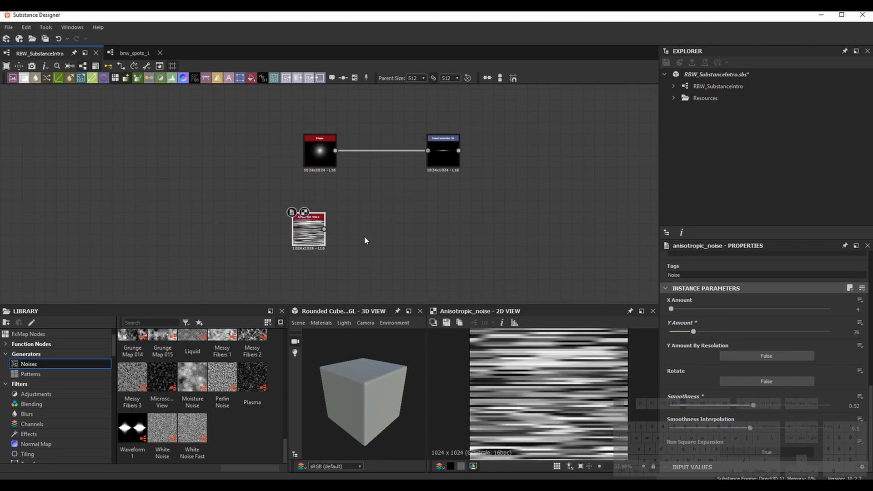
Add a Blur HQ Grayscale node, connect the Anisotropic Noise output to it and align it beside the noise node
key("space")
type("blur")
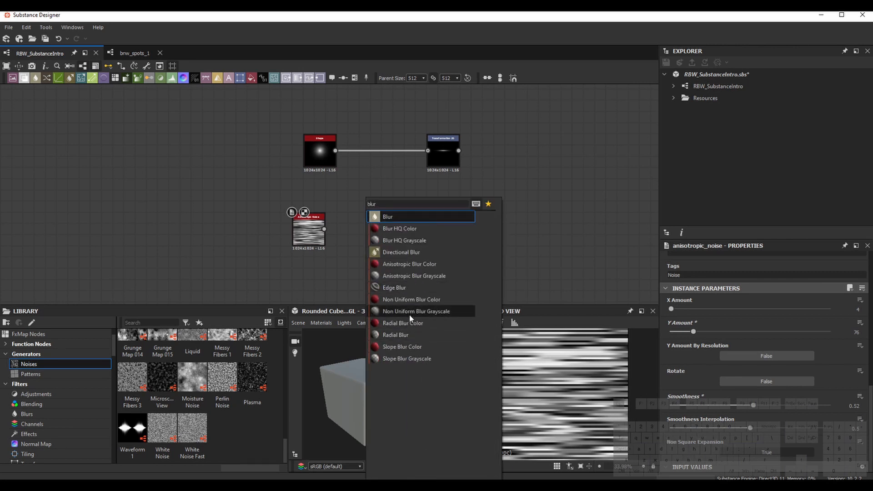
left_click(410, 242)
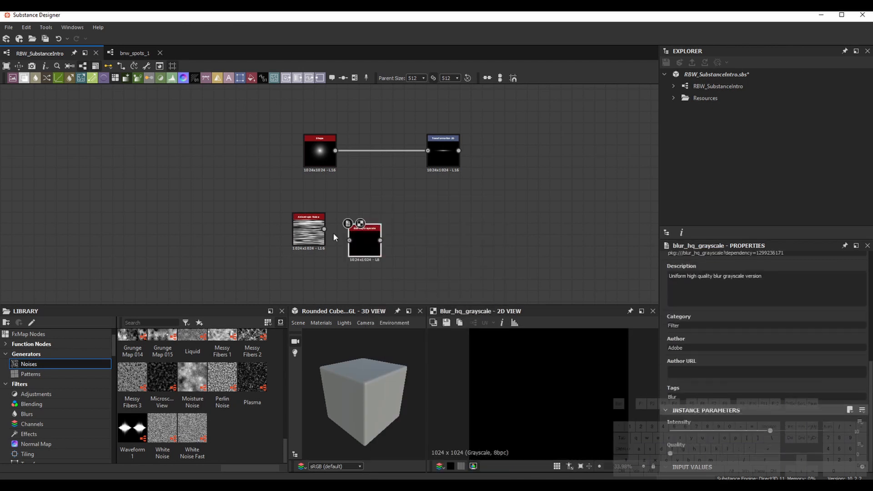
left_click_drag(324, 230, 350, 241)
left_click_drag(362, 241, 350, 230)
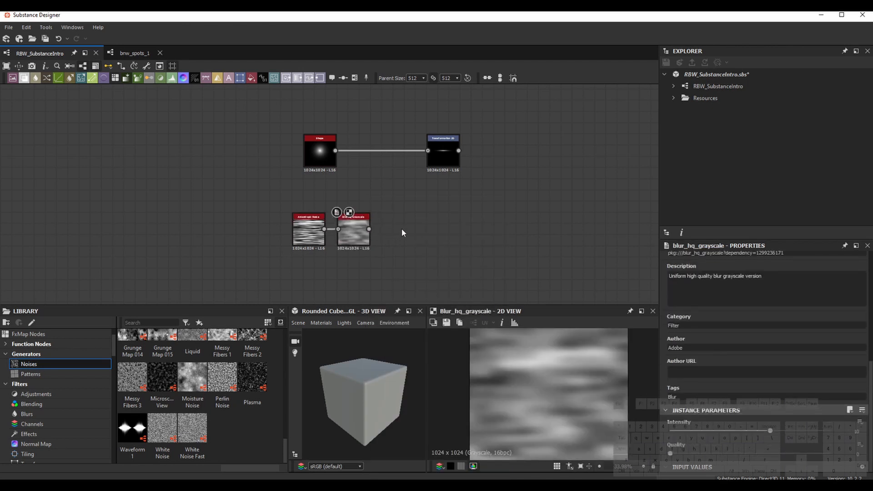
Add a Blend node with the Shape as foreground over the blurred noise, using the Multiply blending mode
key("space")
type("blend")
key("Return")
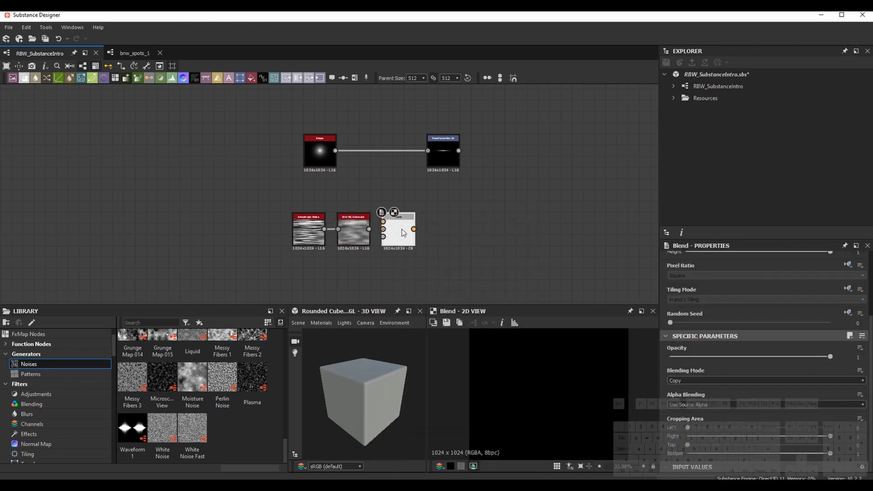
left_click_drag(335, 151, 395, 217)
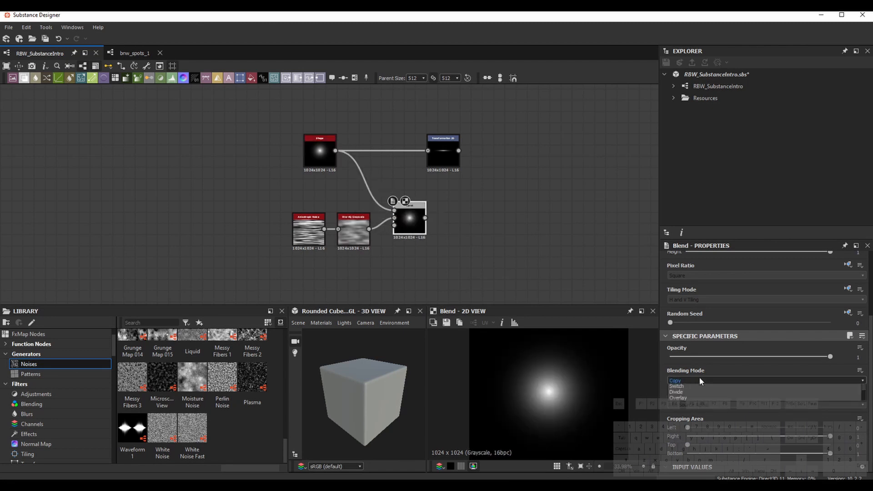
left_click(700, 379)
left_click(698, 409)
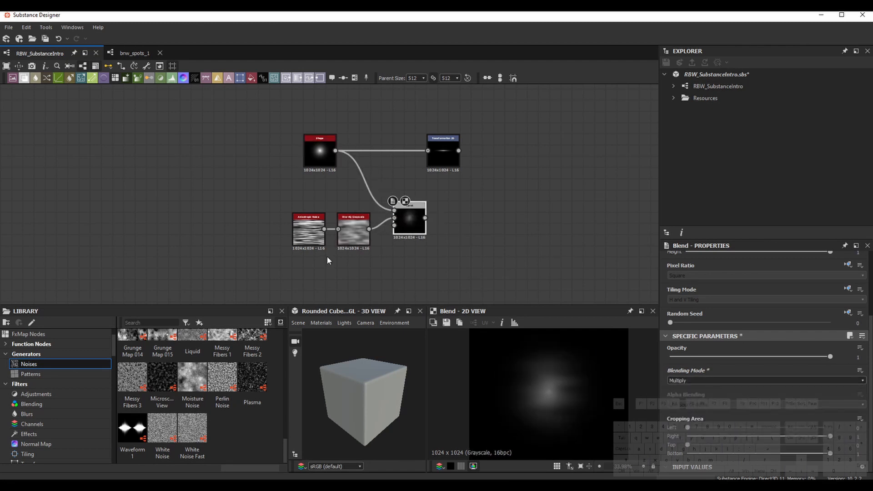
Set the Anisotropic Noise's Y Amount to 20 and feed the Blend output into the Transformation 2D node
left_click(324, 243)
mouse_move(671, 332)
left_mouse_down()
mouse_move(691, 333)
mouse_move(677, 333)
left_mouse_up()
left_click_drag(425, 218, 448, 157)
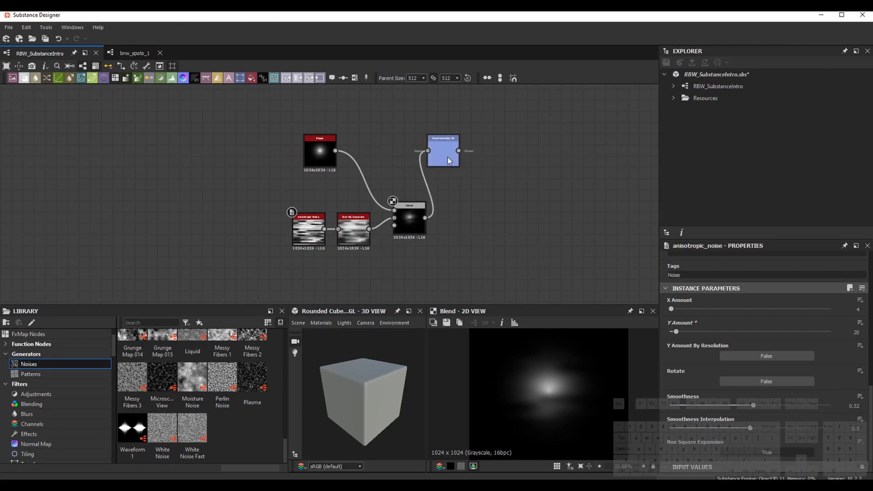
left_click(448, 160)
Add a Directional Blur node and connect the Transformation 2D output to it, aligning the two nodes
left_click(533, 198)
key("space")
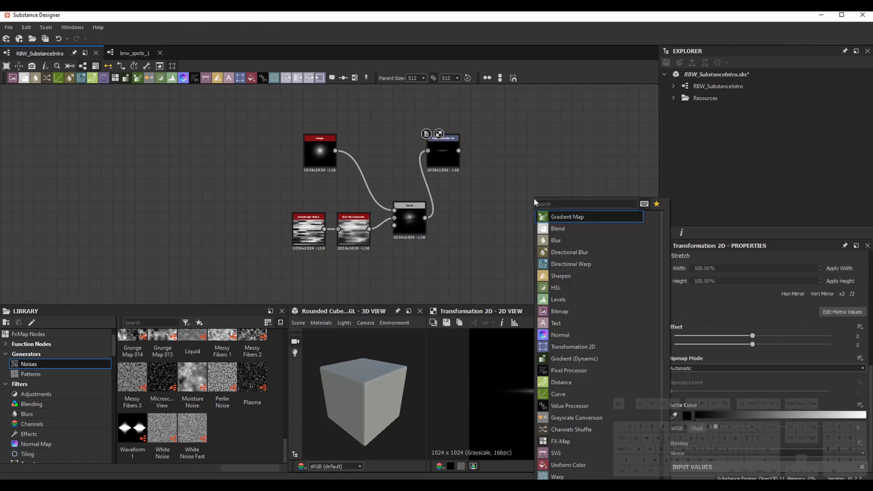
type("mo")
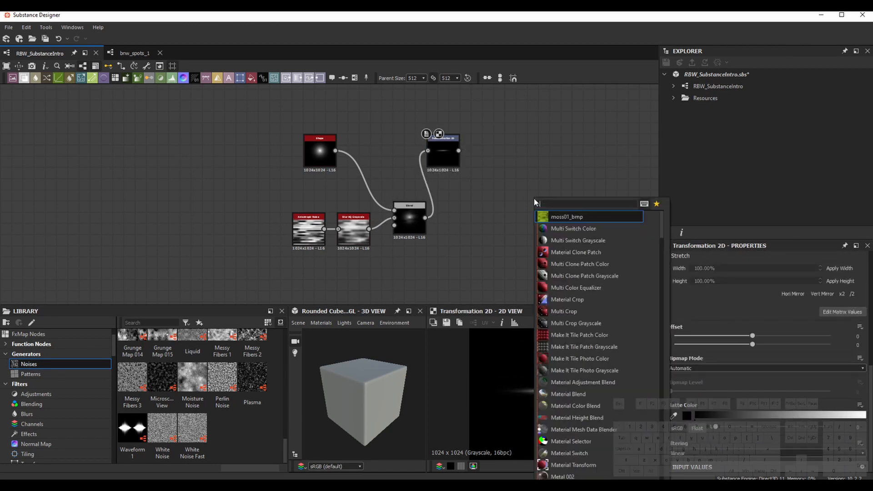
key("BackSpace")
key("BackSpace")
type("blur")
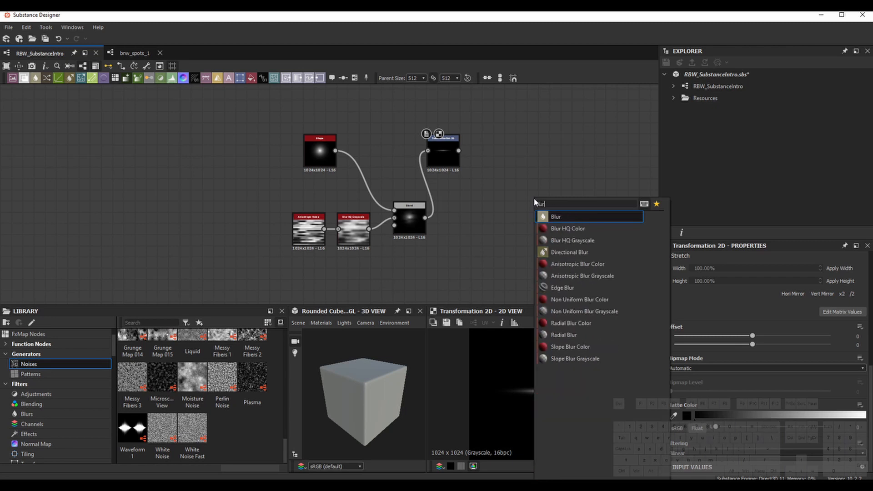
left_click(577, 252)
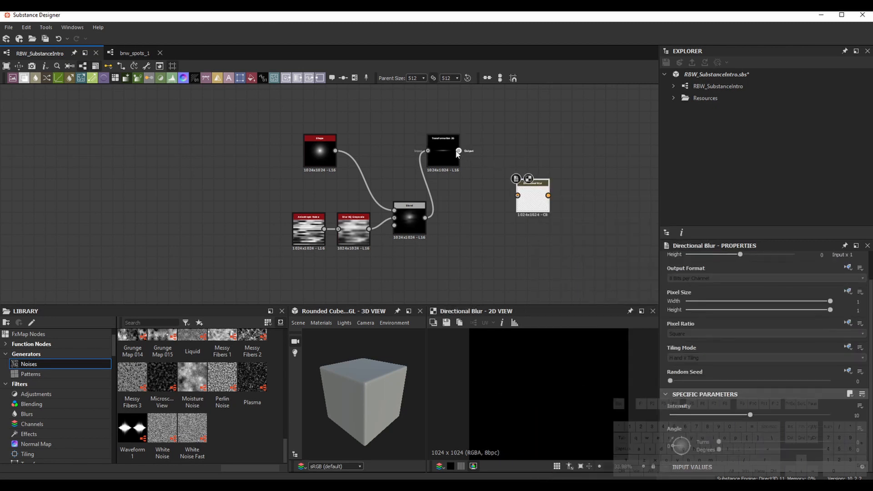
left_click_drag(459, 150, 527, 155)
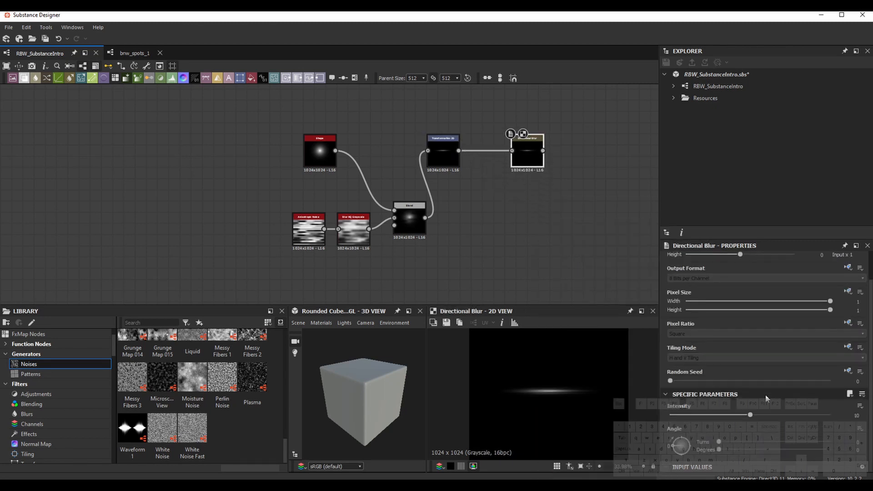
Set the Directional Blur's intensity to 64
left_click_drag(761, 413, 832, 415)
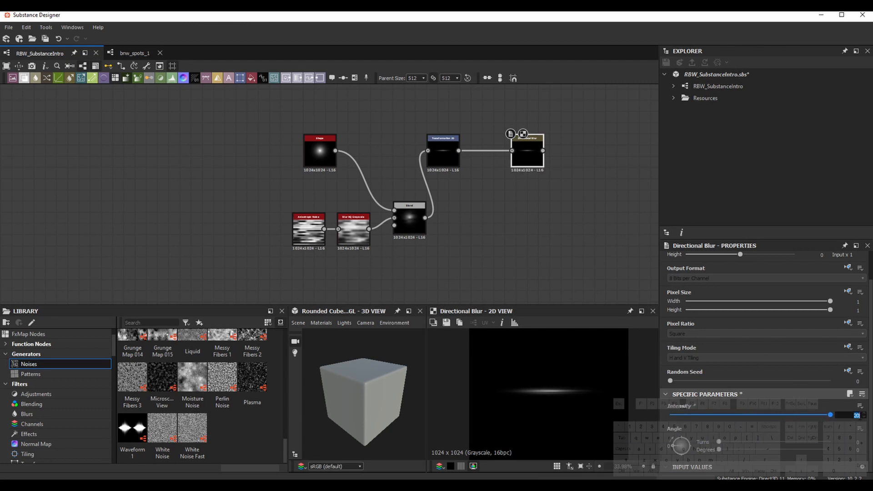
type("64")
key("Return")
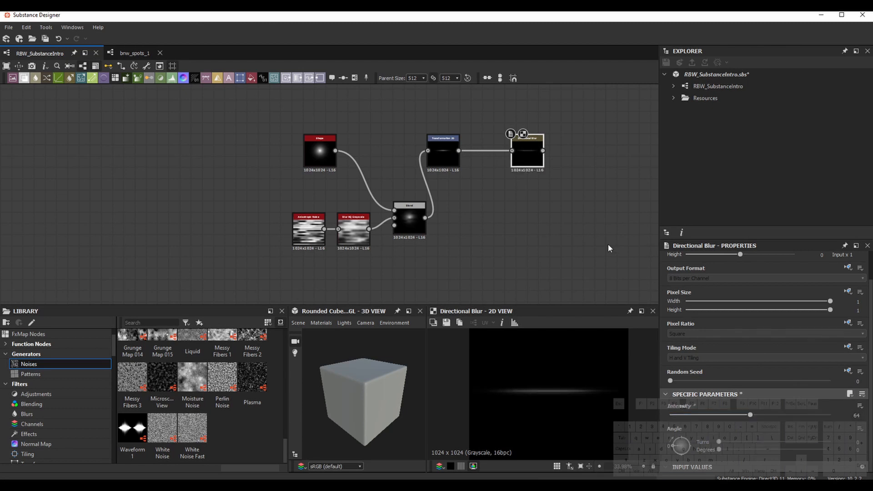
Add a Blend node with the Directional Blur output as foreground and the Shape output as background
key("f")
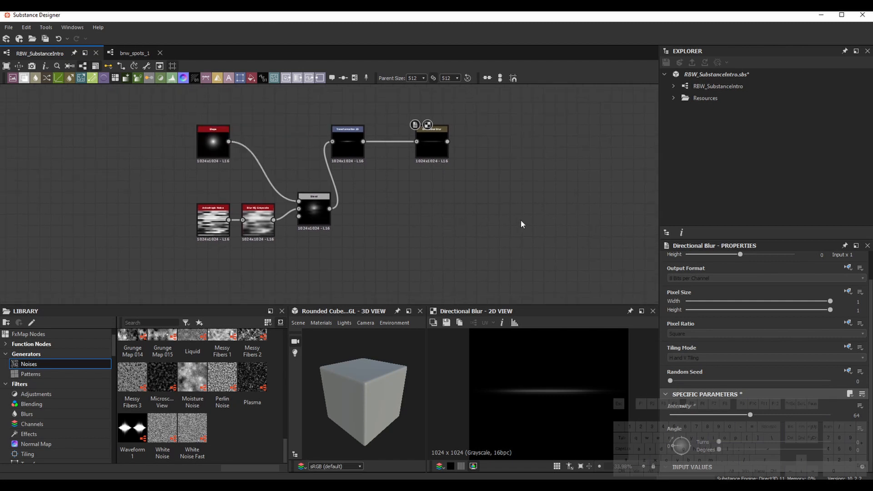
key("space")
type("blend")
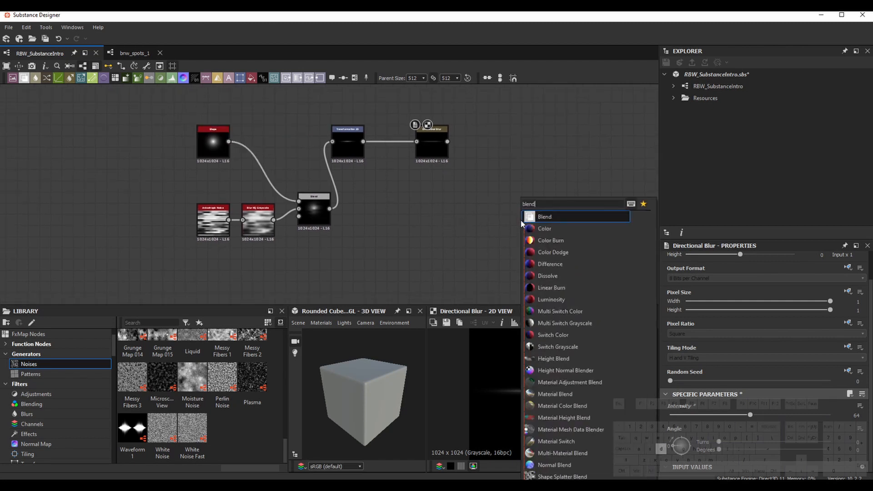
key("Return")
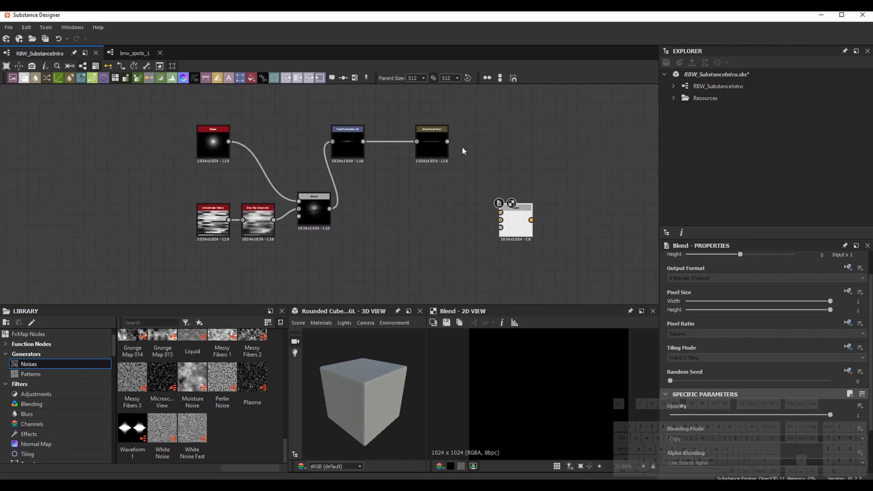
left_click_drag(482, 188, 501, 212)
left_click_drag(518, 218, 522, 171)
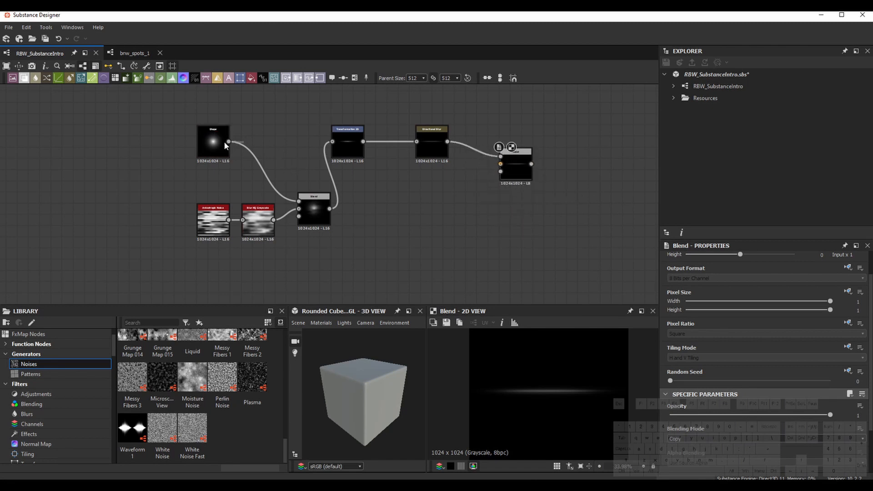
left_click_drag(230, 144, 509, 161)
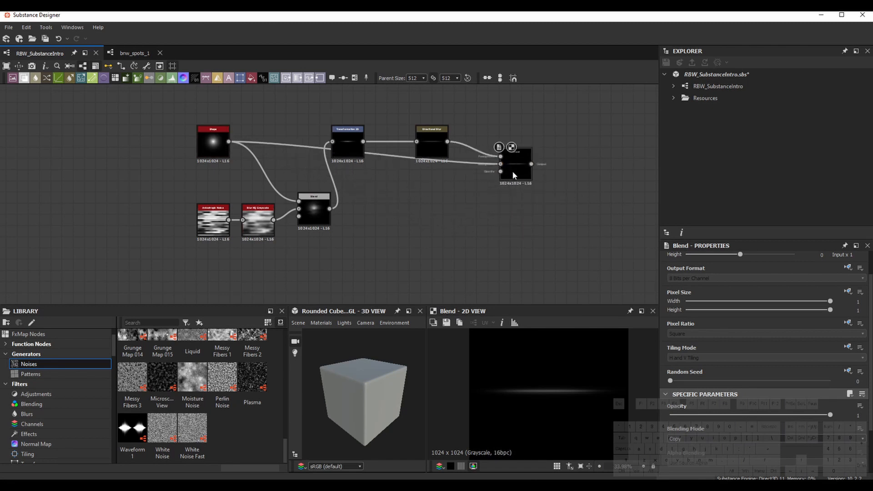
Try the Max (Lighten) blending mode on the new Blend node, and settle on Screen
left_click(512, 171)
scroll(753, 431, "down", 3)
left_click(698, 380)
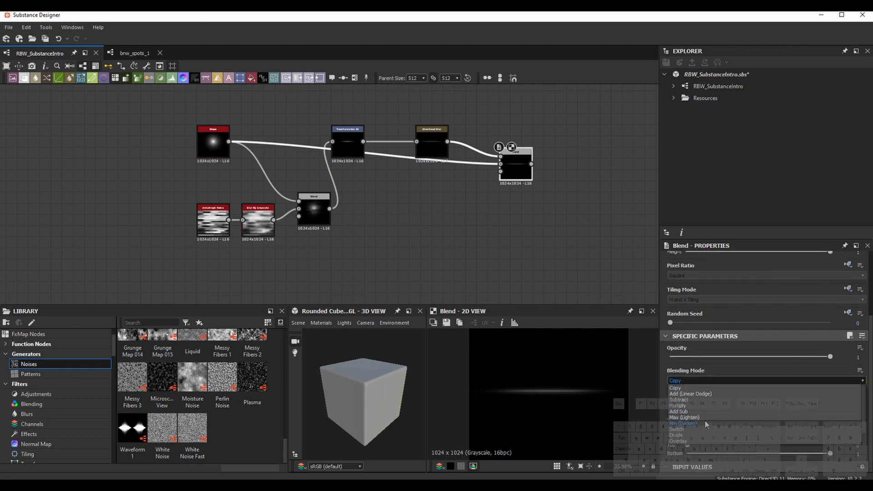
left_click(685, 417)
left_click(710, 381)
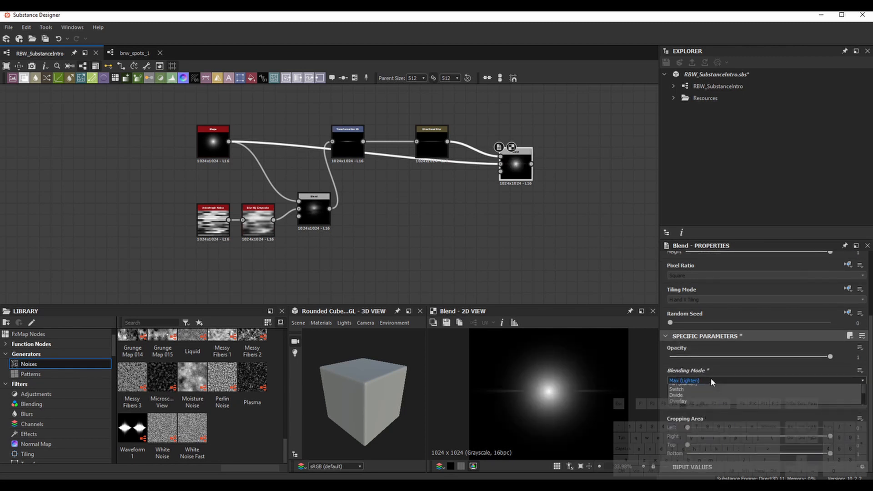
left_click(692, 436)
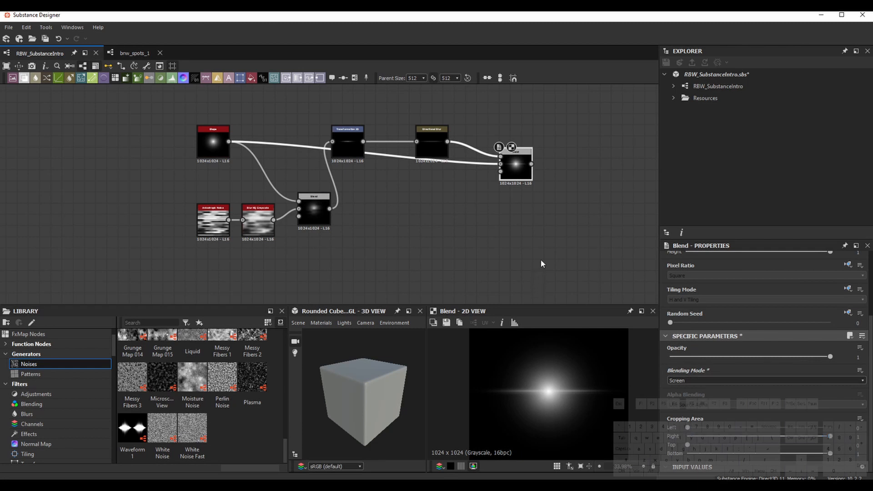
Try a 150% width stretch on the Transformation 2D node, undo it and apply 125% instead
left_click(348, 143)
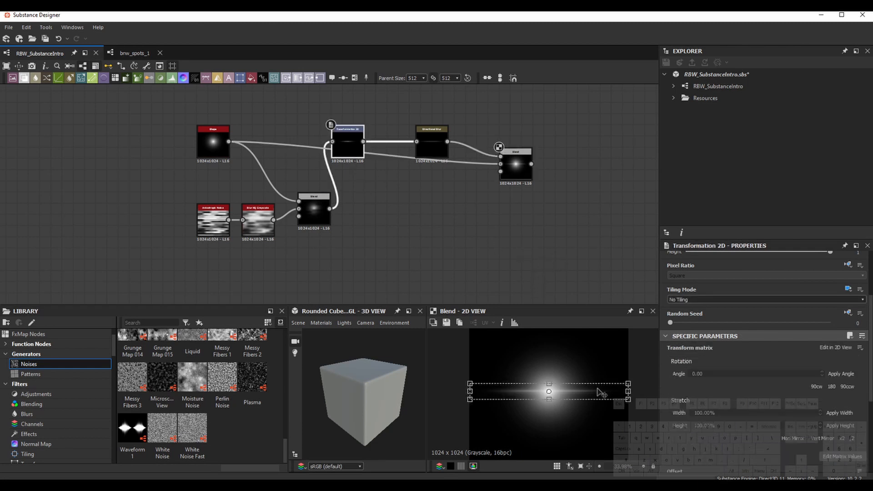
double_click(712, 415)
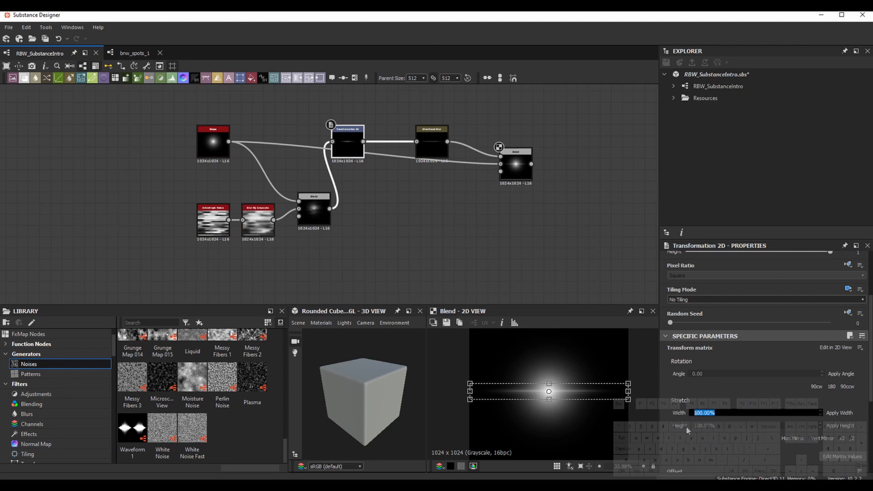
type("150")
key("Return")
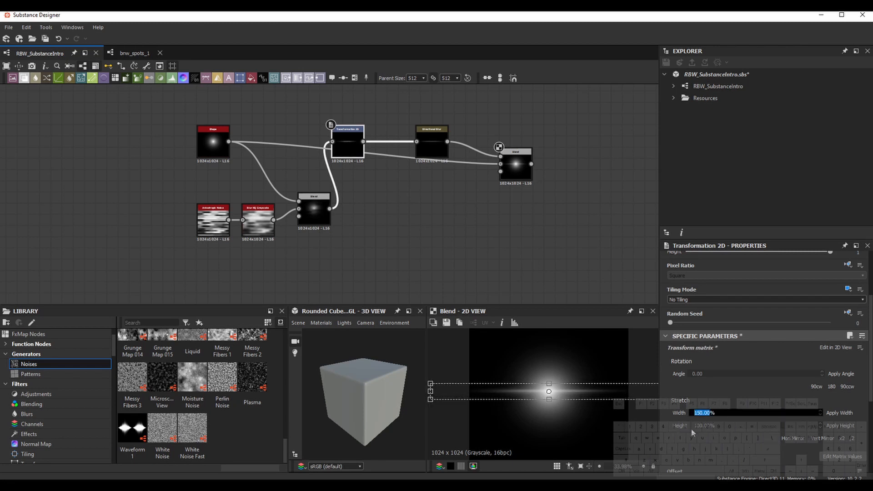
key("ctrl+z")
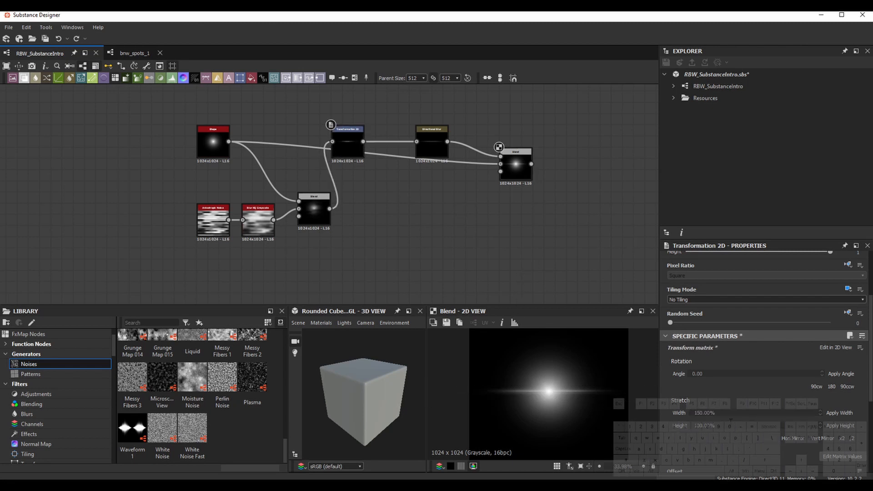
type("125")
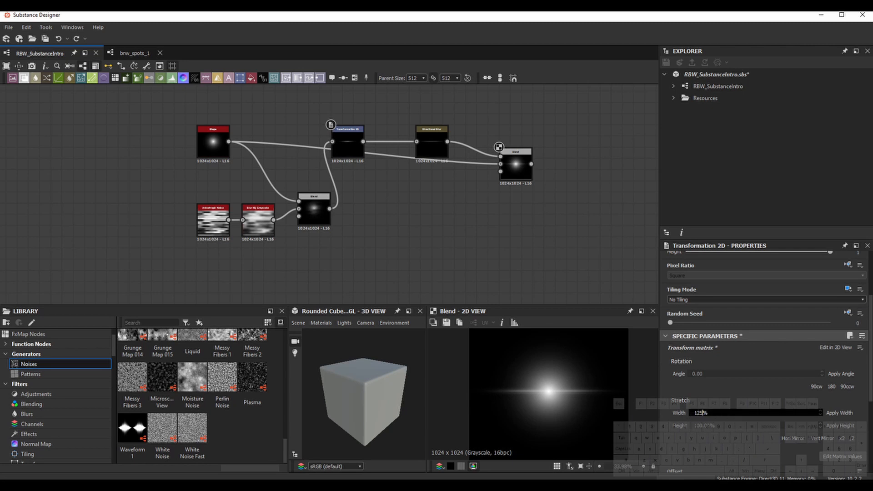
key("Return")
Add a Starburst node in the empty space above the existing node chain
middle_click_drag(498, 217, 469, 220)
scroll(526, 157, "down", 1)
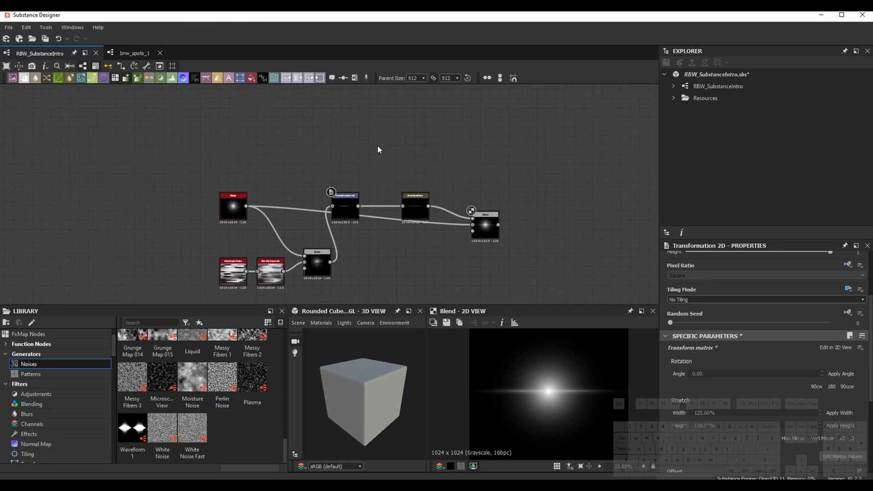
key("space")
type("starb")
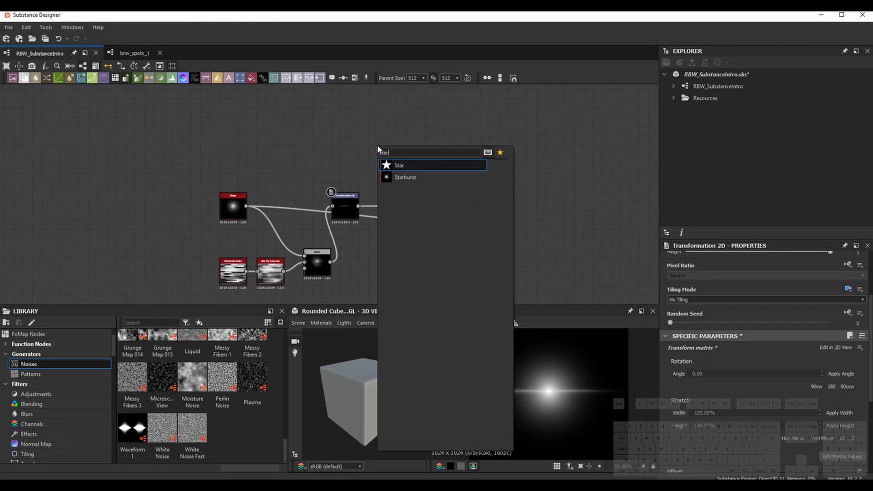
left_click(414, 179)
Set the Starburst's Size Min to 0.04, Size Max to 1.25 and Size Variation to 0.39
scroll(747, 422, "down", 5)
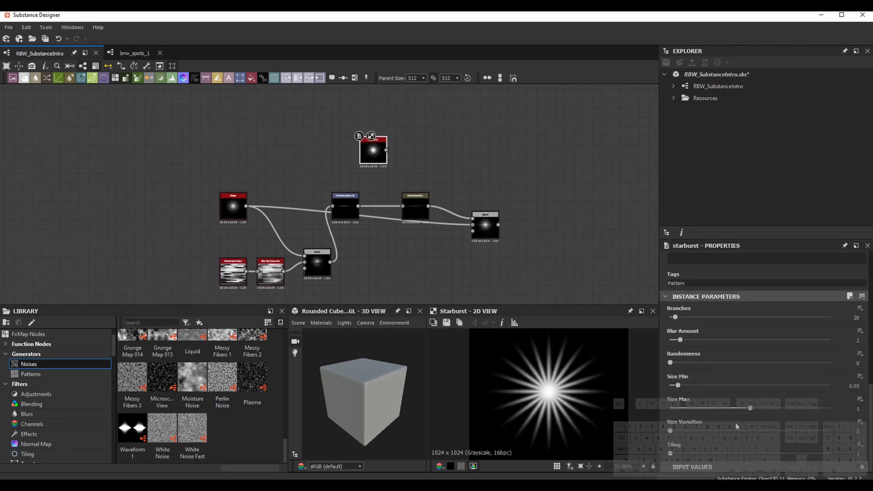
mouse_move(677, 385)
left_mouse_down()
mouse_move(740, 386)
mouse_move(677, 385)
left_mouse_up()
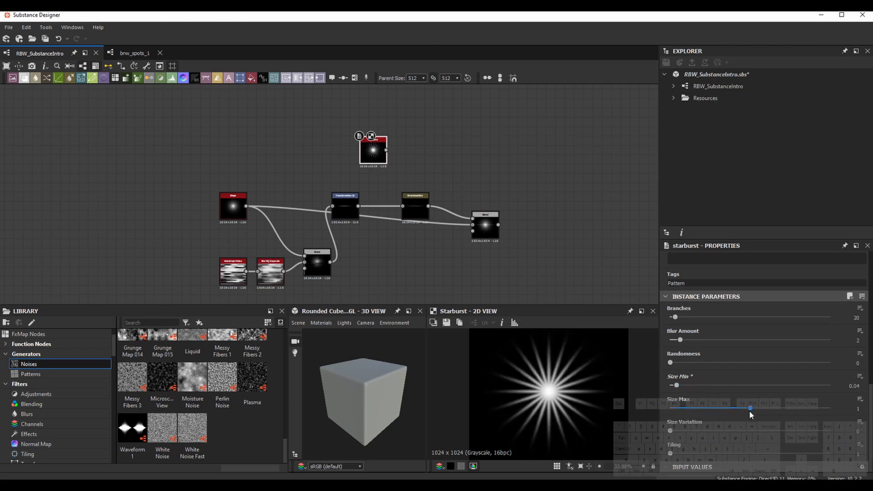
mouse_move(749, 410)
left_mouse_down()
mouse_move(721, 409)
mouse_move(754, 408)
left_mouse_up()
left_click(733, 429)
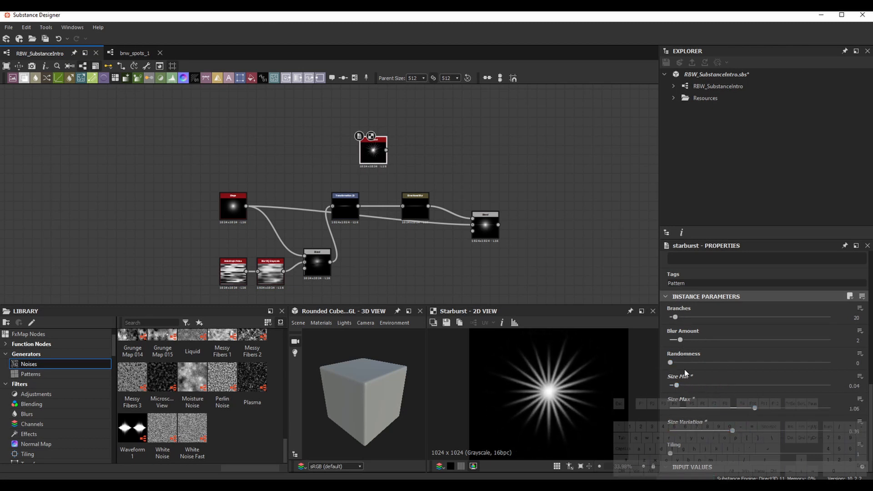
left_click(771, 409)
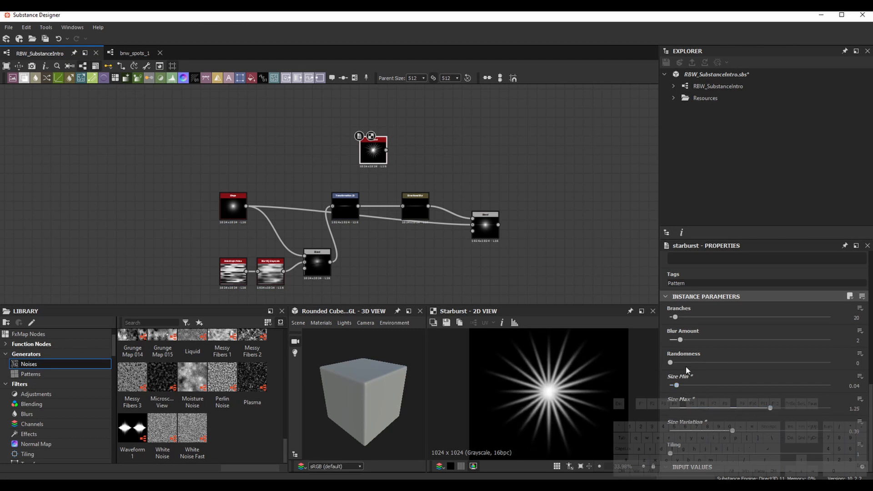
Refine the Starburst with Randomness 0.59, Blur Amount 2.36, Size Variation 0.41 and Size Min 0.07
left_click_drag(686, 365, 764, 362)
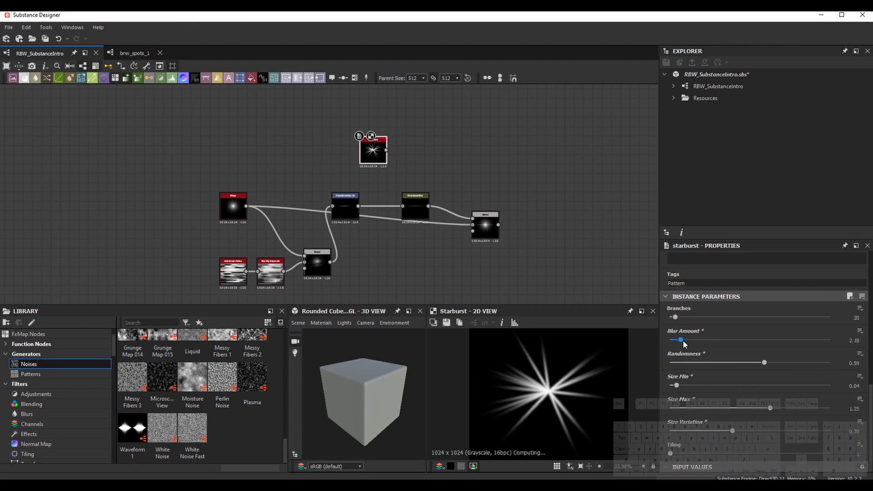
left_click_drag(683, 341, 686, 342)
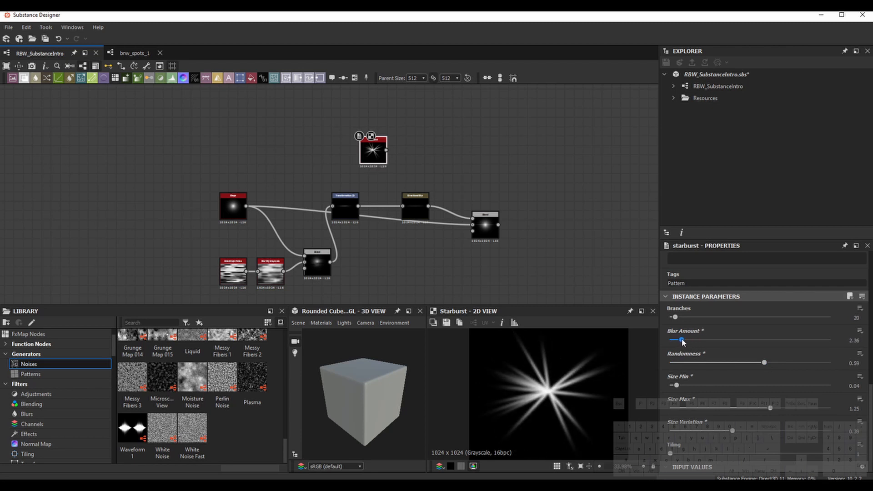
left_click_drag(728, 433, 737, 428)
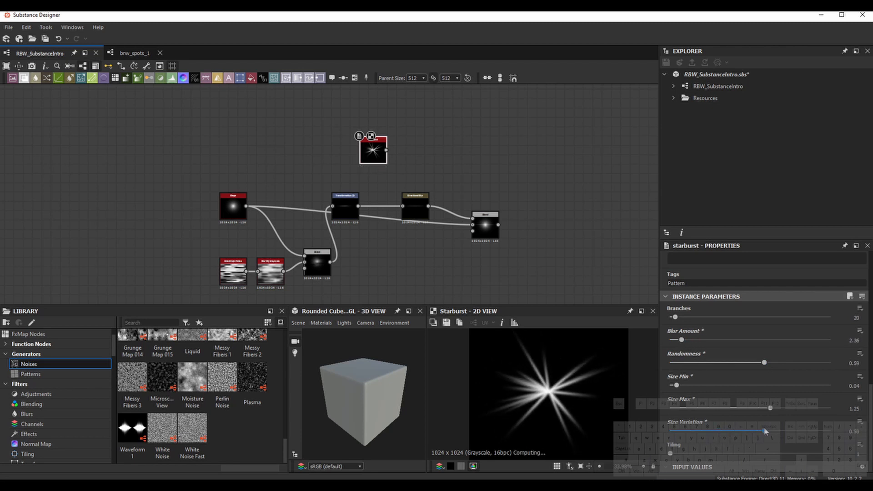
left_click_drag(679, 387, 683, 387)
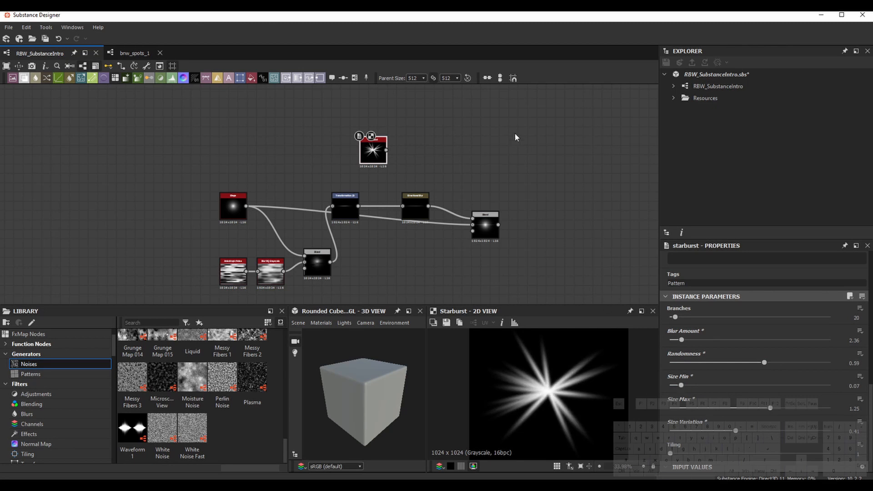
Make room beside the Starburst and add a Blend node combining the Starburst as foreground with the Shape as background
left_click_drag(374, 151, 304, 147)
key("space")
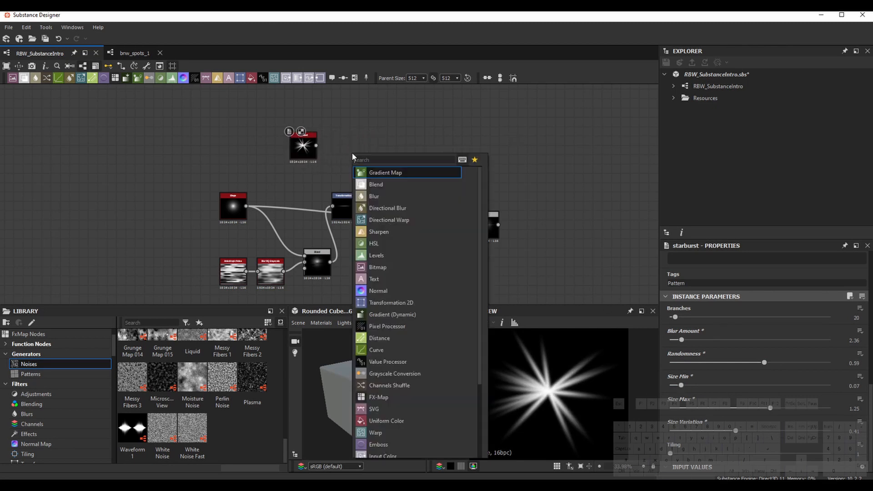
type("blend")
key("Return")
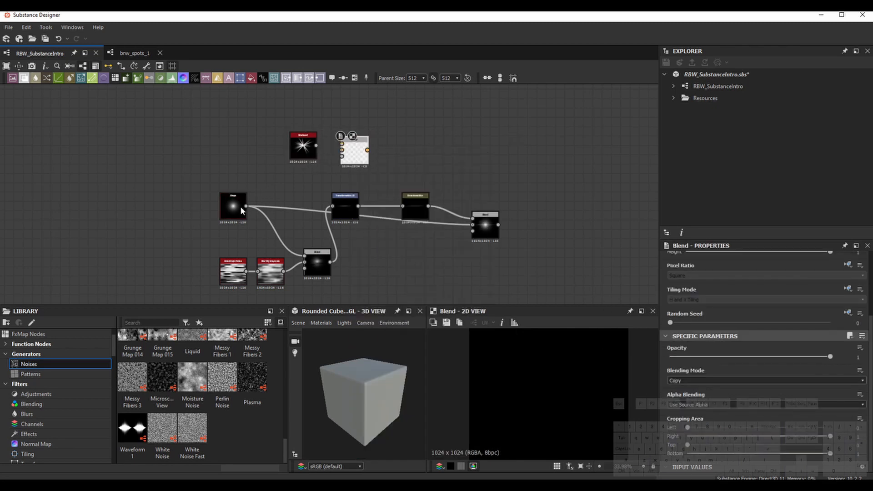
left_click_drag(246, 206, 342, 147)
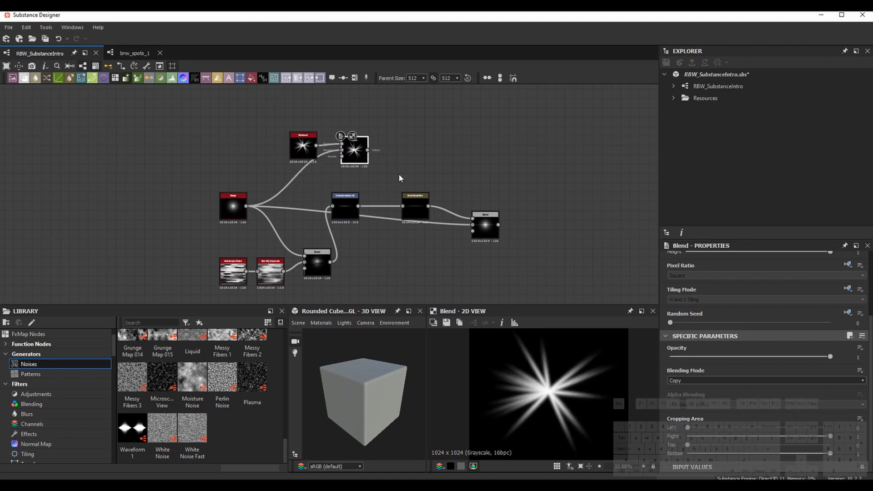
Swap the Starburst and Shape inputs of their Blend node and raise its opacity so the Shape mostly covers the rays
left_click_drag(831, 357, 681, 360)
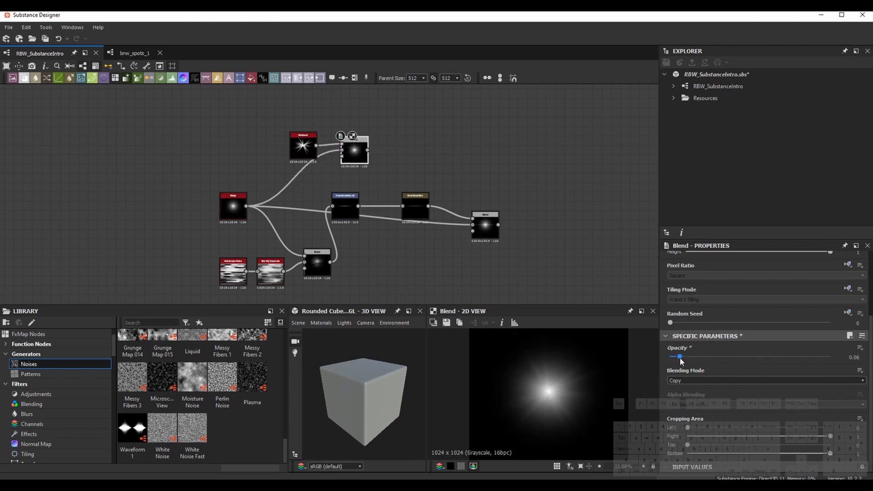
key("x")
left_click_drag(305, 149, 282, 149)
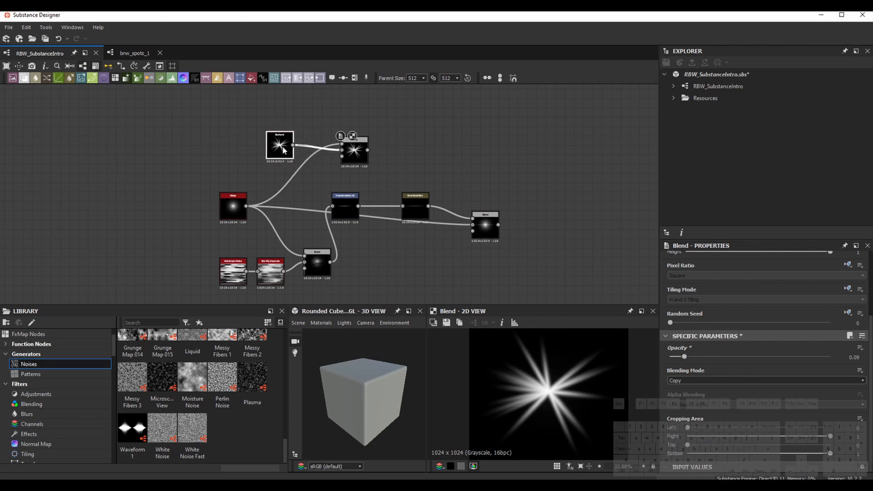
left_click_drag(685, 357, 819, 357)
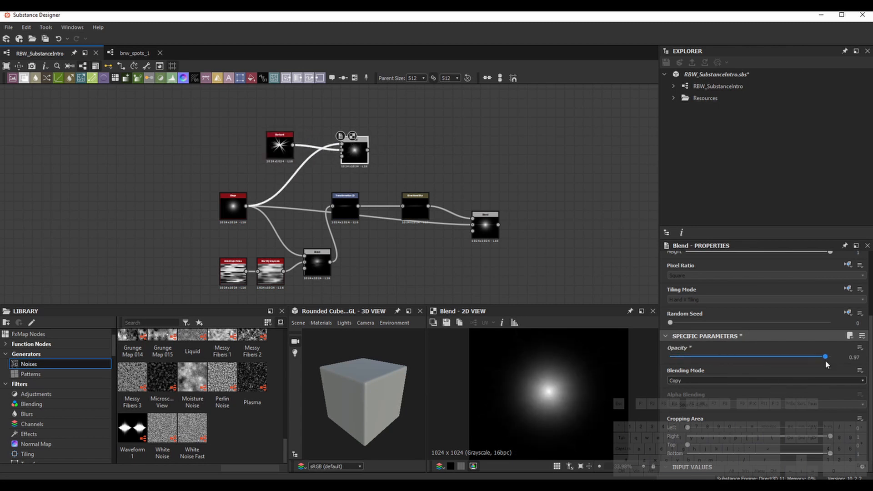
Set the Starburst's Size Max to 2 and feed the starburst Blend into the Screen Blend's background in place of the Shape
left_click(273, 150)
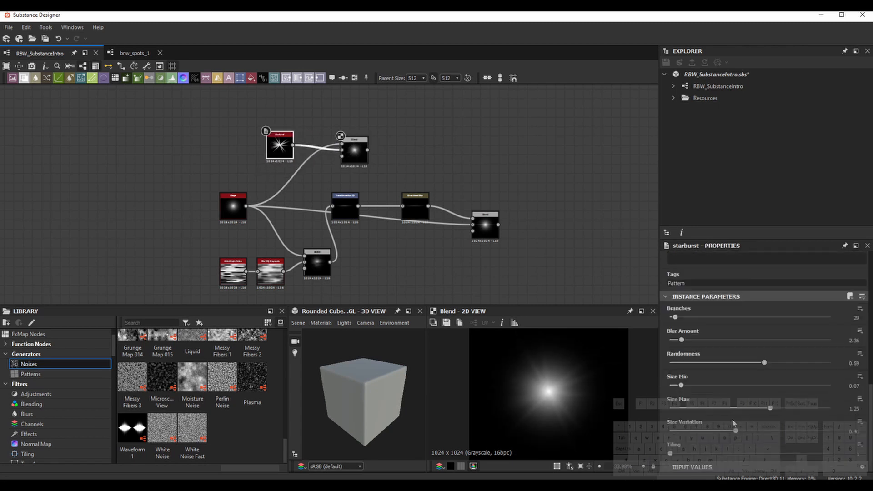
left_click_drag(772, 408, 855, 408)
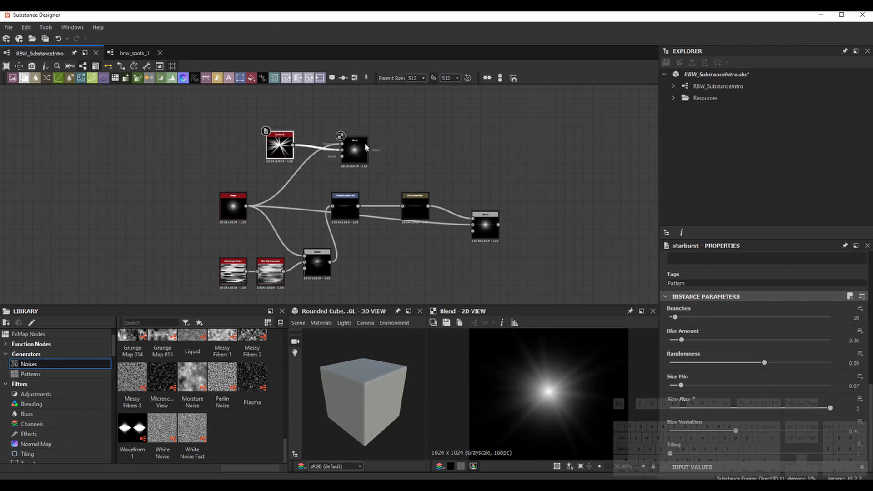
left_click_drag(368, 150, 327, 149)
left_click(495, 236)
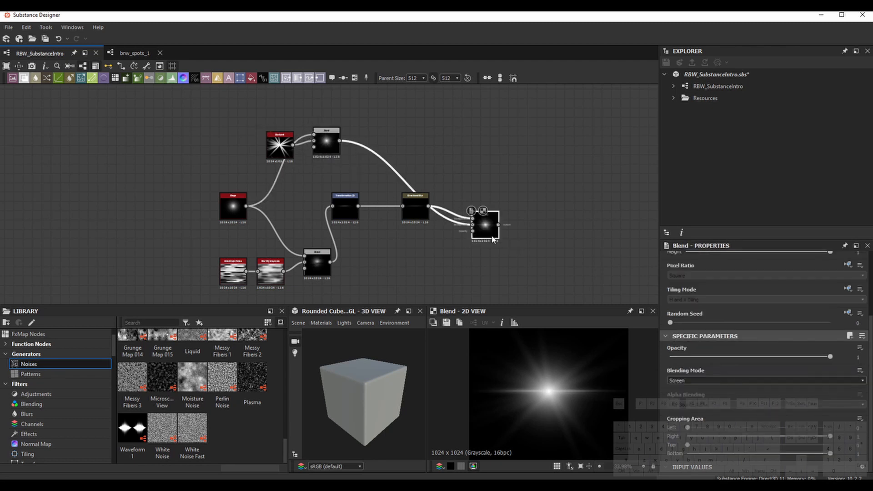
Add a Blend node after the Screen Blend, using the Screen Blend as foreground and the Shape as background
middle_click_drag(538, 271, 499, 252)
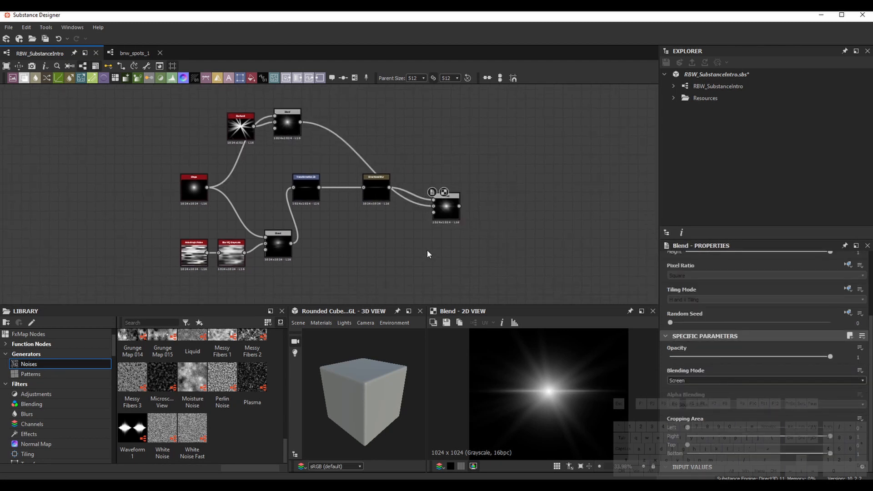
key("space")
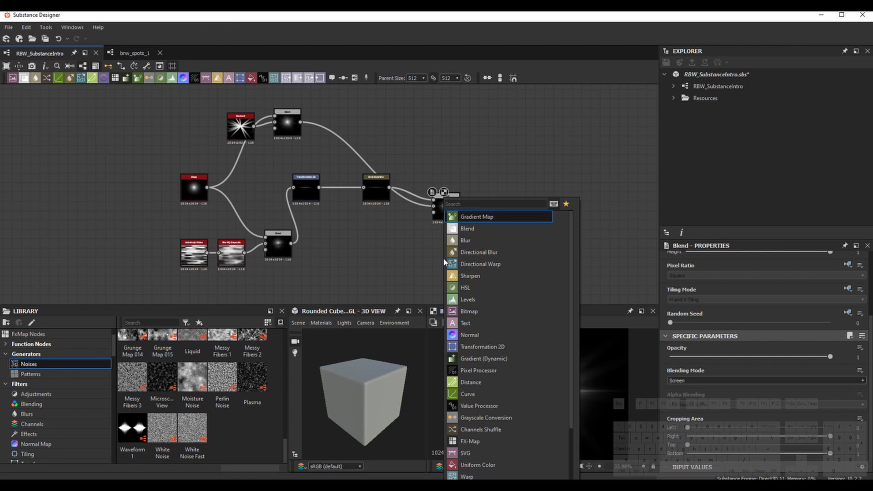
type("blend")
key("Return")
left_click_drag(446, 258, 542, 237)
left_click_drag(459, 206, 517, 231)
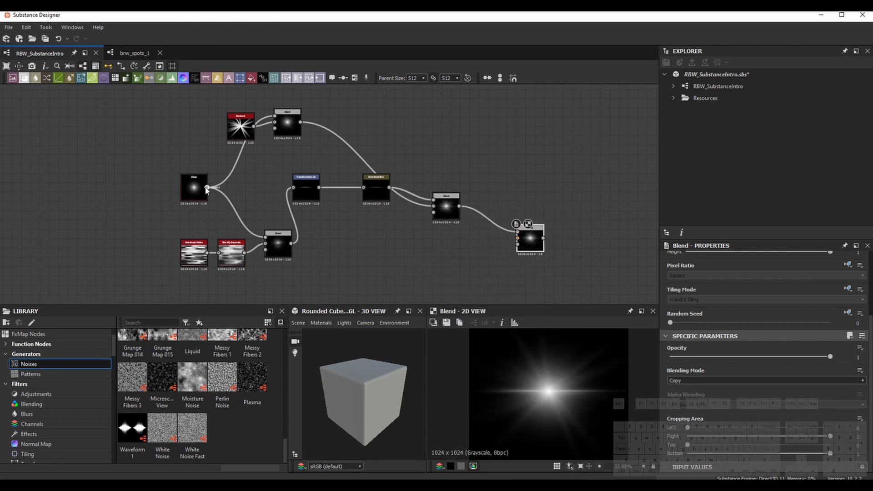
left_click_drag(207, 188, 517, 237)
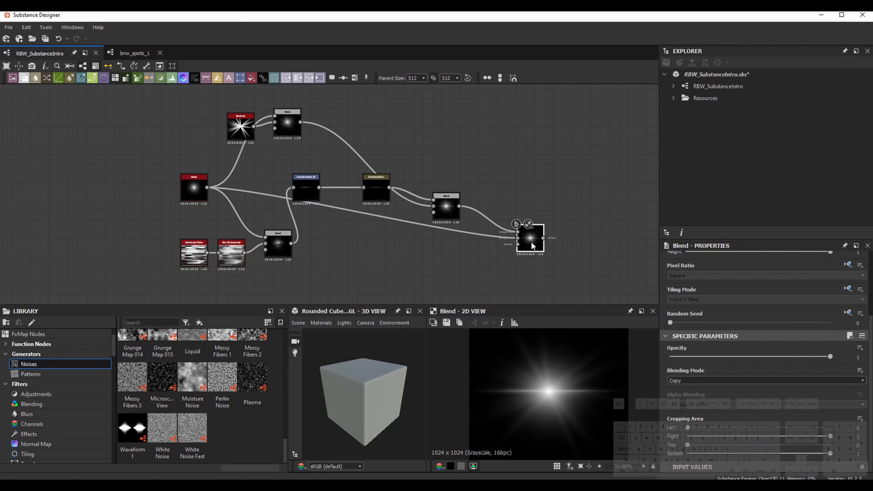
Set the new Blend's blending mode to Add (Linear Dodge) and its opacity to 0.84
left_click(727, 380)
left_click(720, 397)
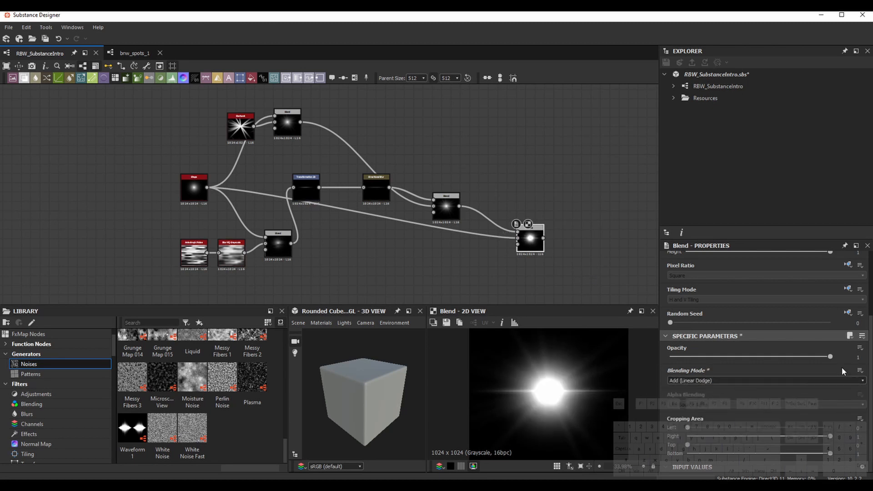
left_click_drag(831, 357, 805, 357)
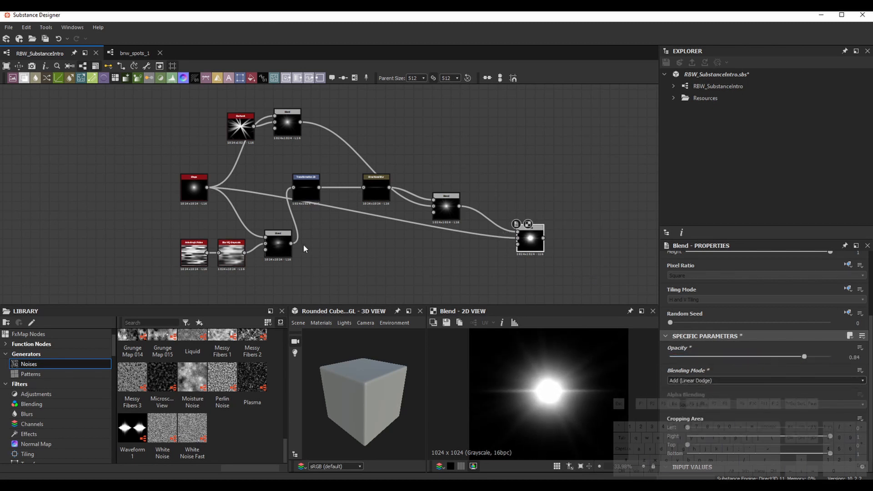
Add a Levels node and route the Shape through it into the final Blend's background input
key("space")
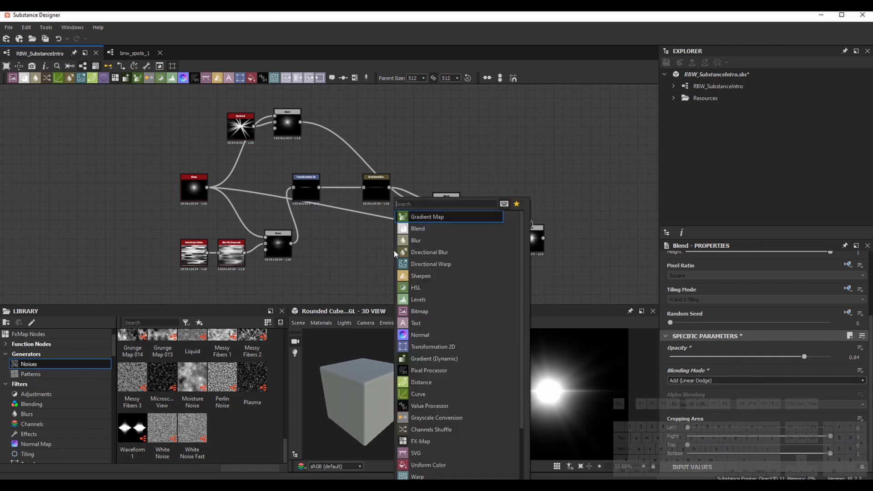
type("l")
left_click(427, 217)
left_click_drag(207, 187, 518, 238)
left_click_drag(384, 251, 370, 242)
left_click(531, 247)
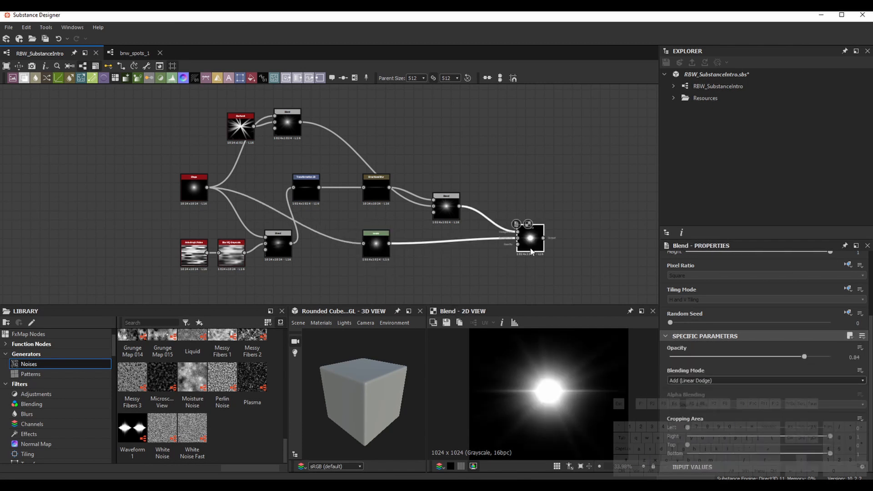
Raise the Levels node's input black point and shift its midtone towards white to shrink the flare's bright core
left_click(370, 243)
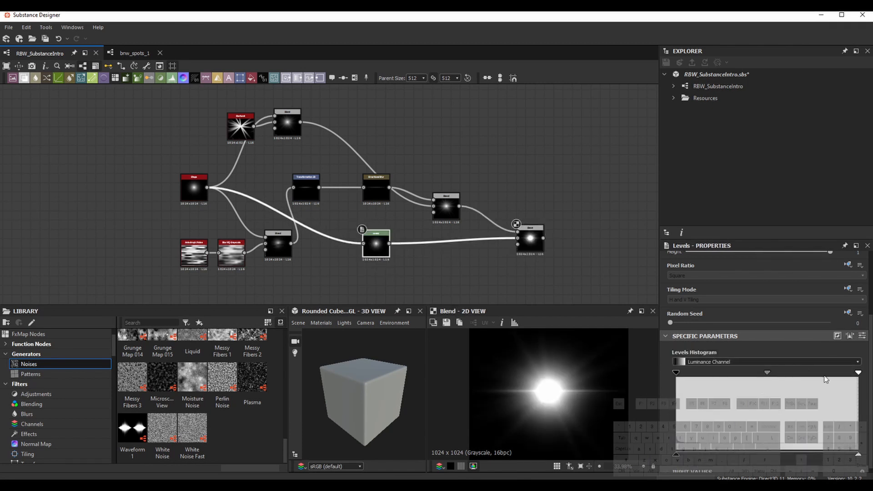
left_click_drag(676, 372, 708, 373)
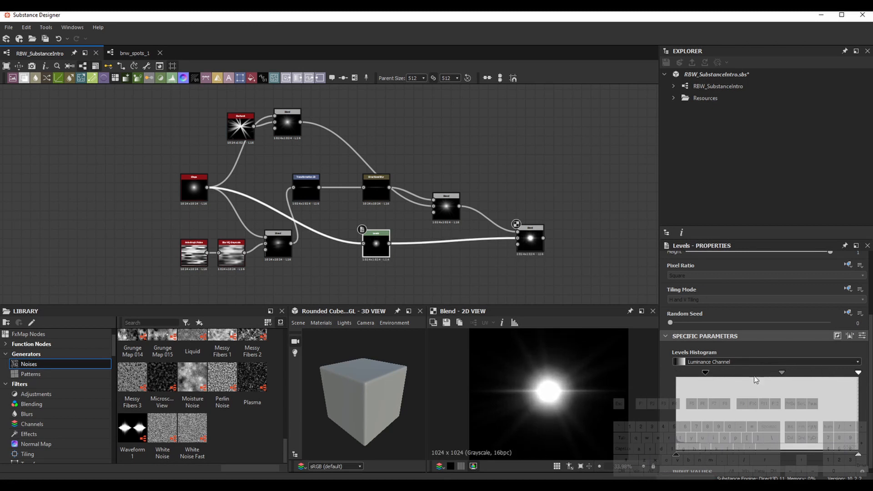
left_click_drag(780, 373, 796, 373)
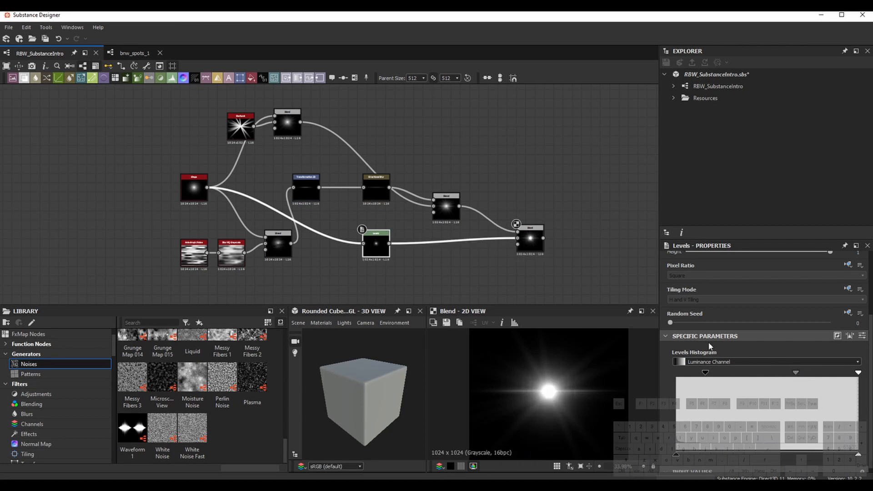
left_click(530, 239)
left_click(455, 223)
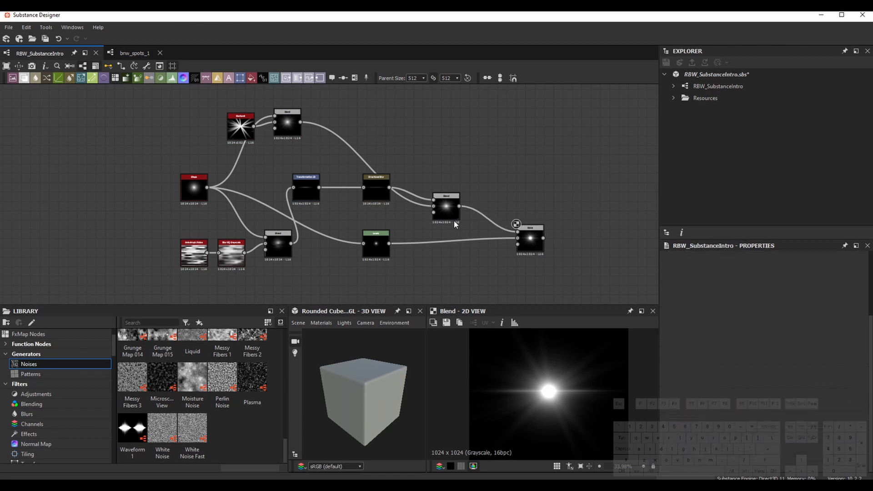
left_click(450, 217)
left_click(530, 248)
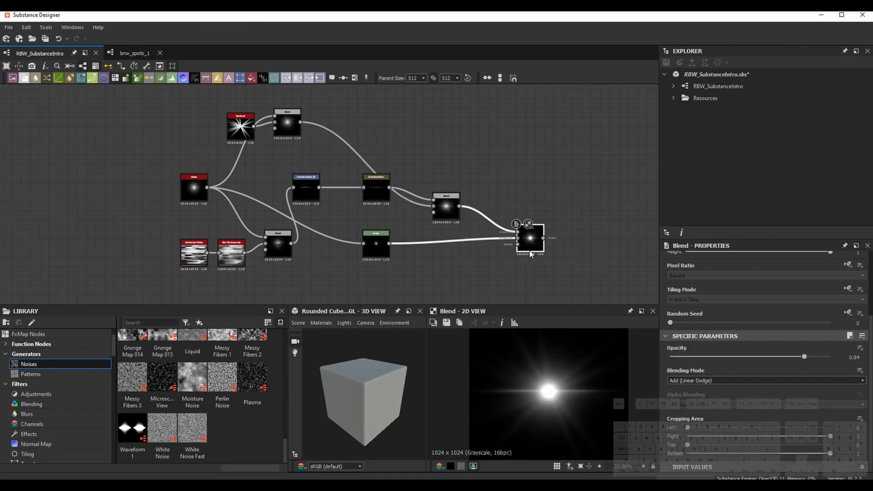
Enclose all the lens-flare nodes in a frame titled Starburst
scroll(550, 268, "down", 3)
middle_click_drag(536, 260, 504, 258)
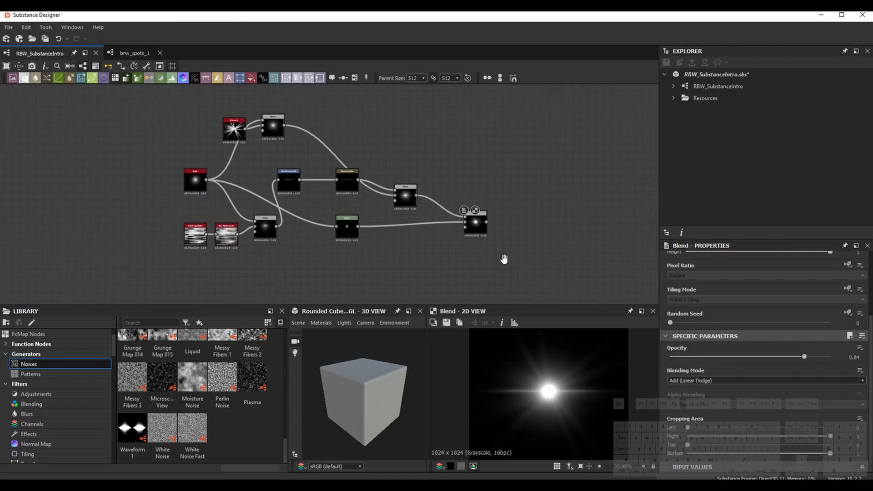
scroll(341, 261, "down", 3)
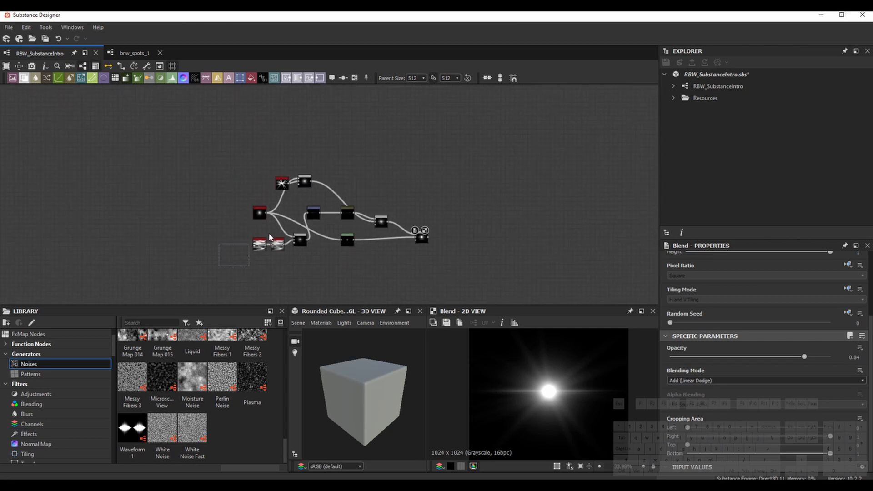
left_click_drag(269, 237, 465, 110)
left_click(355, 78)
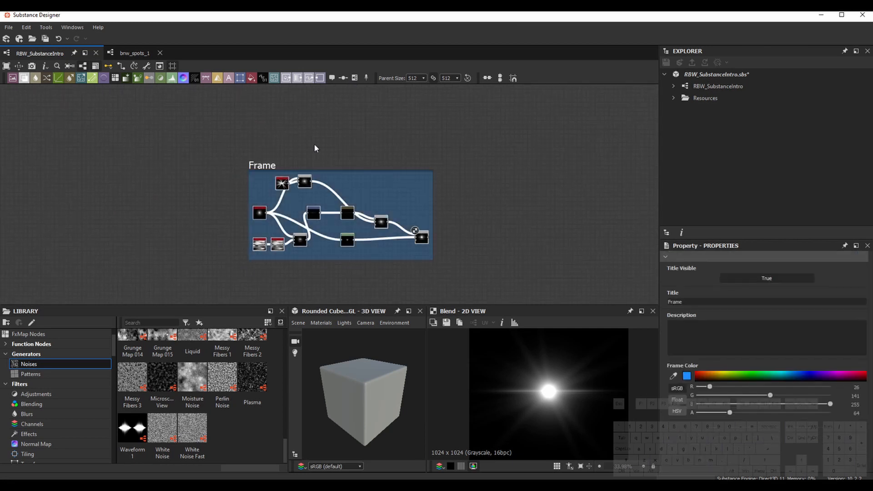
type("Star")
key("Return")
left_click(493, 256)
Add an Output node outside the Starburst frame and connect the final Blend to it
middle_click_drag(469, 249, 470, 230)
key("Tab")
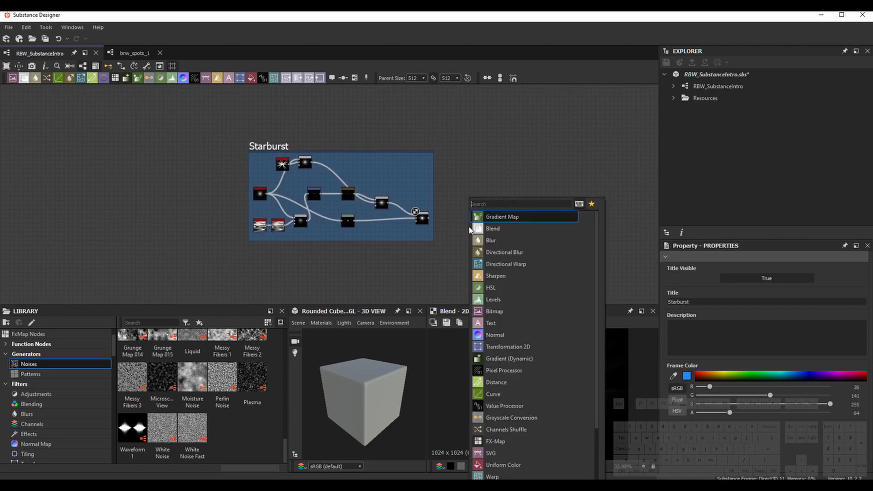
type("out")
key("Return")
scroll(427, 221, "up", 2)
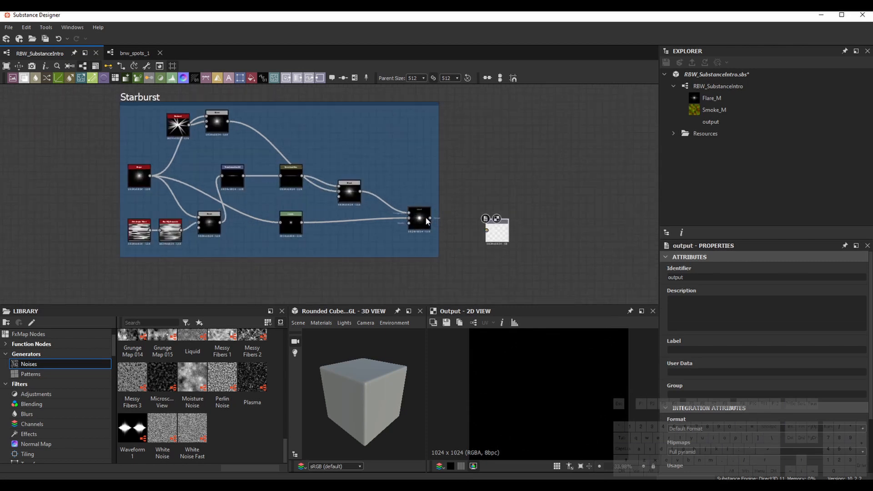
left_click_drag(430, 219, 476, 228)
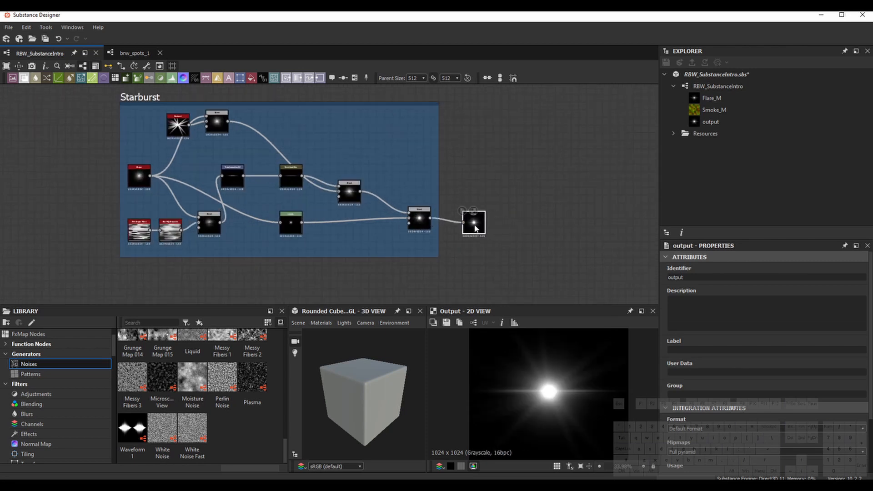
Add a Perlin Noise node in the empty area below the Starburst frame and set its Scale to 10
middle_click_drag(476, 228, 483, 213)
scroll(484, 250, "down", 4)
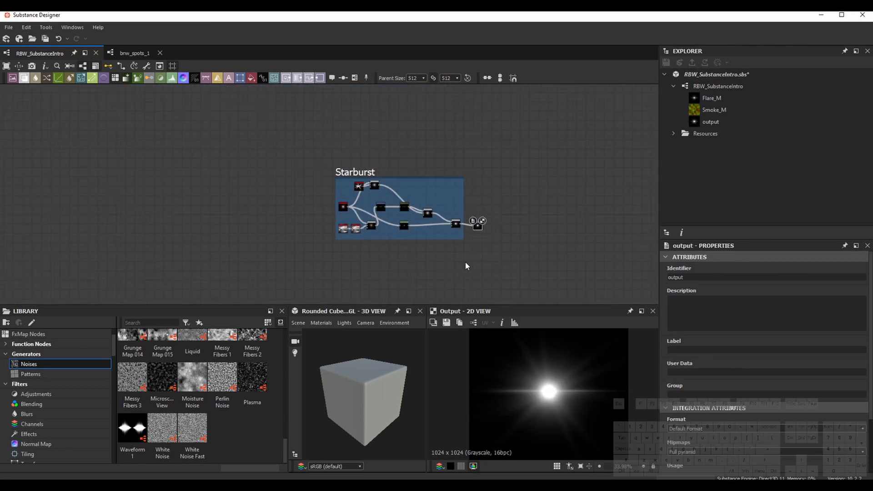
middle_click_drag(444, 281, 433, 231)
middle_click_drag(399, 251, 388, 228)
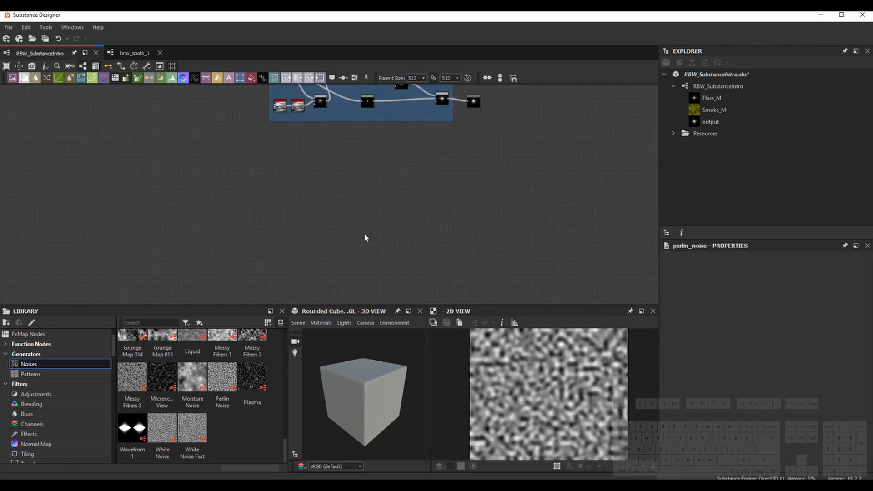
scroll(359, 237, "up", 2)
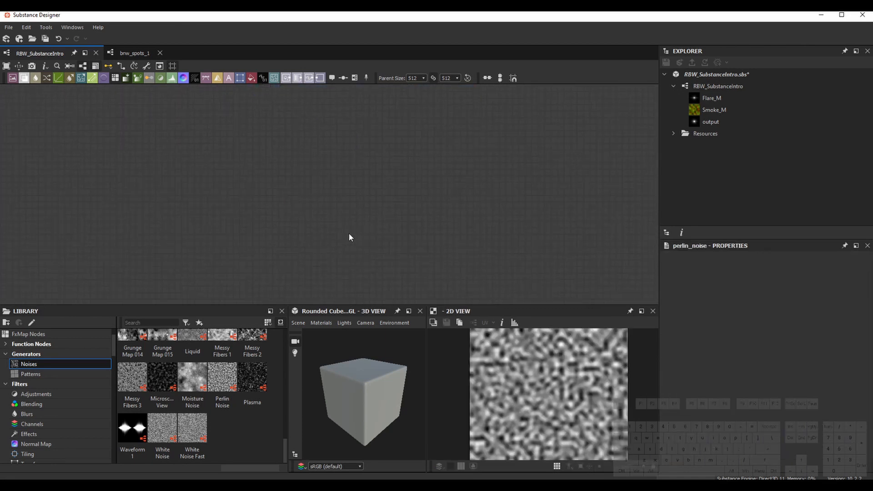
key("space")
type("perlin")
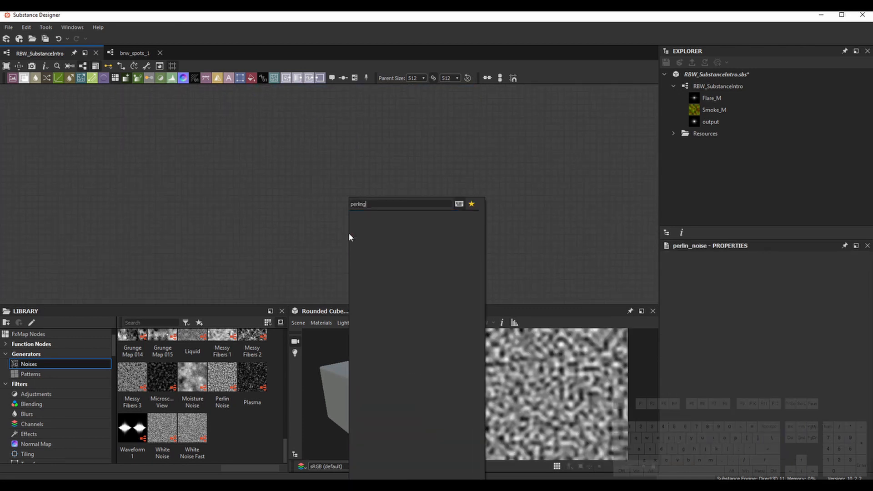
key("Return")
left_click_drag(348, 233, 323, 195)
scroll(737, 401, "down", 5)
left_click_drag(737, 408, 692, 405)
Add a Blend node beside the Perlin Noise and connect the noise to its foreground input
key("space")
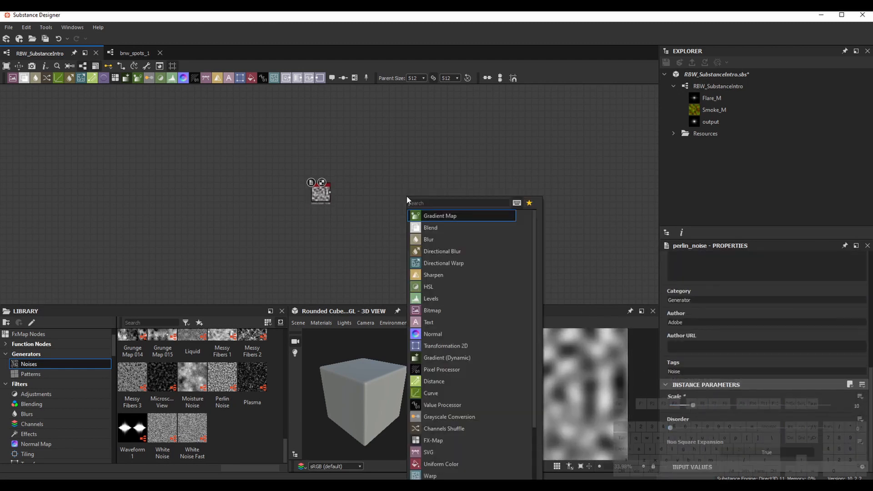
type("blend")
key("Return")
left_click_drag(407, 203, 394, 201)
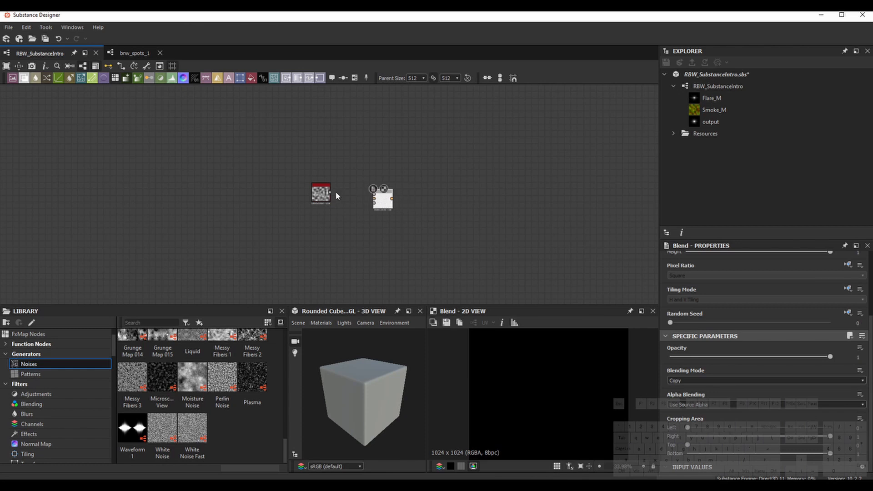
left_click_drag(330, 193, 382, 190)
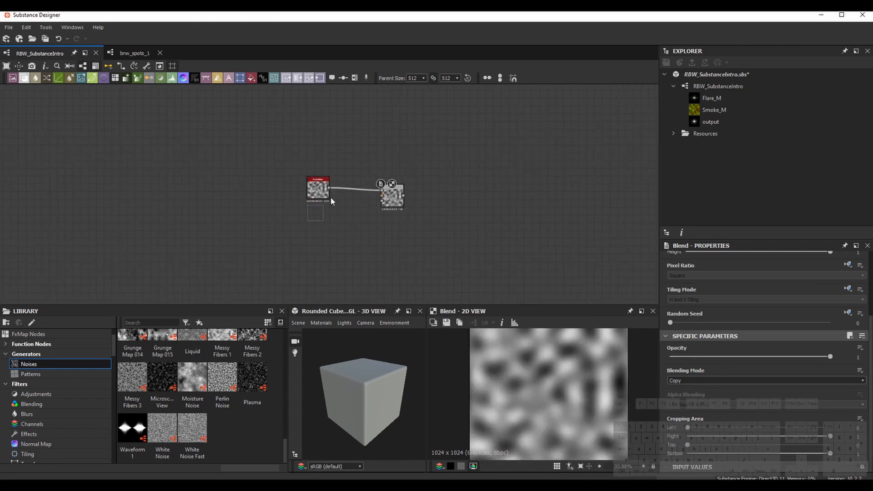
Duplicate the Perlin Noise below the original and connect the copy to the Blend's background input
key("ctrl+c")
left_click_drag(331, 197, 321, 240)
key("ctrl+v")
left_click_drag(385, 191, 387, 197)
left_click_drag(392, 196, 376, 193)
Set the copied Perlin Noise's Scale to 5 and preview it in the 2D view
scroll(833, 412, "down", 1)
scroll(833, 415, "down", 3)
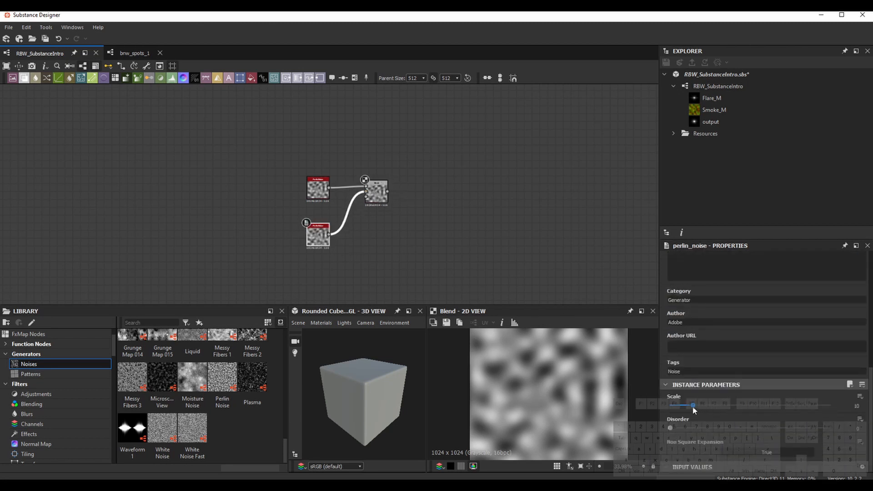
left_click_drag(694, 410, 678, 405)
scroll(462, 289, "down", 1)
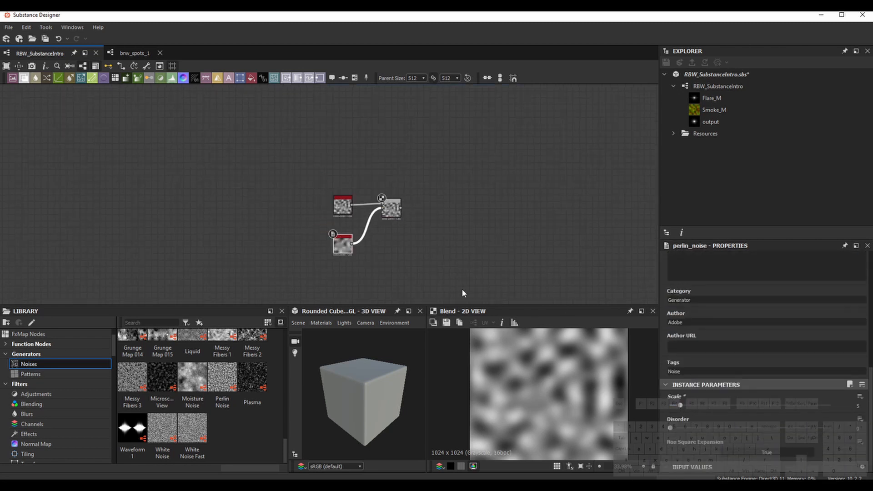
double_click(344, 250)
scroll(574, 395, "down", 1)
Preview the noise Blend in the 2D view and set its blending mode to Multiply
left_click(393, 216)
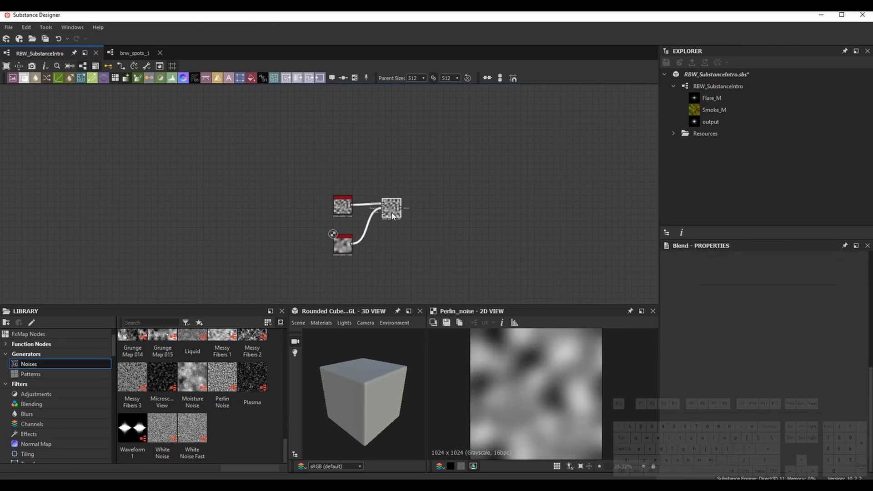
double_click(393, 216)
left_click(717, 378)
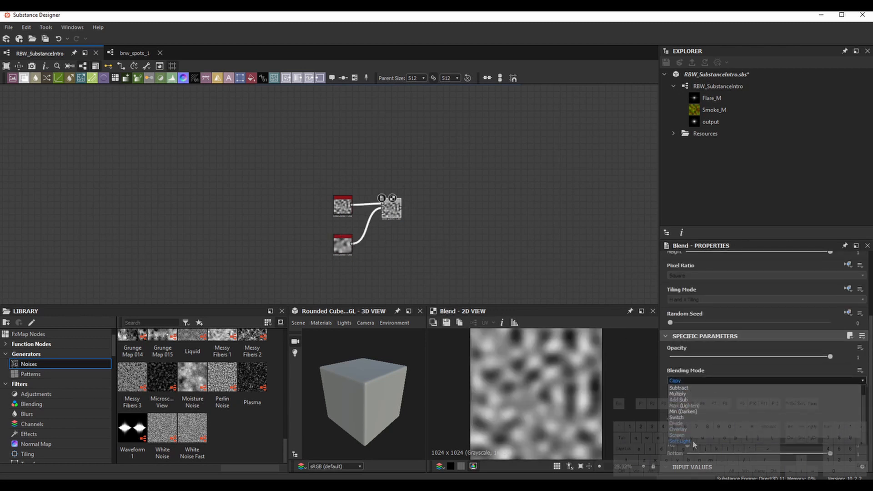
left_click(693, 394)
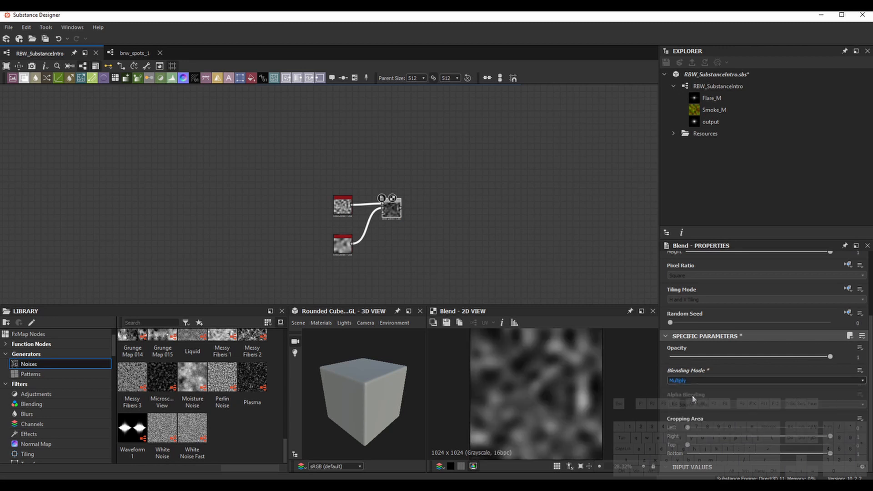
Set the lower Perlin Noise's Disorder to 0.04 and move the node closer to the upper one
left_click(350, 249)
left_click_drag(707, 429, 680, 430)
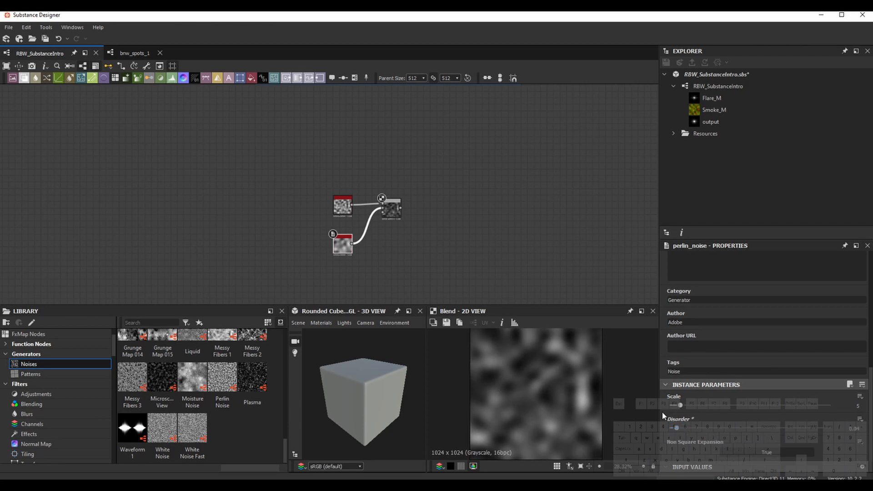
left_click(343, 241)
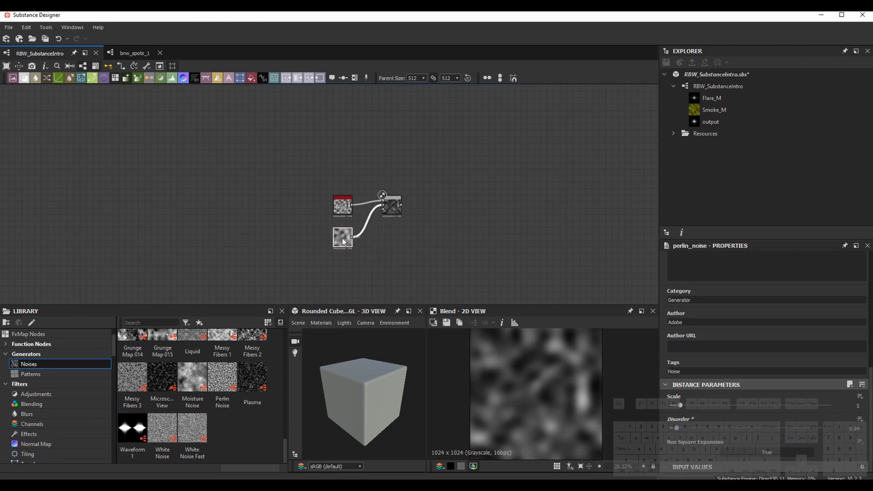
key("f")
Add a Multi Directional Warp Grayscale node and connect the noise Blend's output to both of its inputs
key("space")
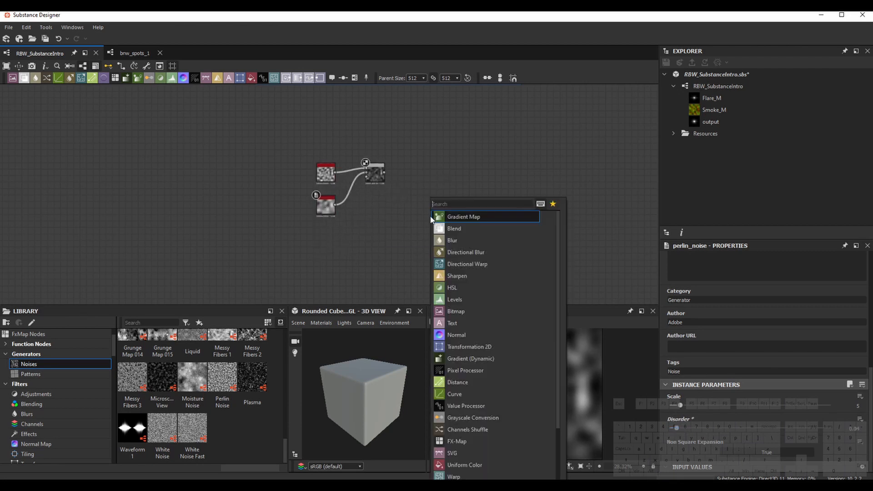
type("multi")
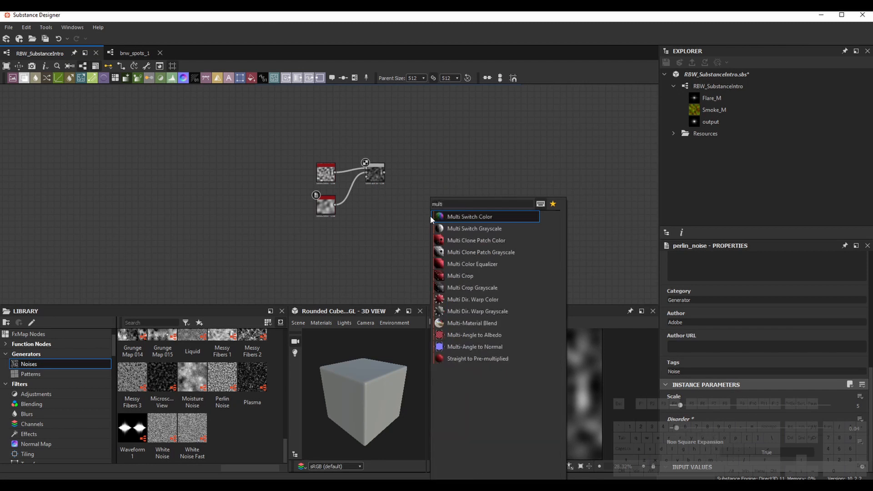
left_click(471, 311)
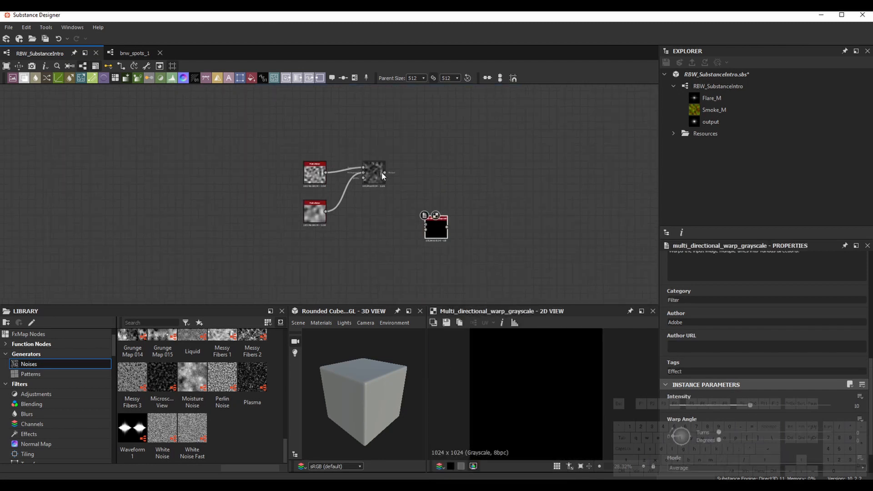
left_click_drag(384, 173, 460, 186)
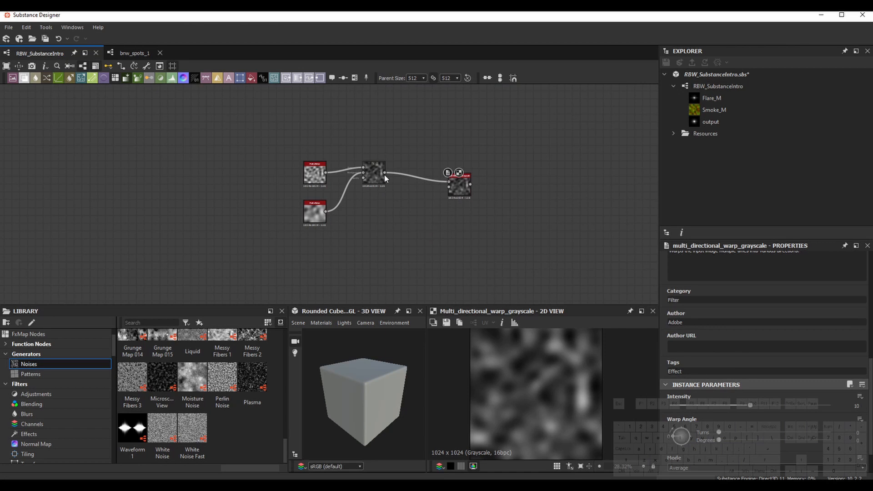
left_click_drag(384, 173, 459, 191)
Set the Multi Directional Warp's Intensity to 64
left_click_drag(760, 404, 851, 405)
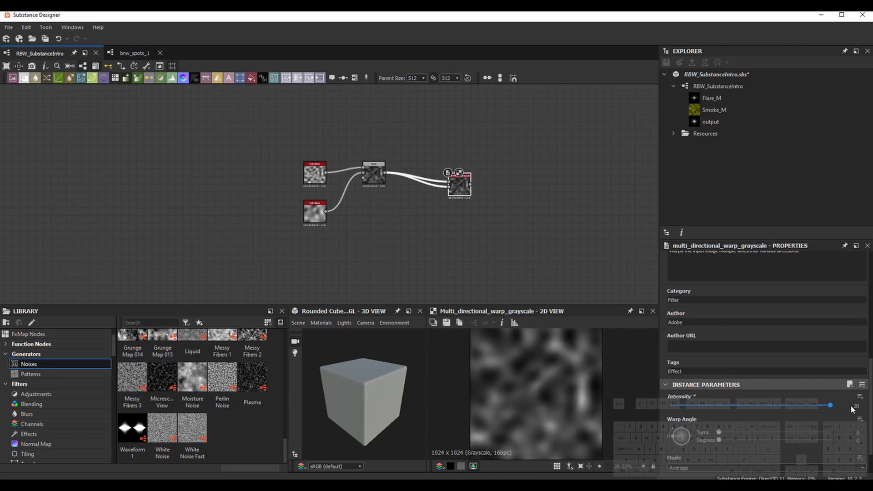
type("64")
key("Return")
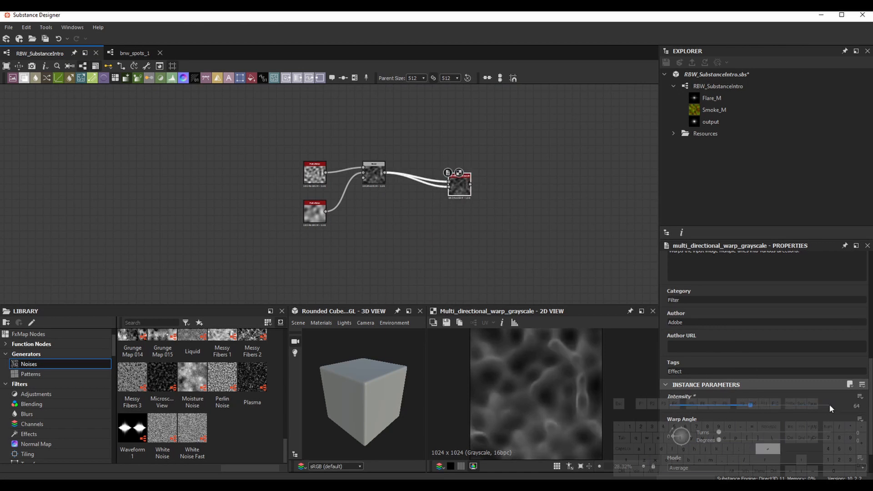
Duplicate the upper Perlin Noise, connect the copy to the warp's intensity input, and move the warp closer to the noise Blend
left_click(318, 212)
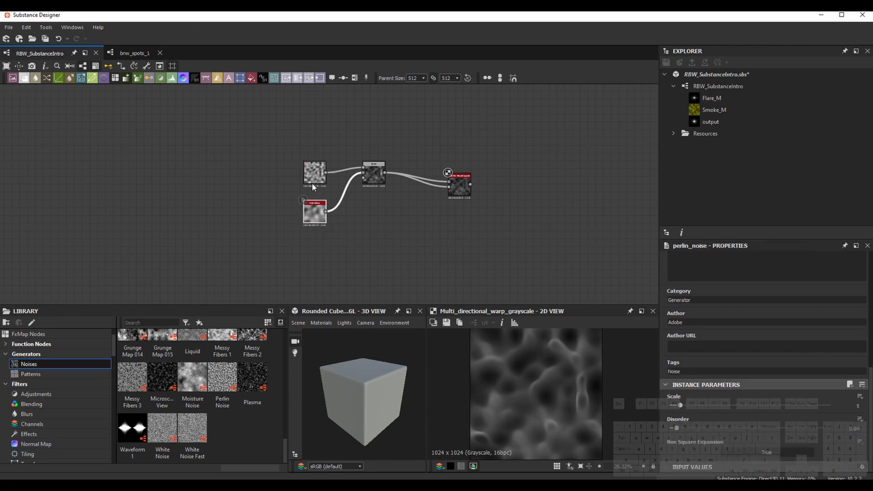
left_click(314, 180)
key("ctrl+d")
left_click_drag(334, 195, 363, 216)
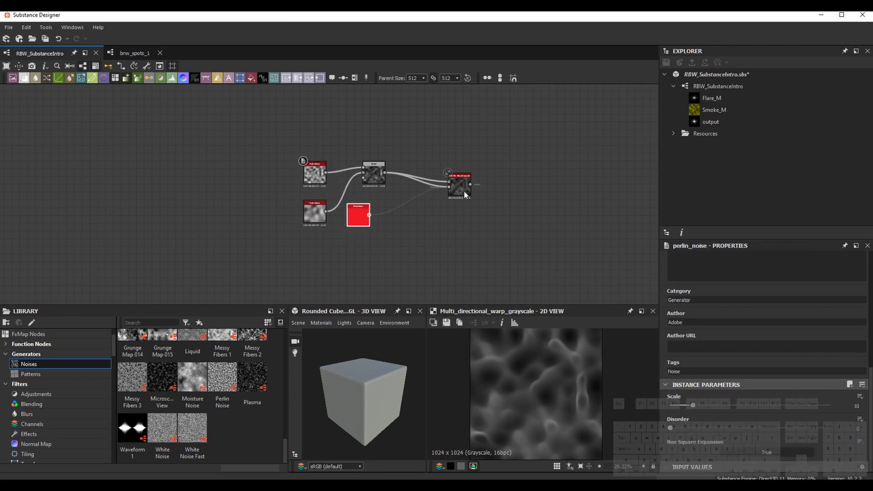
left_click_drag(465, 194, 464, 194)
left_click_drag(463, 192, 436, 190)
Place the new Perlin Noise copy below the Blend and set its Disorder to 0.67 and Scale to 7
left_click_drag(359, 212, 375, 208)
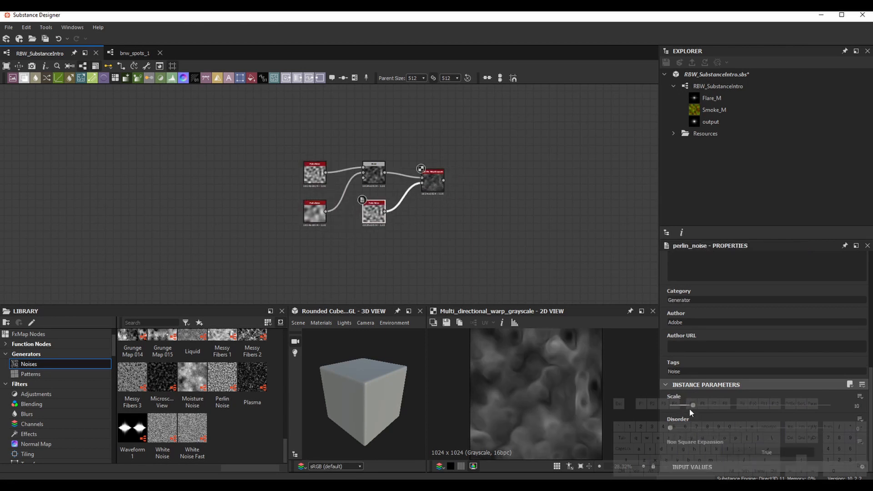
left_click_drag(671, 428, 762, 427)
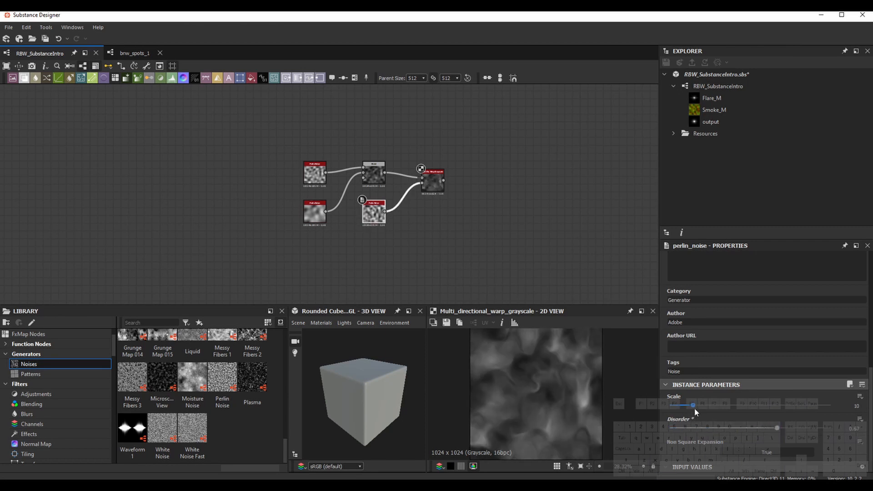
mouse_move(695, 408)
left_mouse_down()
mouse_move(675, 409)
mouse_move(686, 410)
left_mouse_up()
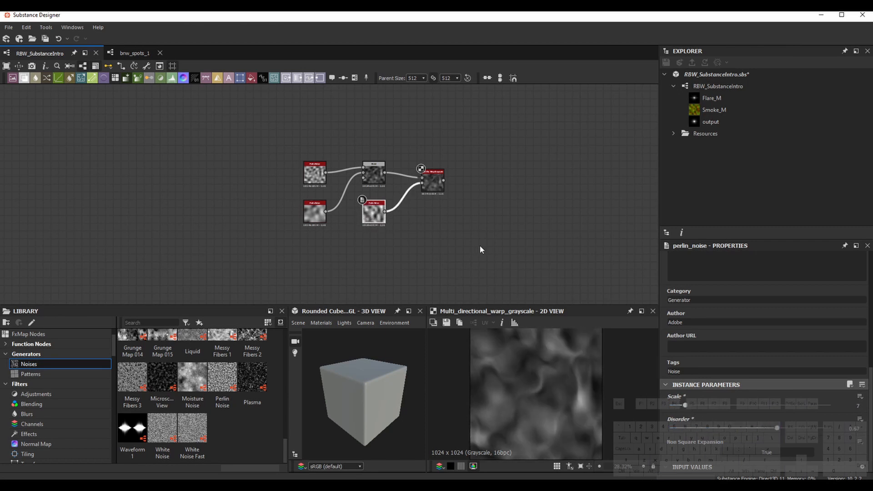
Lower the Multi Directional Warp node slightly and set its Intensity to 83.04 and Mode to Max
left_click_drag(432, 182, 436, 204)
left_click_drag(744, 410, 774, 406)
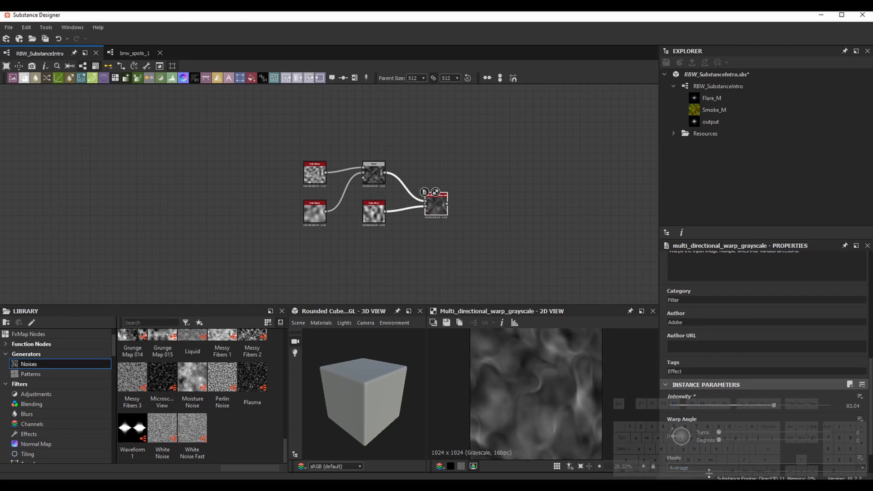
left_click(711, 469)
left_click(710, 477)
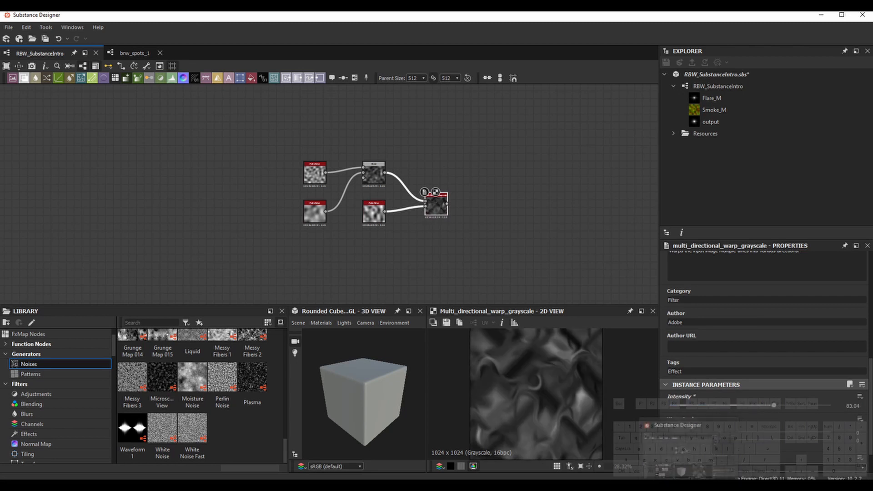
scroll(787, 452, "down", 1)
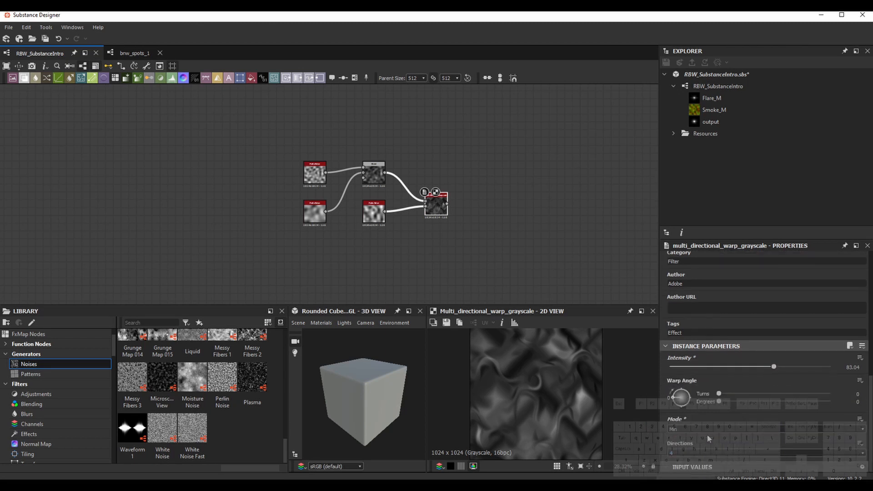
left_click(707, 430)
left_click(697, 446)
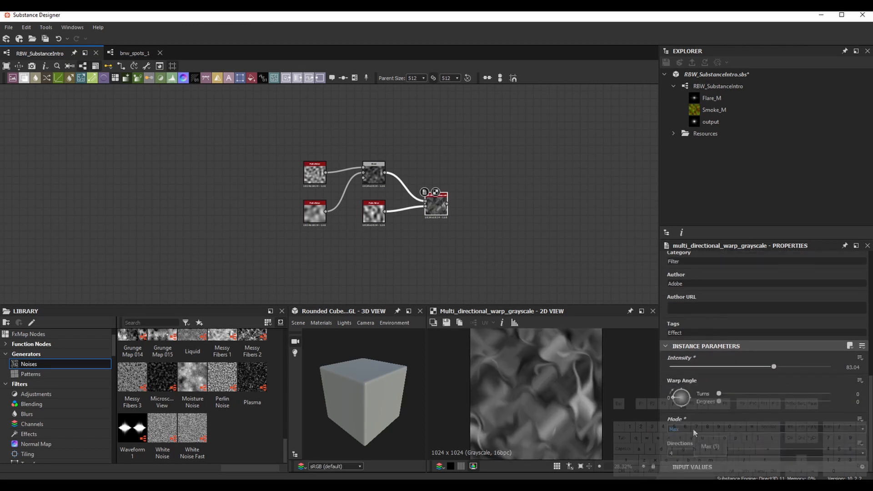
Add a second Blend with the warp as background and the noise Blend as foreground, at 0.59 opacity
middle_click_drag(482, 248, 450, 235)
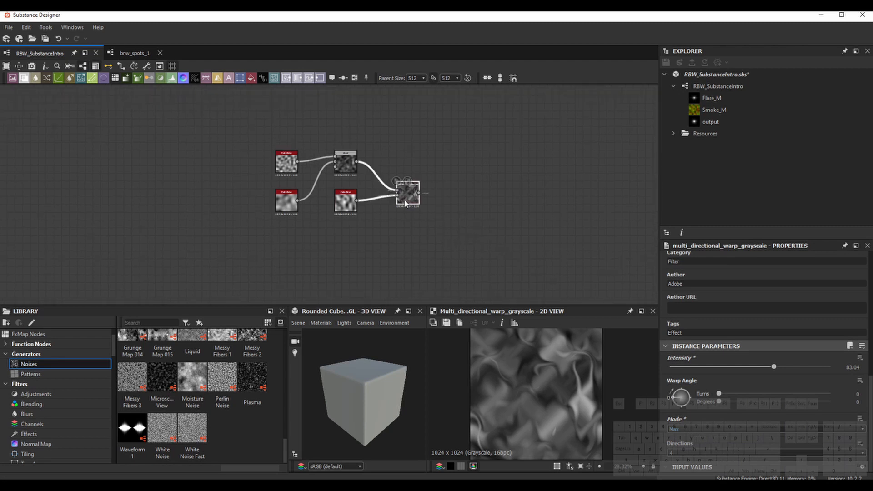
key("space")
type("blend")
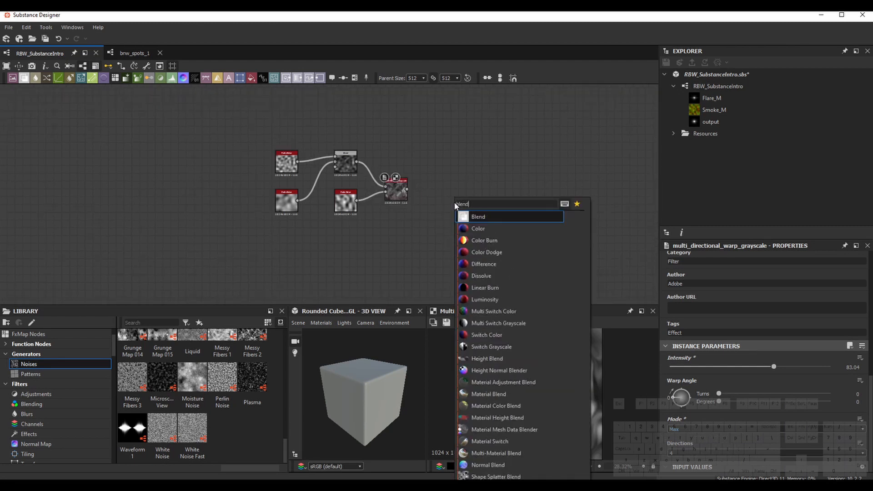
key("Return")
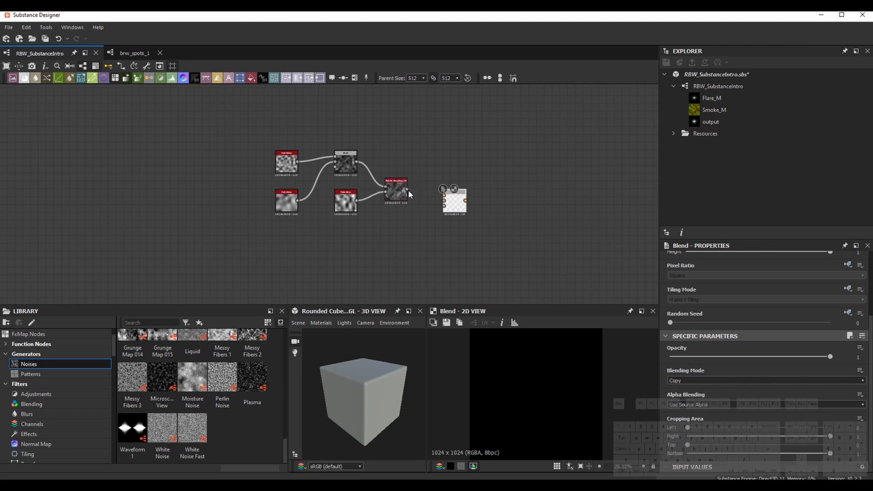
left_click_drag(407, 189, 486, 182)
left_click_drag(357, 163, 483, 176)
left_click_drag(830, 356, 765, 358)
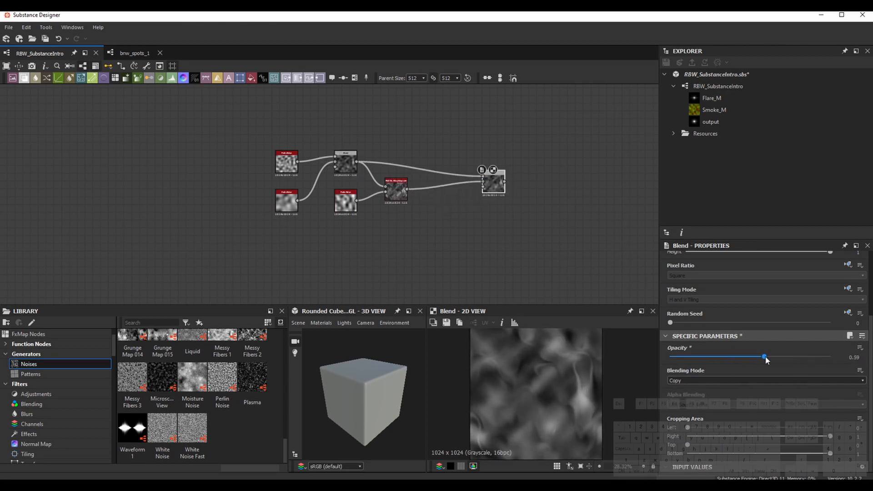
left_click(718, 380)
left_click(430, 196)
Add a Non Uniform Blur Grayscale node, feed both its inputs from the warp, and set its Intensity to 15.44
key("space")
type("non")
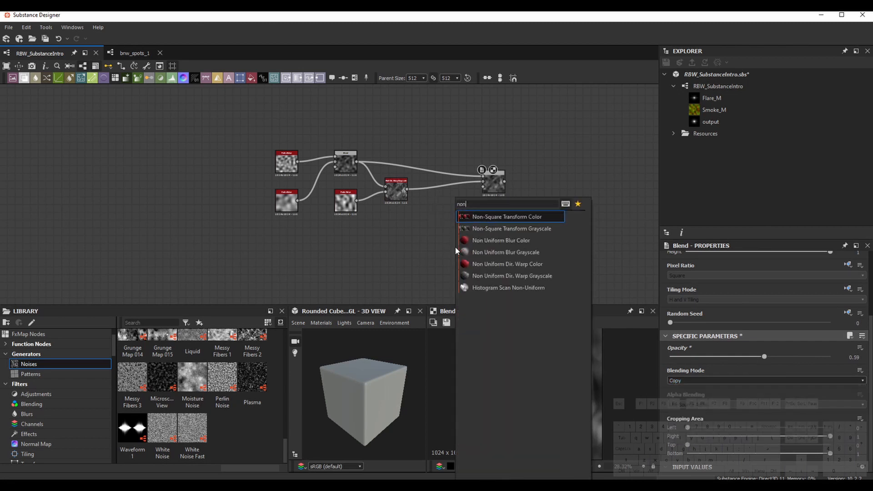
left_click(471, 254)
mouse_move(407, 189)
left_mouse_down()
mouse_move(455, 232)
mouse_move(449, 250)
mouse_move(398, 195)
left_mouse_up()
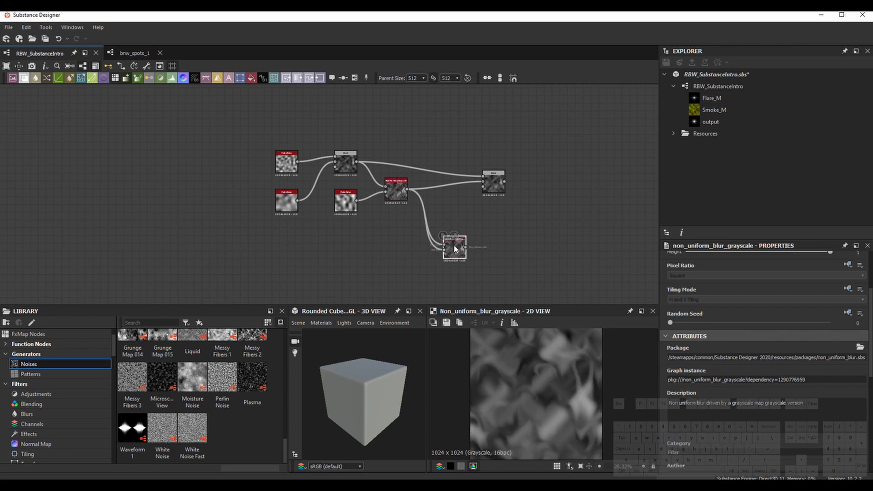
left_click_drag(454, 248, 454, 240)
scroll(764, 364, "down", 5)
left_click_drag(698, 422, 720, 423)
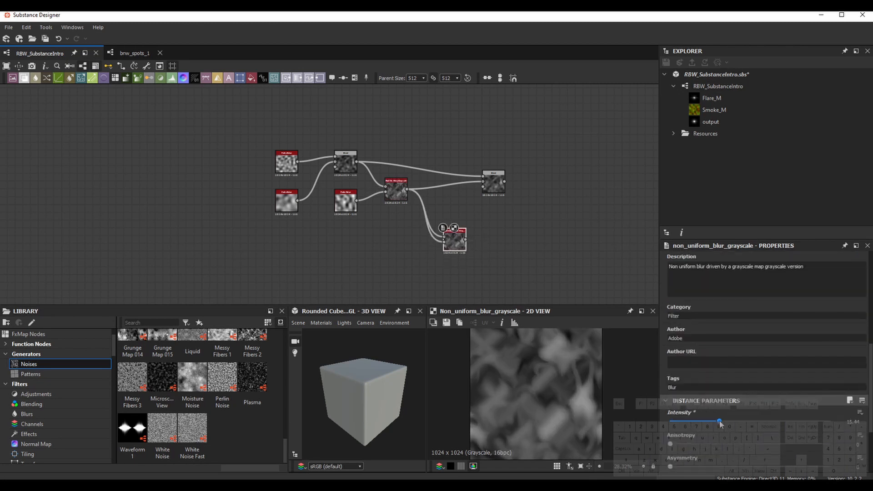
Connect the blur's output to the second Blend's background input and rearrange both nodes into a tidy layout
left_click(487, 180)
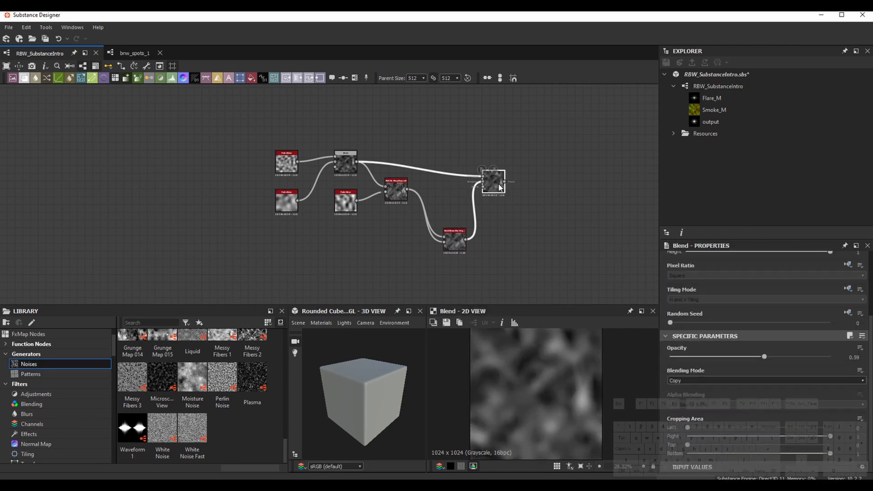
left_click_drag(463, 244, 447, 222)
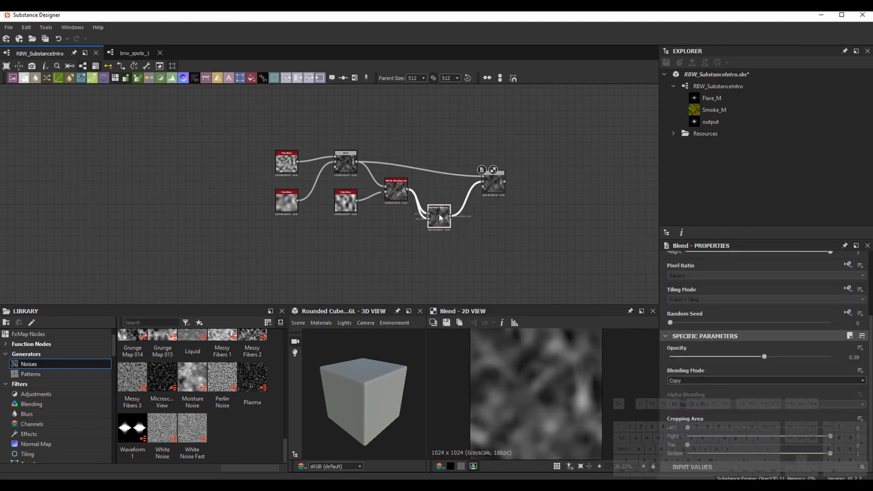
left_click_drag(495, 183, 506, 175)
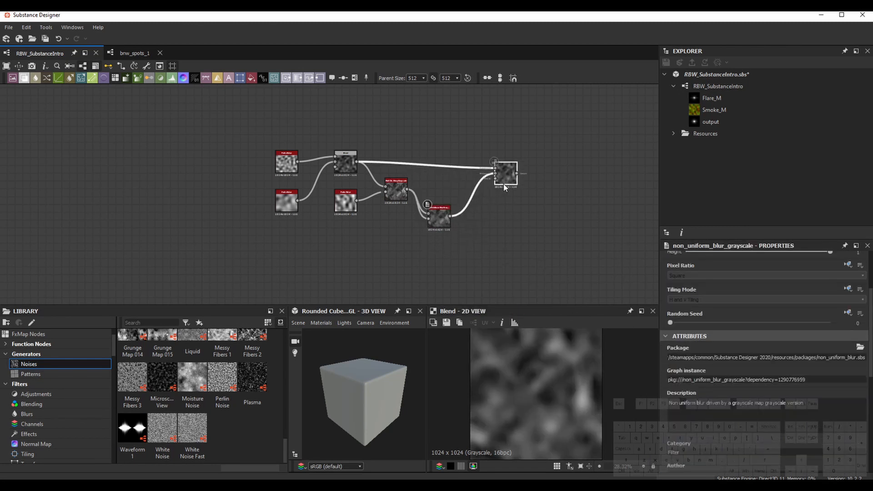
Try the second Blend in Soft Light mode with its opacity at 0.35
left_click_drag(771, 356, 740, 357)
left_click(719, 379)
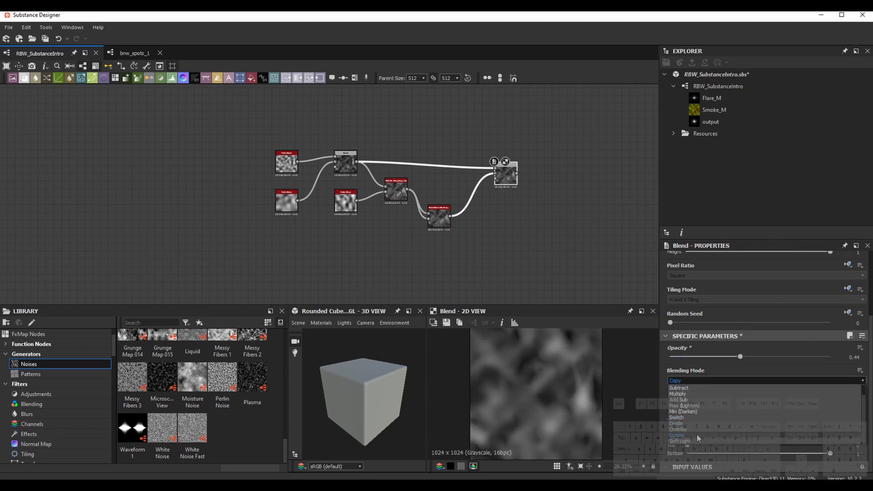
left_click(698, 444)
left_click_drag(768, 358, 727, 357)
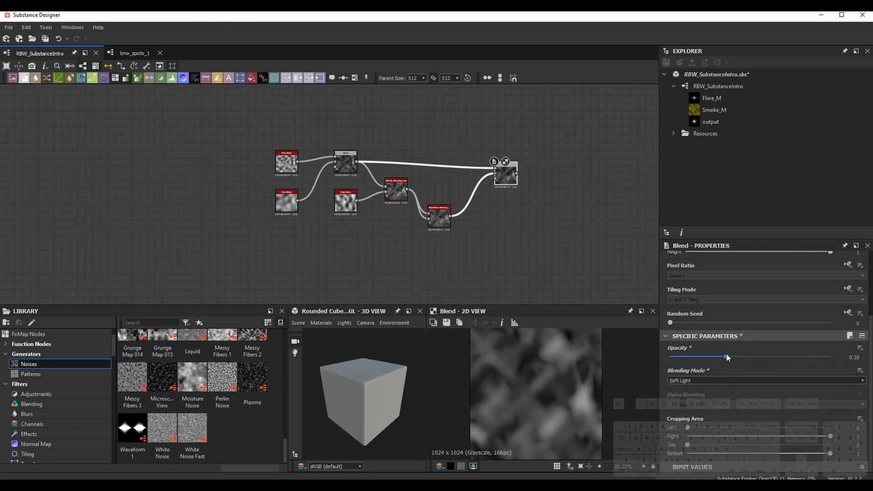
Try the second Blend in Max (Lighten) mode with its opacity at 0.7
left_click(714, 381)
left_click(705, 406)
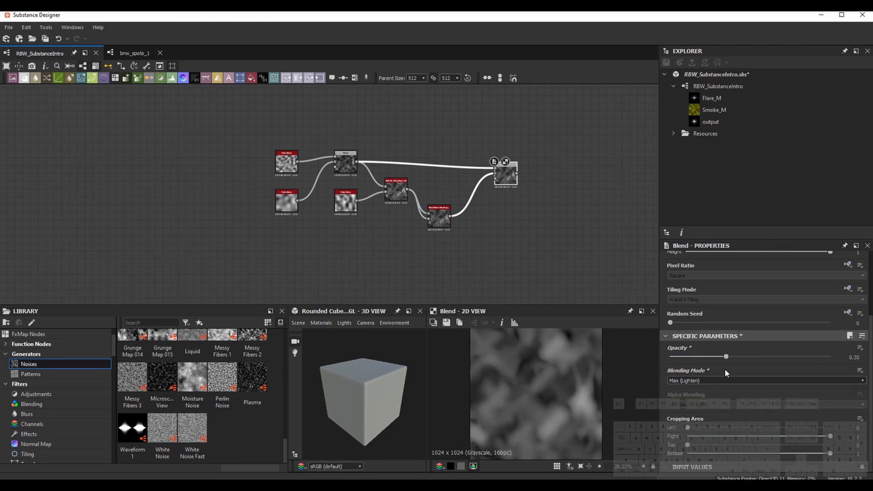
left_click(786, 357)
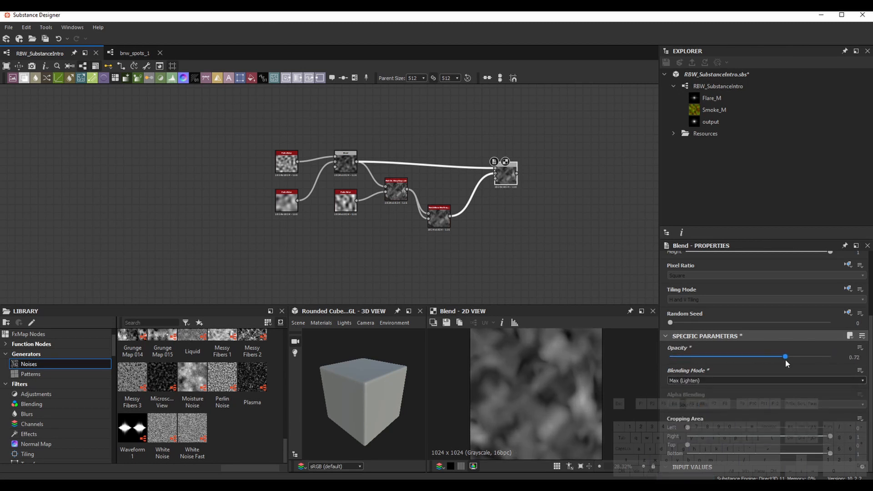
Set the second Blend's blending mode to Screen and its opacity to 0.73
left_click(712, 382)
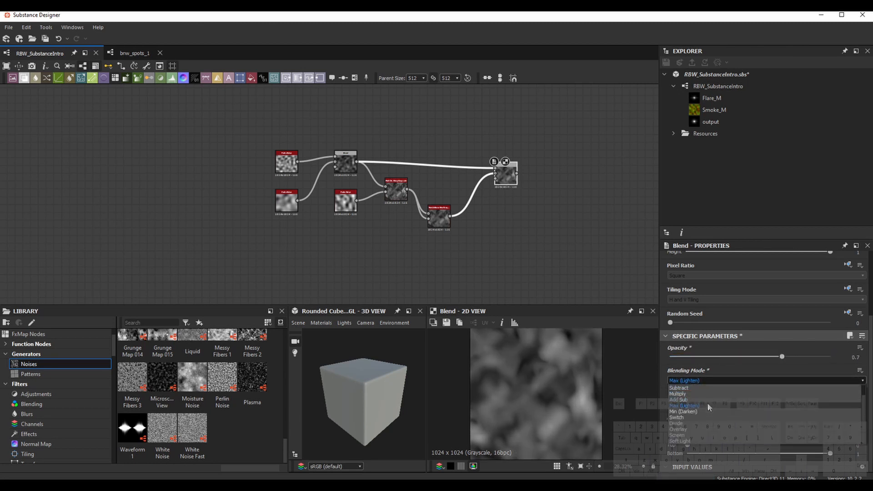
left_click(690, 435)
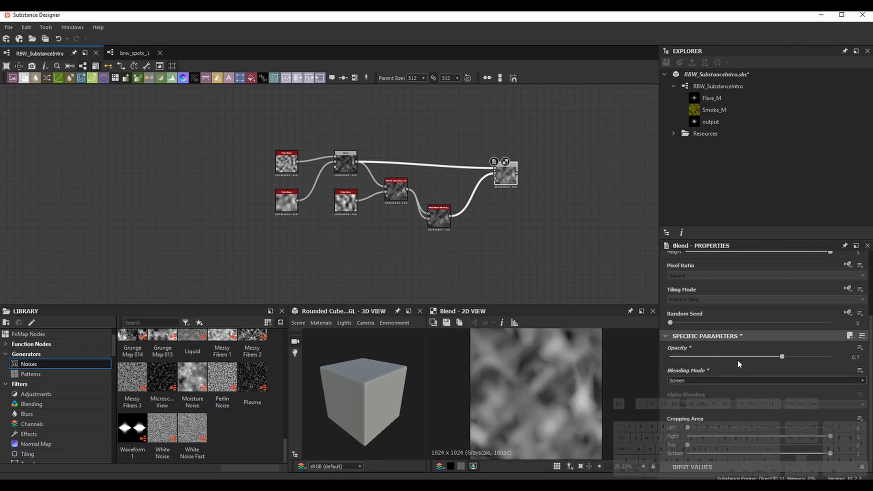
mouse_move(780, 357)
left_mouse_down()
mouse_move(730, 356)
mouse_move(787, 357)
left_mouse_up()
Set the Disorder of the Perlin Noise driving the warp to 0.15
left_click(340, 200)
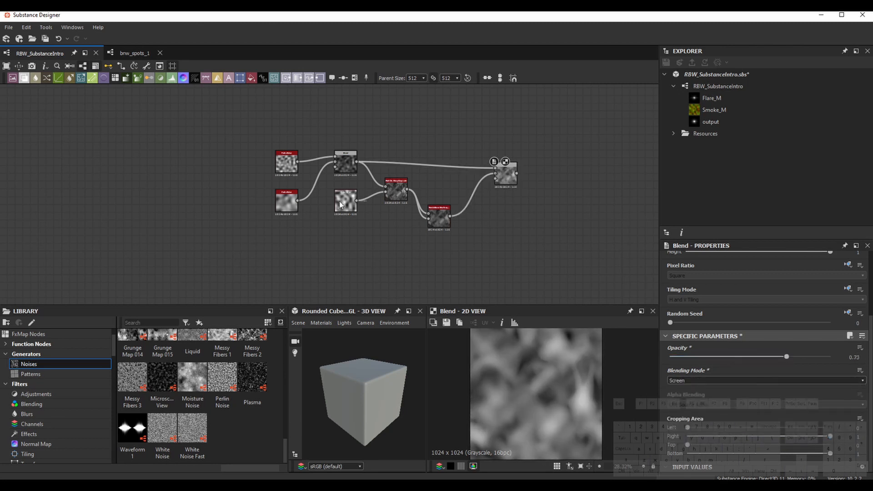
scroll(710, 416, "down", 5)
left_click(712, 427)
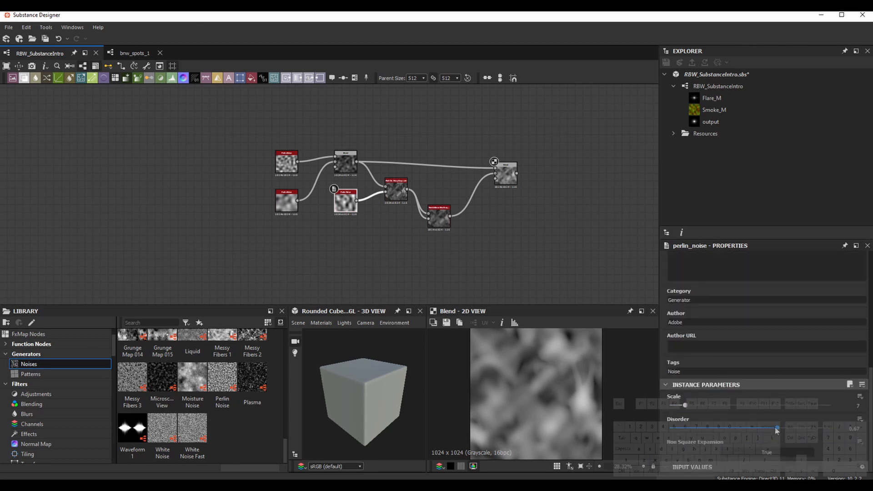
mouse_move(712, 427)
left_mouse_down()
mouse_move(691, 429)
mouse_move(699, 428)
left_mouse_up()
Set the second Blend's opacity to 0.22
left_click(504, 178)
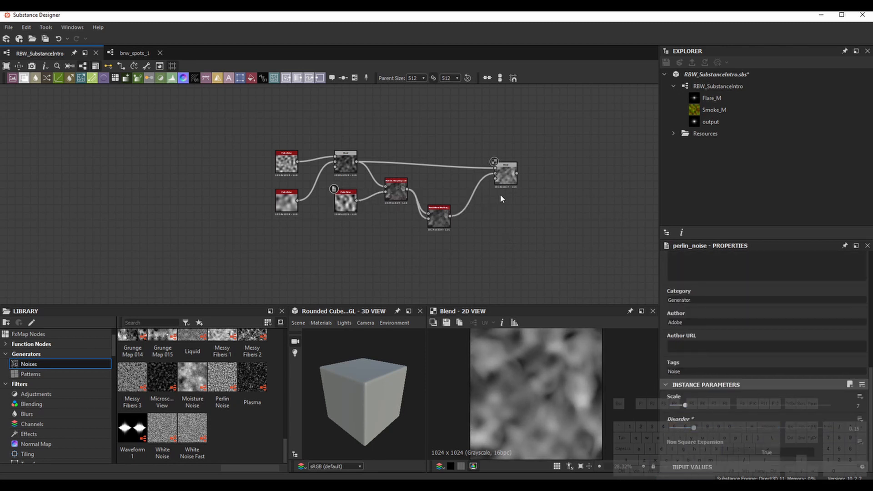
left_click_drag(787, 357, 705, 361)
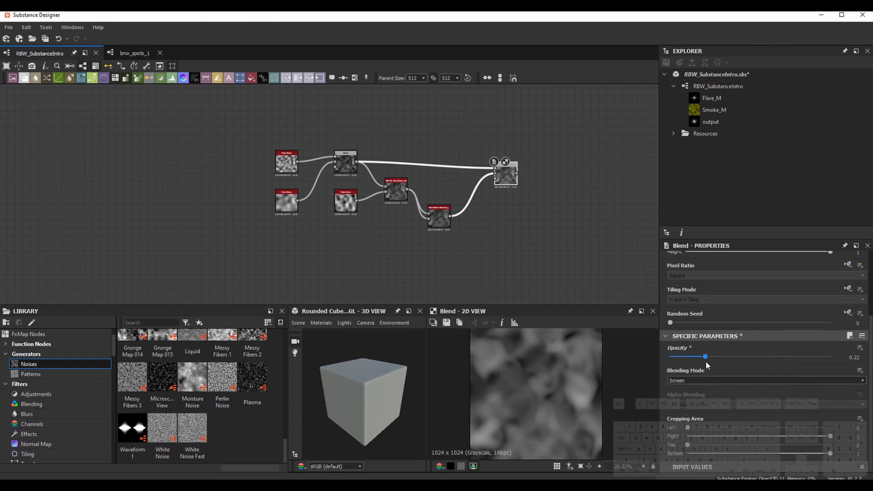
Reposition the second Blend node, try swapping its inputs, and set its opacity to 0.4
left_click(509, 225)
left_click_drag(500, 174, 495, 169)
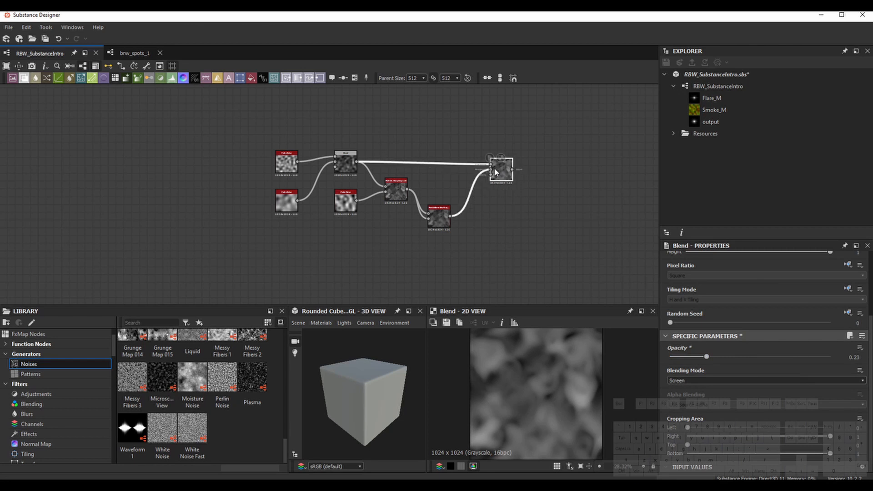
left_click(471, 151)
left_click_drag(479, 139, 483, 192)
key("x")
key("x")
key("x")
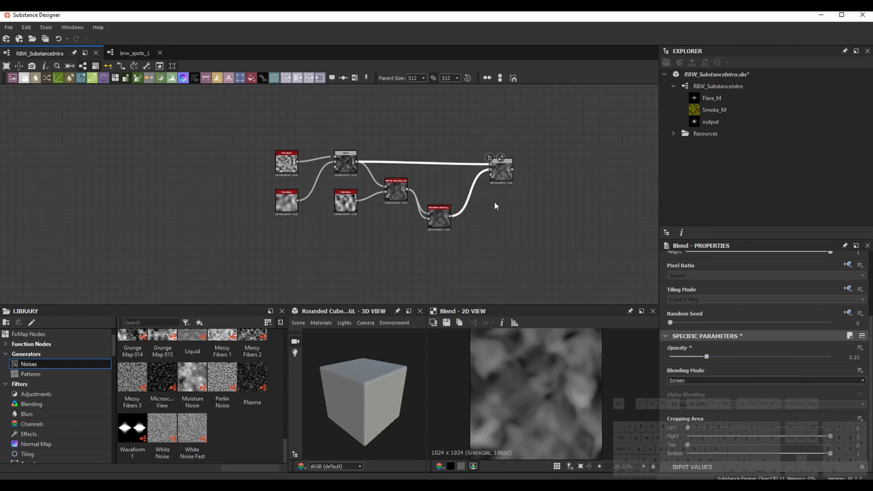
left_click_drag(708, 358, 740, 358)
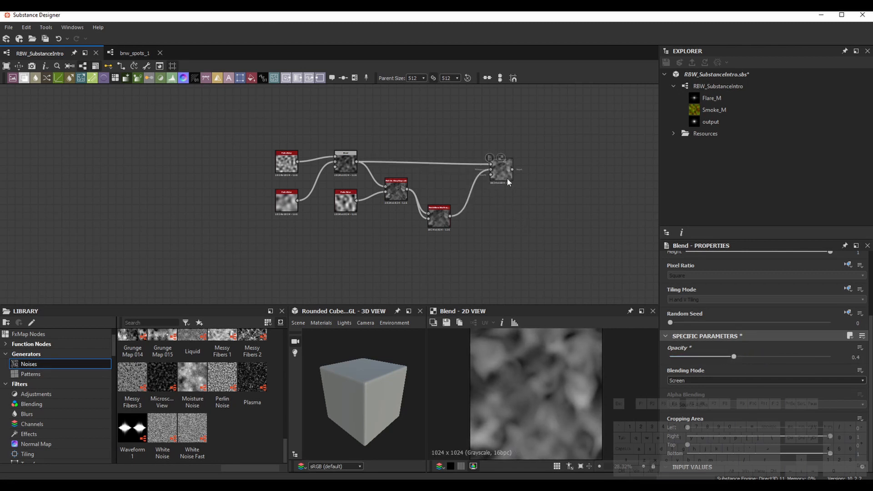
Add a Multi Dir. Warp Grayscale node after the second Blend and connect the Blend's output to both of its inputs
middle_click_drag(559, 228, 448, 199)
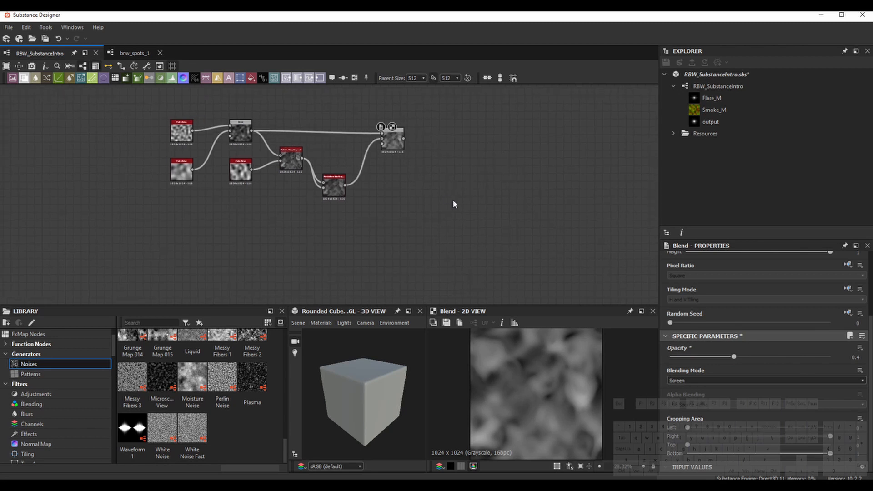
key("space")
type("mul")
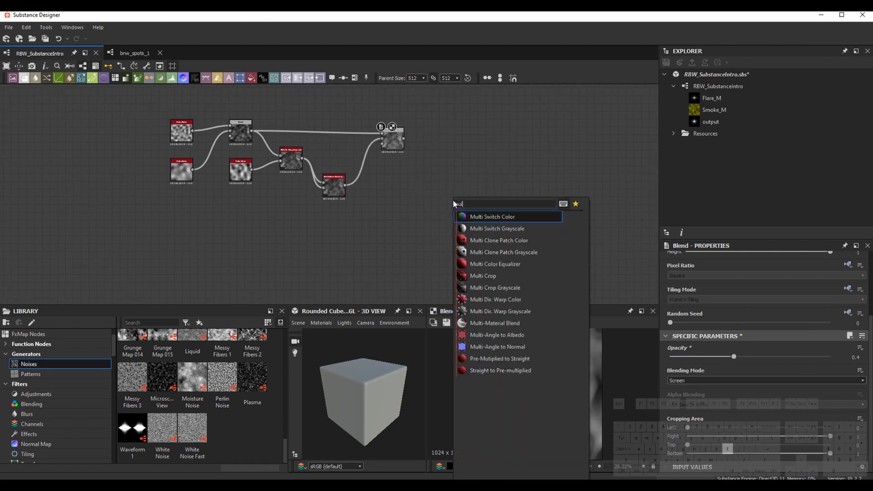
left_click(514, 313)
left_click_drag(404, 139, 450, 164)
scroll(709, 409, "down", 5)
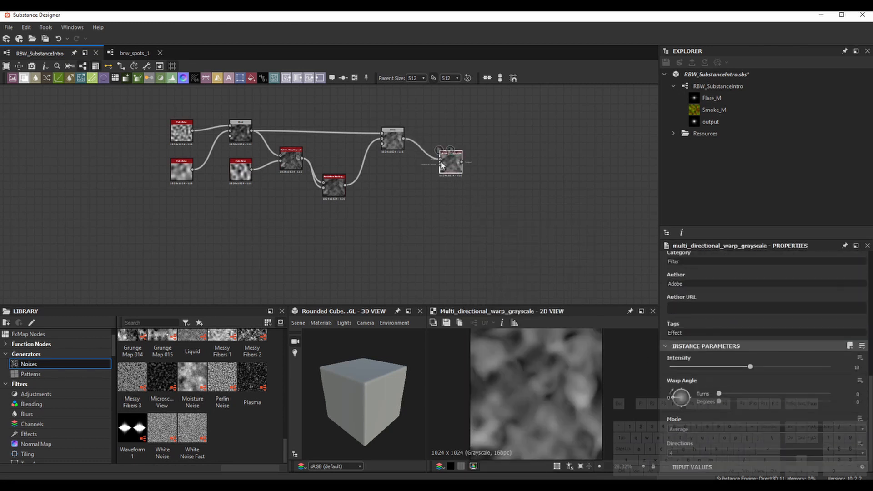
left_click_drag(404, 138, 448, 172)
Try the new multi-directional warp in Max mode with an Intensity of about 64
left_click(845, 368)
type("64")
key("Return")
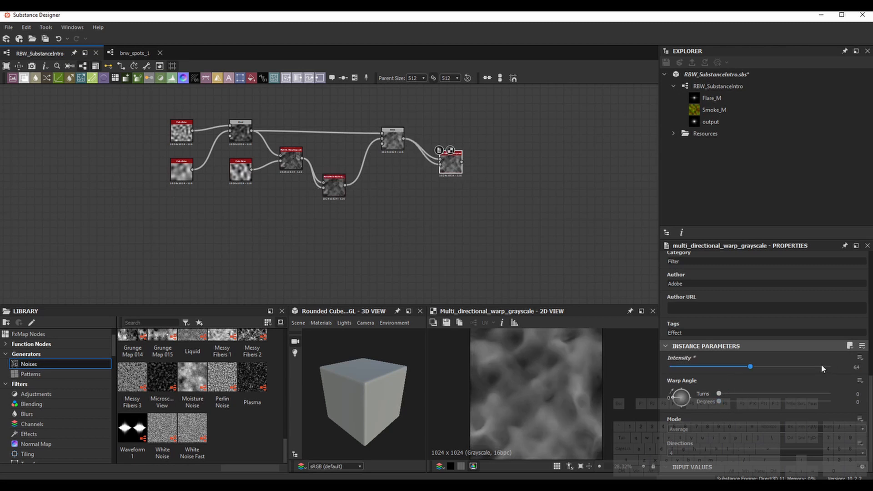
scroll(534, 400, "down", 2)
left_click(722, 430)
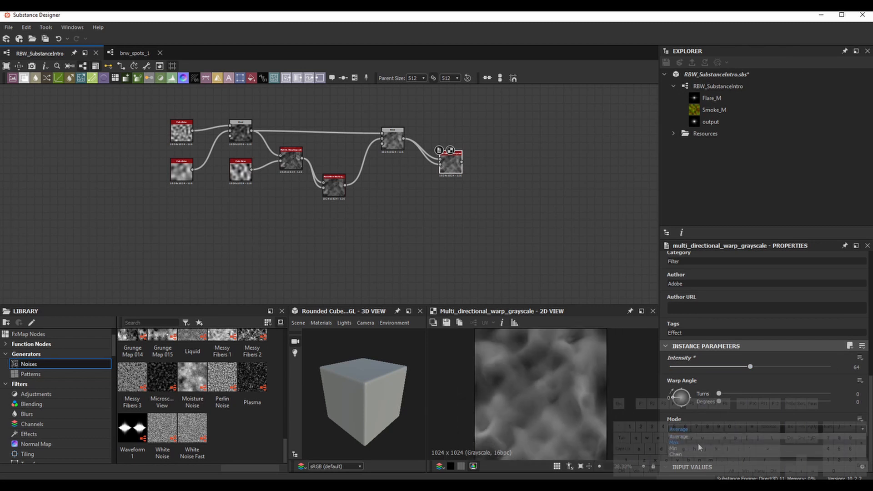
left_click(710, 444)
mouse_move(750, 367)
left_mouse_down()
mouse_move(680, 365)
mouse_move(758, 370)
left_mouse_up()
Set the final multi-directional warp's mode to Min and Intensity to 26.47, and place the node beside the second Blend
left_click(709, 430)
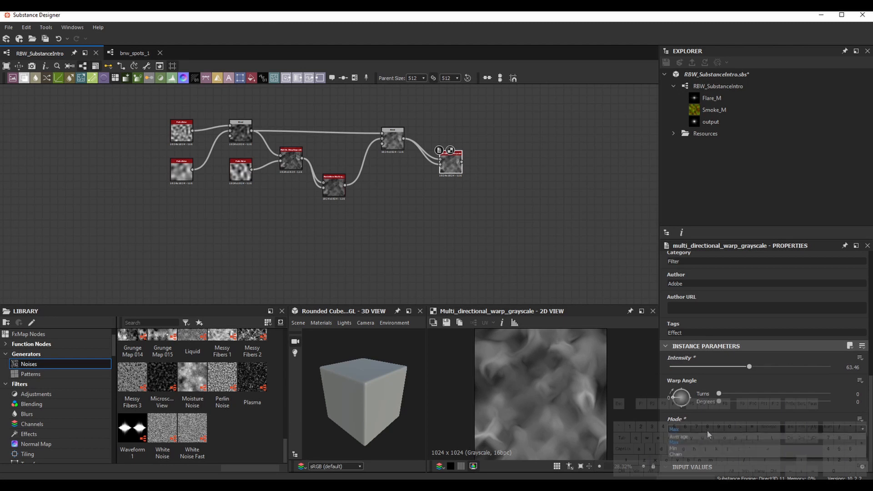
left_click(691, 443)
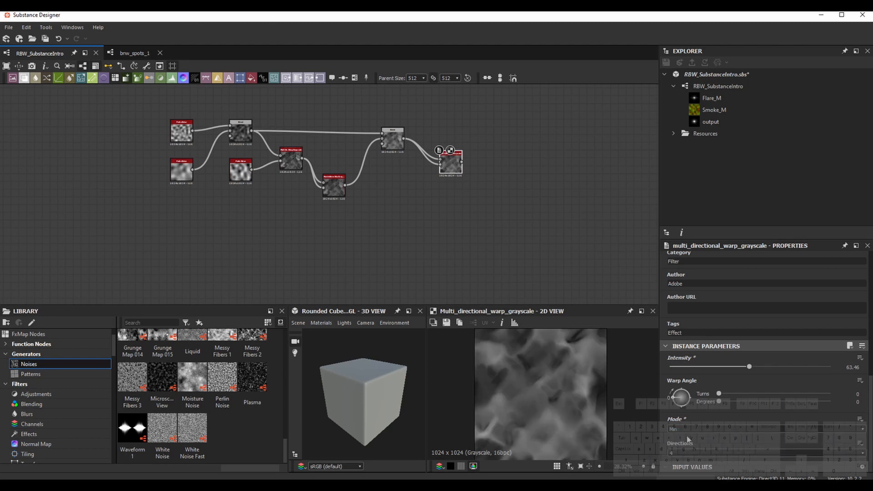
left_click_drag(752, 369, 704, 370)
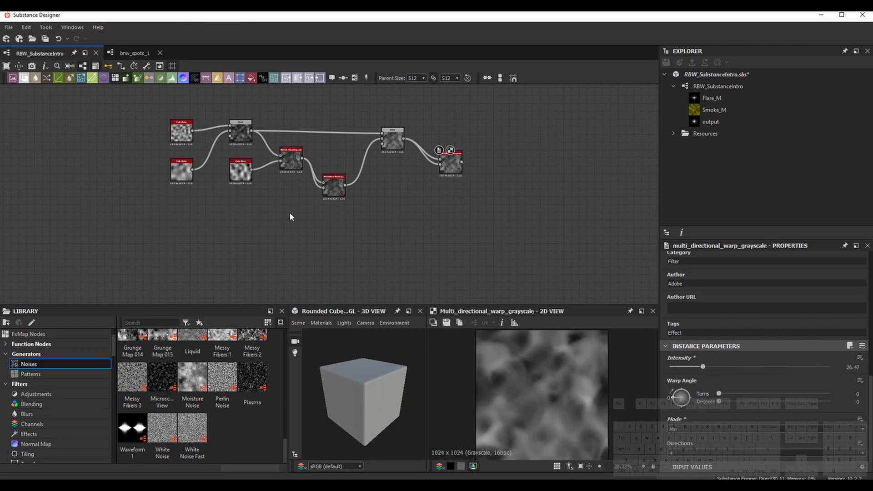
left_click_drag(452, 170, 436, 149)
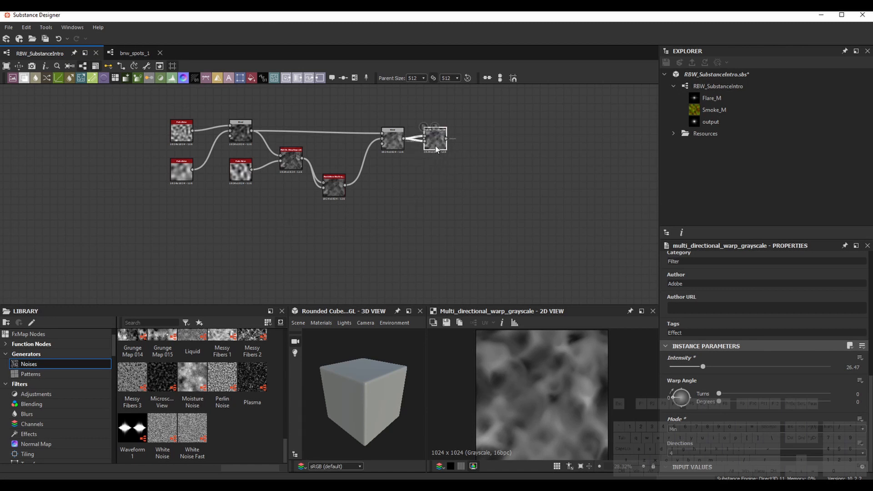
scroll(549, 403, "up", 3)
scroll(563, 399, "down", 3)
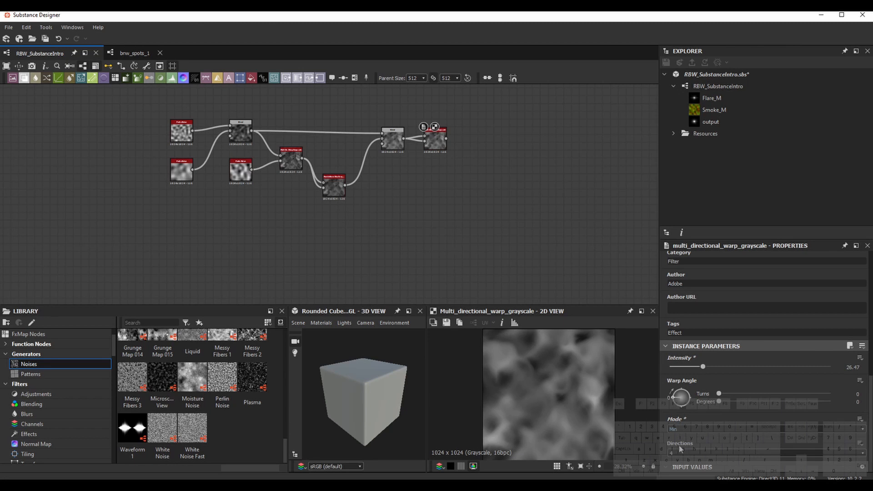
Raise the Disorder of the Perlin Noise driving the first warp to the slider's maximum
left_click(231, 176)
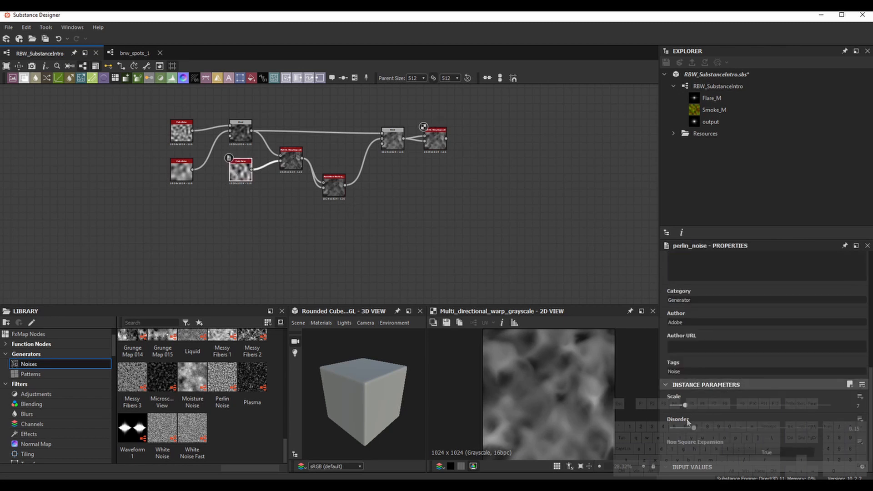
left_click_drag(694, 428, 835, 435)
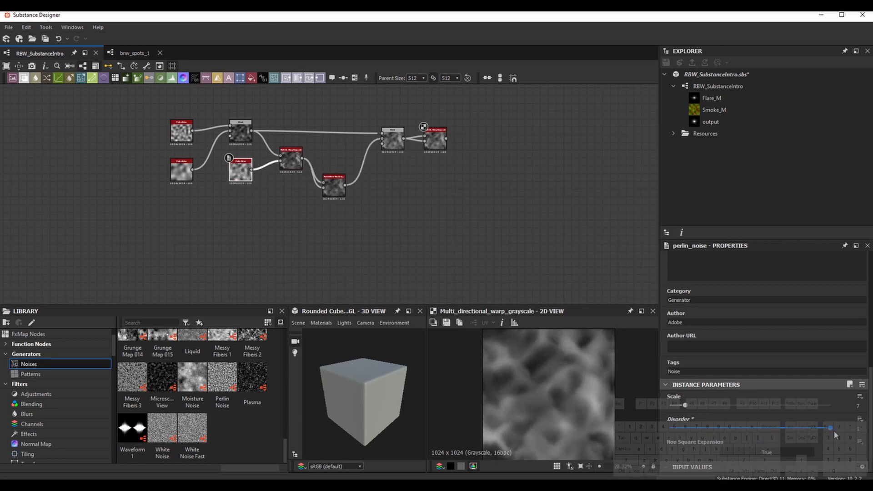
Duplicate the entire smoke node network and place the copy directly below the original
middle_click_drag(550, 272, 520, 257)
middle_click_drag(356, 203, 370, 217)
left_click(370, 218)
left_click_drag(183, 240, 468, 97)
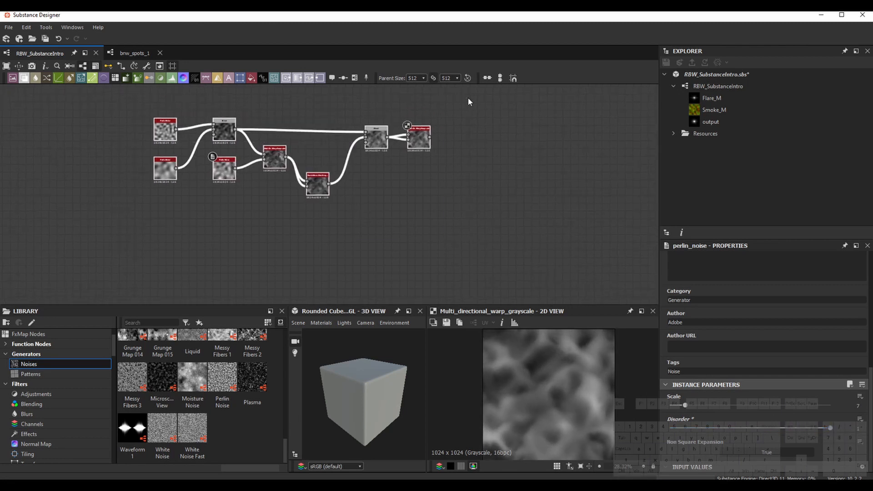
key("ctrl+d")
left_click_drag(449, 184, 423, 251)
middle_click_drag(429, 254, 446, 236)
Vary the copy's two leftmost Perlin Noises: Random Seed 7 on the upper one, Scale 7 and Disorder 0.98 on the lower one
left_click(185, 231)
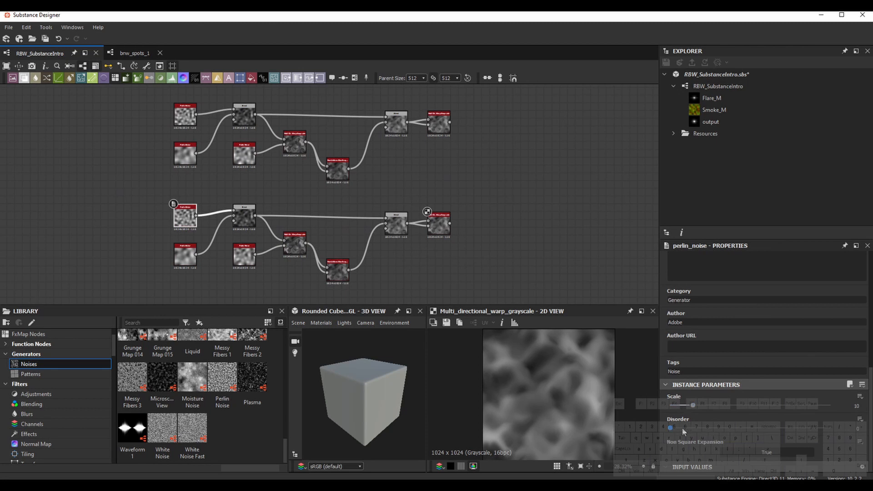
scroll(705, 353, "down", 5)
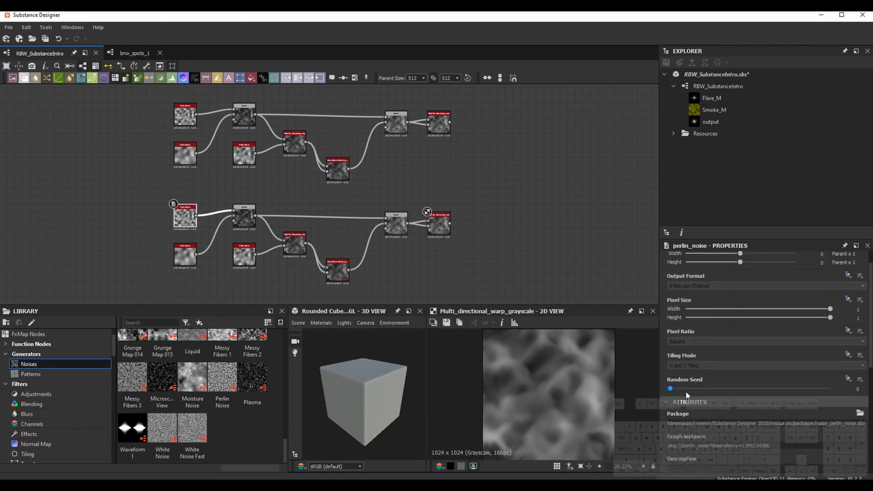
left_click_drag(688, 395, 784, 398)
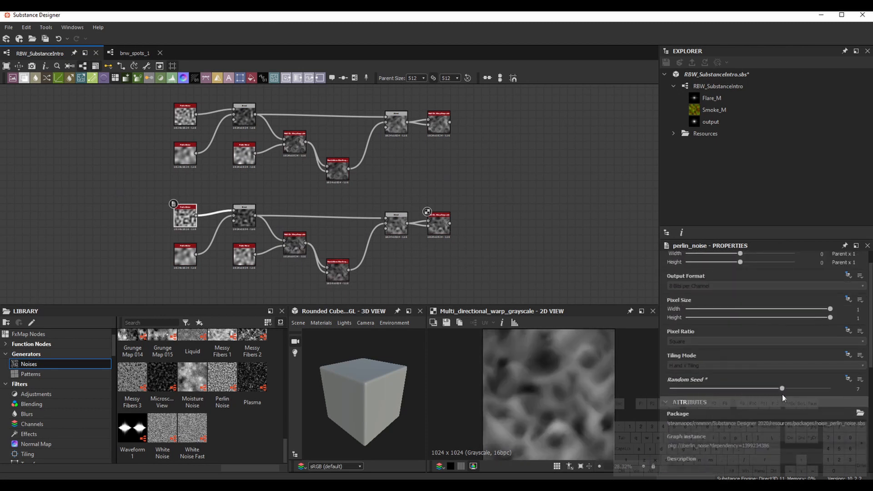
scroll(782, 400, "down", 5)
left_click_drag(695, 406, 827, 431)
left_click(185, 261)
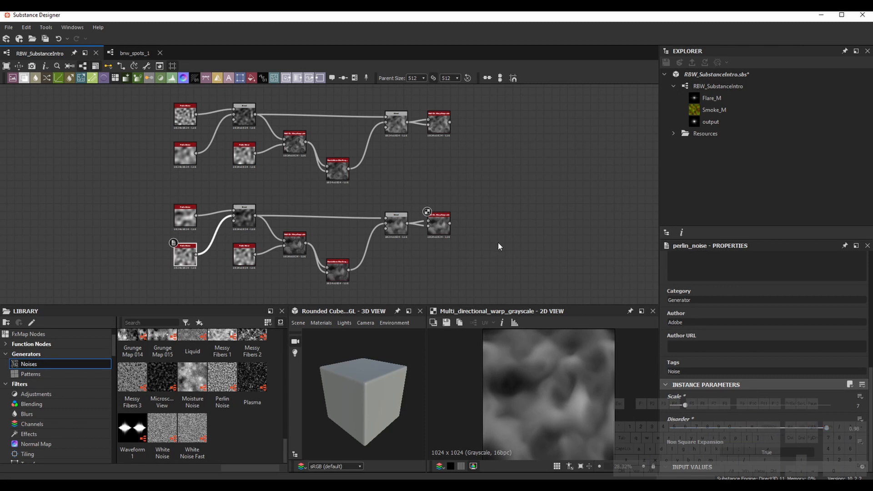
Add an RGBA Merge node and connect the two networks' final warps to its first two inputs
left_click(440, 233)
middle_click_drag(506, 226, 482, 224)
left_click(482, 224)
key("Tab")
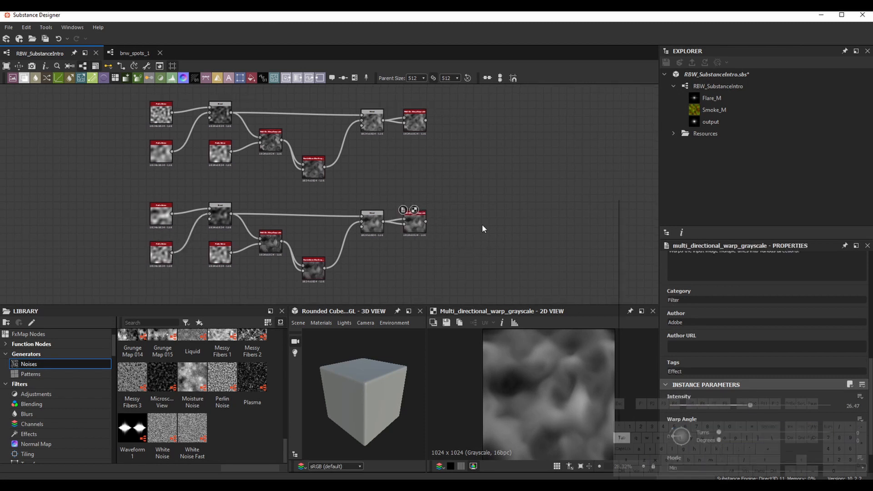
type("rgba")
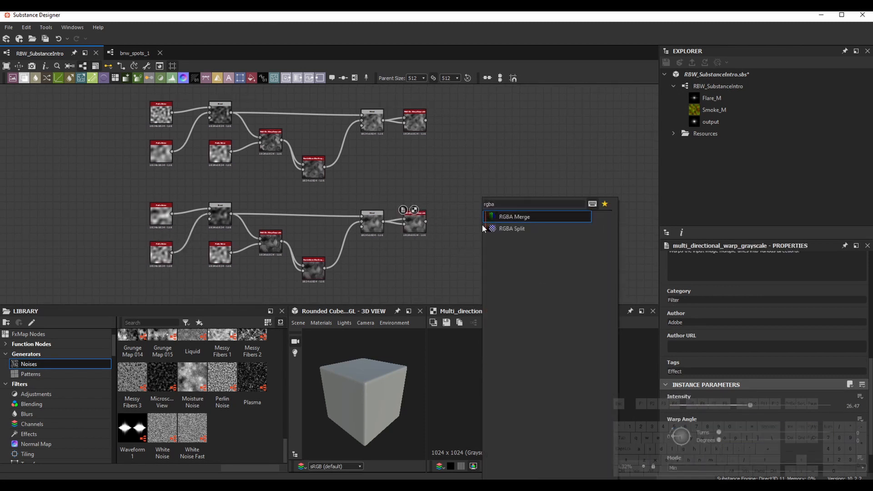
key("Return")
left_click_drag(425, 121, 515, 211)
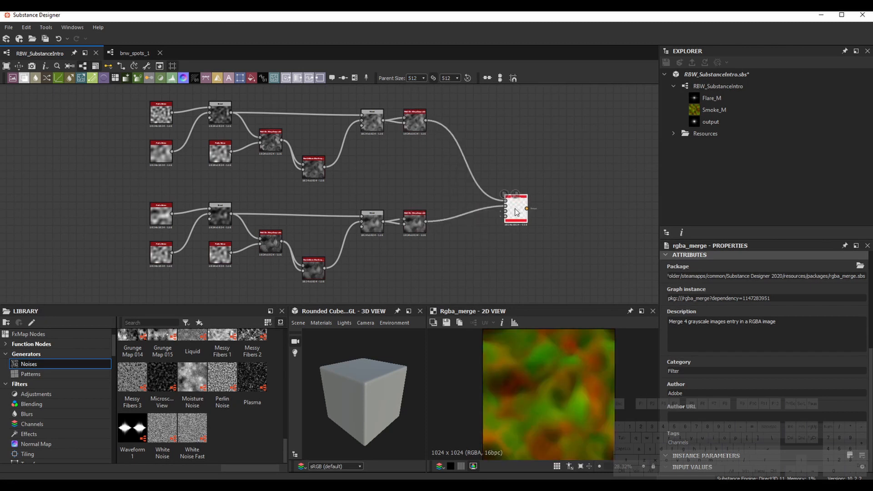
Add a grayscale Uniform Color node, connect it to the RGBA Merge's alpha input, and place it beneath the lower network's final warp
middle_click_drag(495, 275, 494, 252)
key("space")
type("uniform")
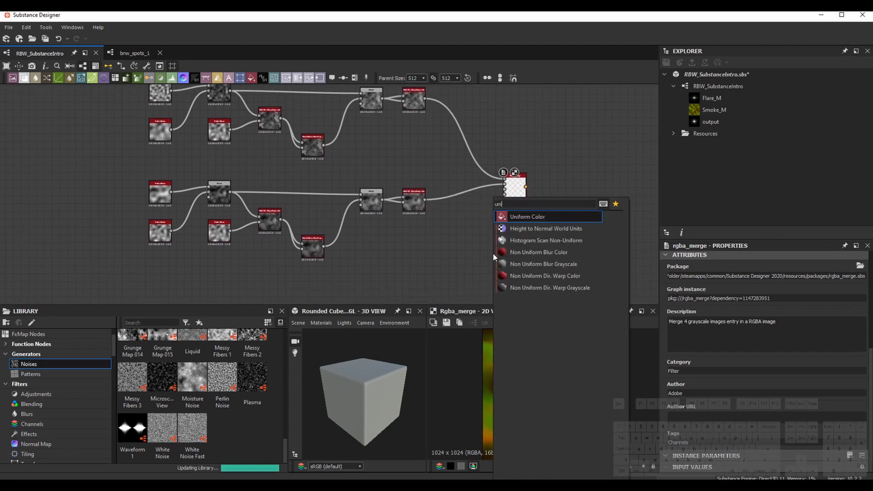
key("Return")
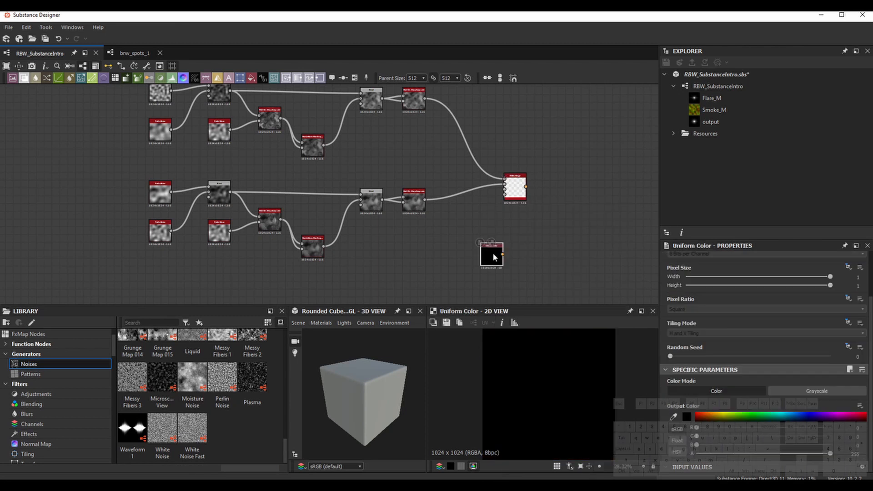
left_click(825, 391)
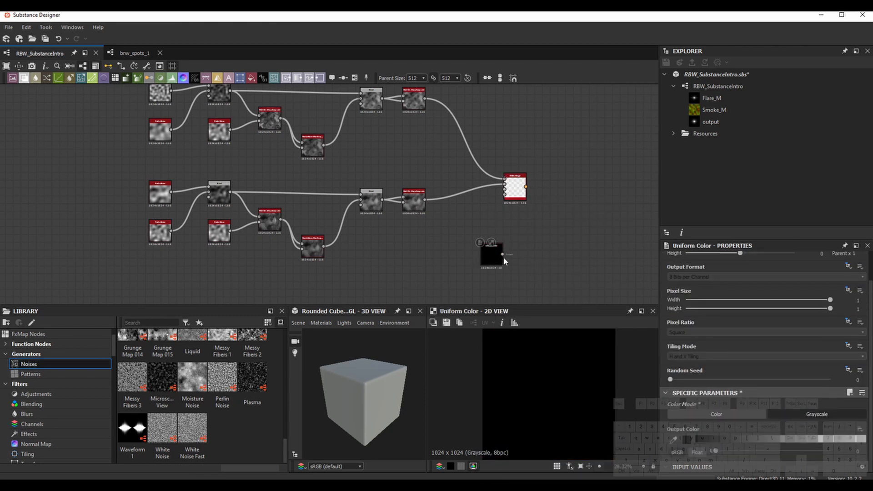
left_click_drag(502, 254, 505, 195)
left_click_drag(489, 263, 412, 254)
double_click(519, 189)
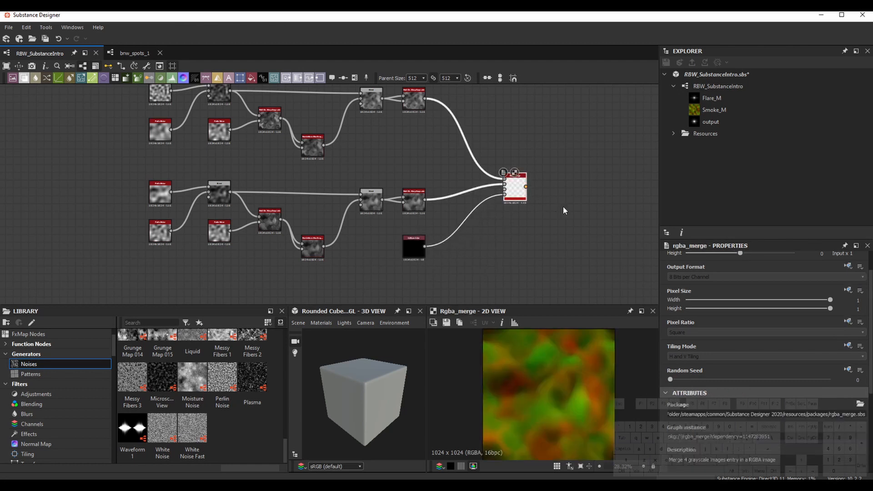
Add an Output node fed by the RGBA Merge and place it in line with the merge node
key("space")
type("out")
key("Return")
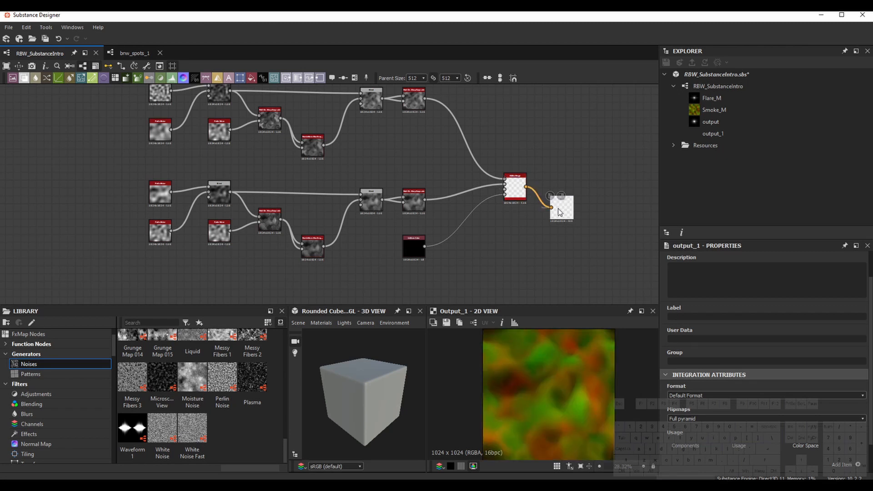
left_click_drag(554, 205, 585, 181)
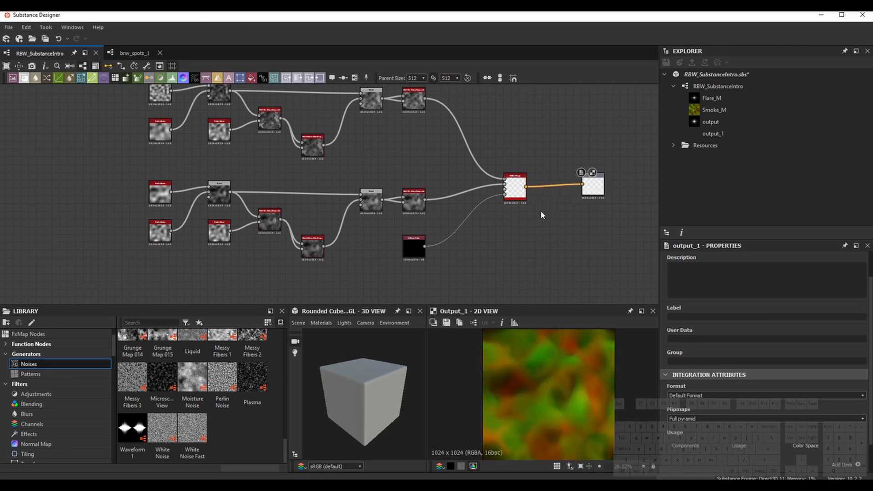
Set the alpha's Uniform Color to white and select the new smoke output
left_click(514, 187)
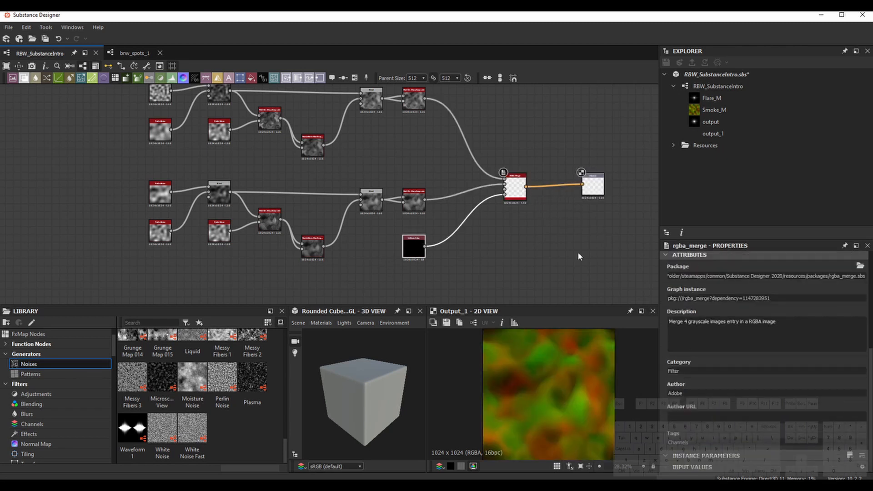
left_click(413, 245)
left_click(805, 434)
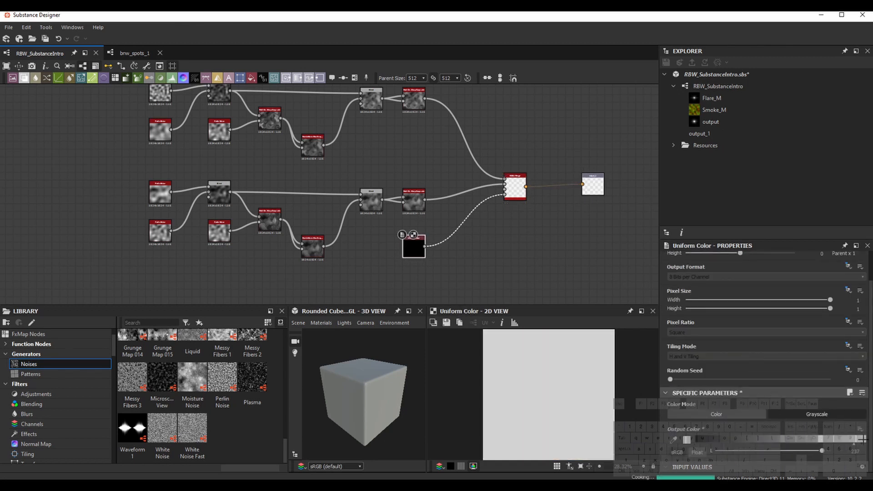
left_click(594, 192)
Move the flare network's output node away from its blue frame, in line above the smoke output
middle_click_drag(595, 200, 498, 243)
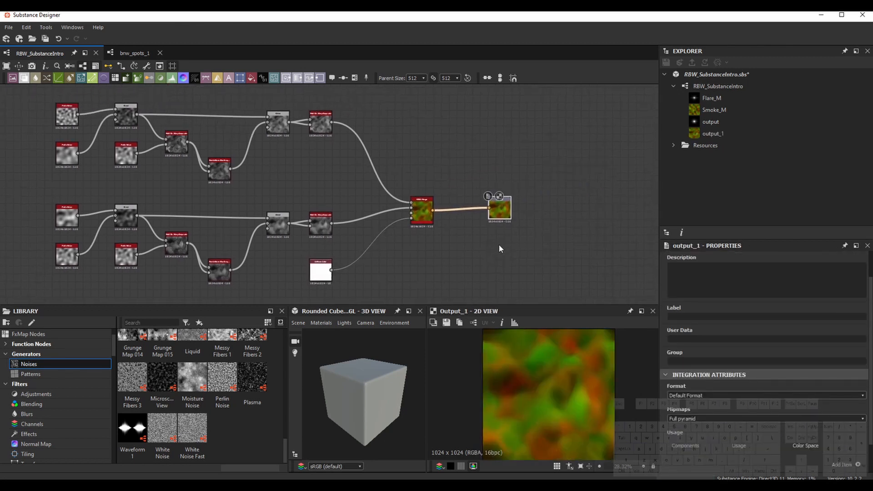
scroll(492, 114, "down", 3)
middle_click_drag(492, 110, 455, 195)
scroll(395, 162, "down", 1)
left_click_drag(360, 138, 454, 138)
scroll(715, 309, "up", 1)
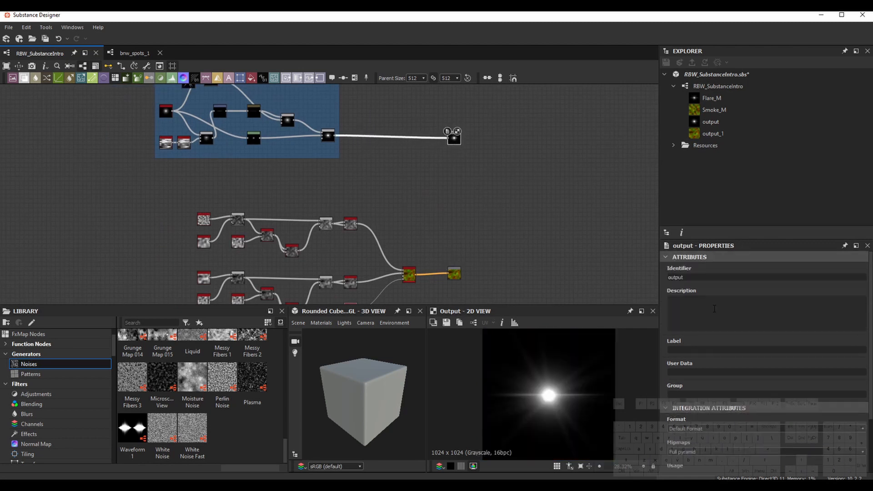
Enter StarBurst_M as both the identifier and the label of the flare output
type("StarBurst_M")
double_click(702, 273)
key("ctrl+c")
left_click(683, 350)
key("ctrl+v")
Add a usage entry to the StarBurst_M output with RGB components and diffuse usage
scroll(695, 396, "down", 3)
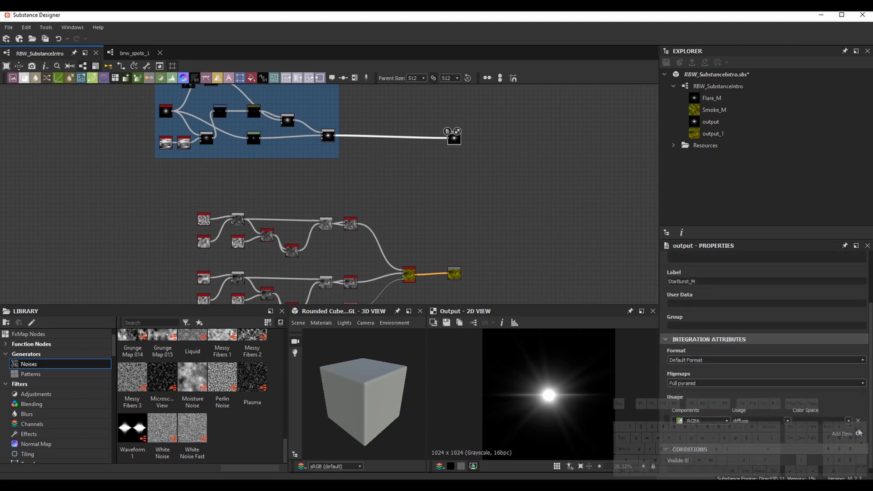
left_click(727, 421)
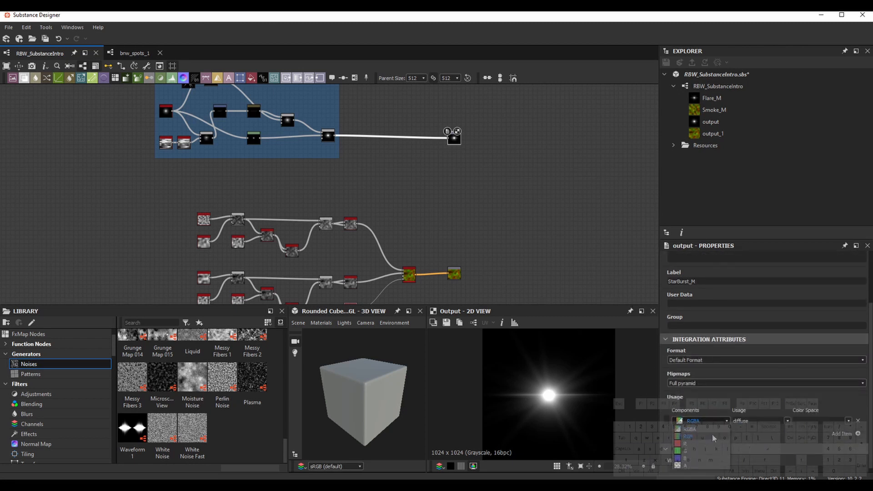
left_click(689, 436)
left_click(848, 421)
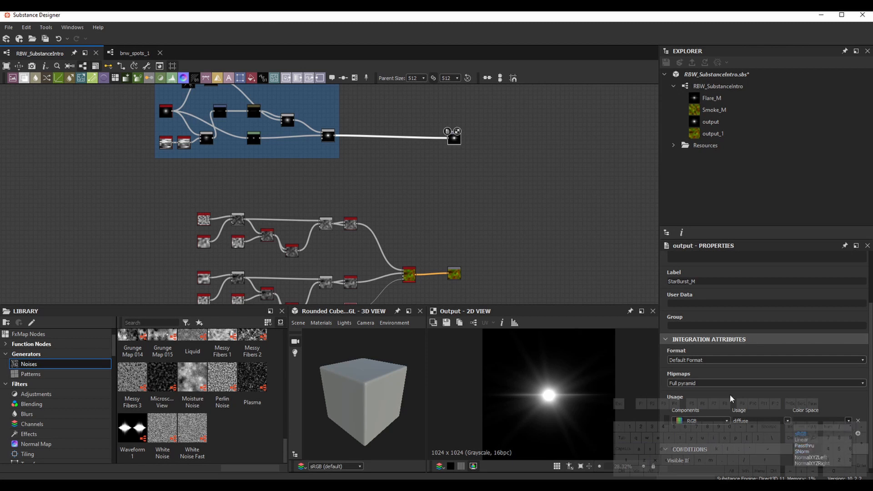
left_click(559, 250)
Enter Clouds_M as both the identifier and the label of the output fed by the RGBA Merge
middle_click_drag(548, 272, 546, 244)
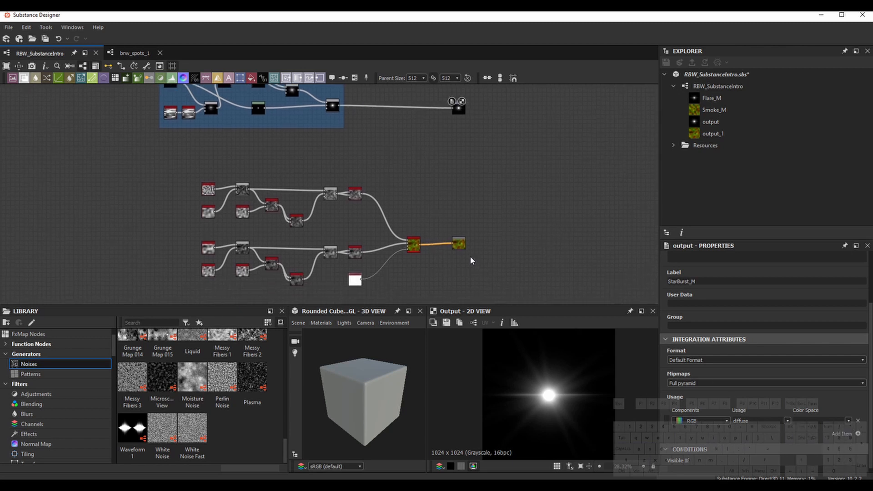
left_click(459, 245)
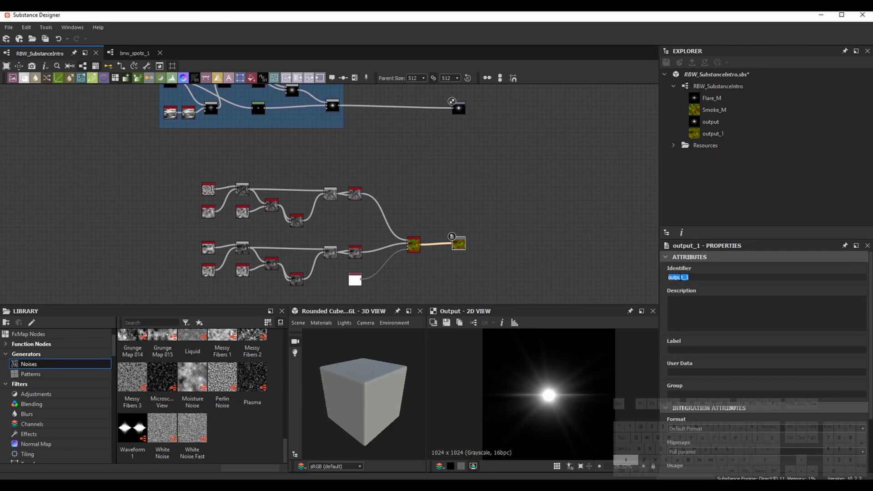
type("Clouds_M")
left_click_drag(689, 278, 659, 329)
key("ctrl+c")
left_click(673, 350)
key("ctrl+v")
left_click(596, 273)
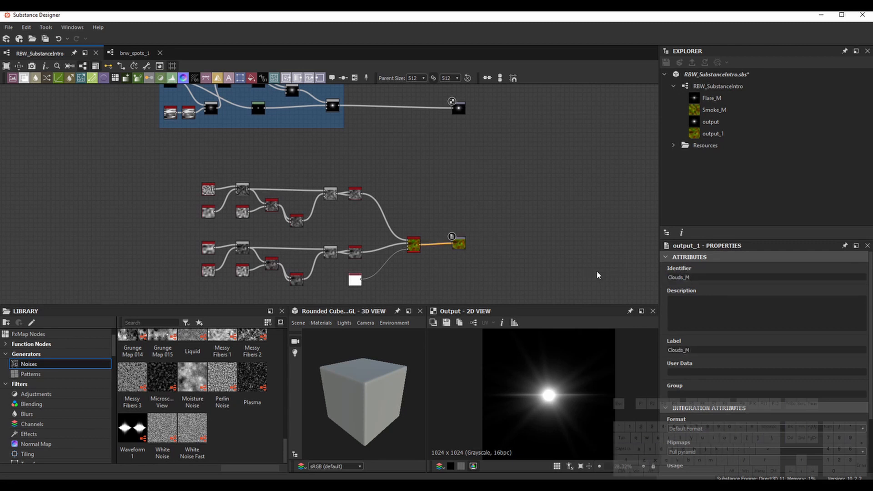
Add a diffuse usage entry with RGB components to the Clouds_M output
scroll(760, 416, "down", 3)
left_click(859, 429)
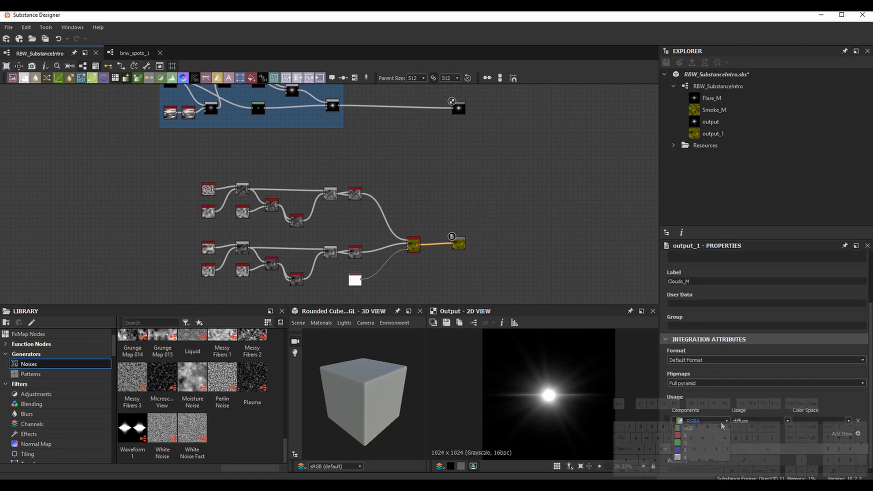
middle_click_drag(396, 282, 410, 275)
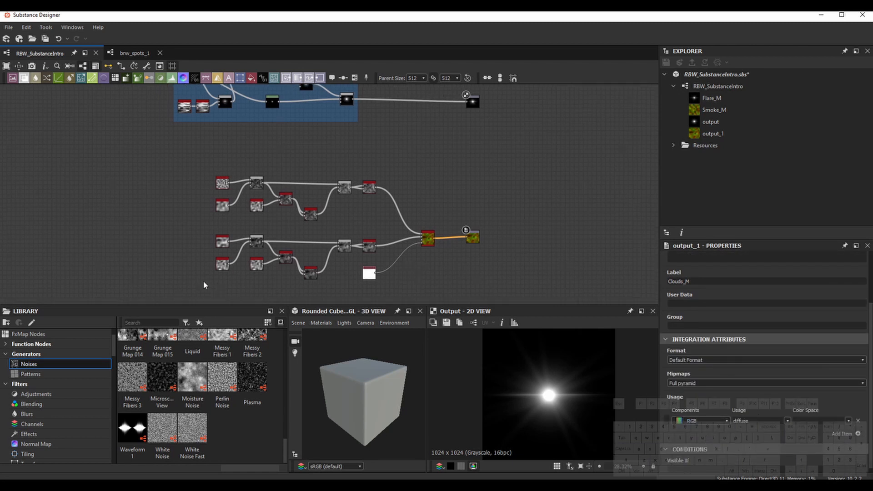
Enclose both noise networks, the Uniform Color and the RGBA Merge in a new frame, leaving the output node outside
left_click_drag(170, 277, 434, 144)
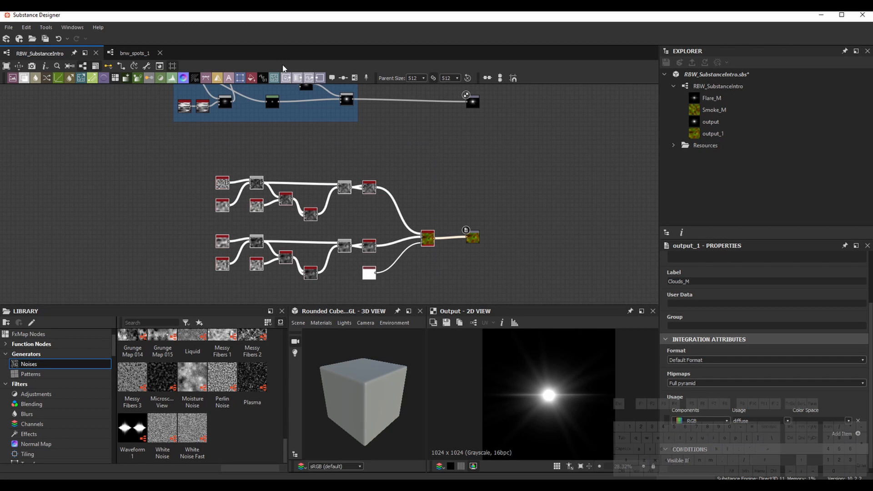
left_click(354, 78)
left_click(224, 168)
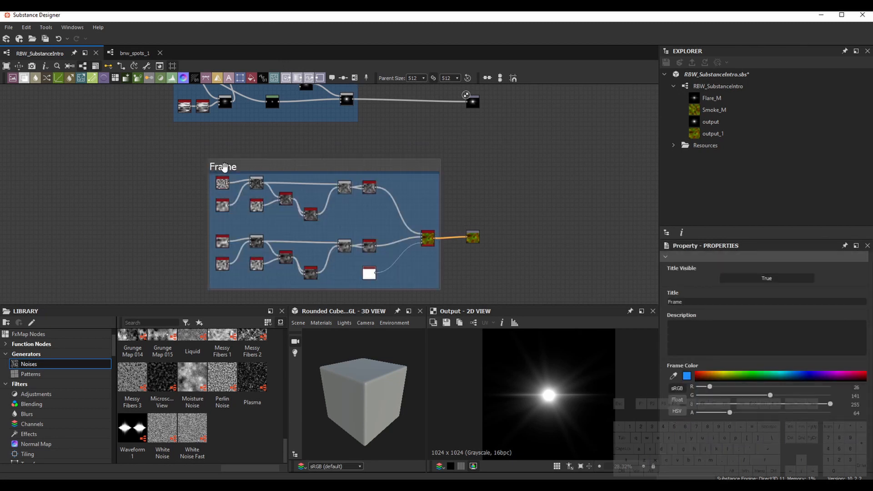
Title the new frame Clouds and move it away from its output node, aligning it under the flare network's frame
double_click(690, 300)
type("Clouds")
key("Return")
left_click(412, 177)
left_click_drag(416, 176, 379, 176)
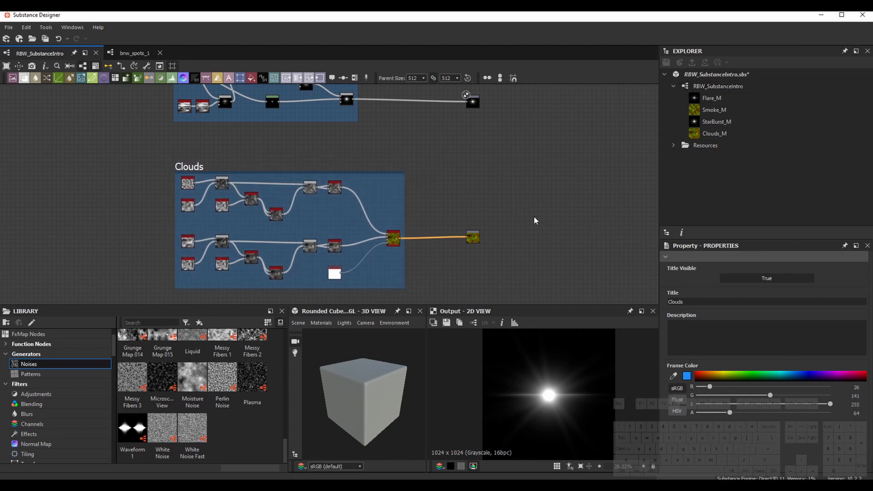
Start exporting the RBW_SubstanceIntro graph's outputs as bitmaps and exclude Flare_M and Smoke_M from the export
right_click(727, 86)
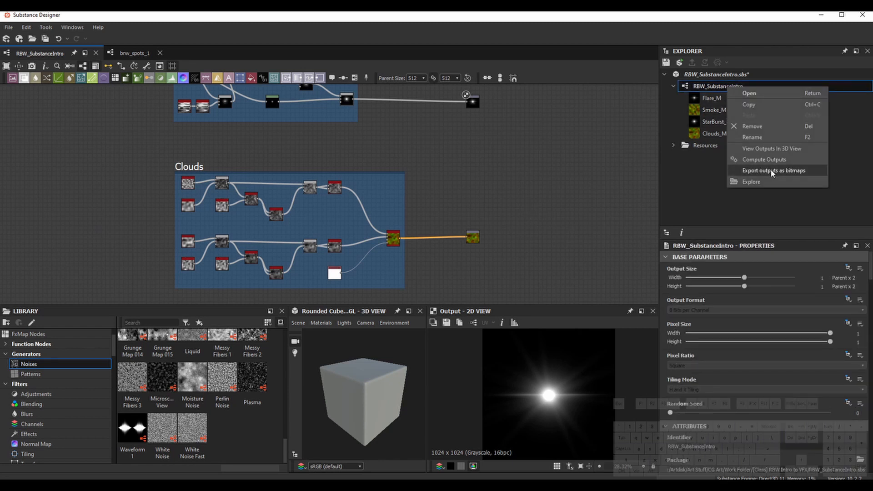
left_click(772, 171)
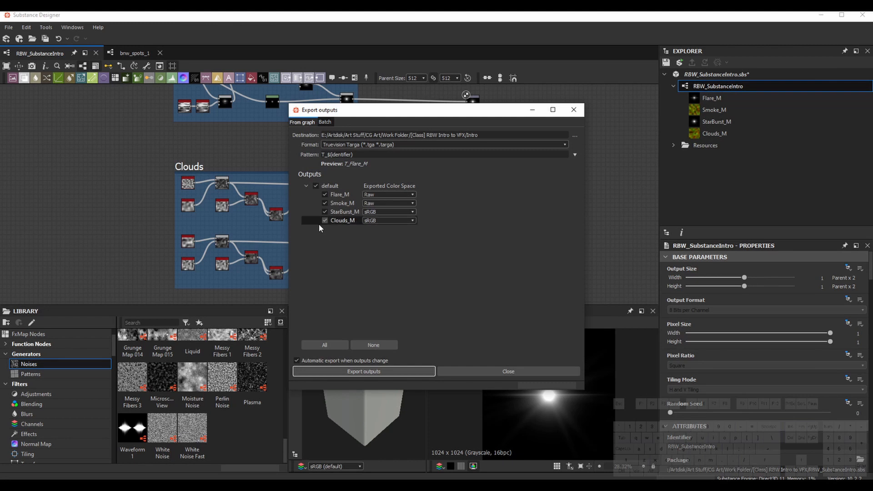
left_click(325, 204)
left_click(324, 194)
Set the exported color space of StarBurst_M and Clouds_M to Raw, export both outputs and close the export window
left_click(382, 212)
left_click(373, 230)
left_click(382, 220)
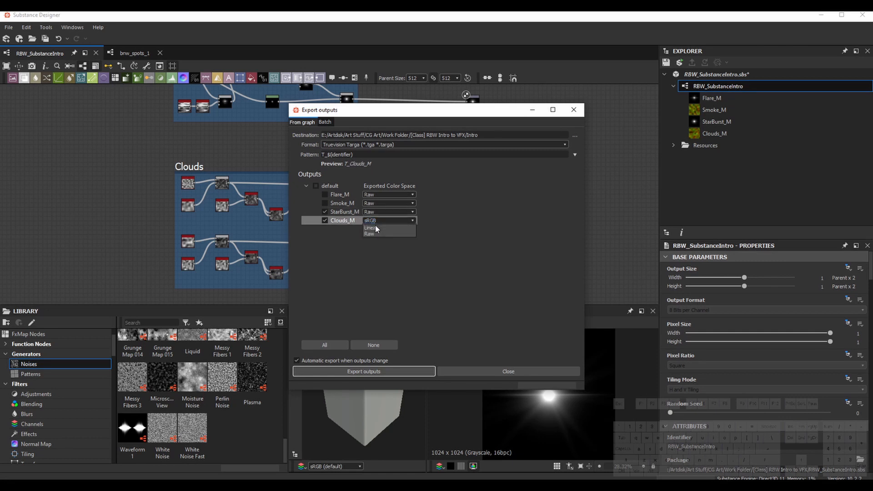
left_click(373, 238)
left_click(398, 372)
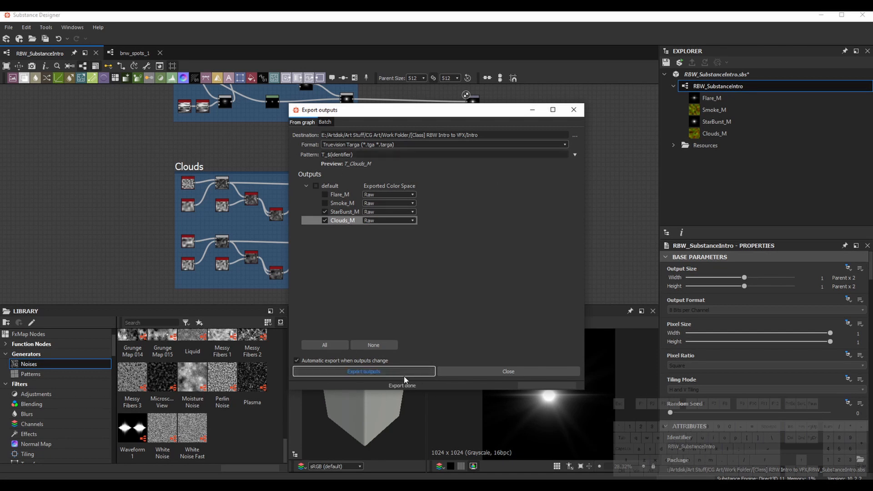
left_click(478, 371)
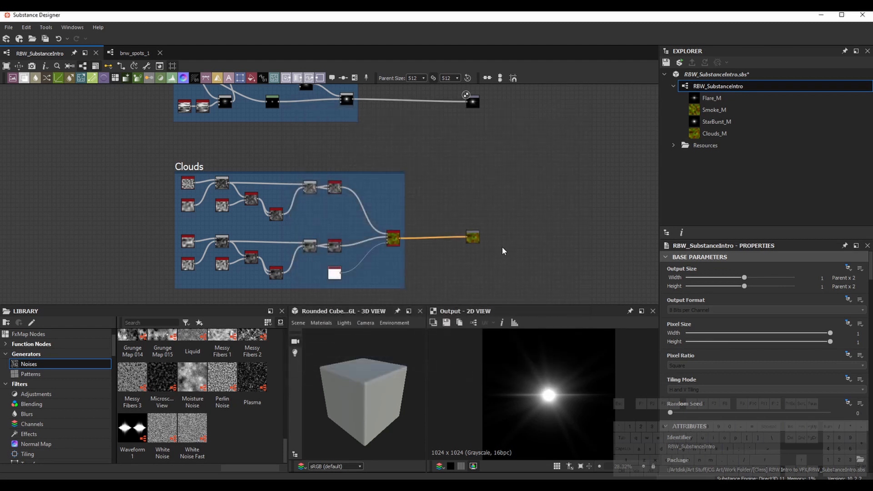